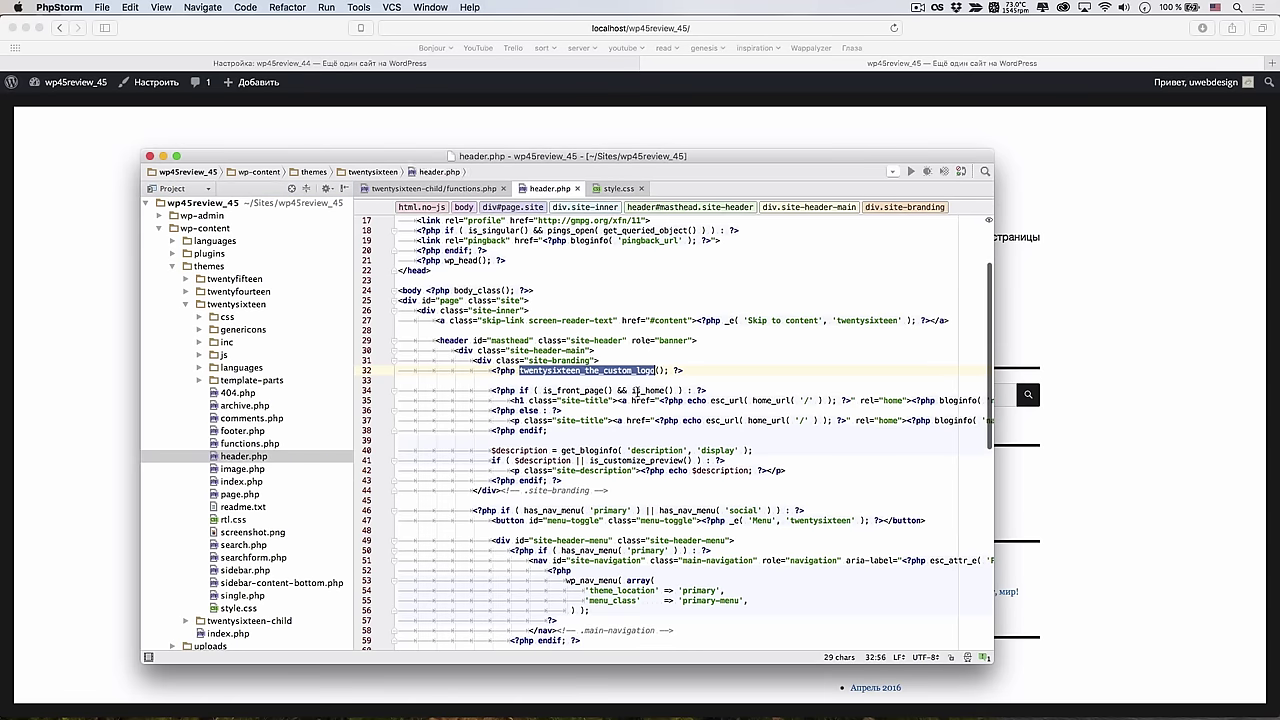
Open template-tags.php from the Twenty Sixteen inc folder in the Project tree
click(547, 370)
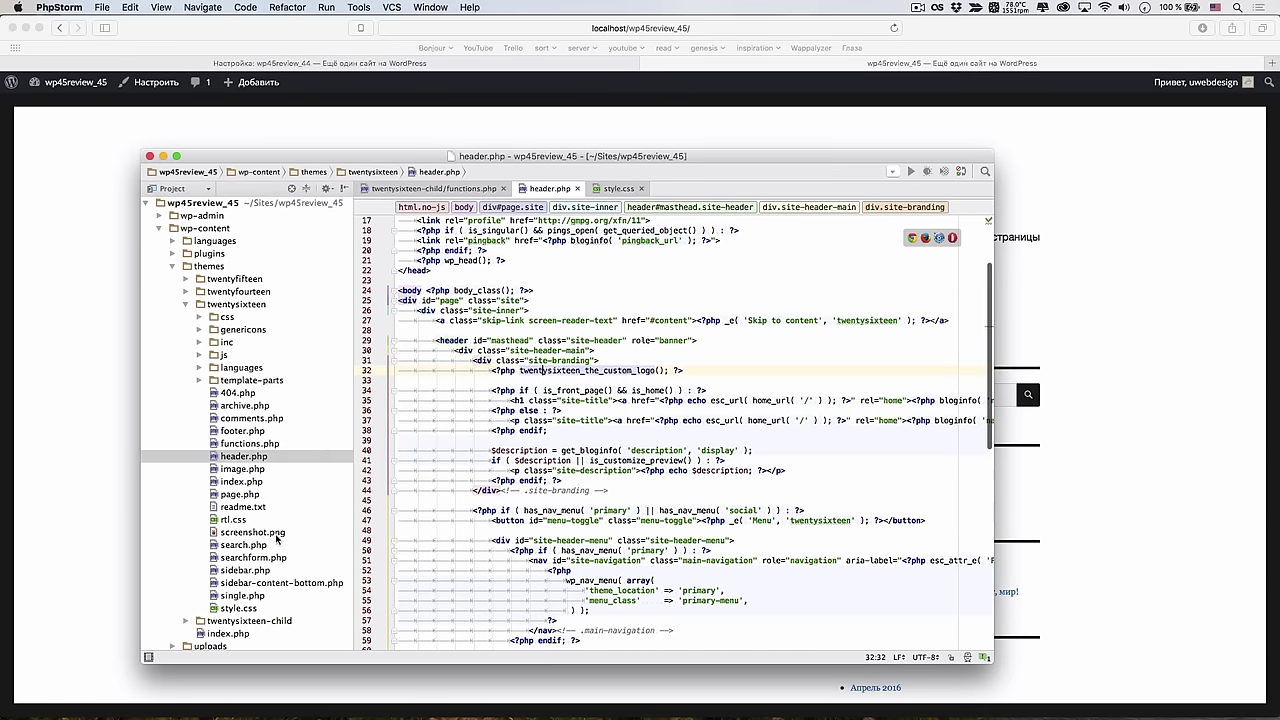
scroll(277, 540, down, 2)
click(200, 329)
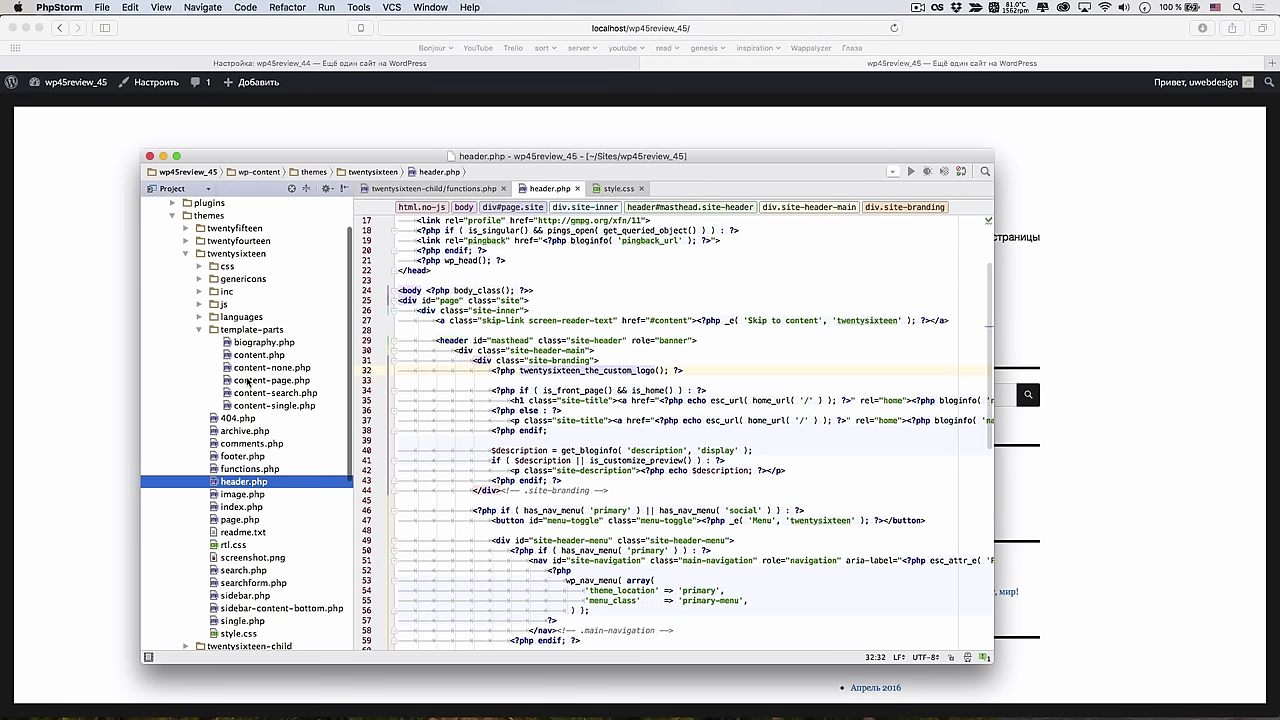
click(199, 329)
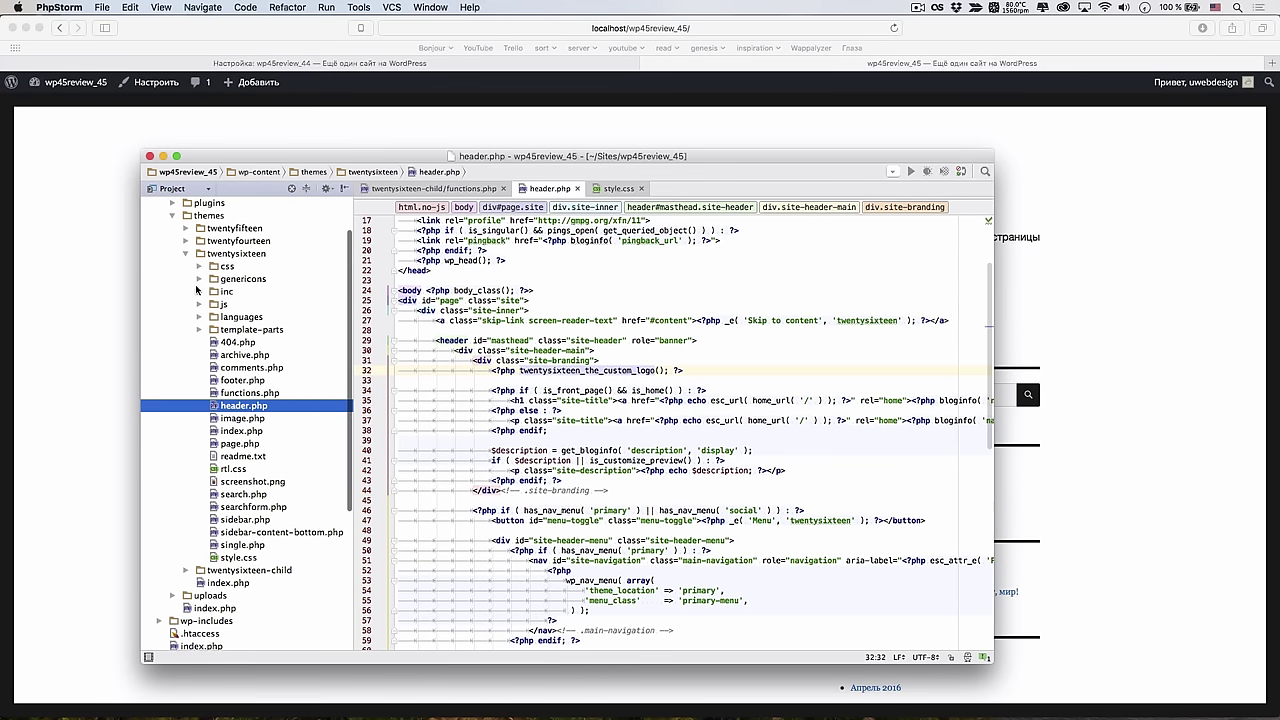
click(199, 291)
double_click(266, 330)
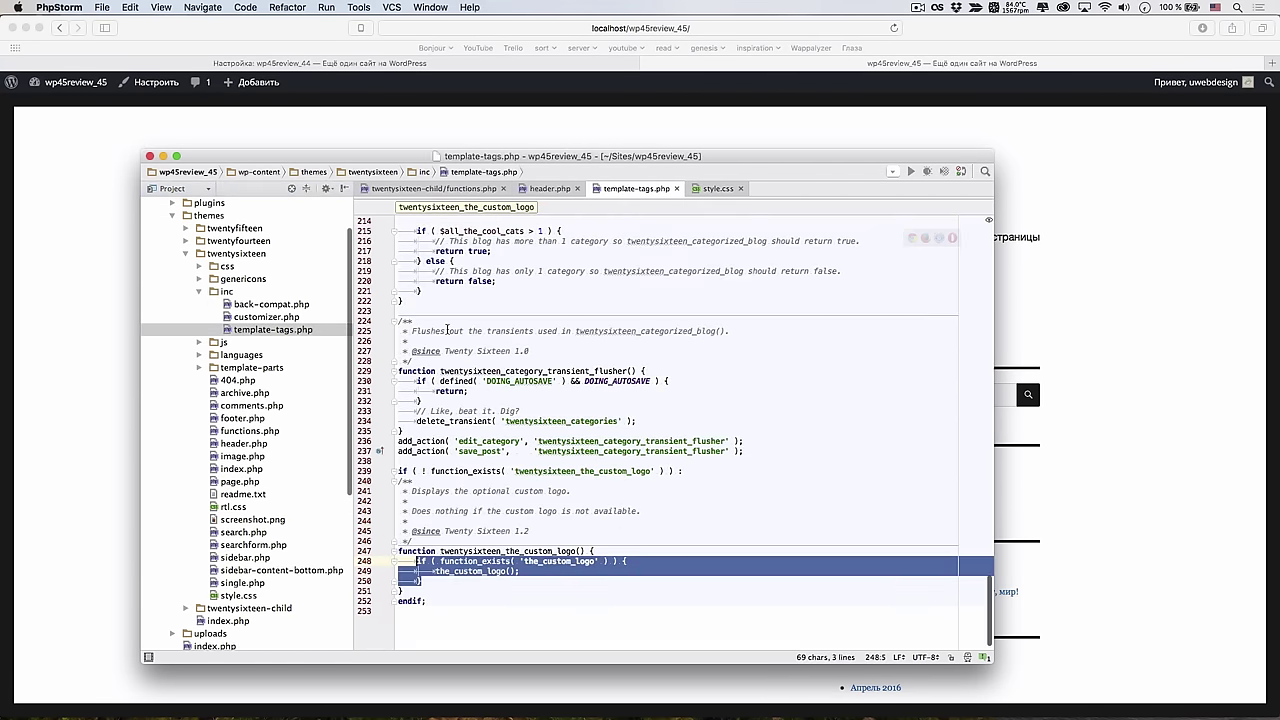
Enlarge the editor to fill the screen and place the caret on the the_custom_logo function
key(super+alt+f)
click(618, 378)
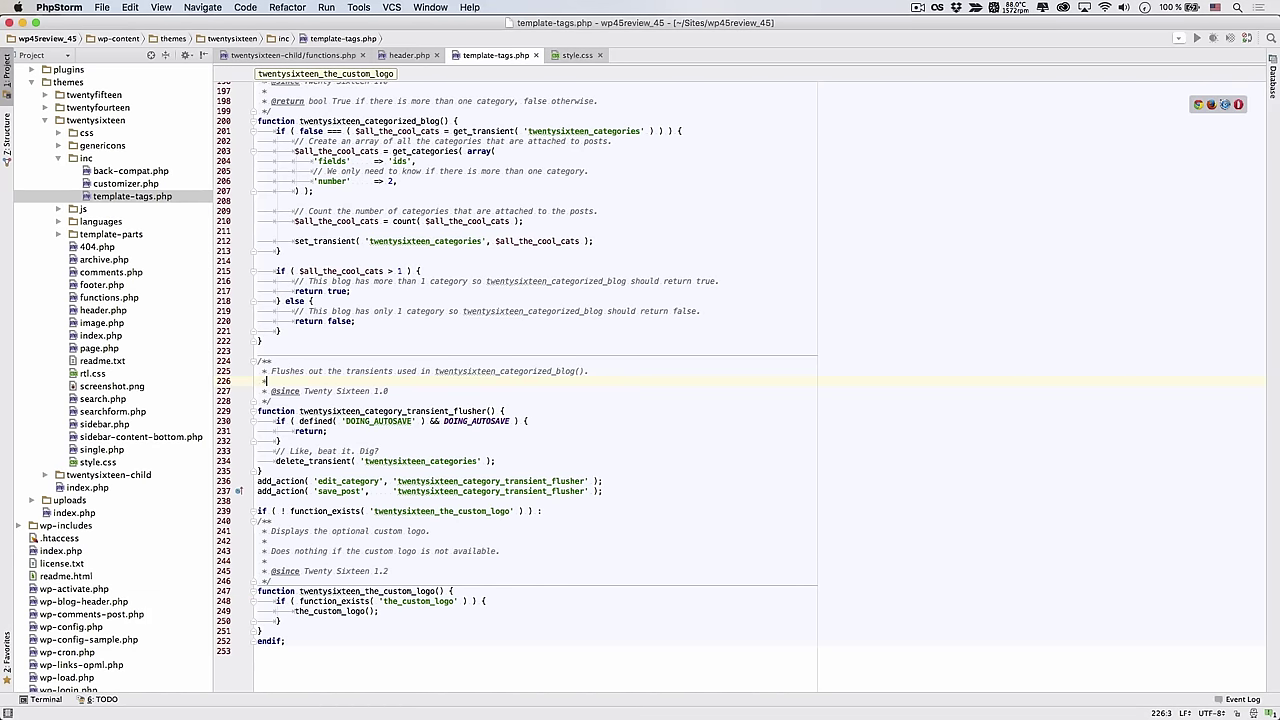
click(536, 344)
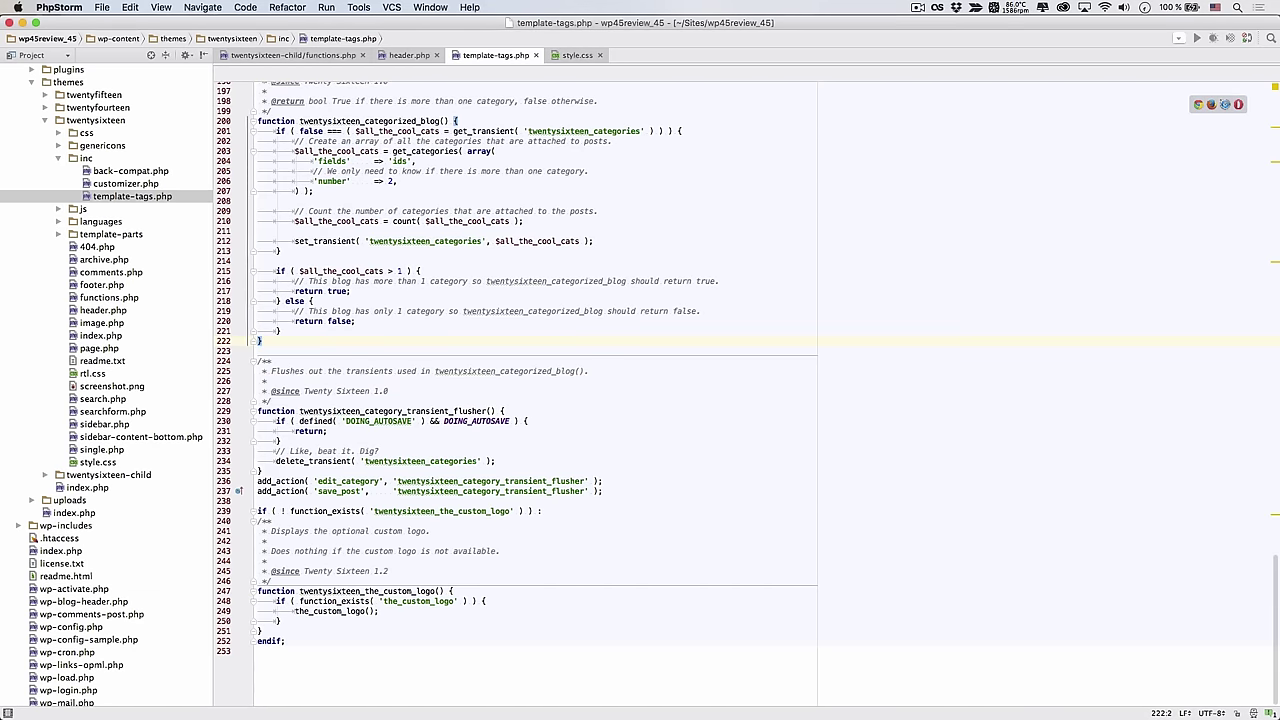
click(425, 625)
click(918, 7)
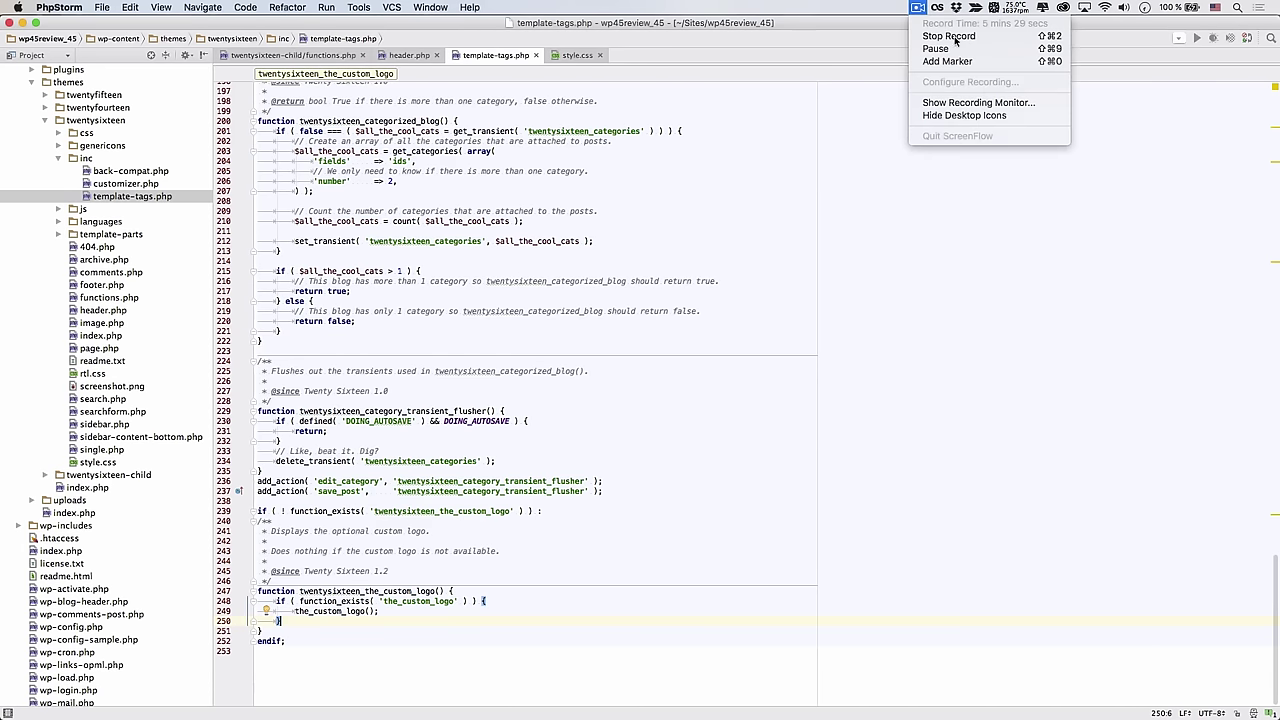
click(950, 62)
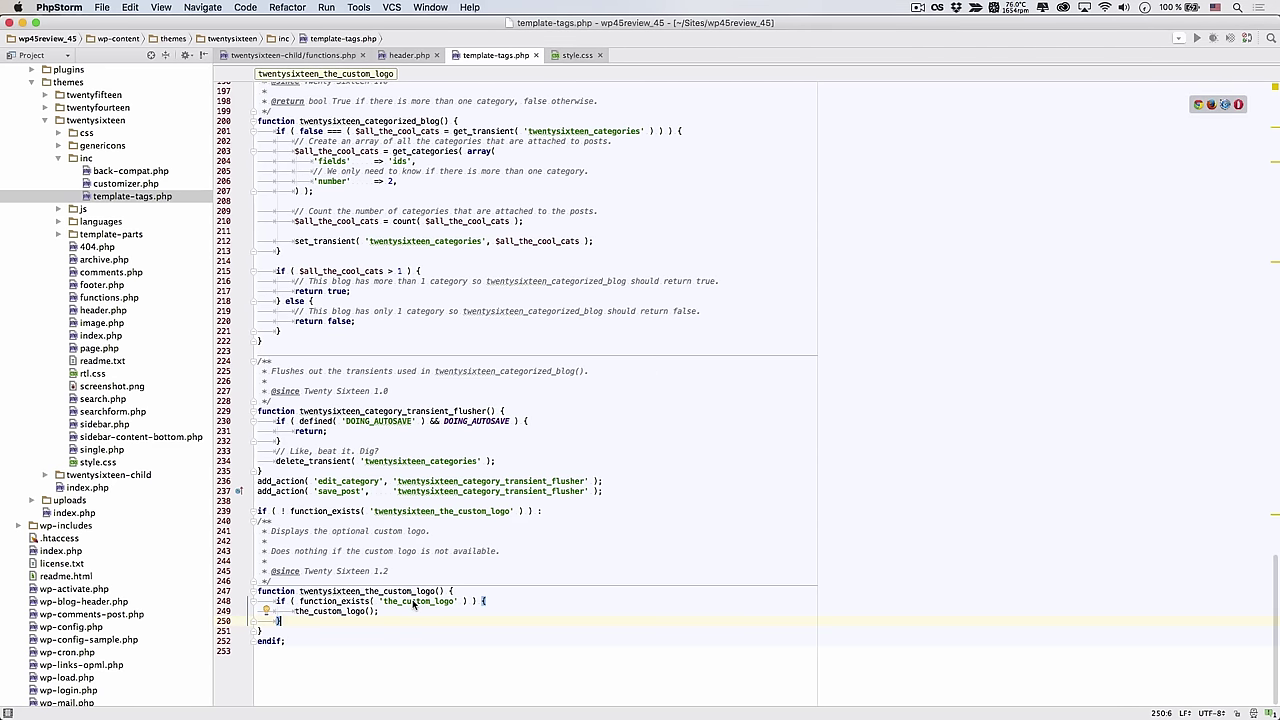
click(346, 612)
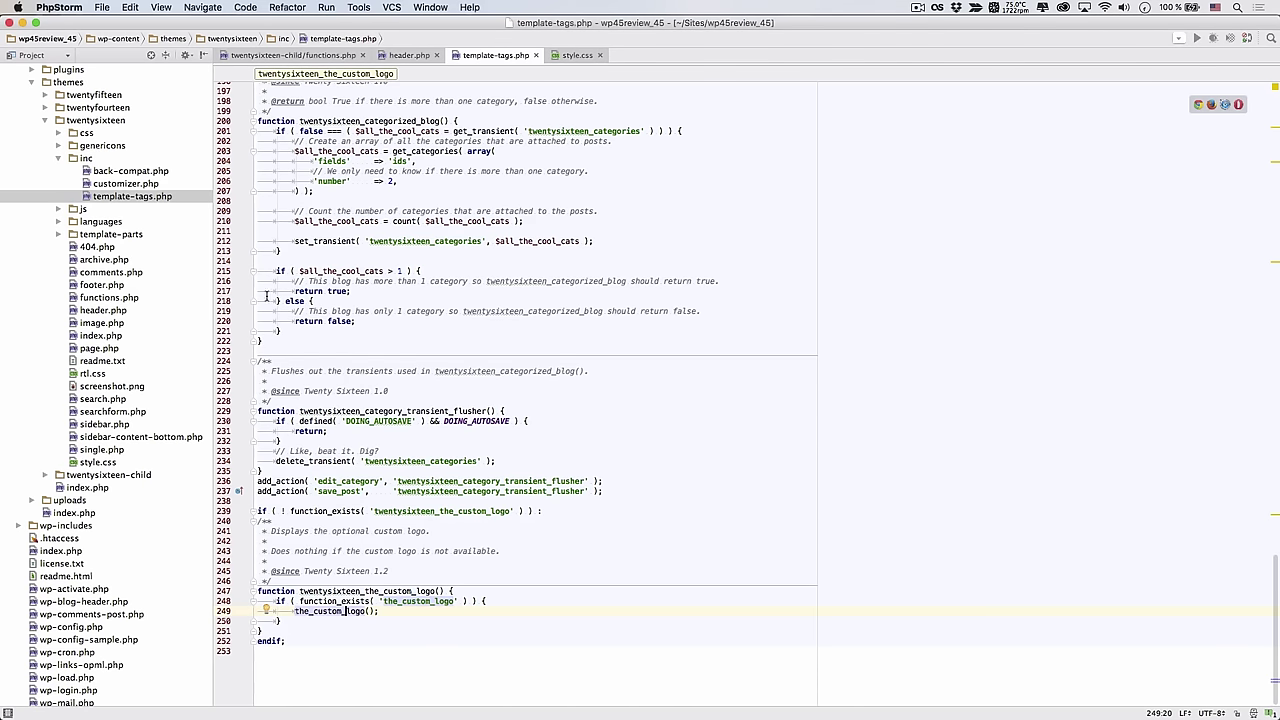
Close template-tags.php and open Twenty Sixteen functions.php at the custom-logo support line
click(537, 55)
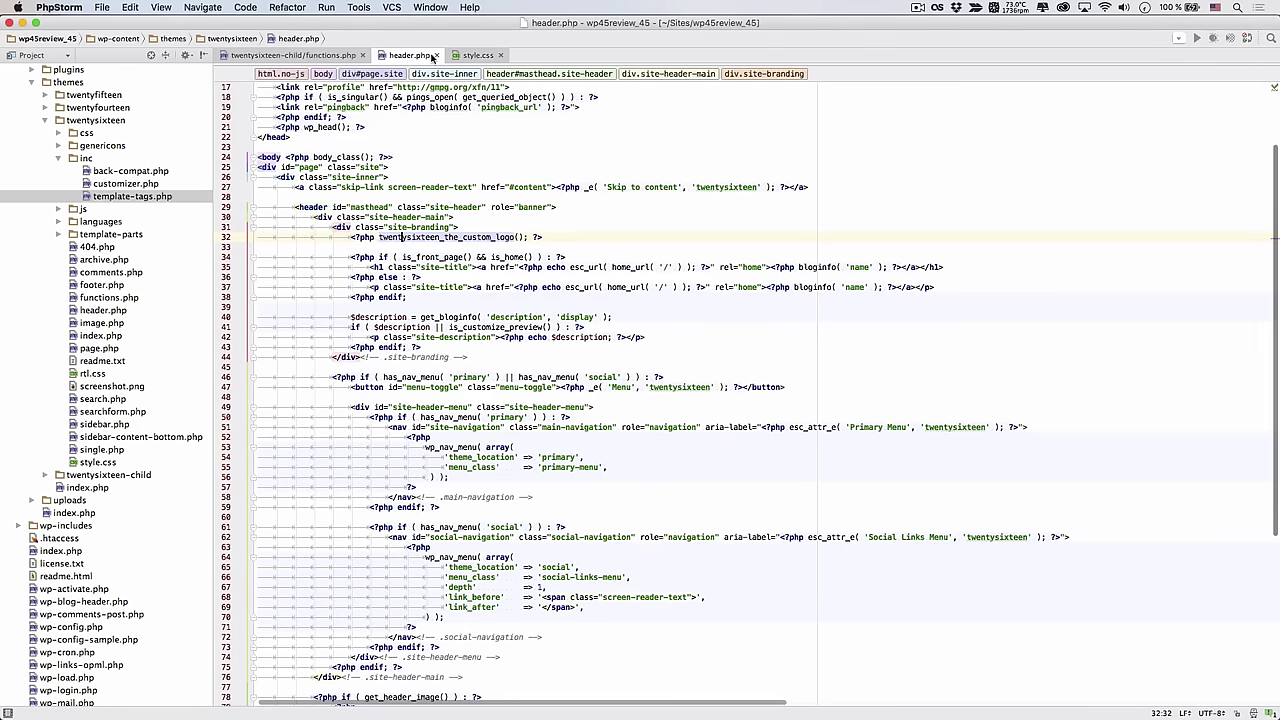
double_click(108, 297)
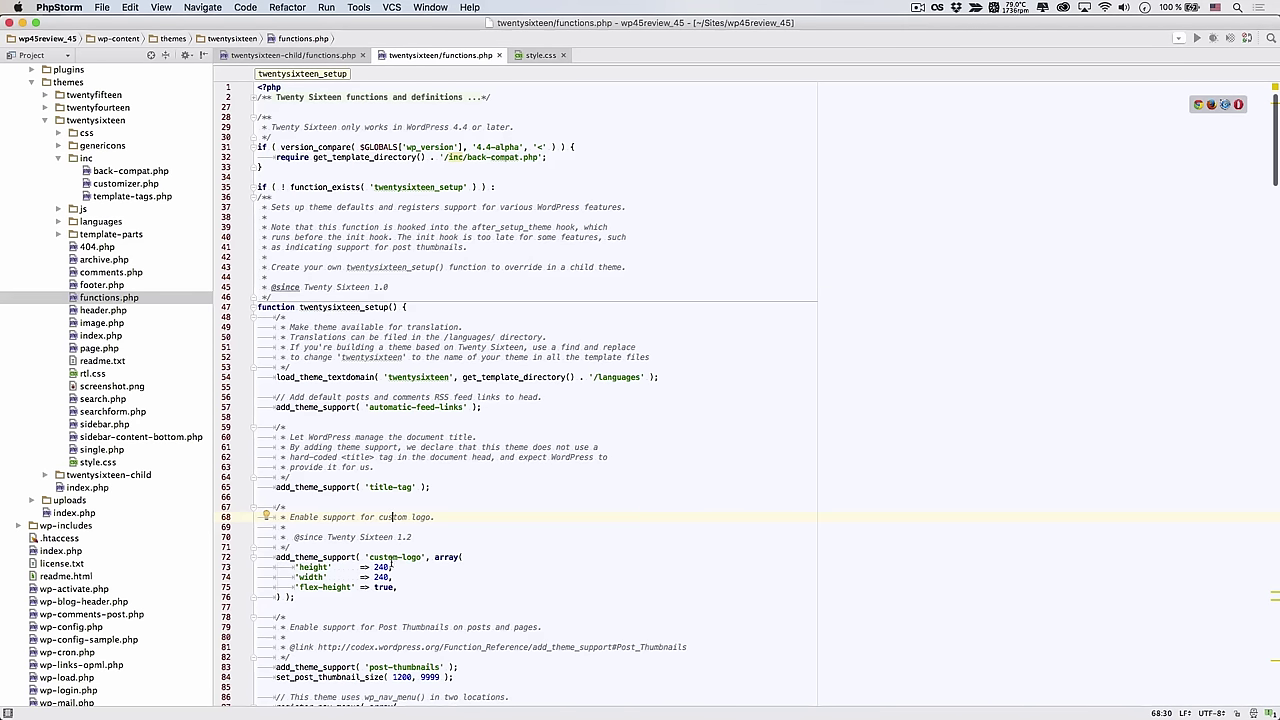
click(388, 557)
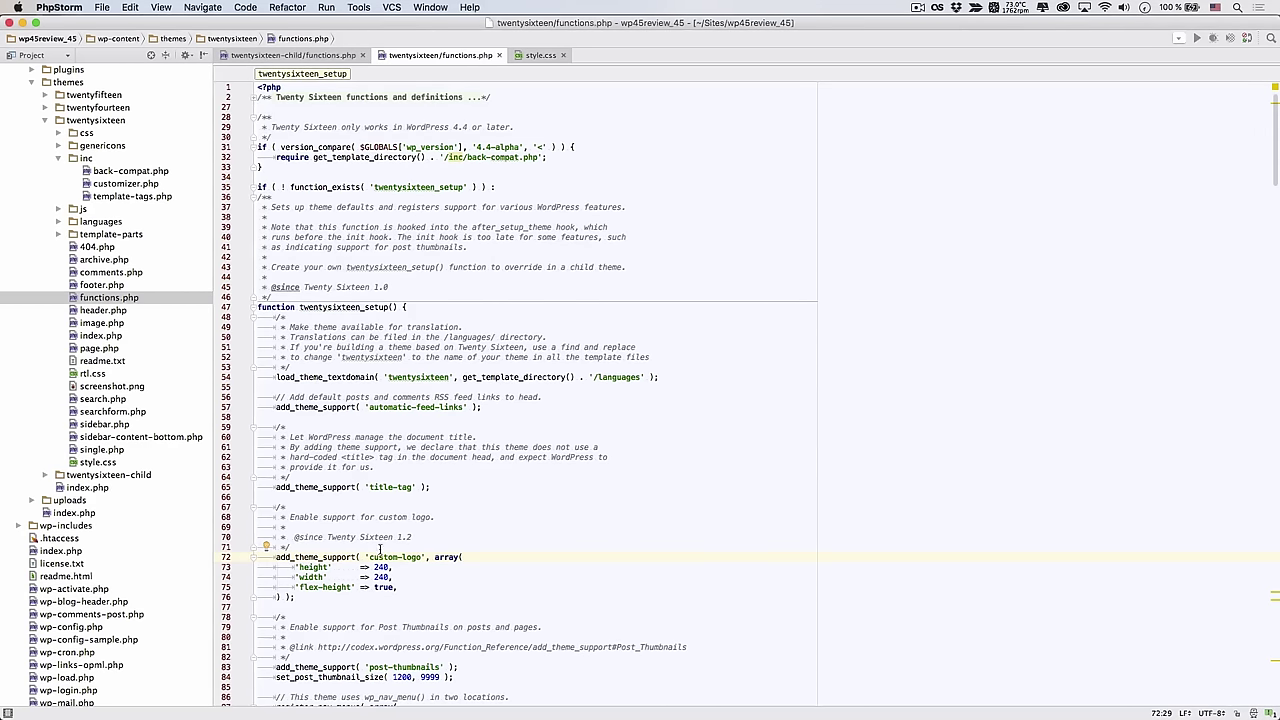
Comment out the add_theme_support( 'custom-logo' ) block on lines 72–76, then minimize PhpStorm
key(super+slash)
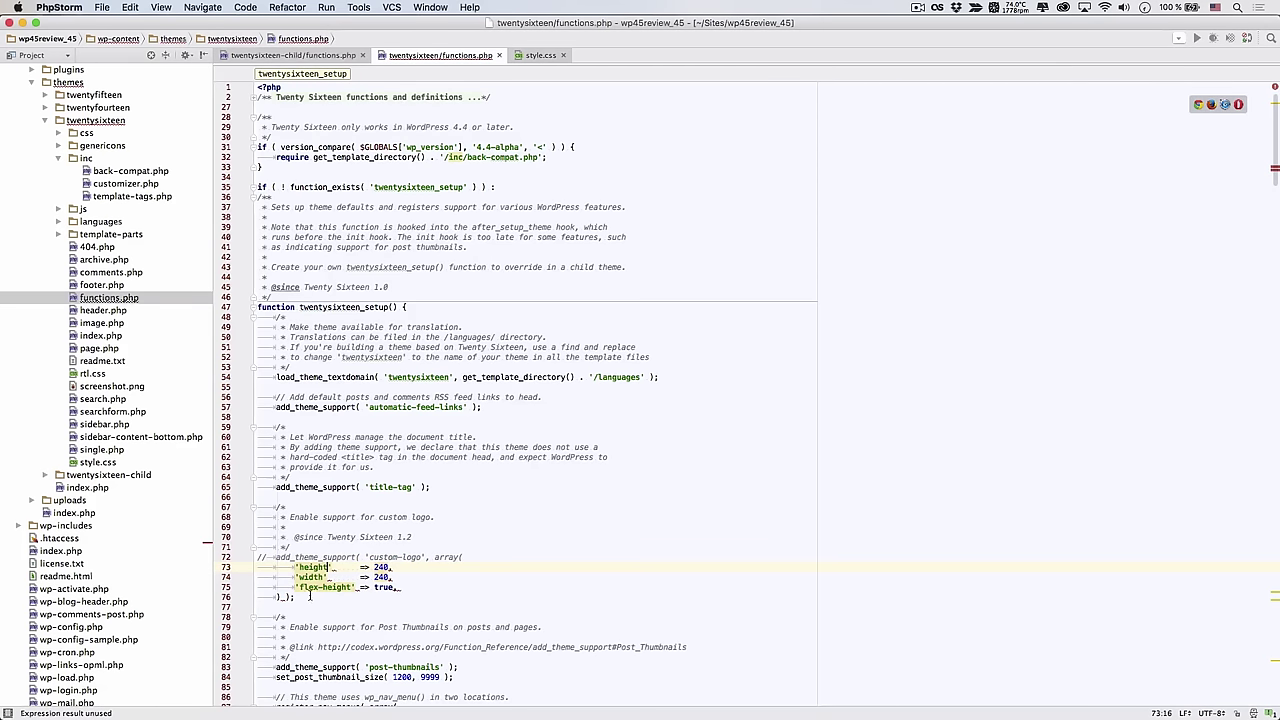
key(super+z)
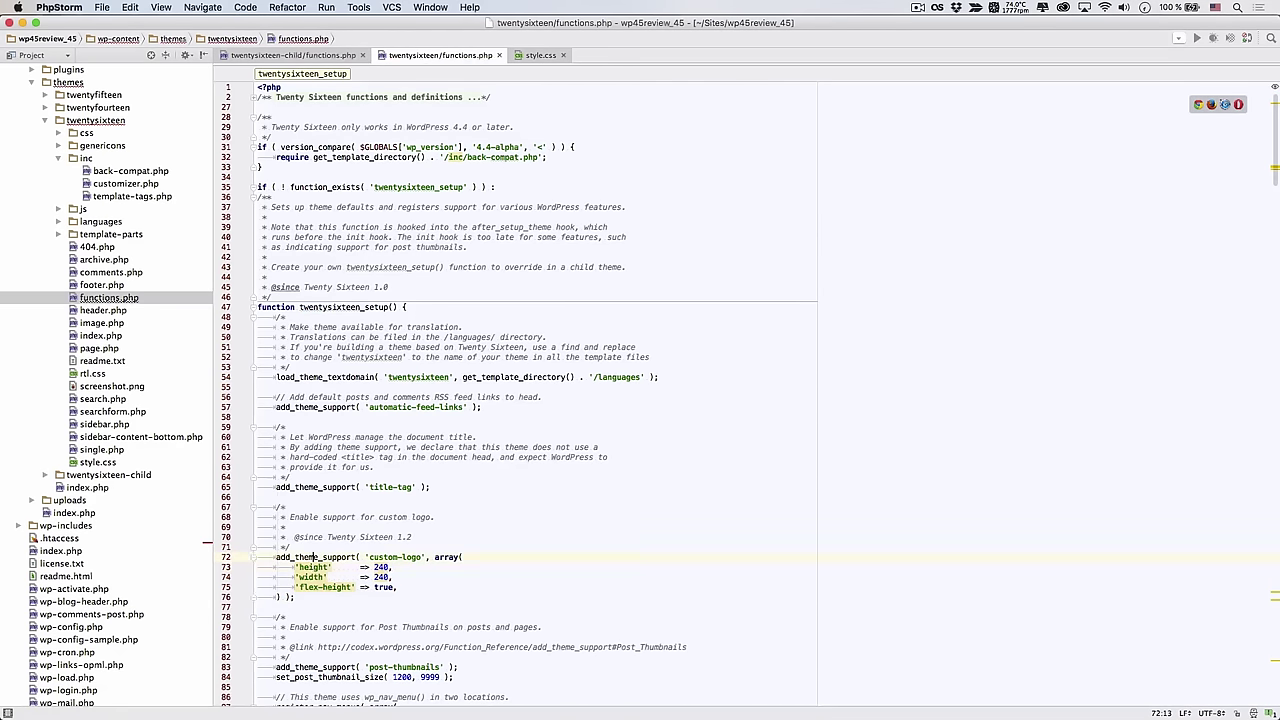
key(shift+Down)
key(shift+Down)
key(shift+Down)
key(shift+Down)
key(super+slash)
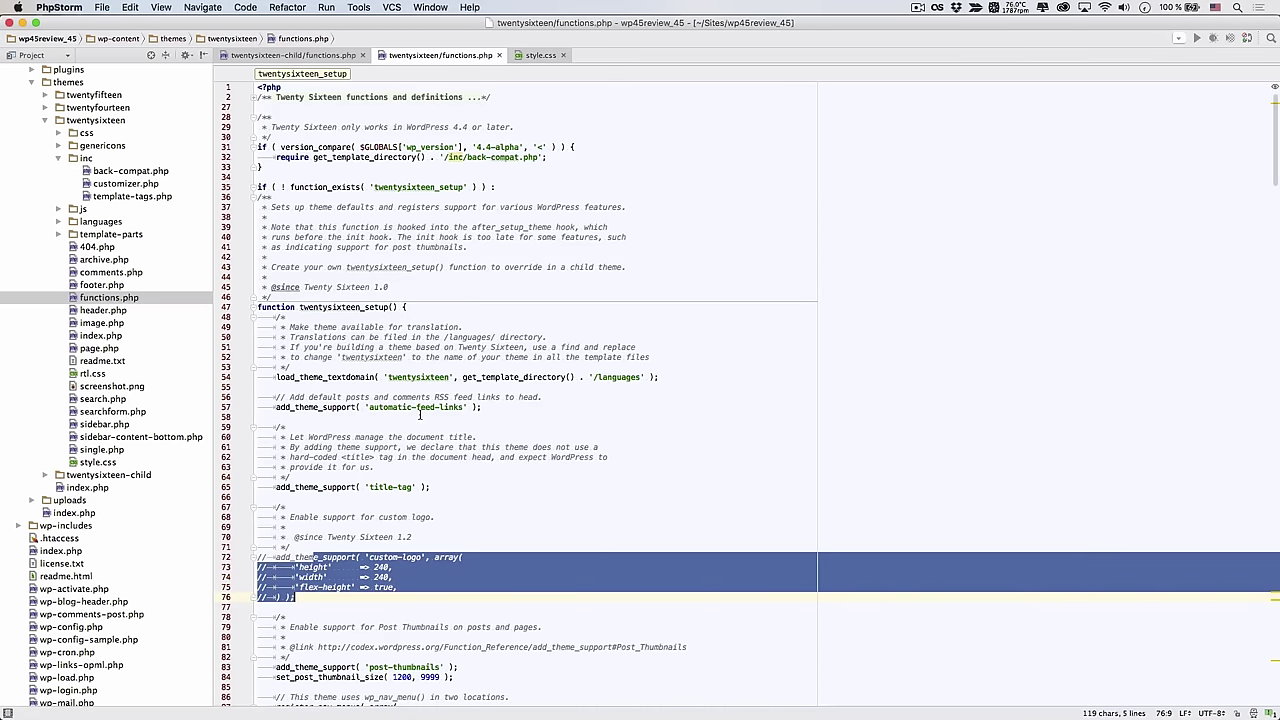
click(23, 22)
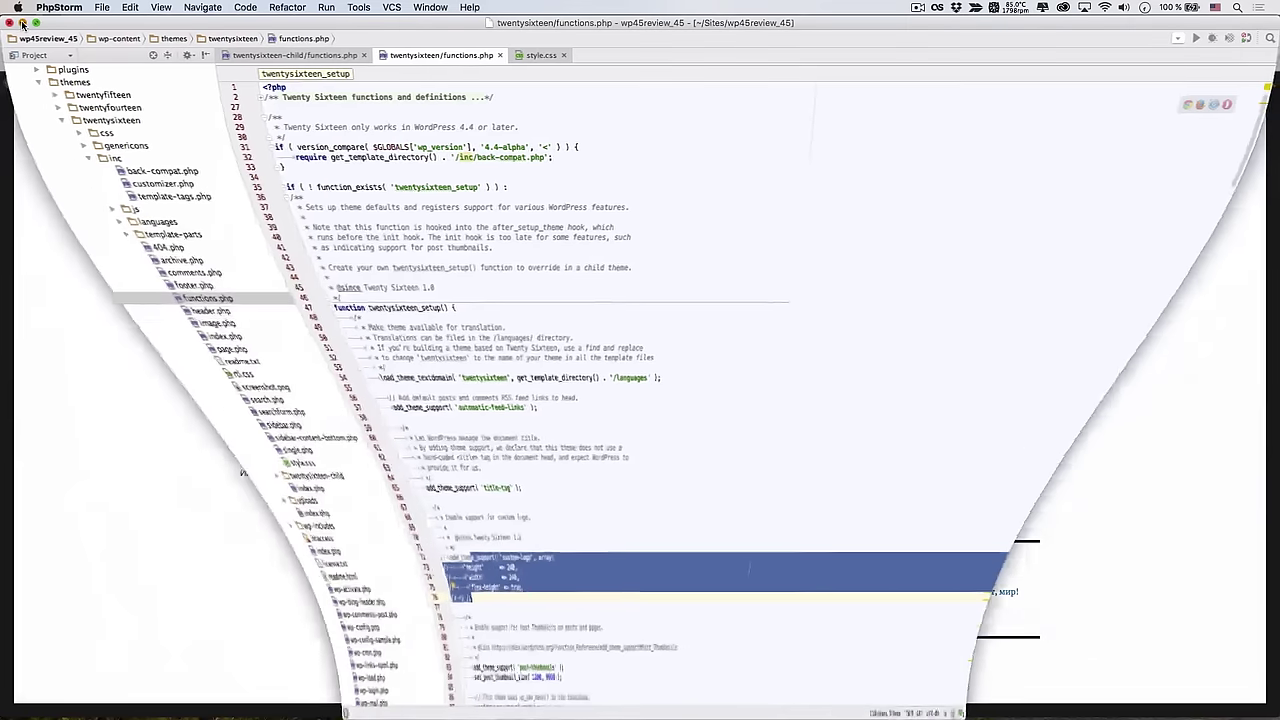
Check the Customizer's Site Identity section and open header.php, reloading the Customizer
key(super+r)
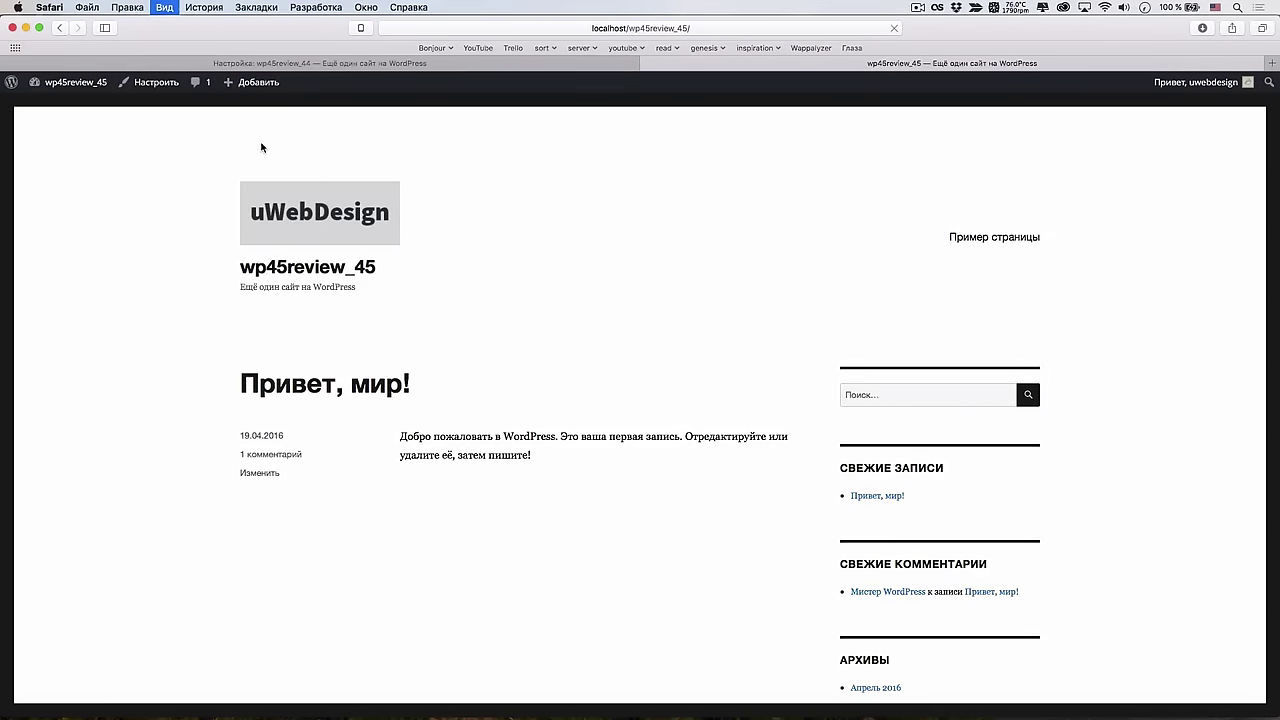
click(155, 84)
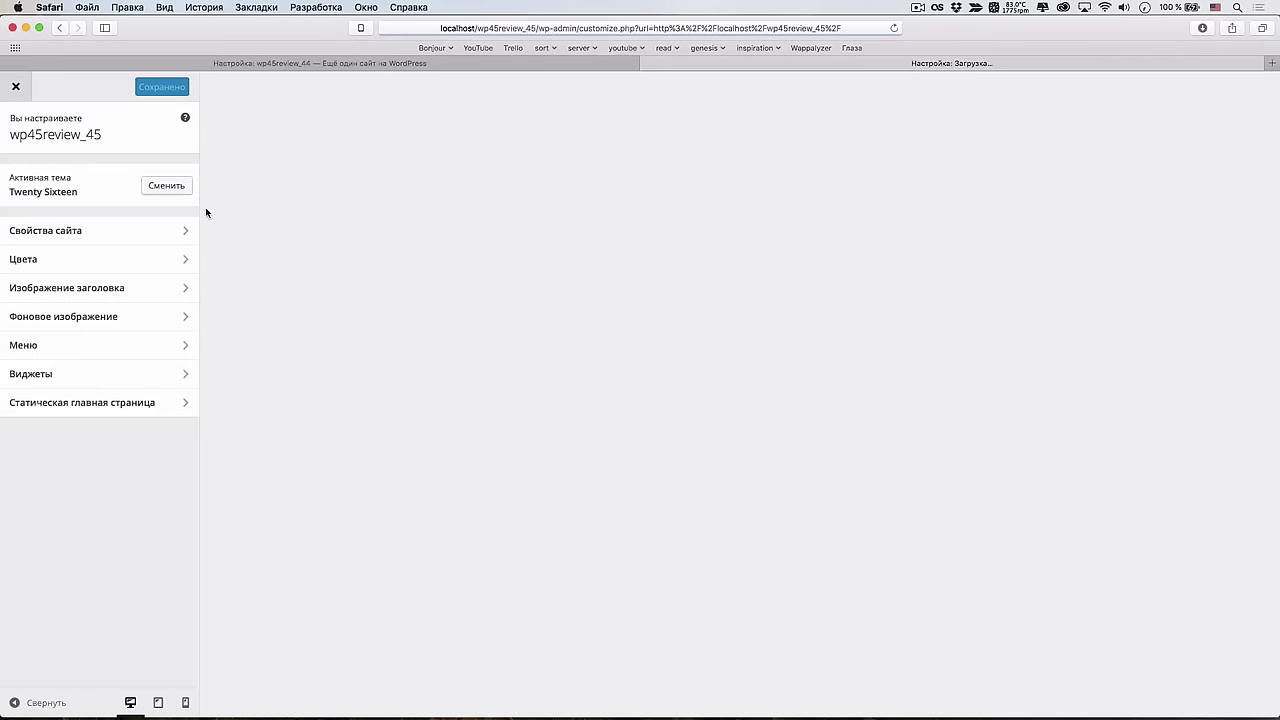
click(130, 232)
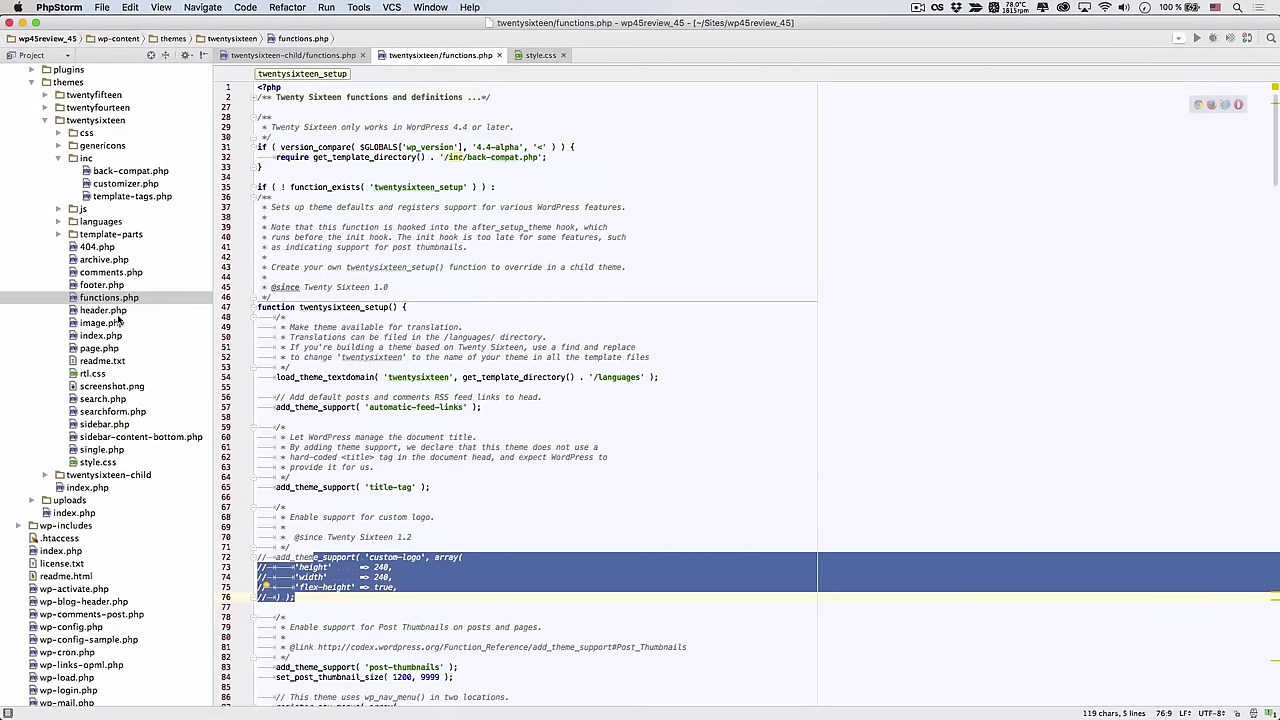
double_click(120, 312)
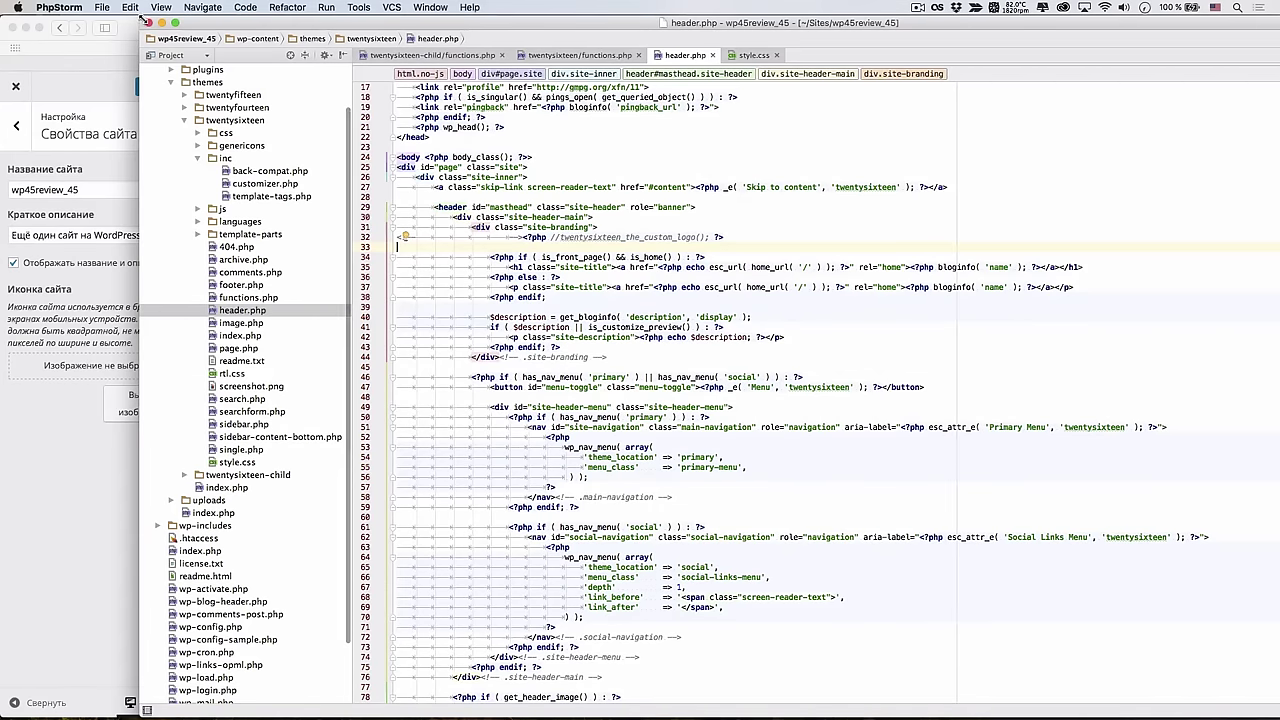
drag(292, 26, 494, 209)
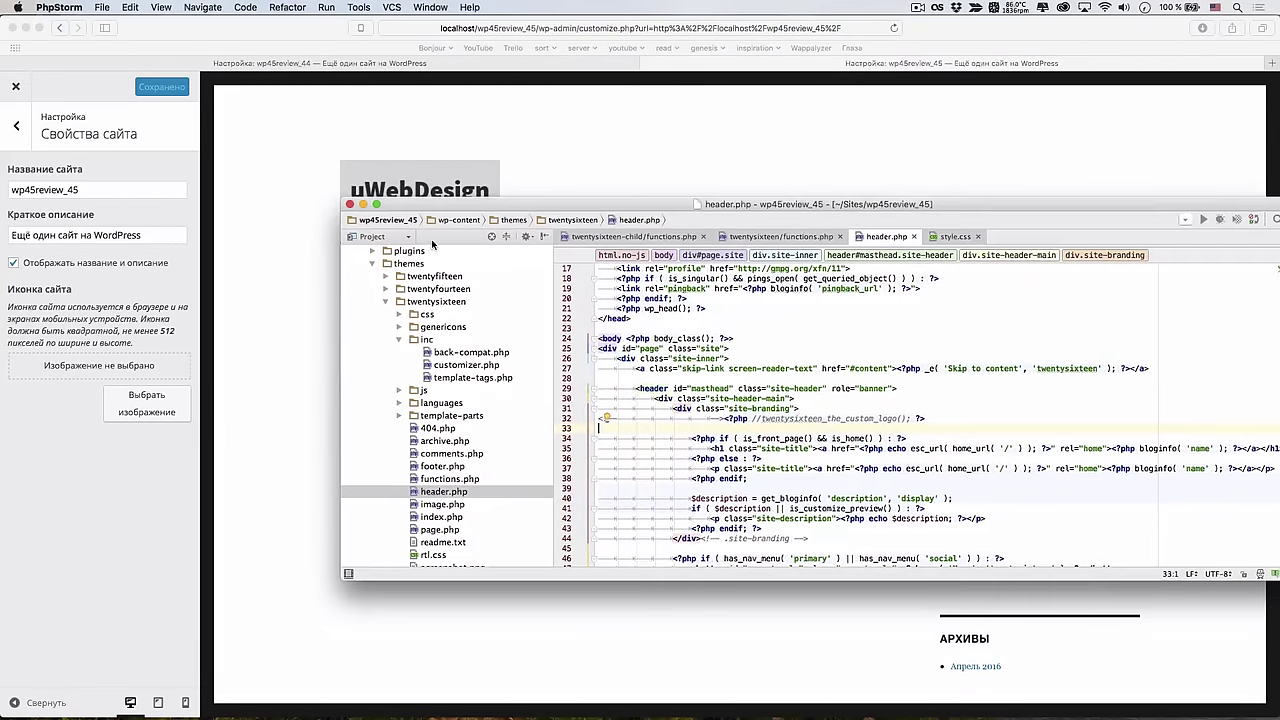
click(322, 310)
key(super+r)
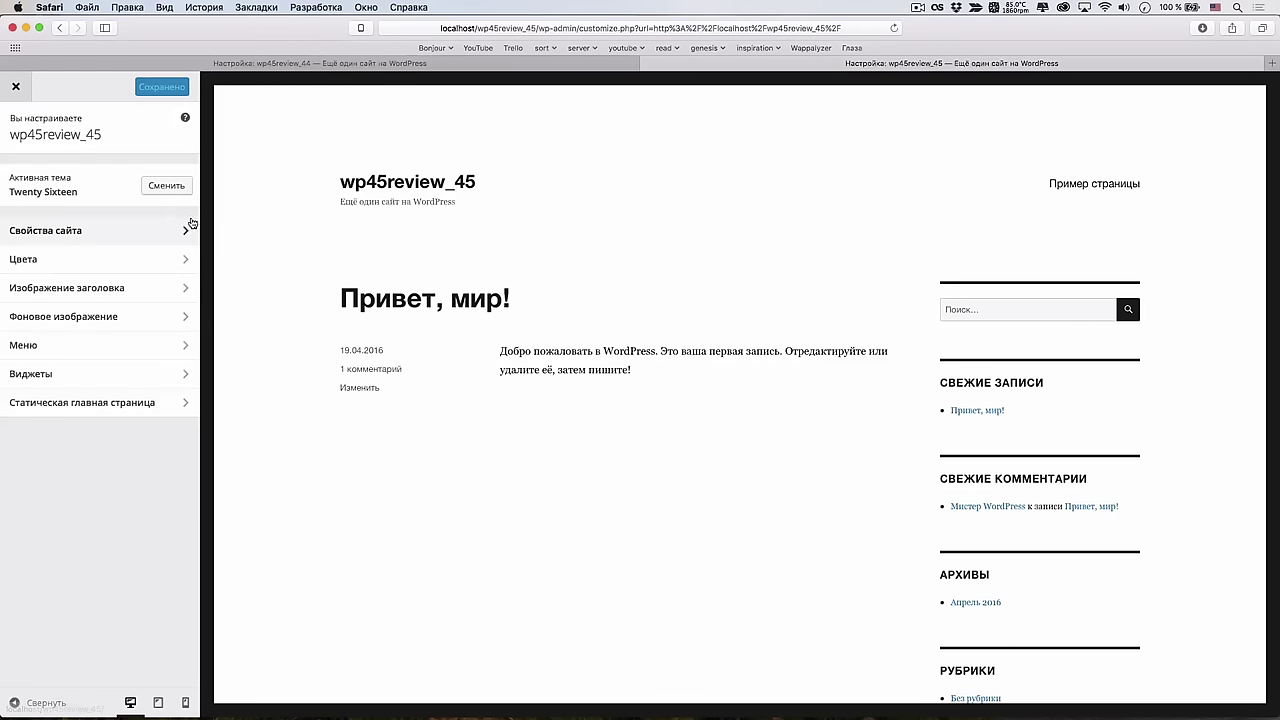
click(60, 230)
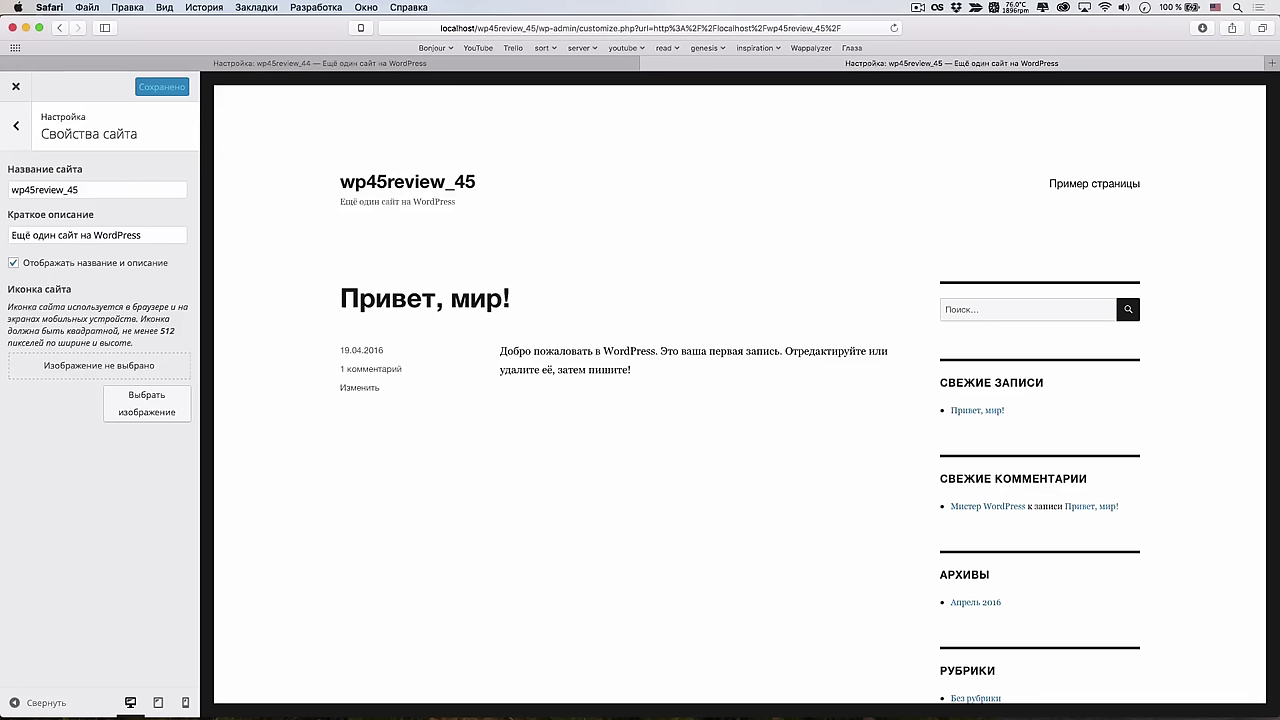
Uncomment header.php line 32 and the custom-logo block, then reload Site Identity
key(super+Tab)
key(super+slash)
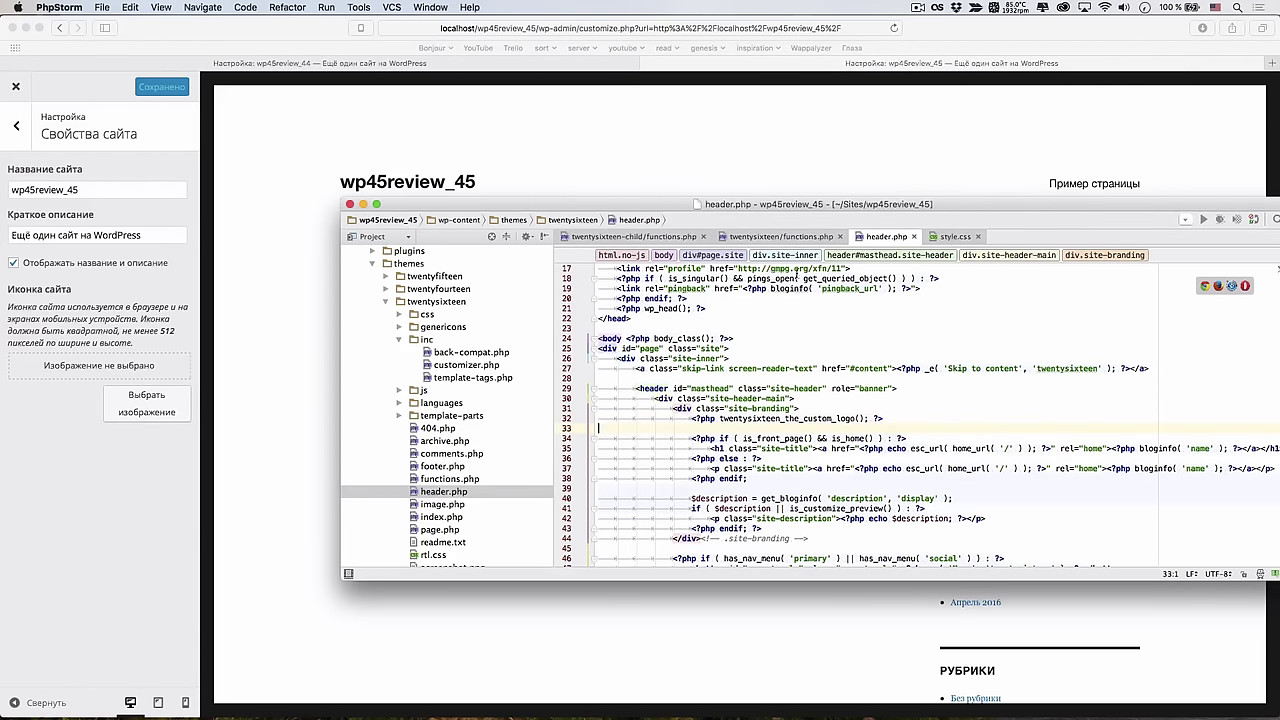
click(780, 237)
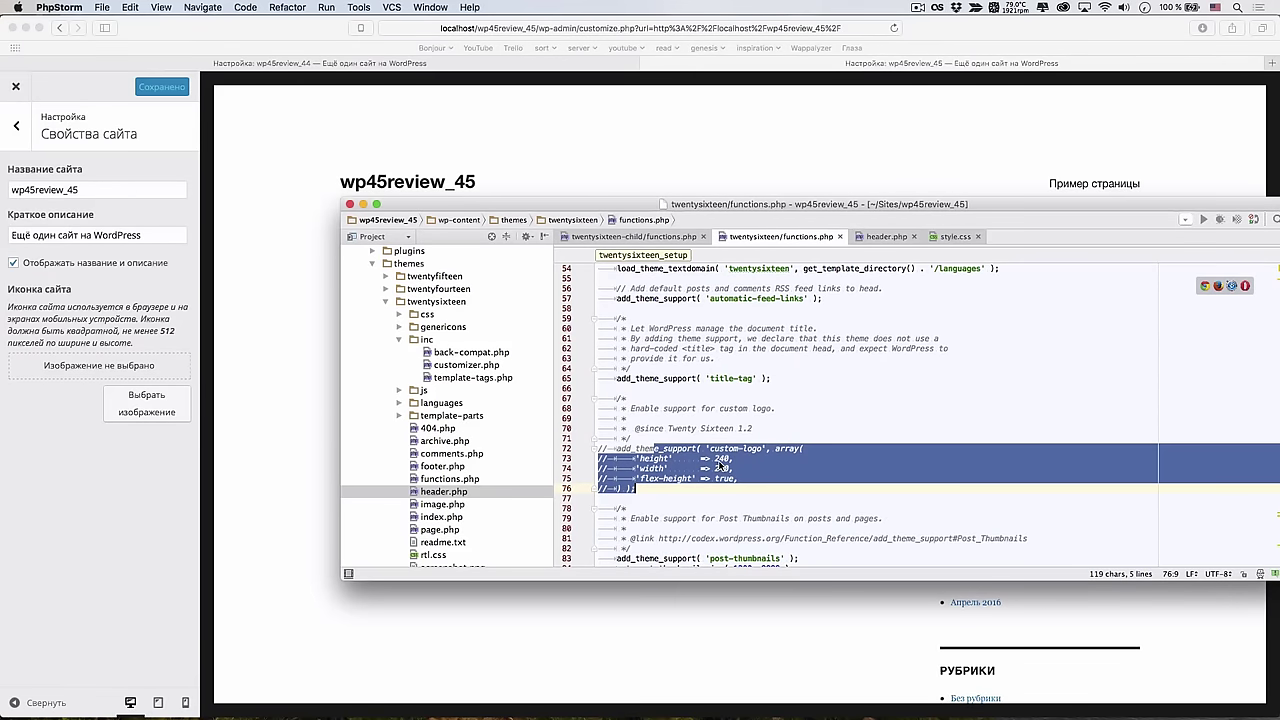
key(super+slash)
key(super+Tab)
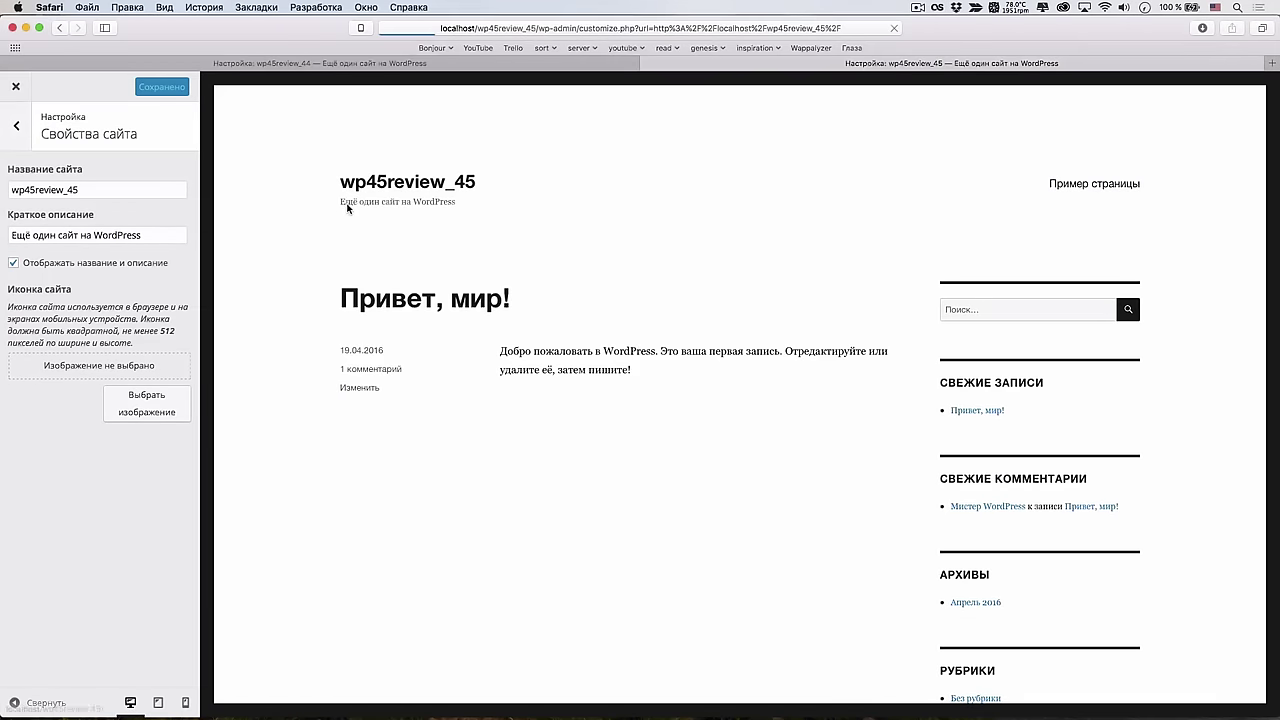
key(super+r)
click(95, 230)
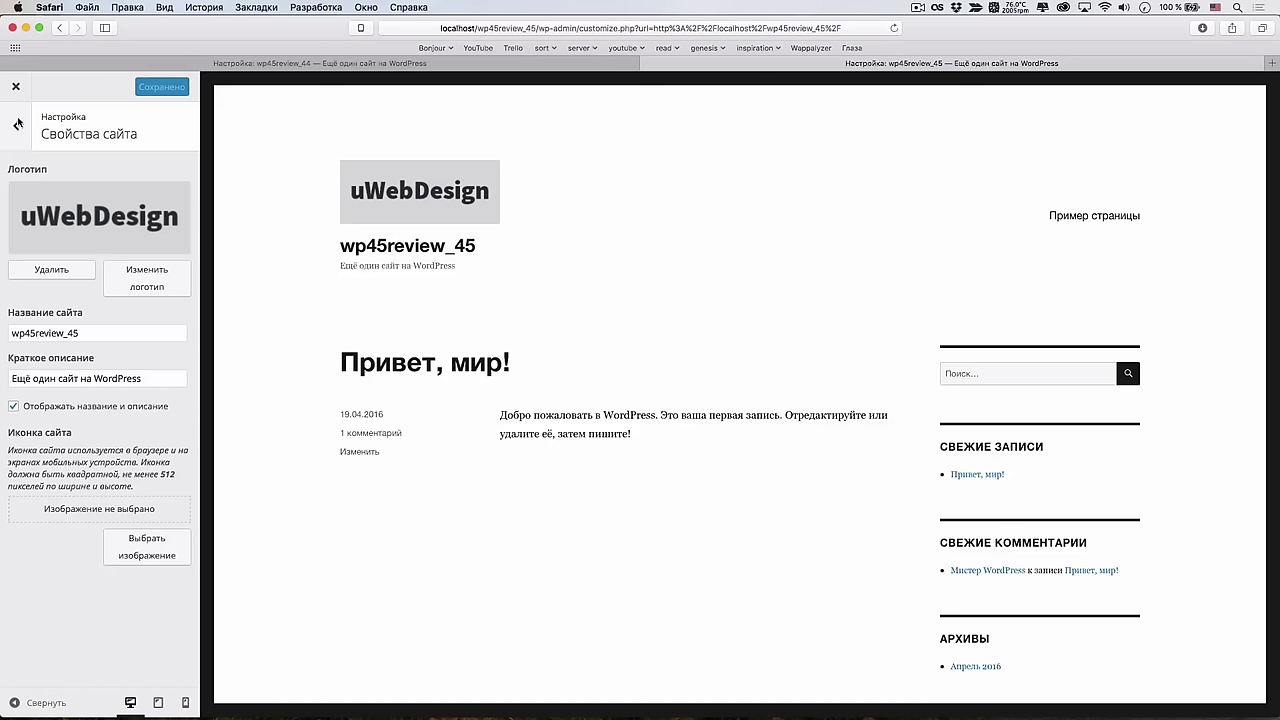
key(super+Tab)
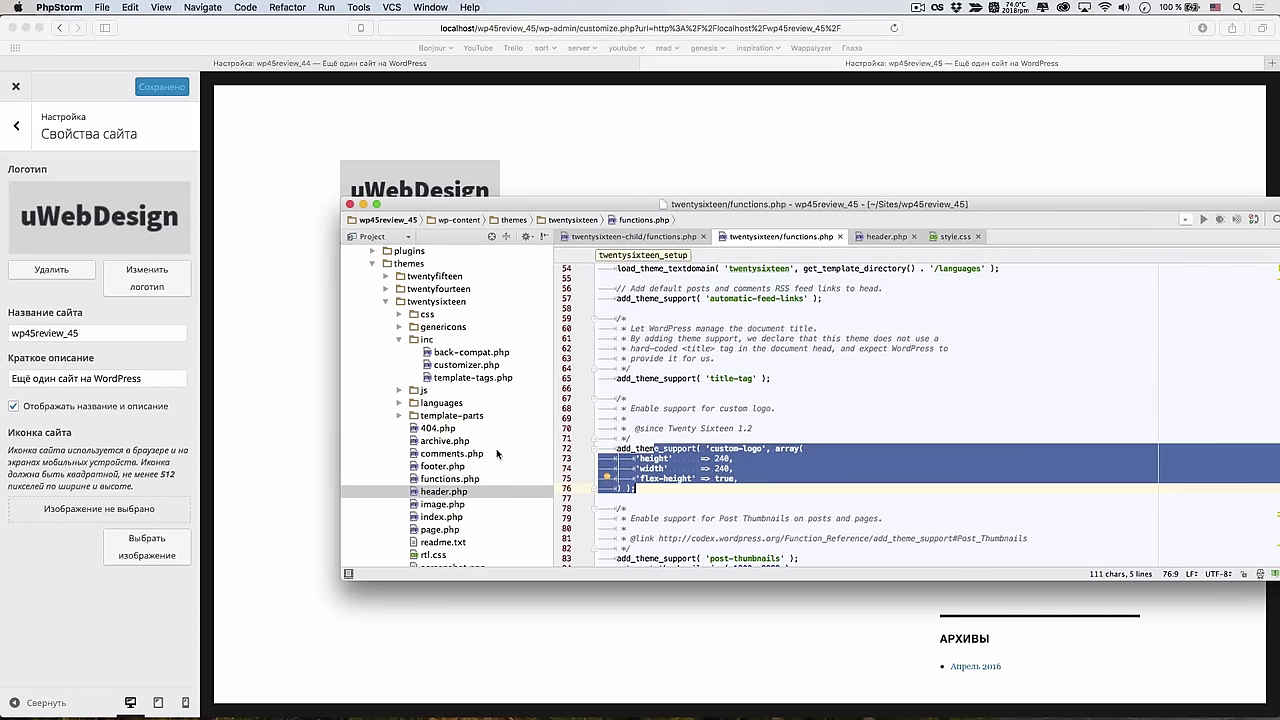
Open the twentysixteen-child theme's functions.php and add blank lines after its code
drag(492, 209, 458, 177)
scroll(352, 280, down, 5)
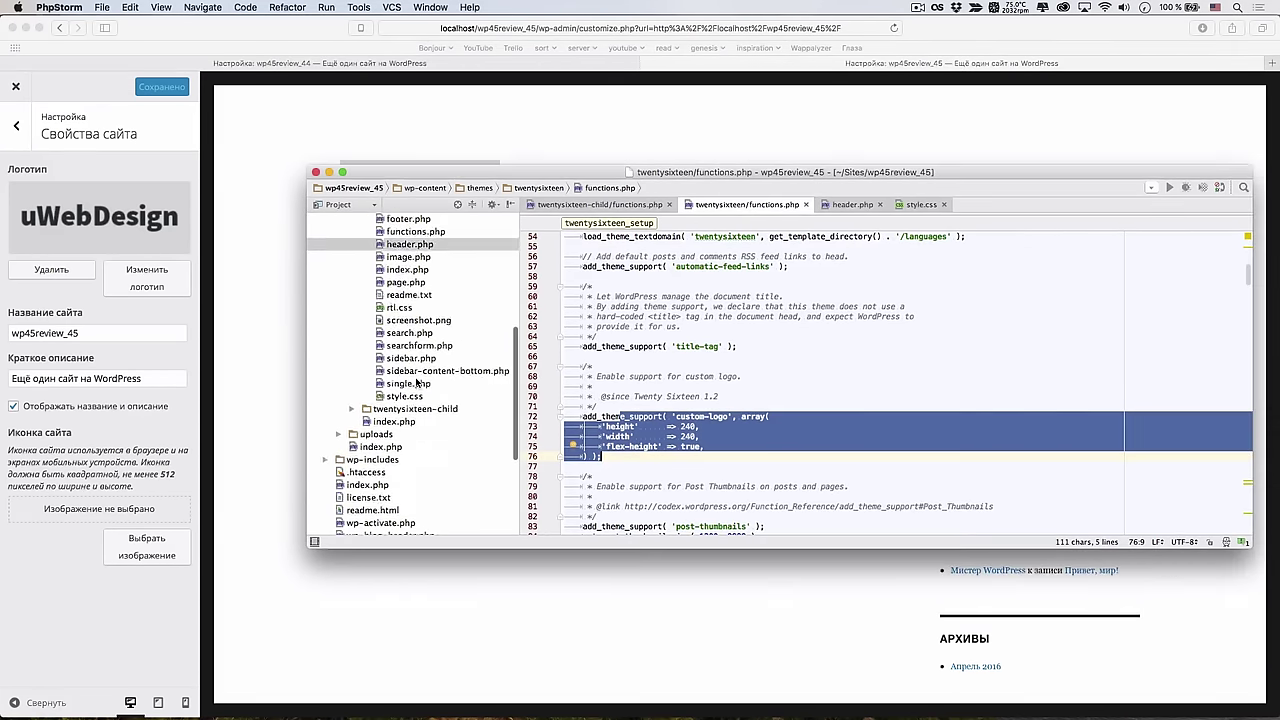
scroll(352, 280, up, 3)
scroll(352, 280, up, 4)
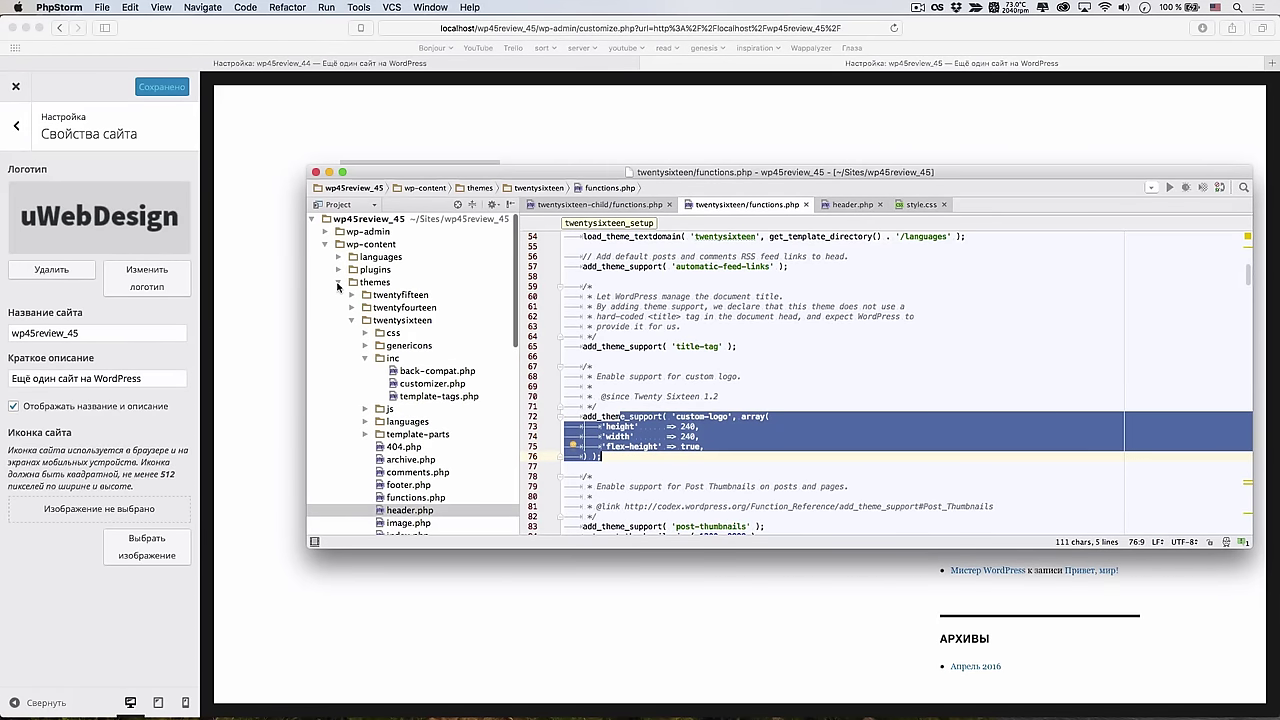
click(338, 284)
click(339, 283)
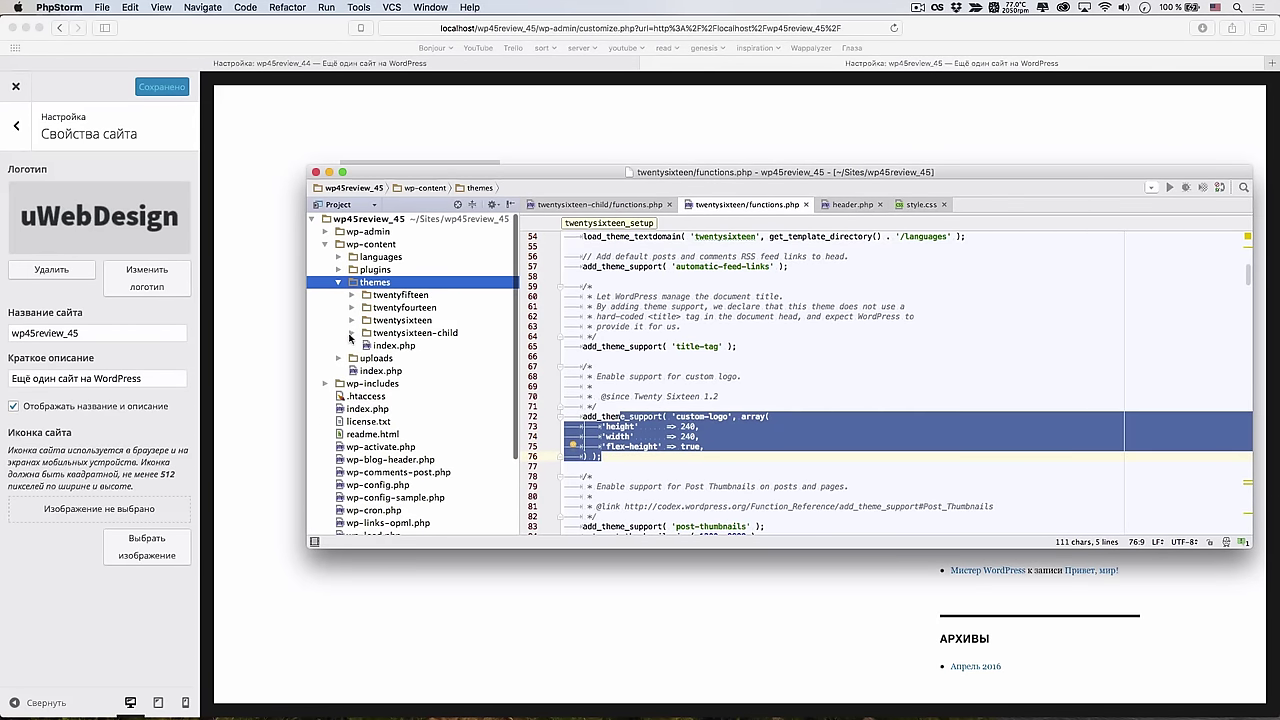
click(350, 334)
double_click(401, 346)
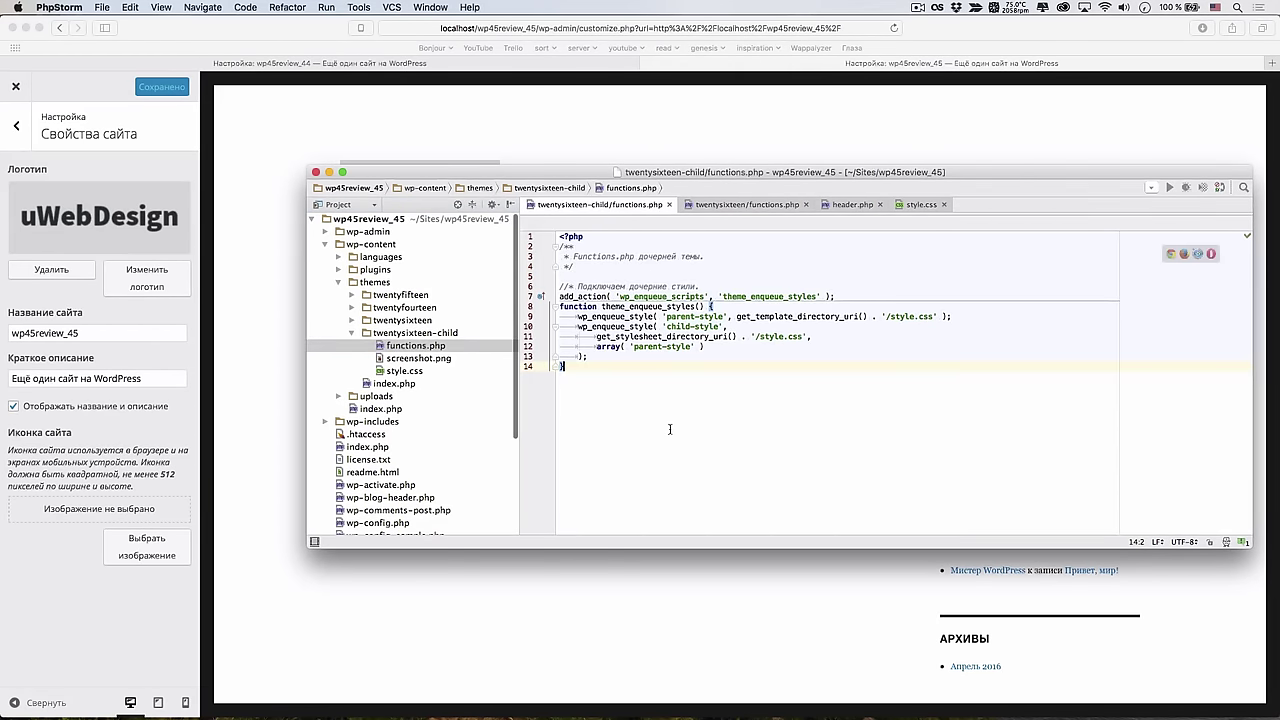
key(Return)
key(Return)
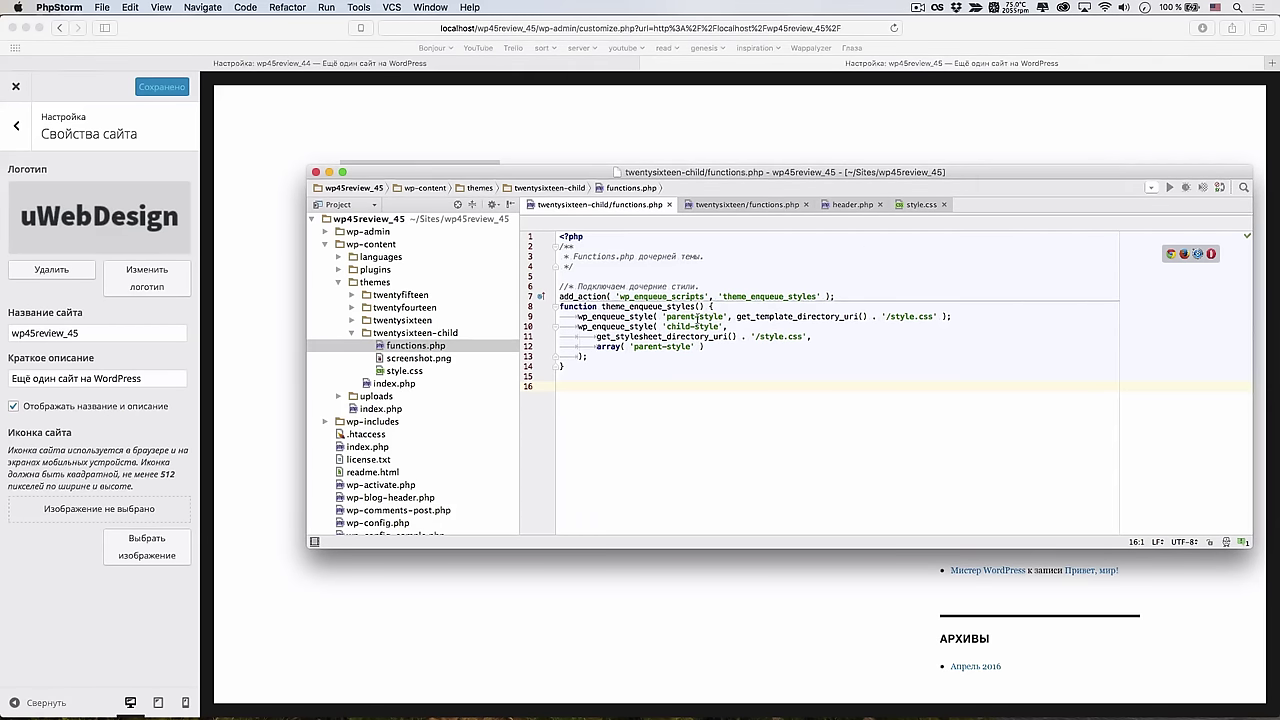
View the child theme's style.css, then close the Customizer to show the live front page
click(918, 204)
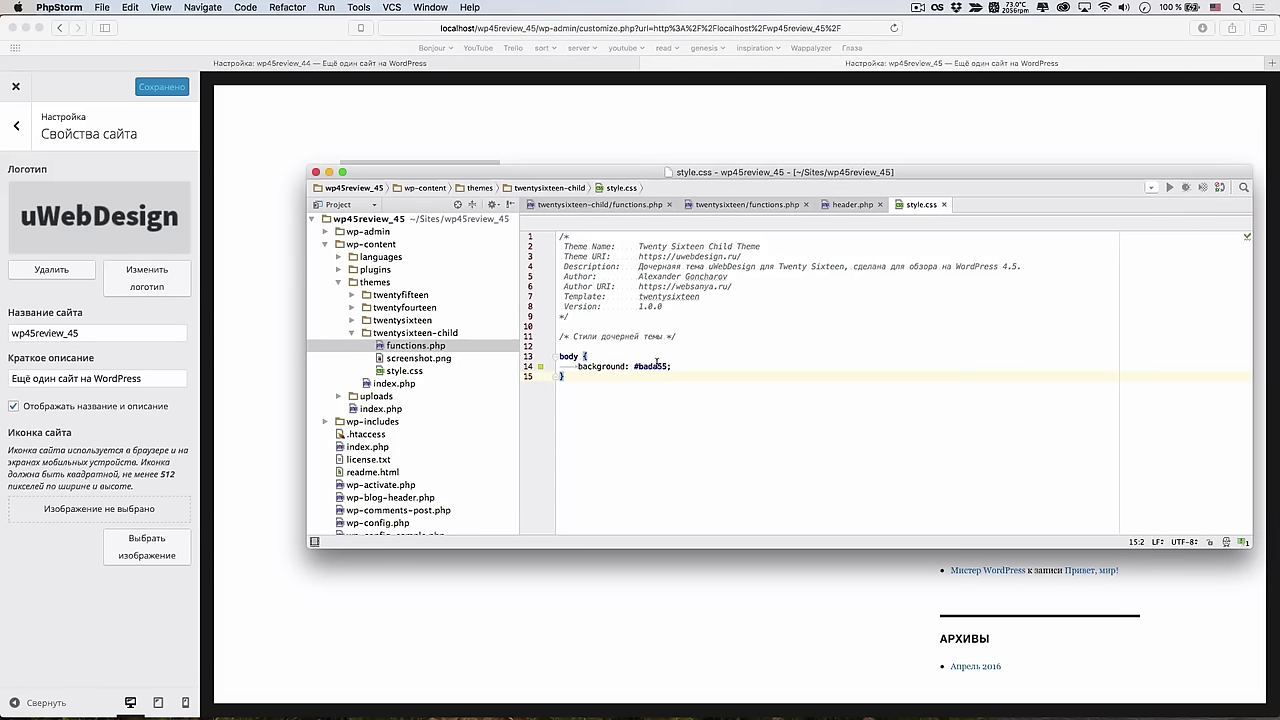
click(252, 210)
click(16, 86)
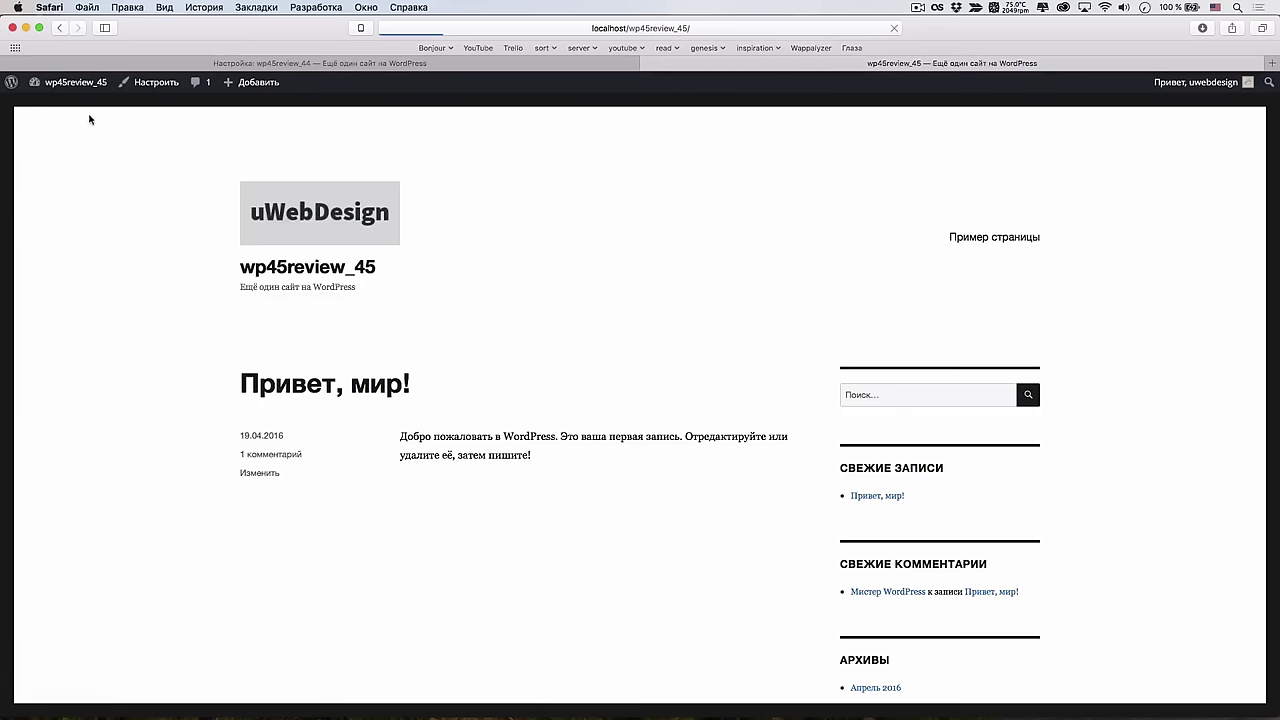
Activate the Twenty Sixteen Child theme from the Themes page and return to the site
mouse_move(66, 86)
click(88, 125)
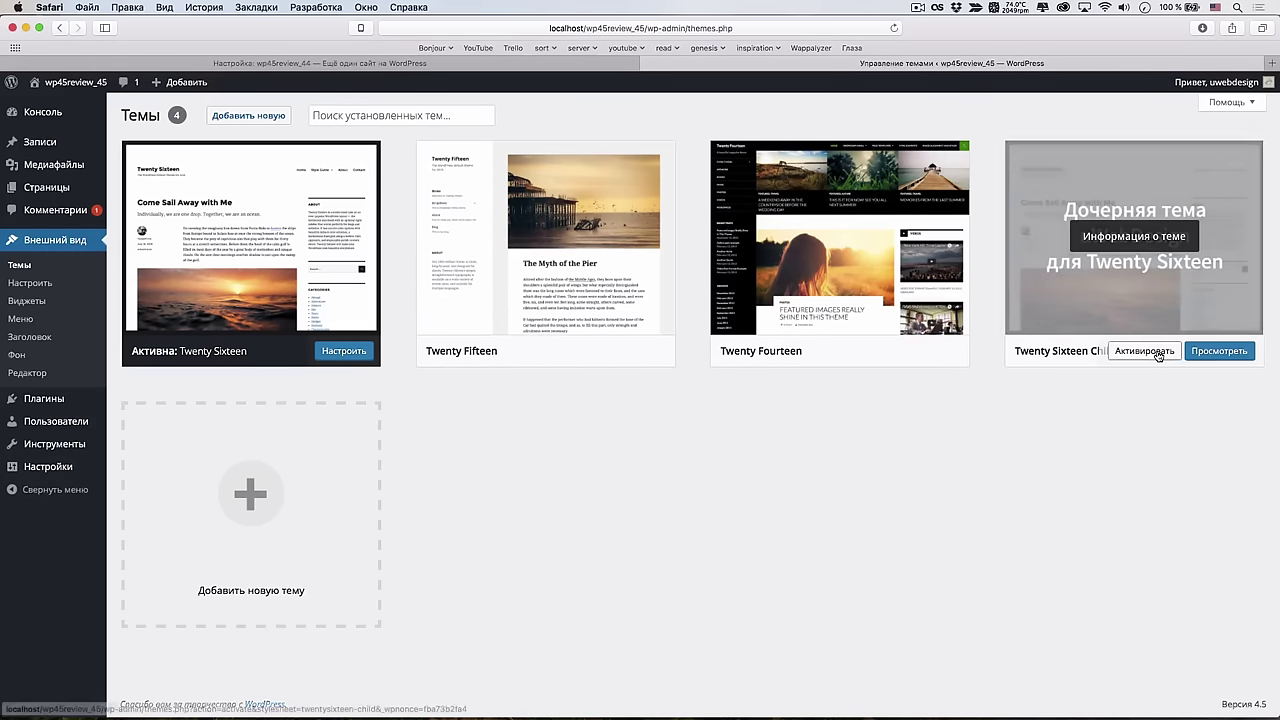
click(1098, 351)
click(80, 84)
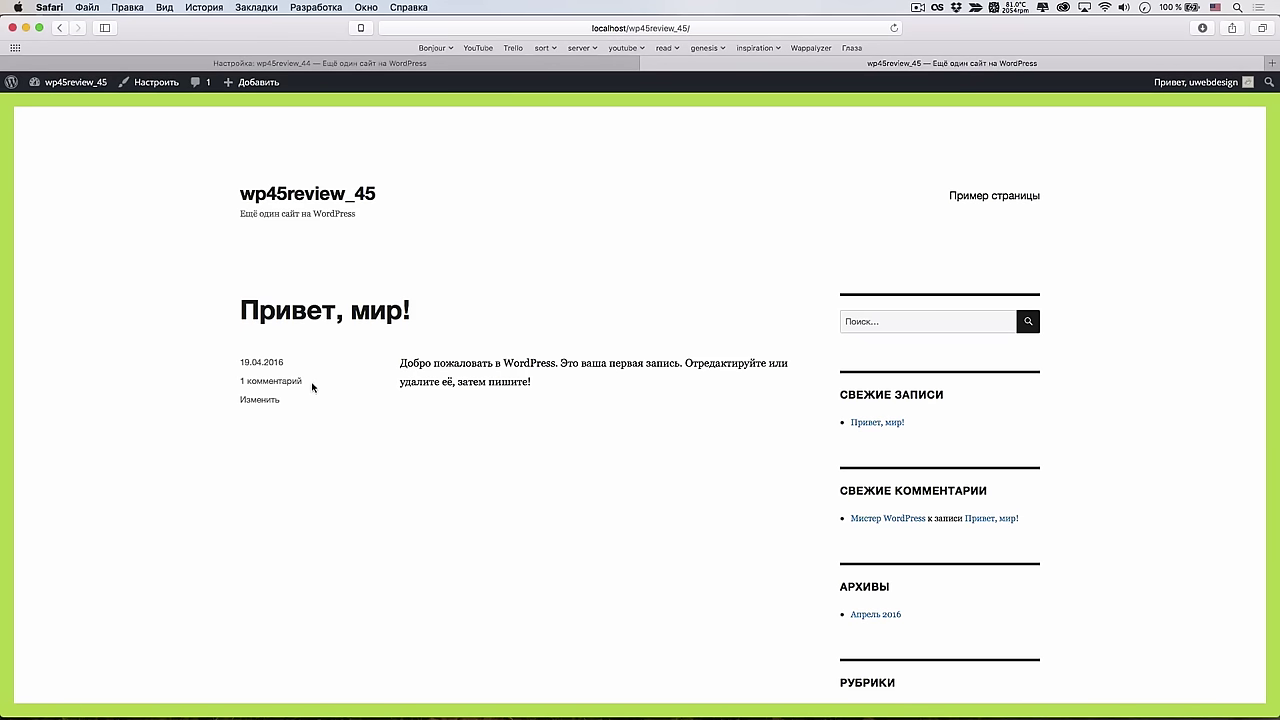
In the Customizer's Site Identity, select the uWebDesign image from the library as the logo
click(148, 84)
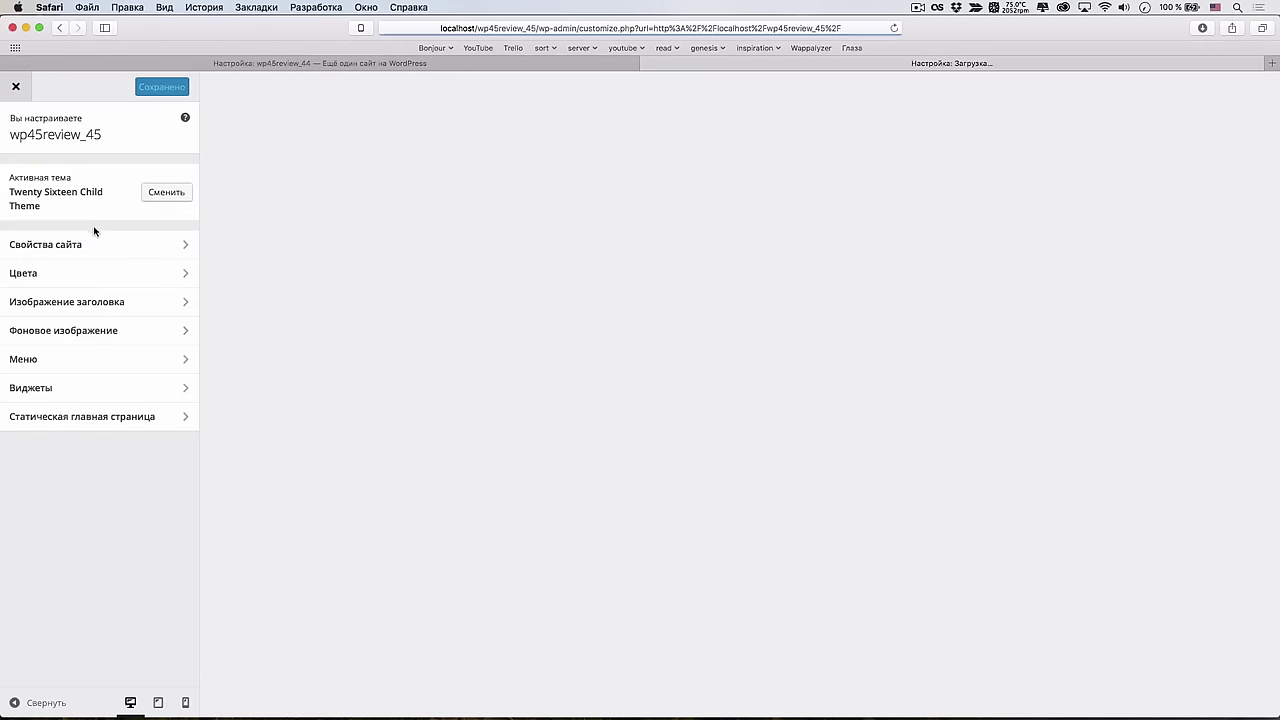
click(95, 247)
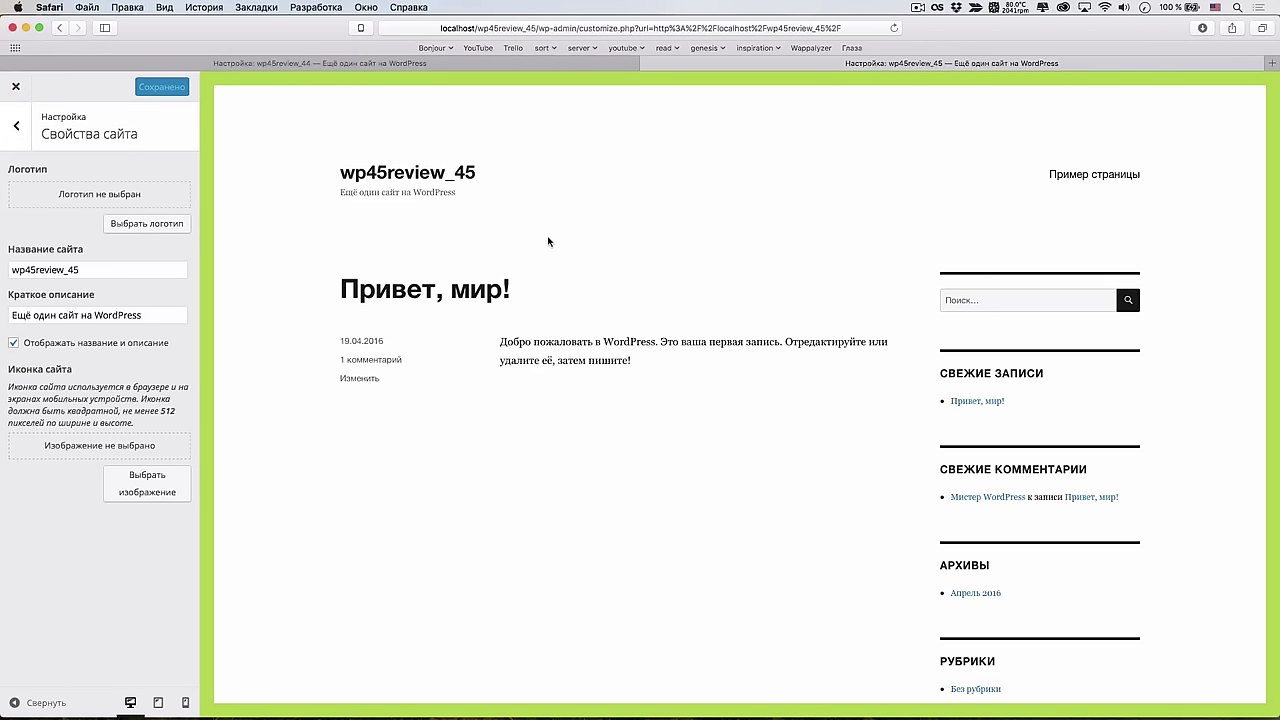
click(147, 223)
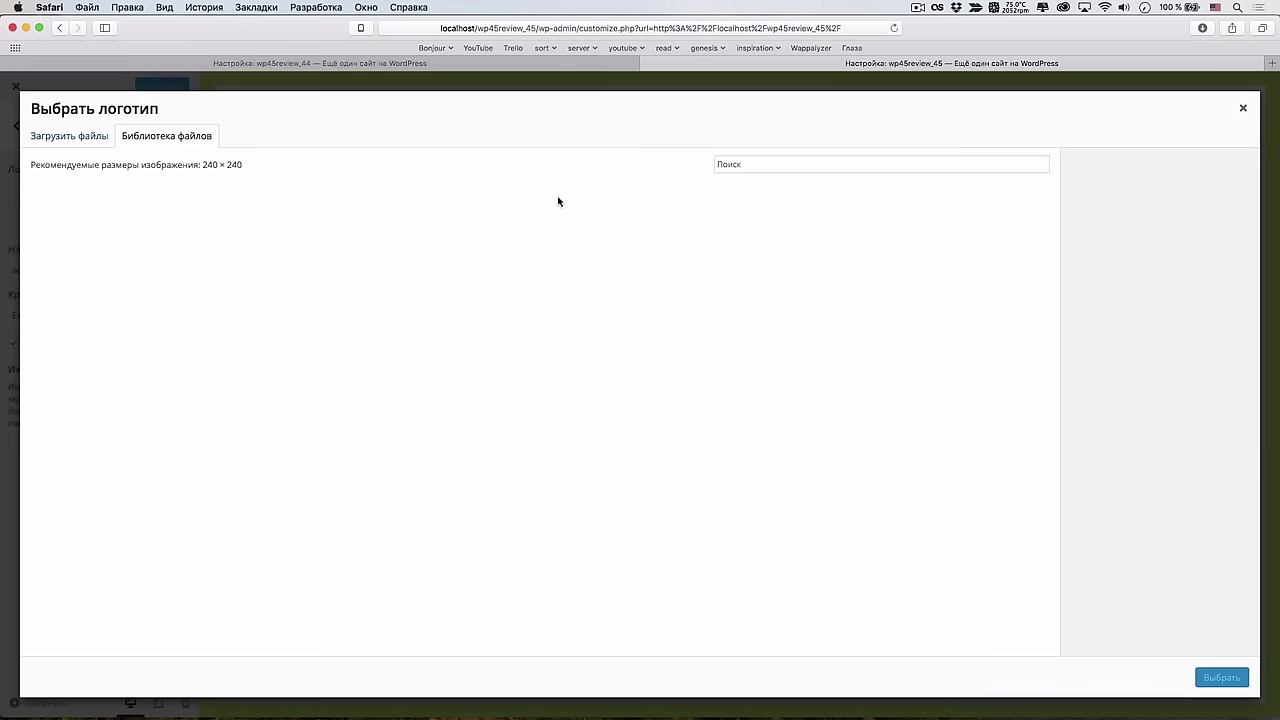
click(93, 243)
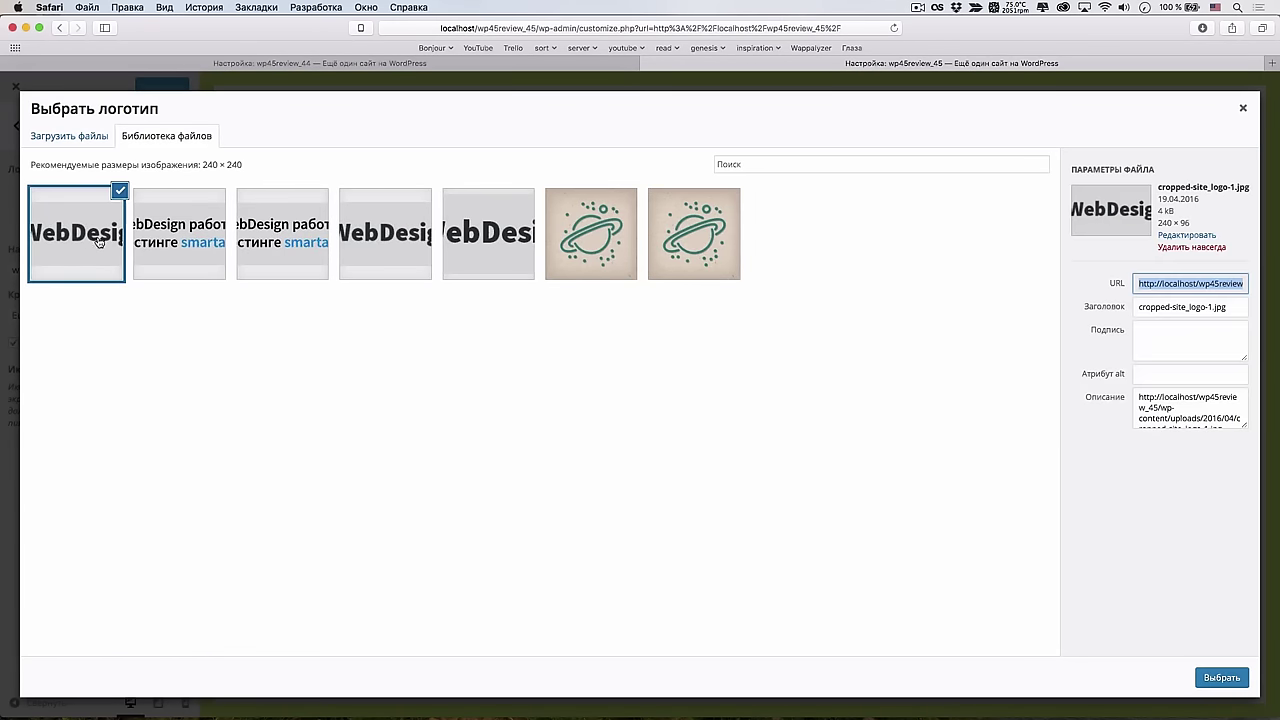
click(510, 247)
click(393, 240)
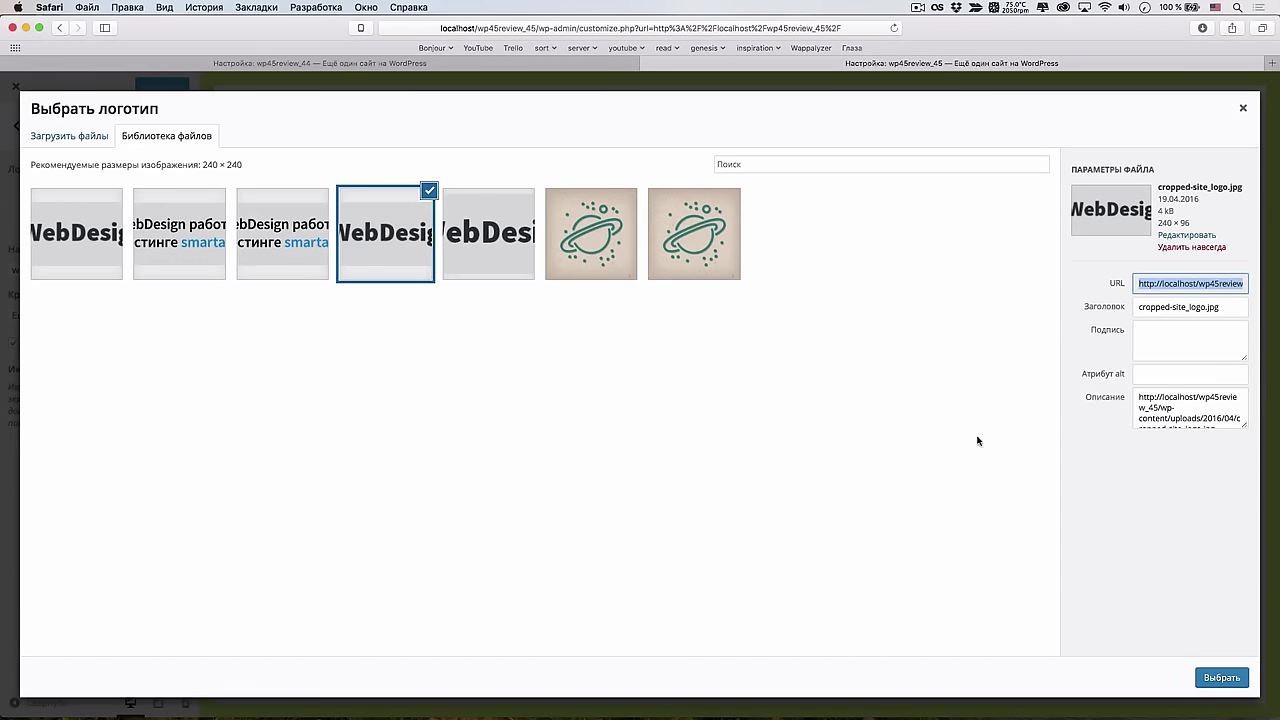
click(488, 252)
click(1221, 677)
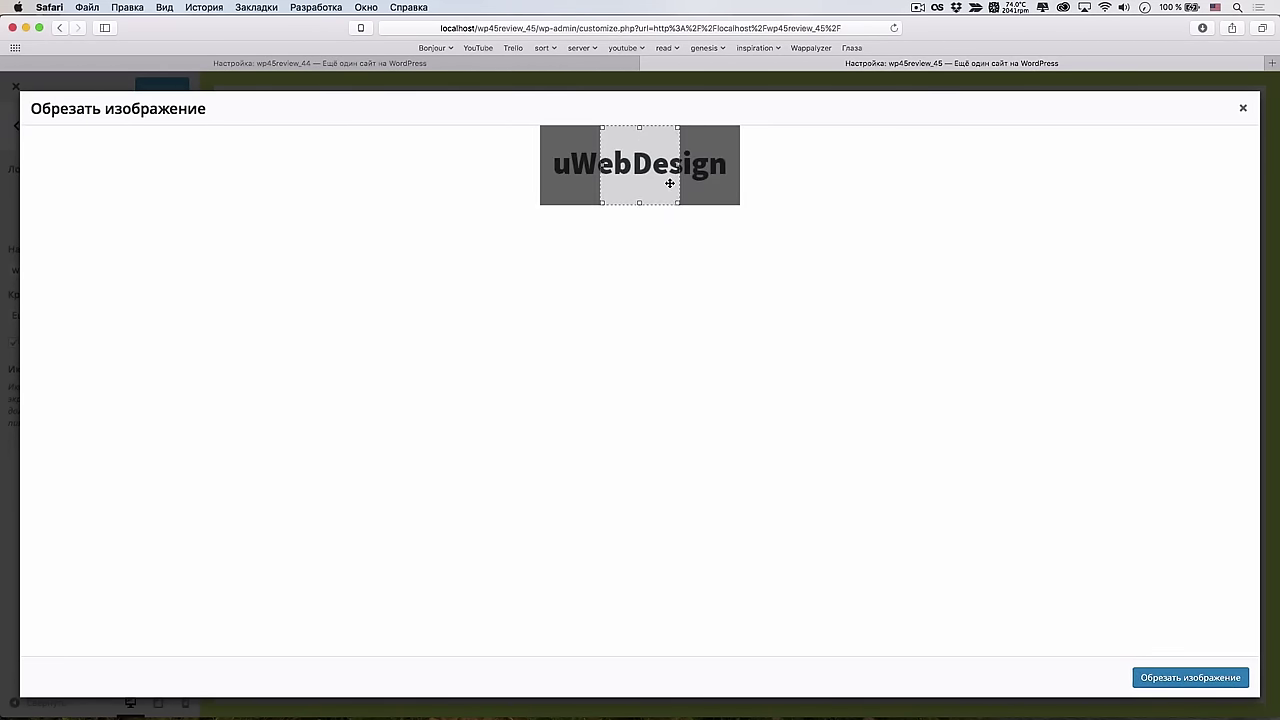
Crop the logo to the full image, Save & Publish, and close the Customizer
drag(668, 180, 557, 169)
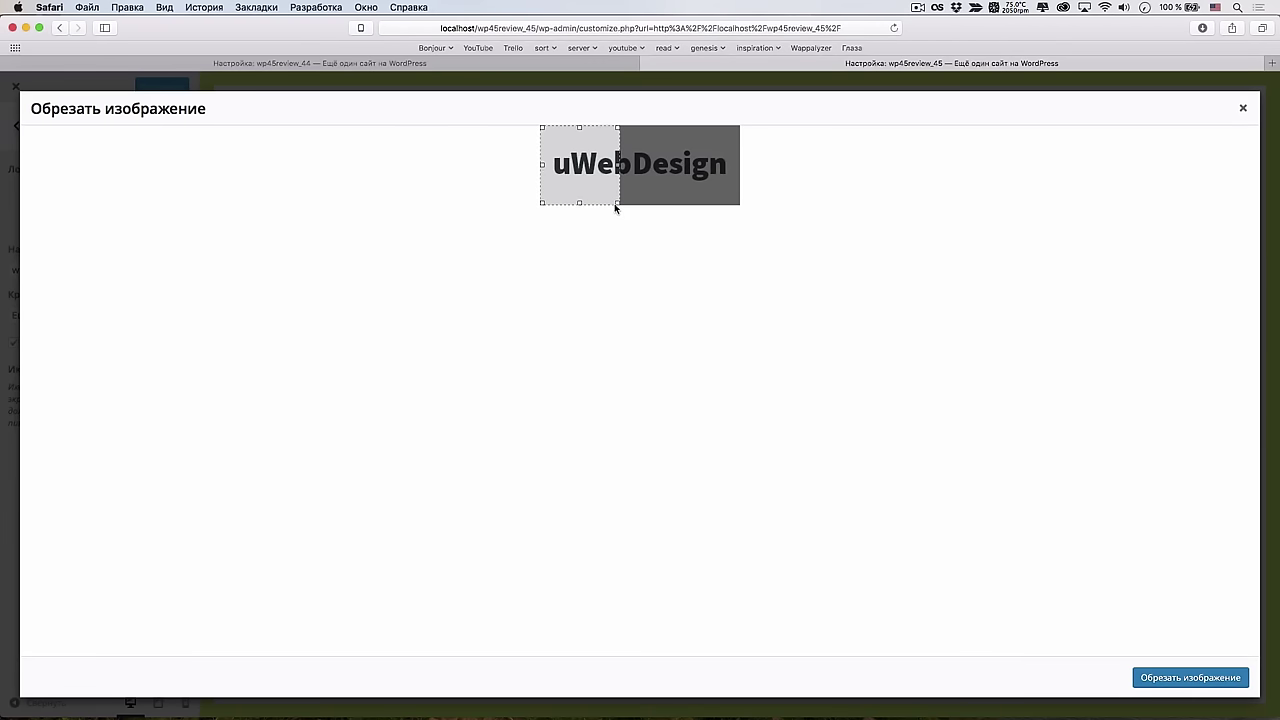
drag(617, 203, 740, 205)
click(1190, 677)
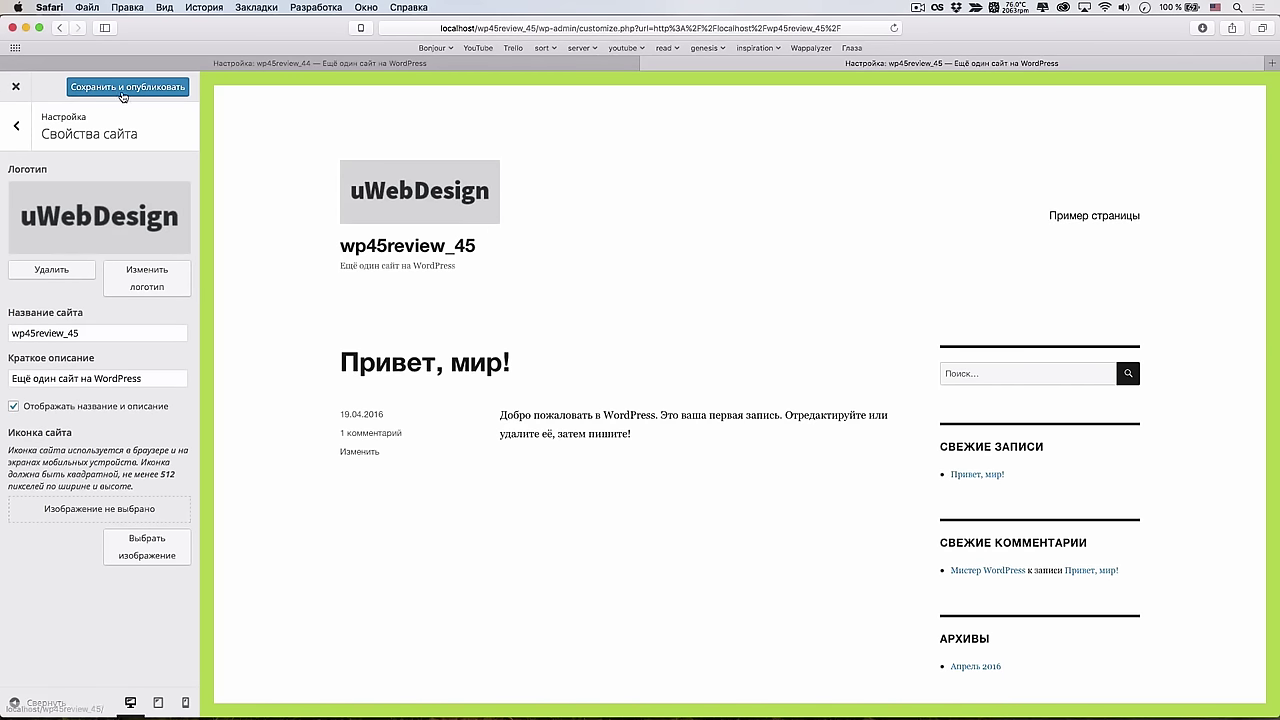
click(125, 87)
click(17, 86)
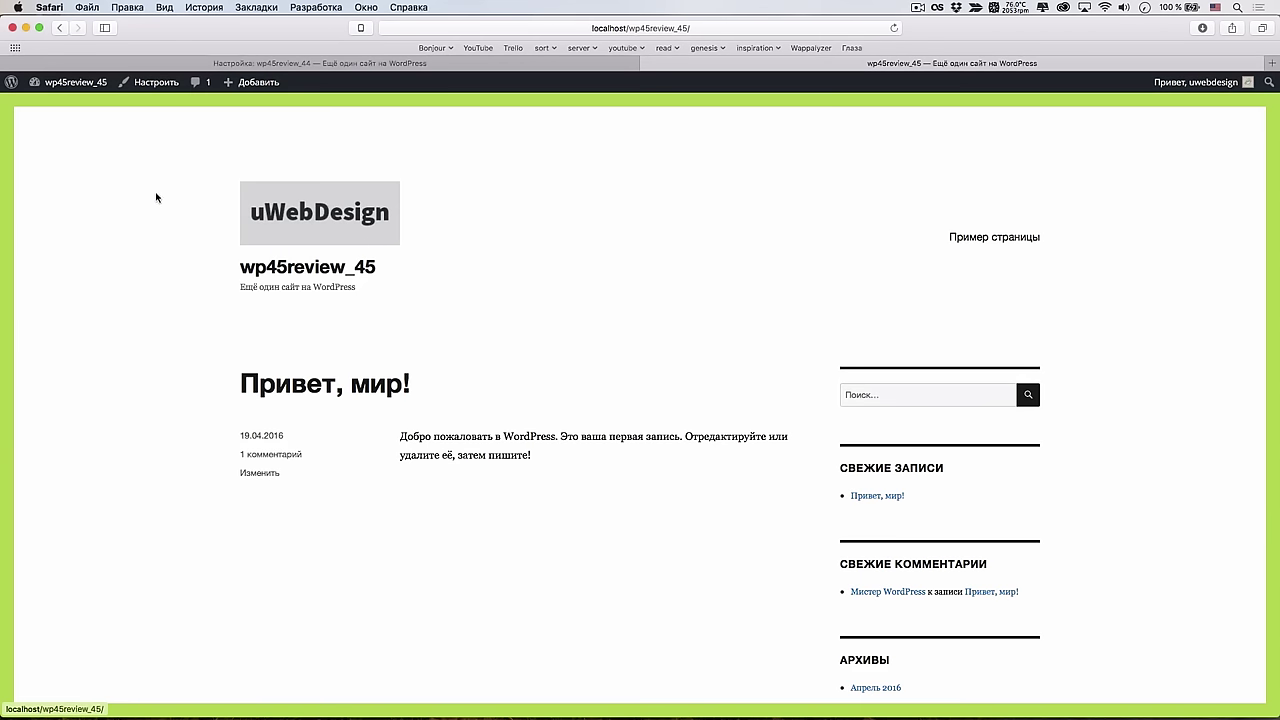
key(super+Tab)
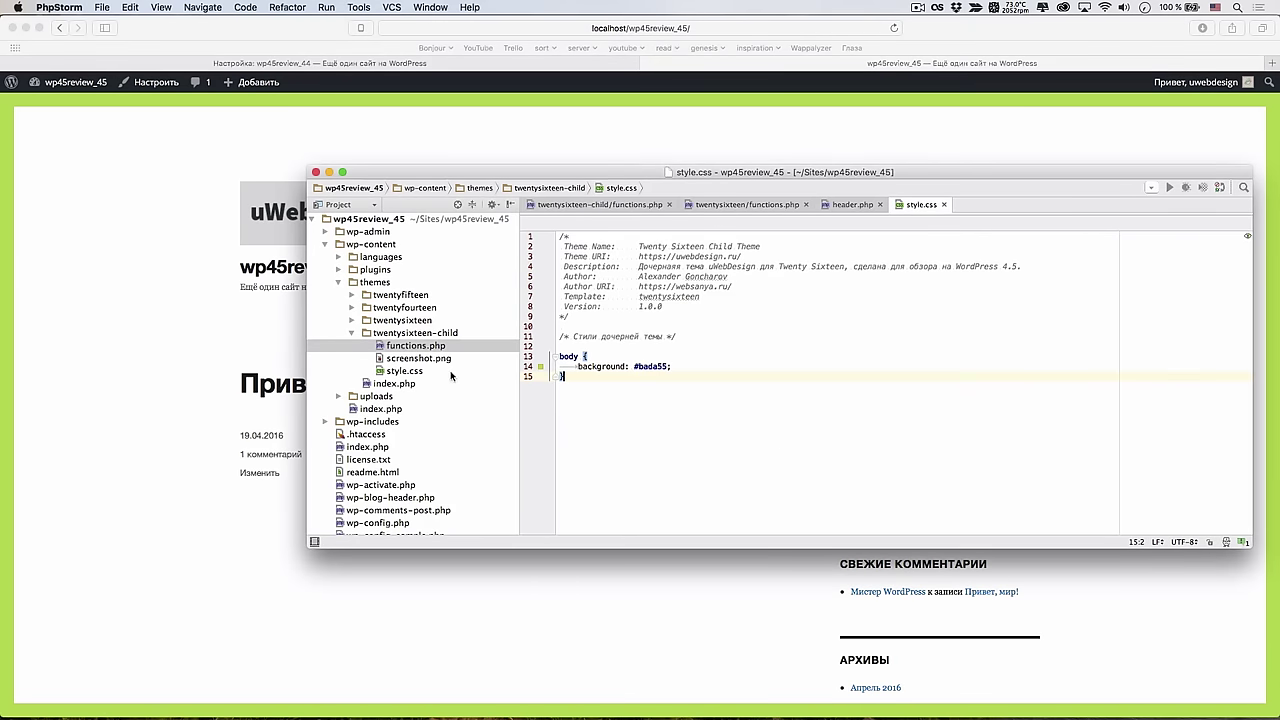
In child functions.php, add an add_action call on the 'after_setup_theme' hook
click(650, 208)
text(add_action)
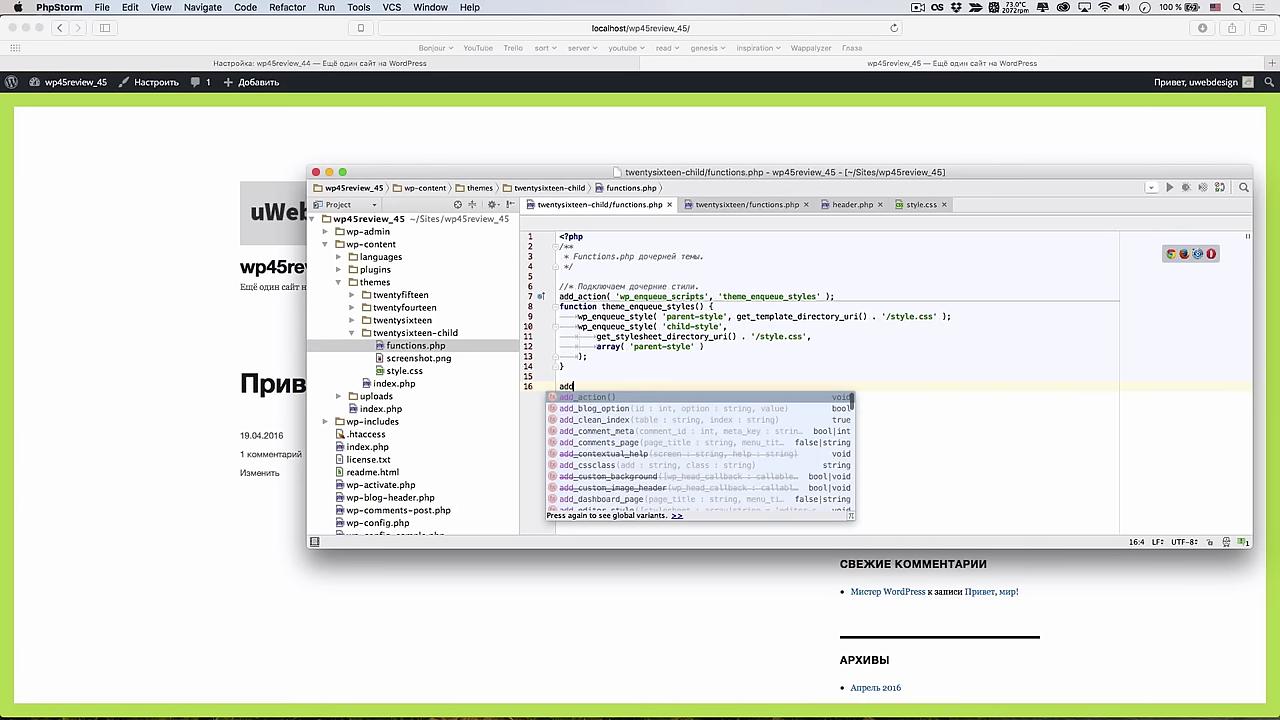
key(Return)
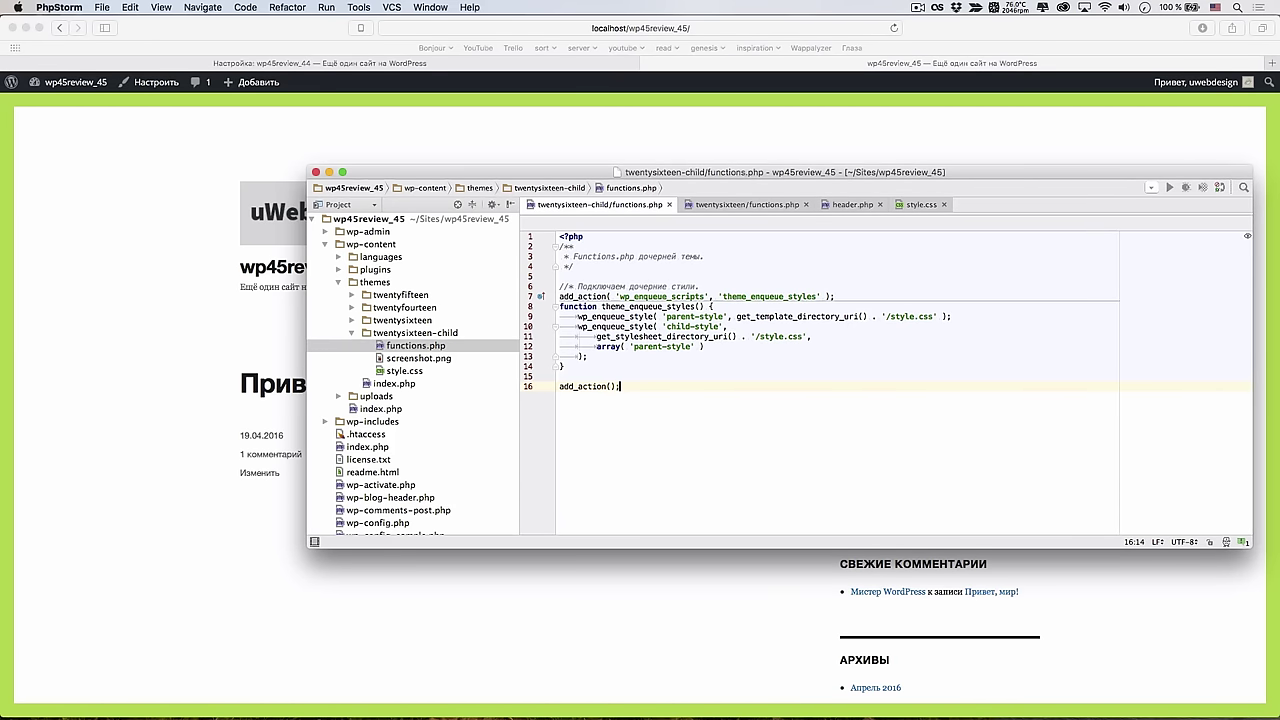
text(')
text(after)
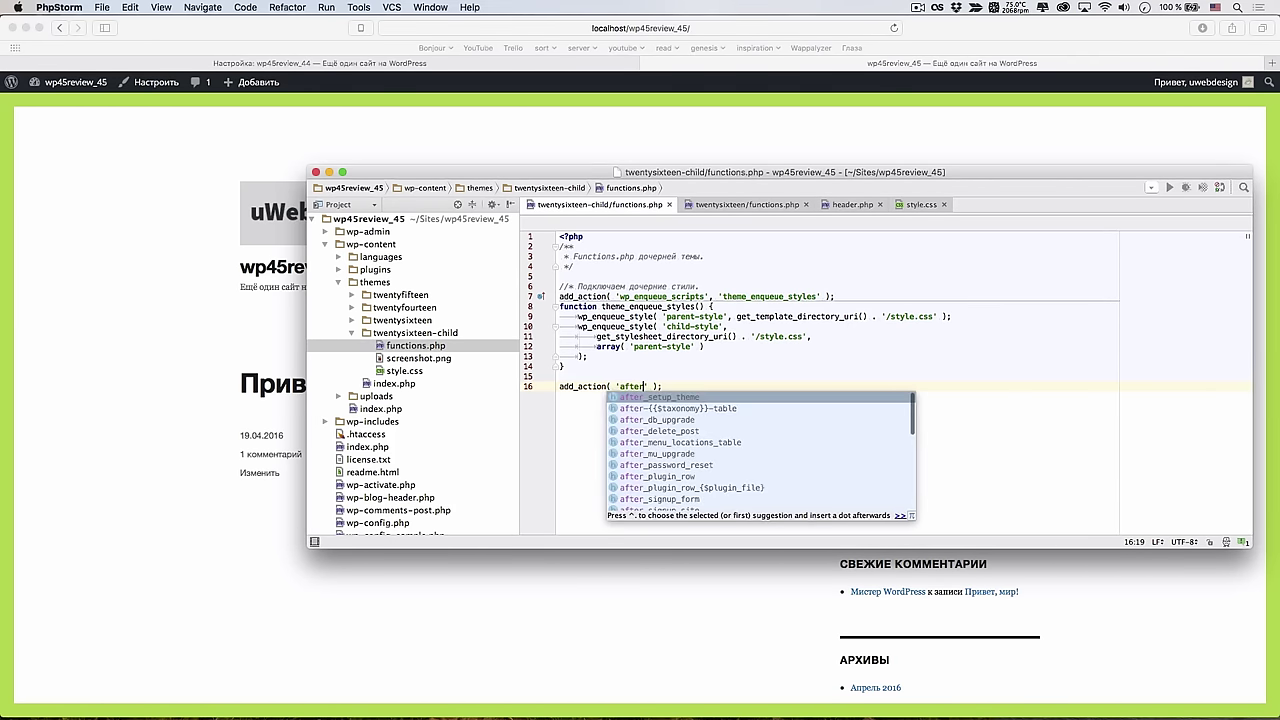
key(Return)
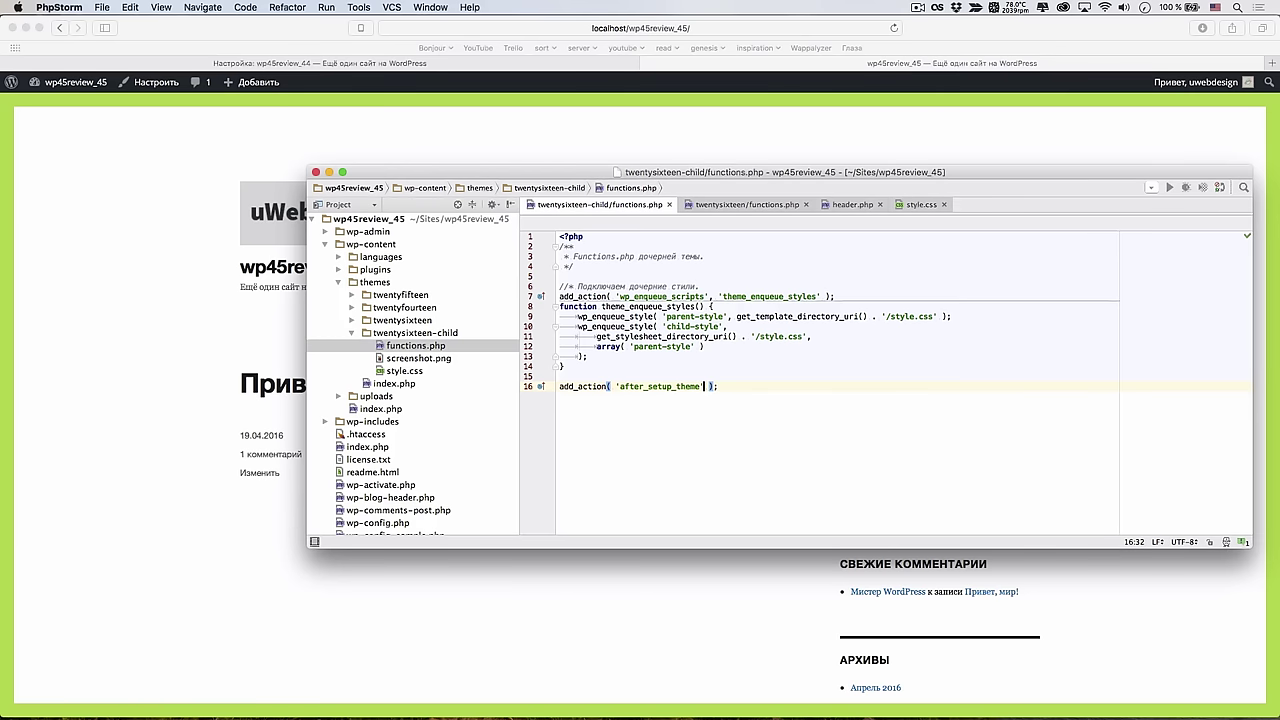
text(, ')
text(uwd_reor)
double_click(740, 386)
key(BackSpace)
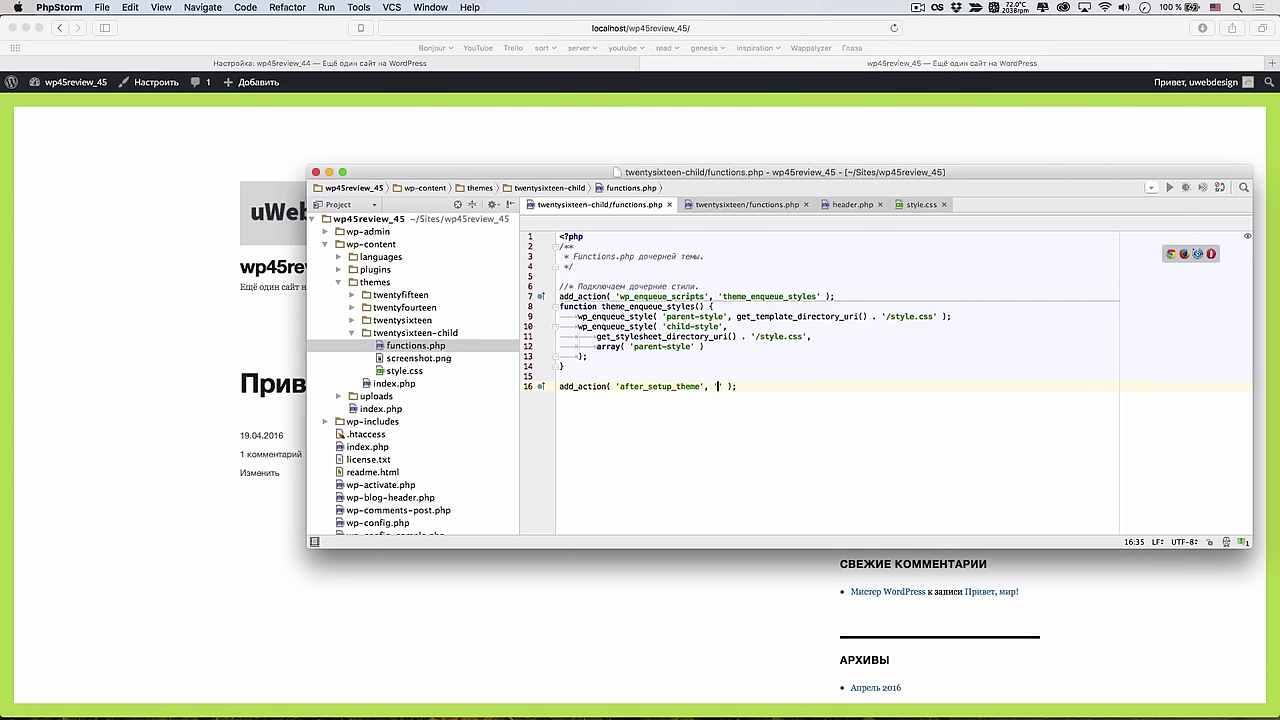
key(Return)
Define uwd_remove_site_logo() calling remove_theme_support( 'custom-logo' ) and hook it as the callback
text(func)
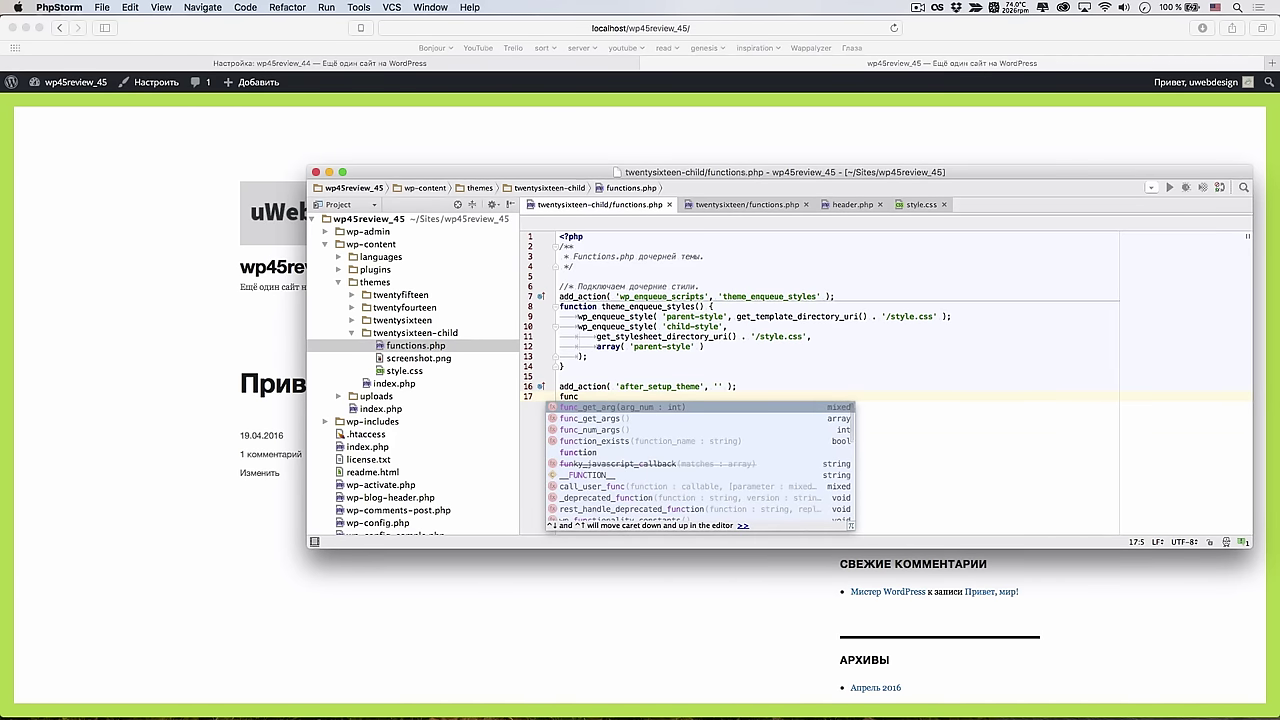
text(tion uwd)
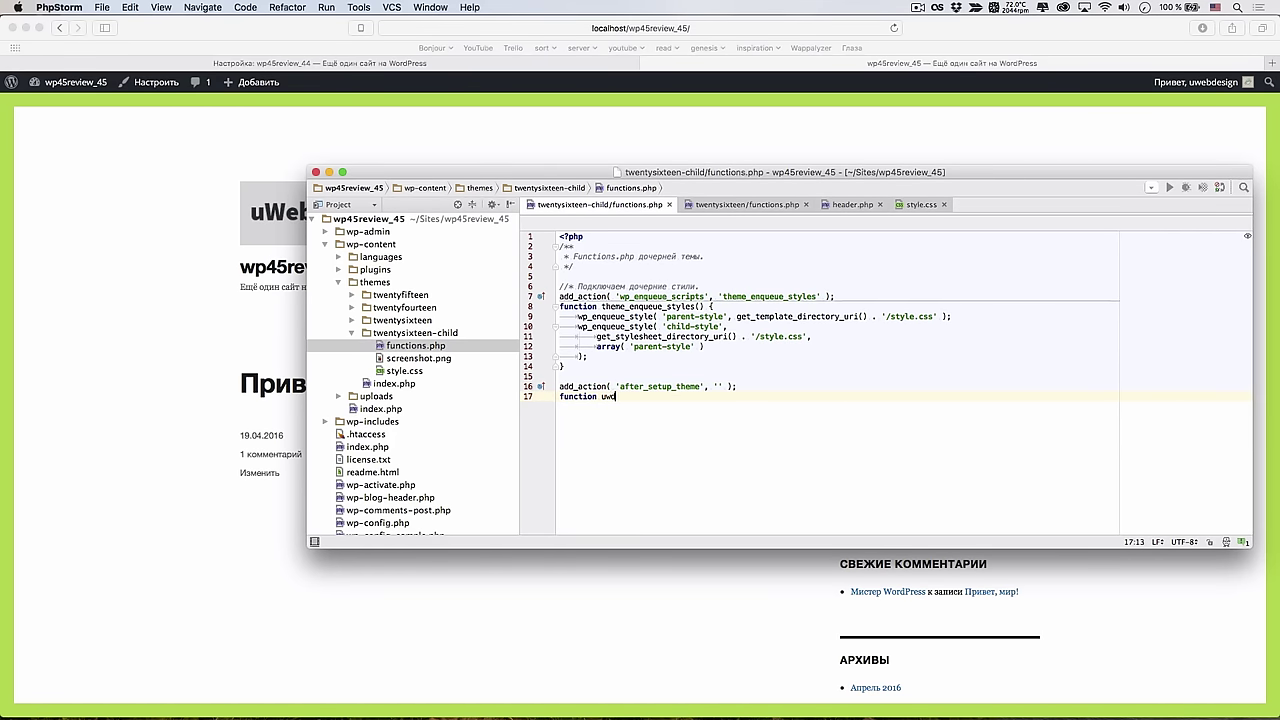
text(_remove_)
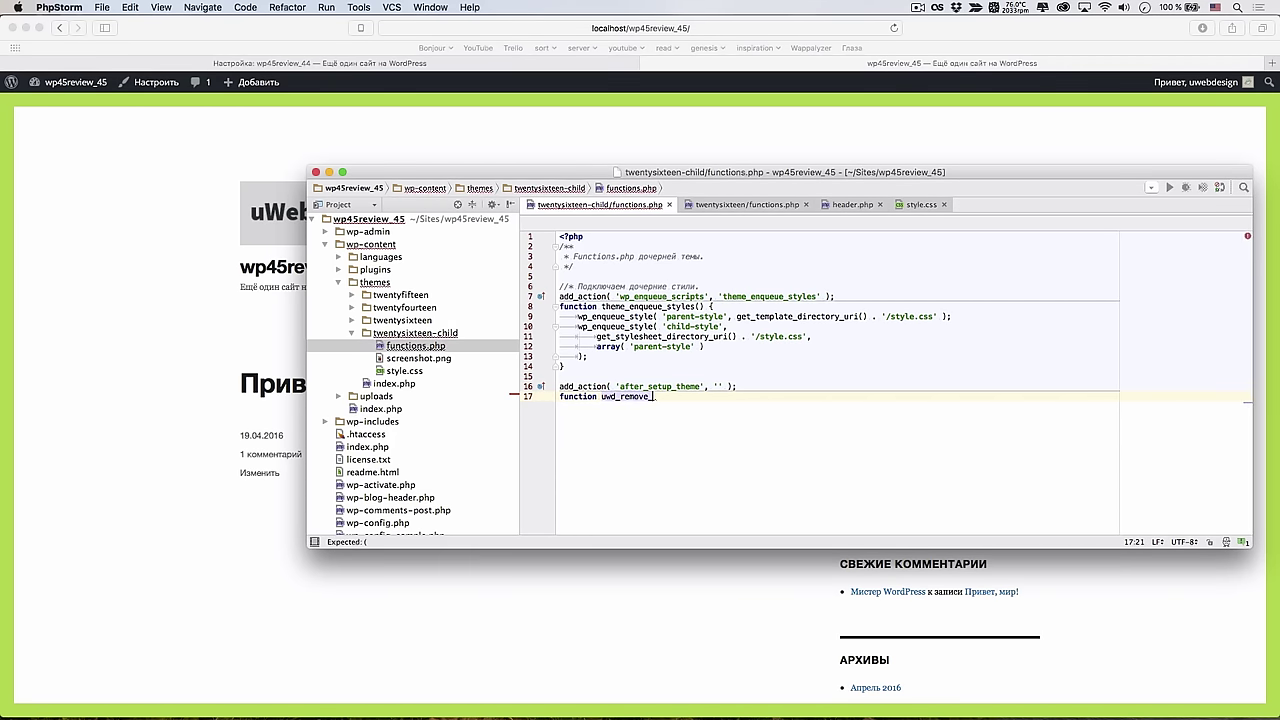
text(site_logo() {)
key(Return)
text(retrun)
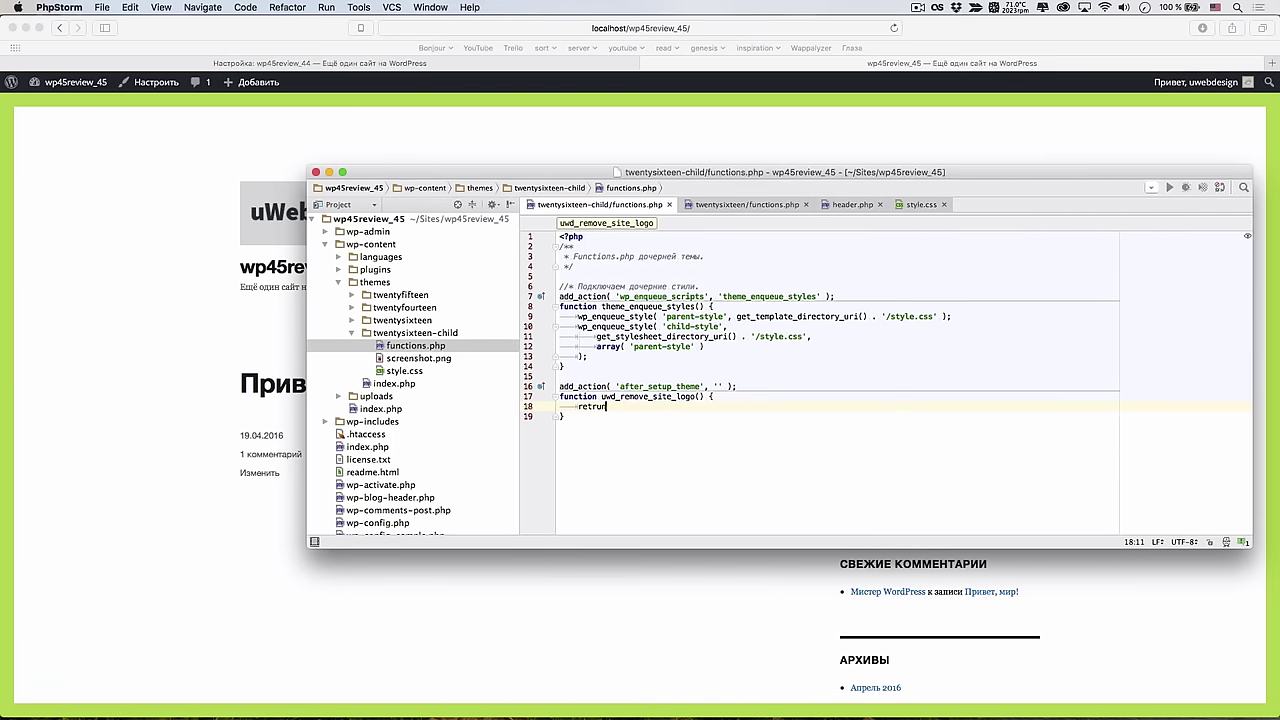
key(BackSpace)
key(BackSpace)
key(BackSpace)
text(u)
click(717, 386)
text(uwd)
key(Return)
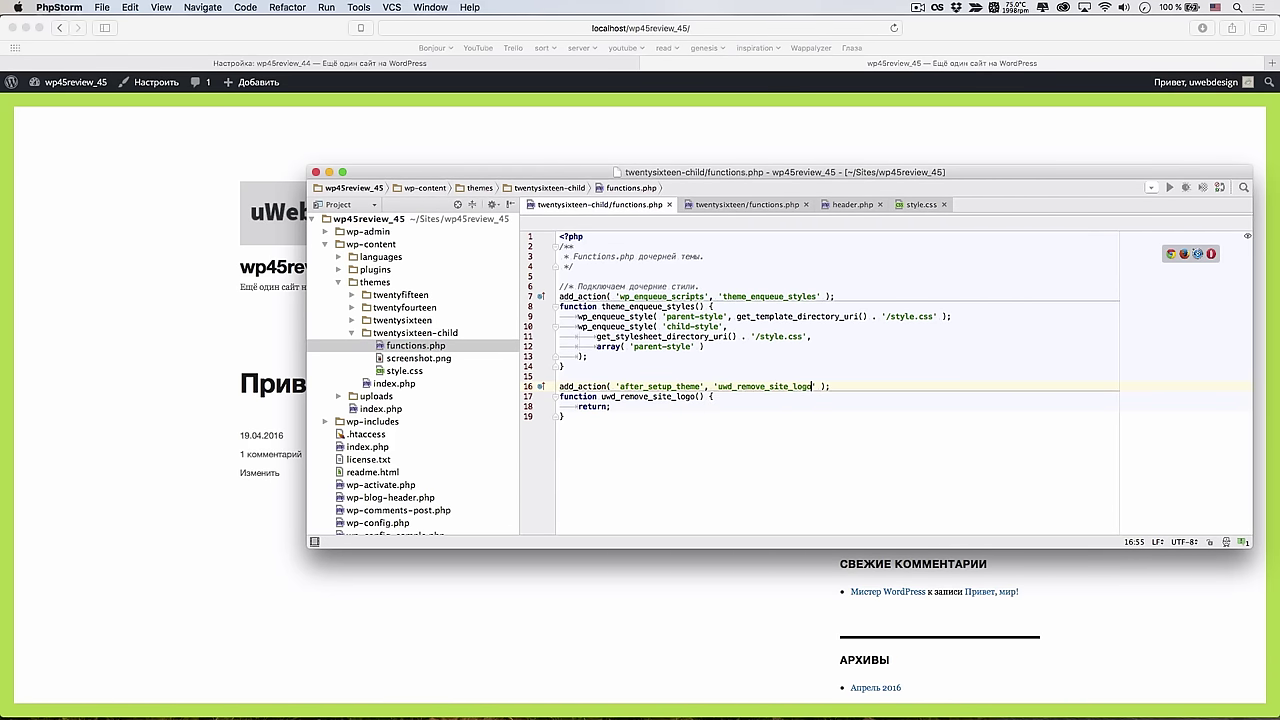
click(610, 406)
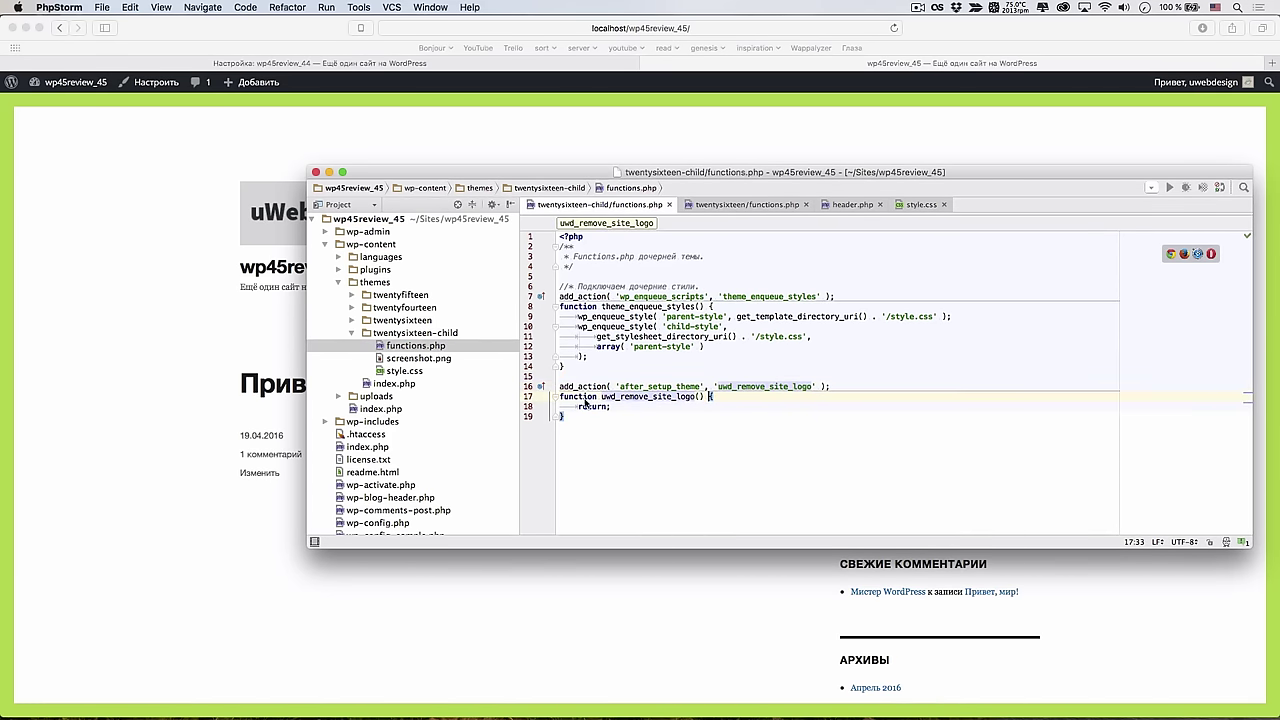
double_click(586, 407)
text(rem)
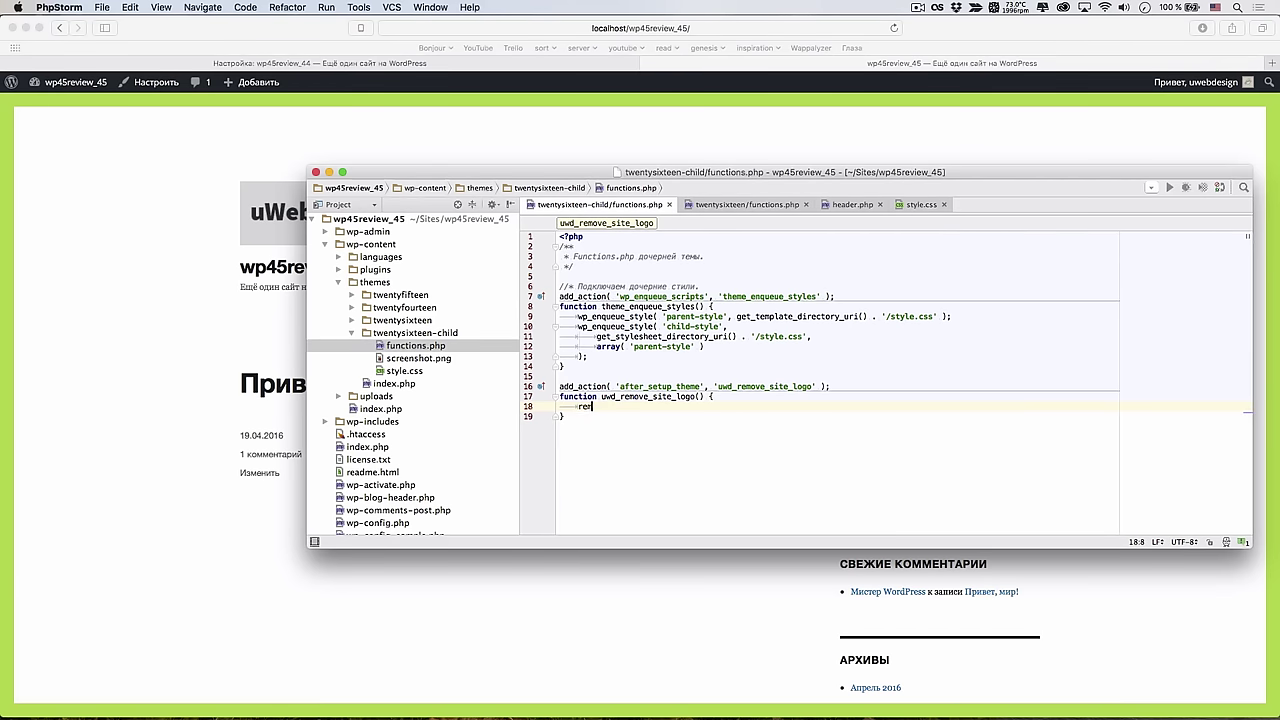
text(ove_theme_theme)
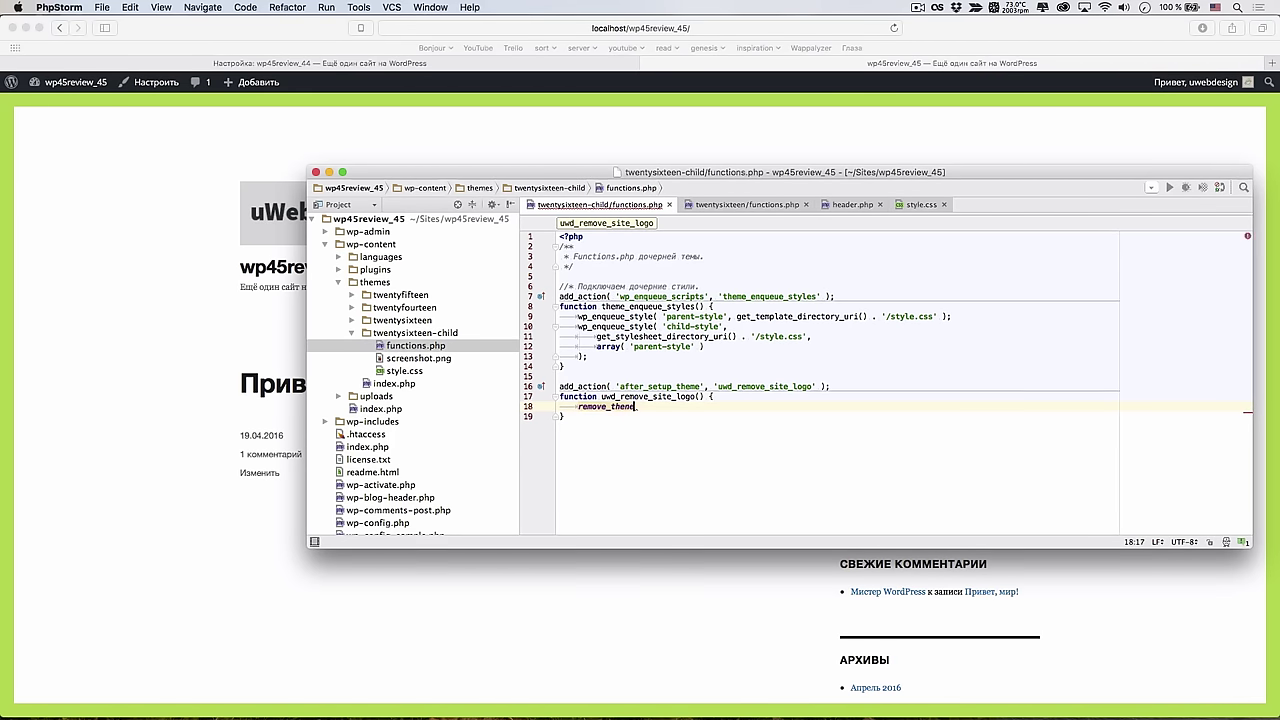
key(Return)
text('custom-)
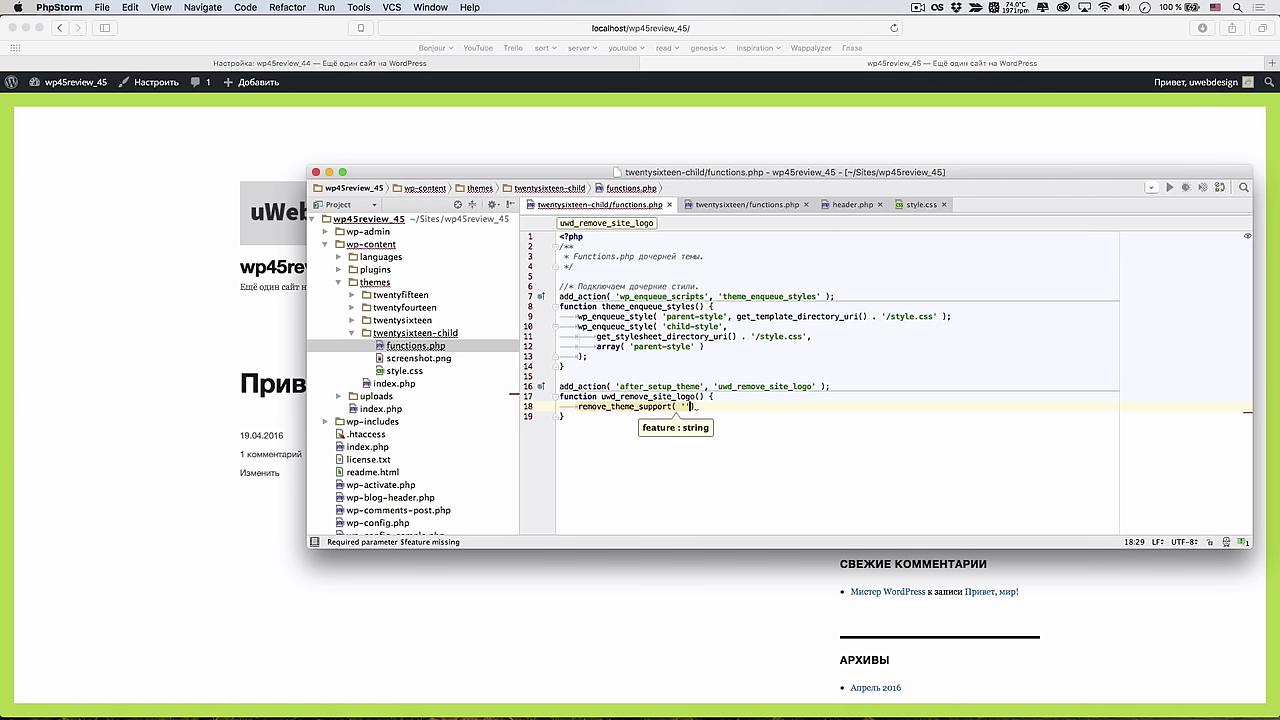
text(logo' ))
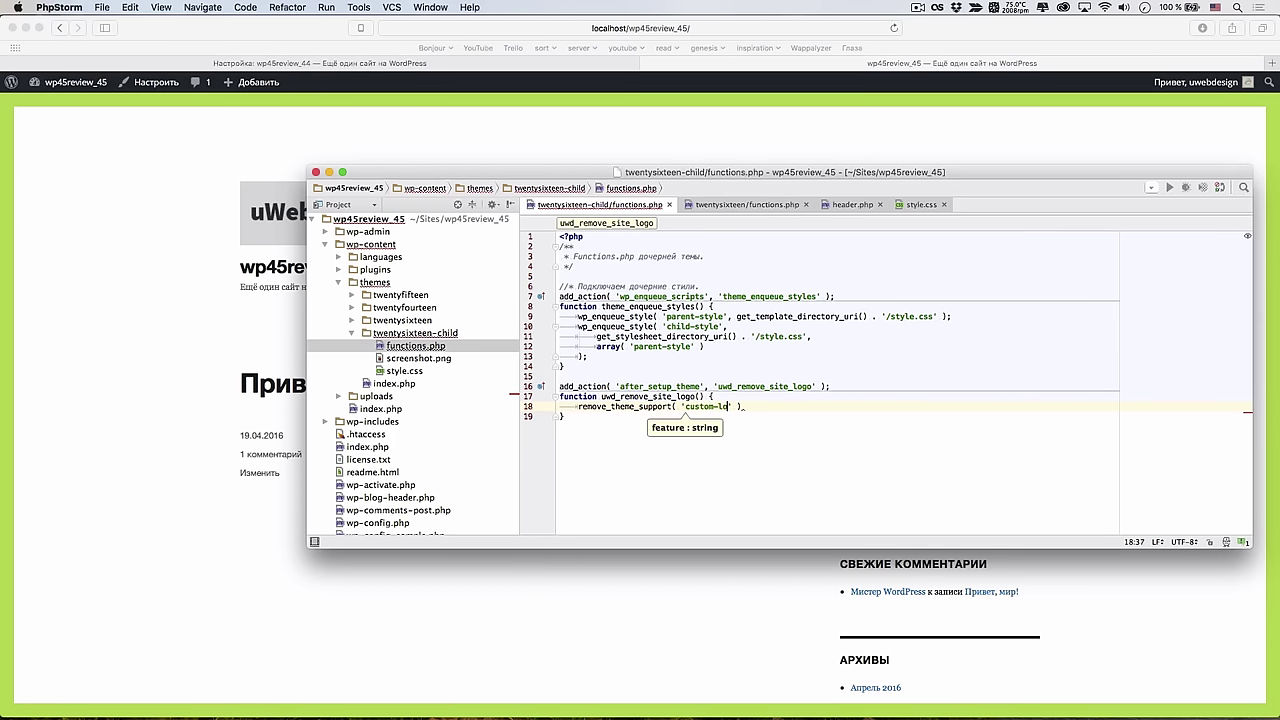
text(;)
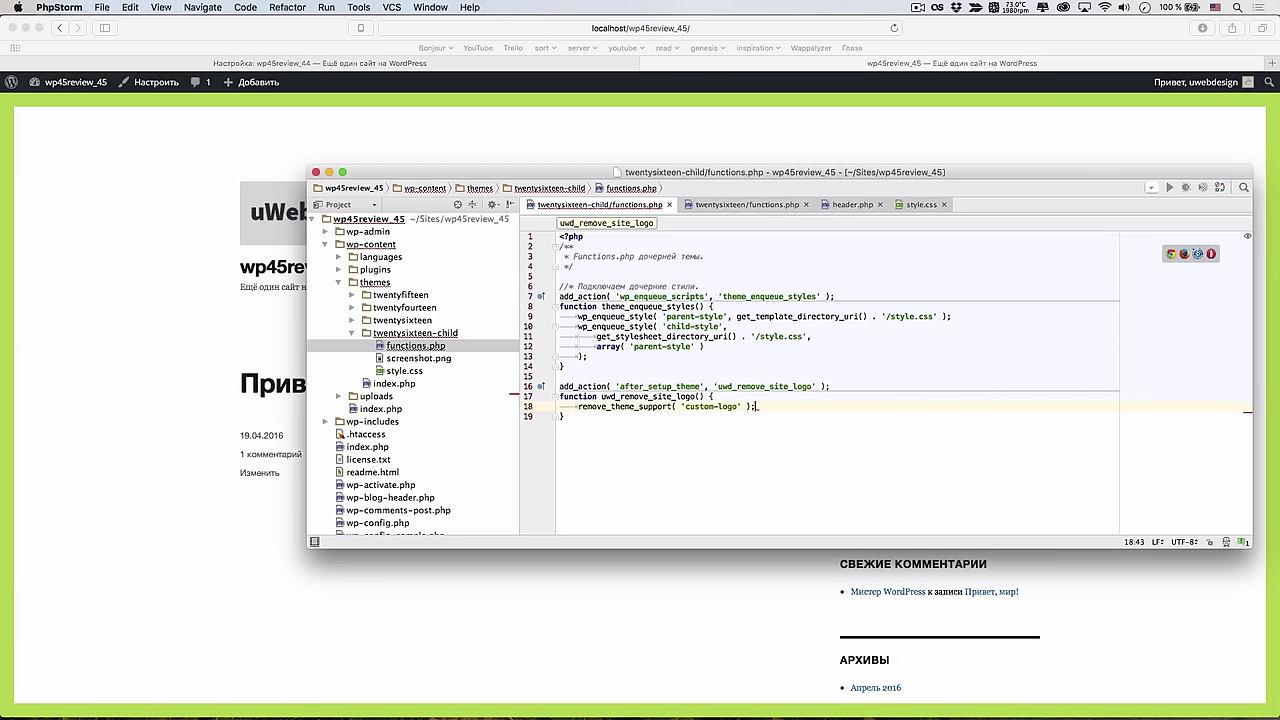
Reload the site and open the Customizer's Site Identity settings to check the logo option
click(290, 458)
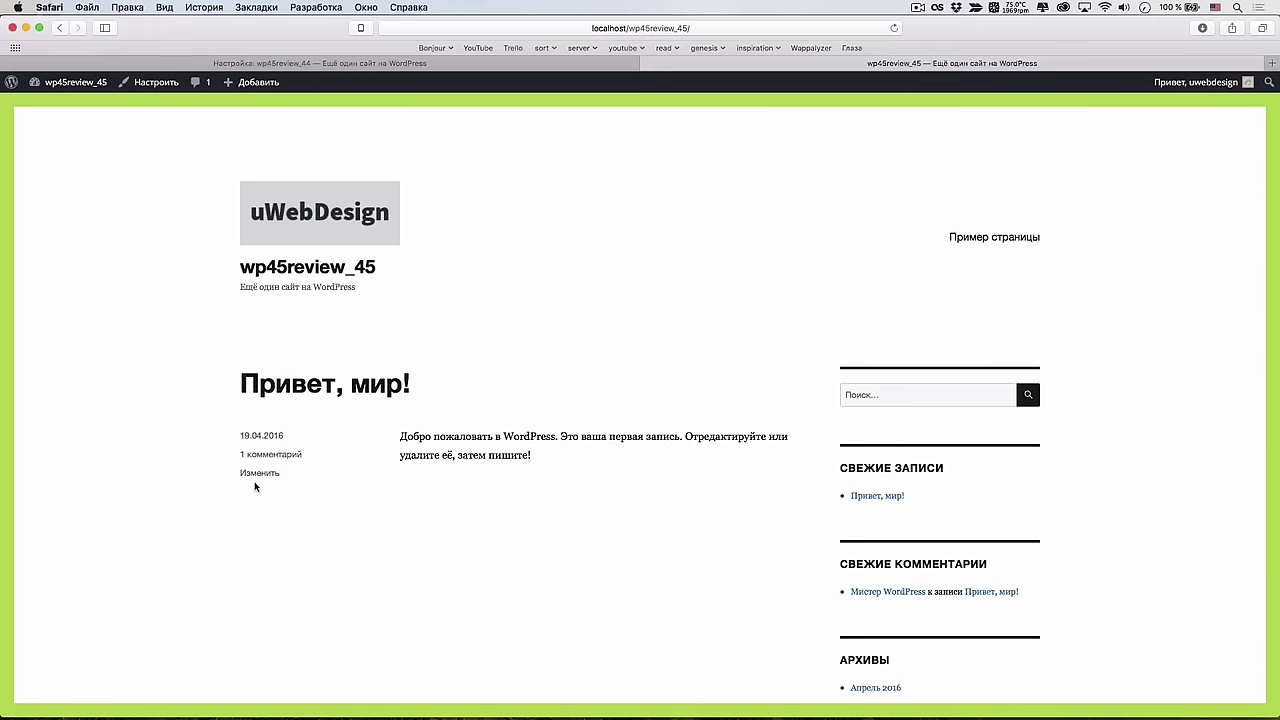
key(super+r)
click(142, 82)
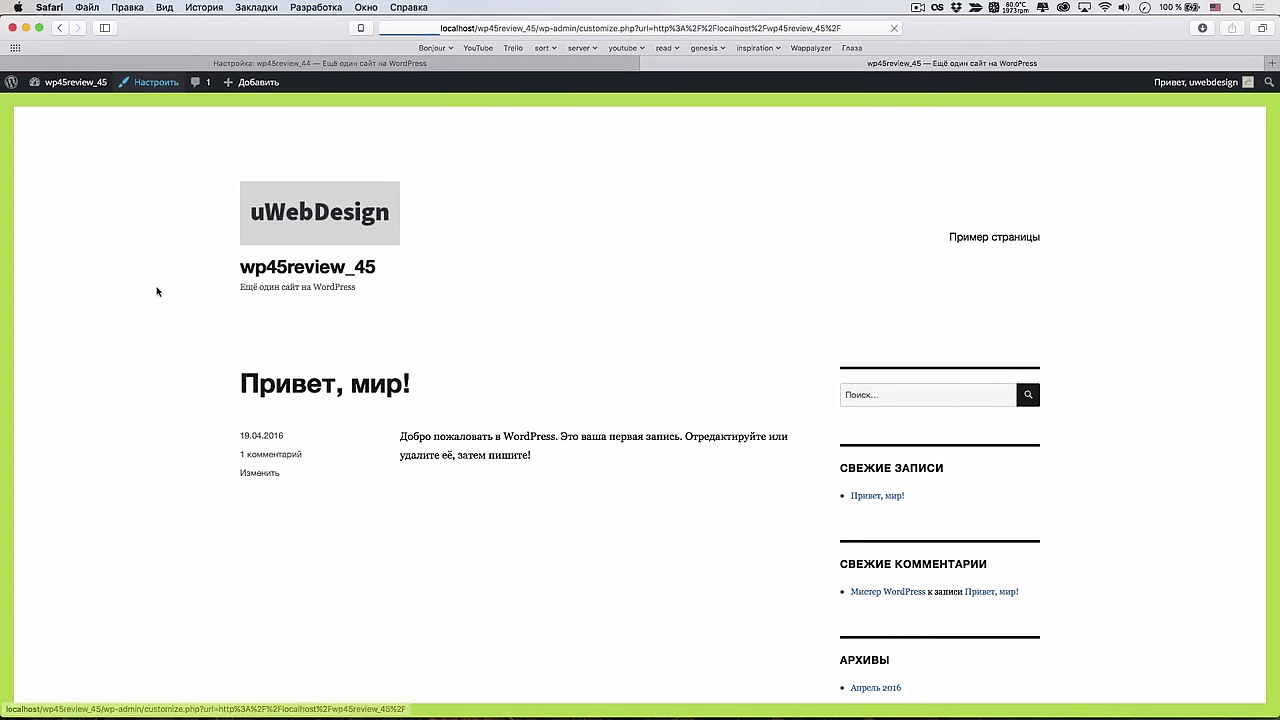
click(150, 246)
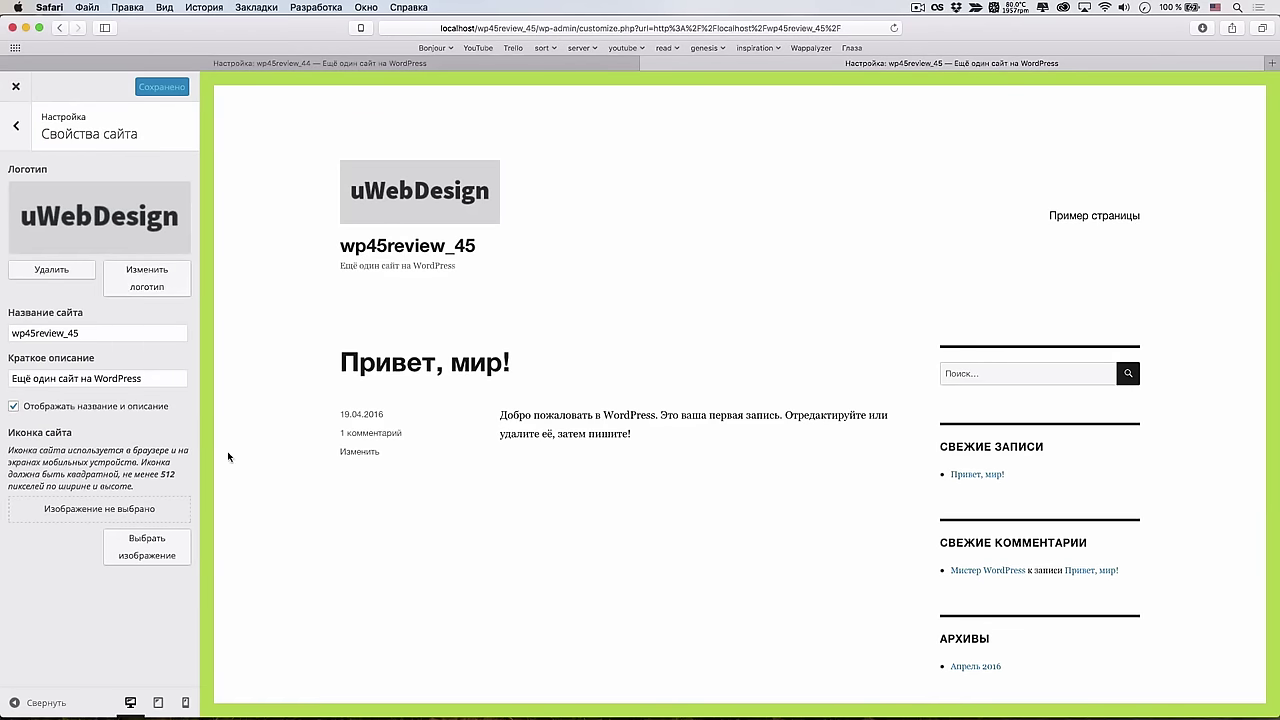
key(super+Tab)
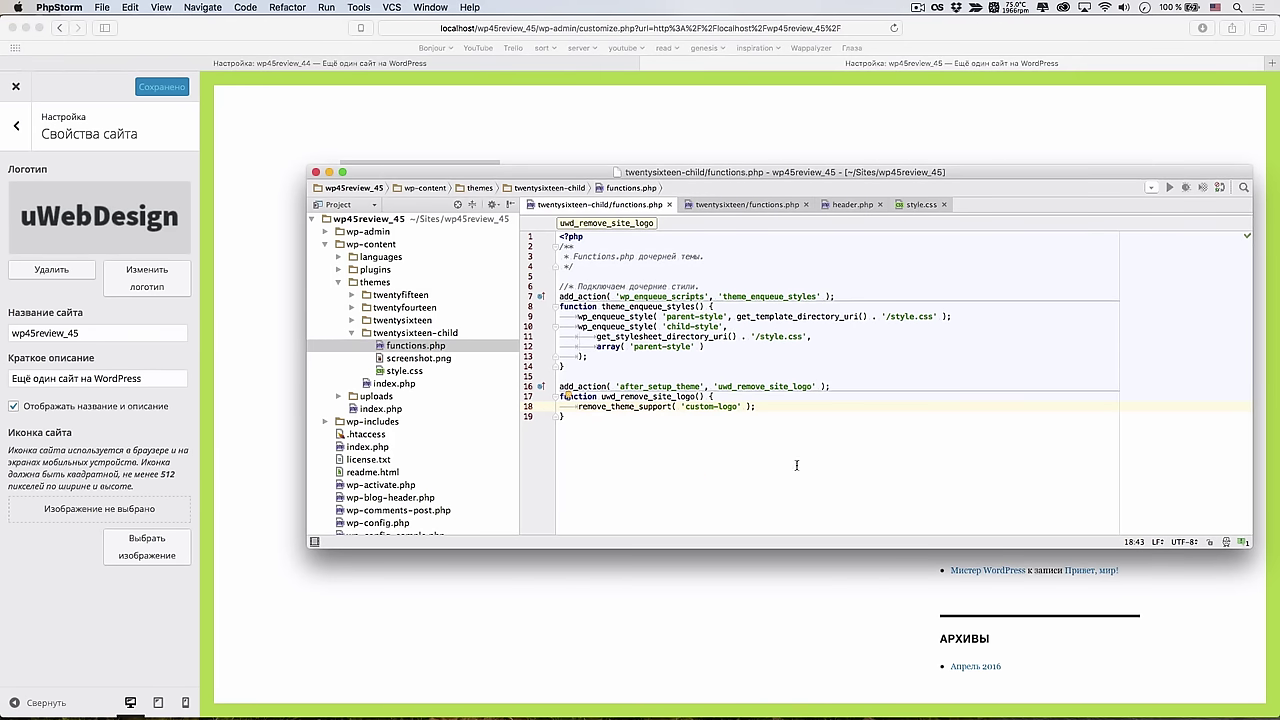
Give the add_action call priority 11 and reload the Customizer's Site Identity to confirm
click(675, 386)
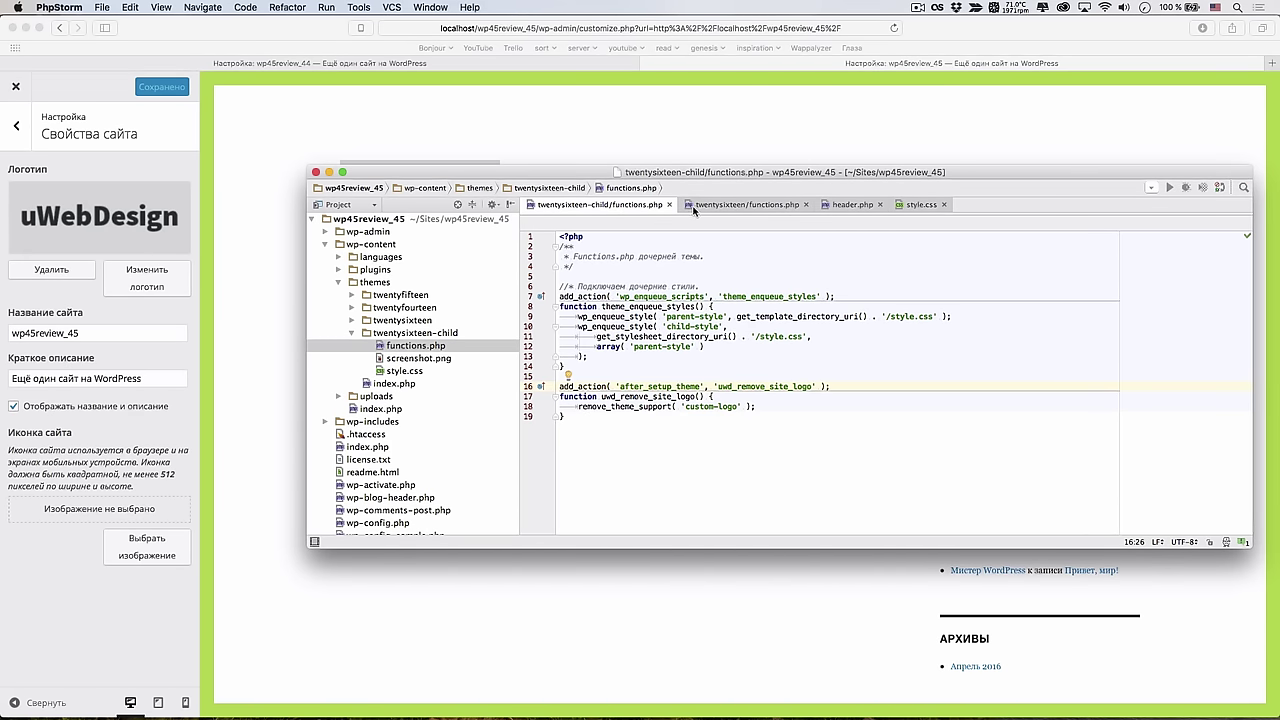
click(816, 387)
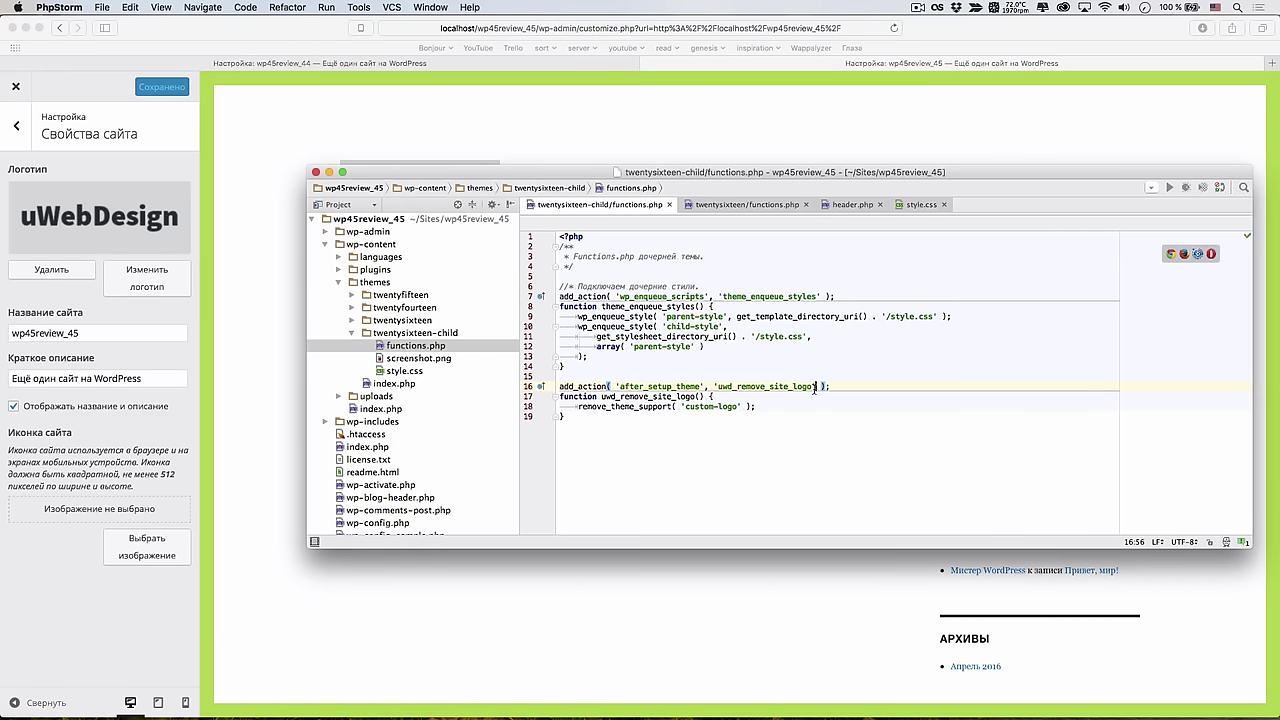
text(, 11)
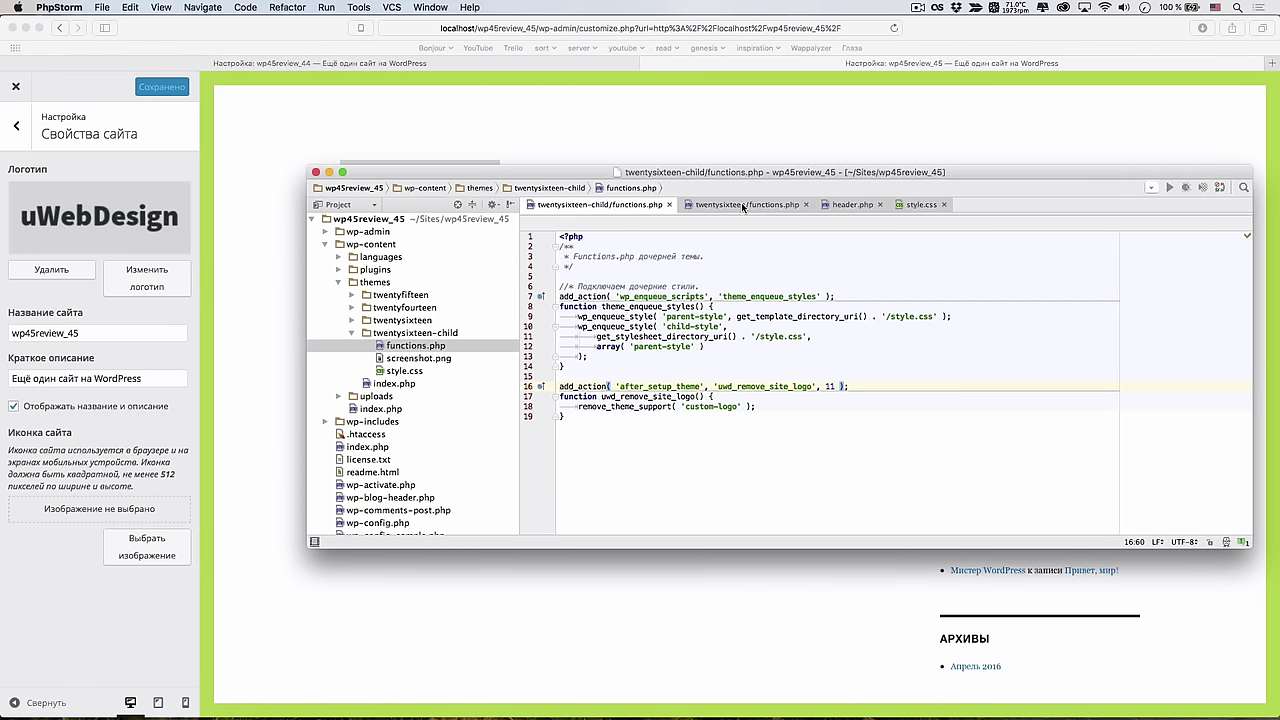
click(286, 262)
key(super+r)
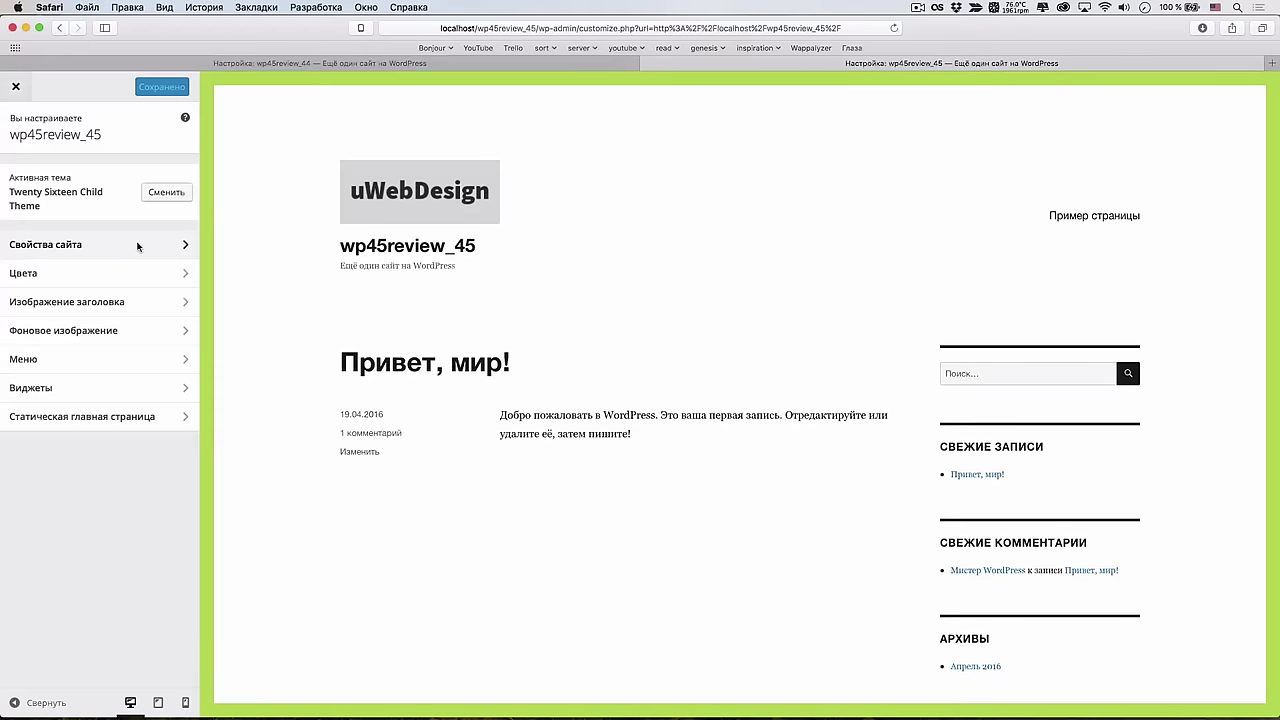
click(148, 244)
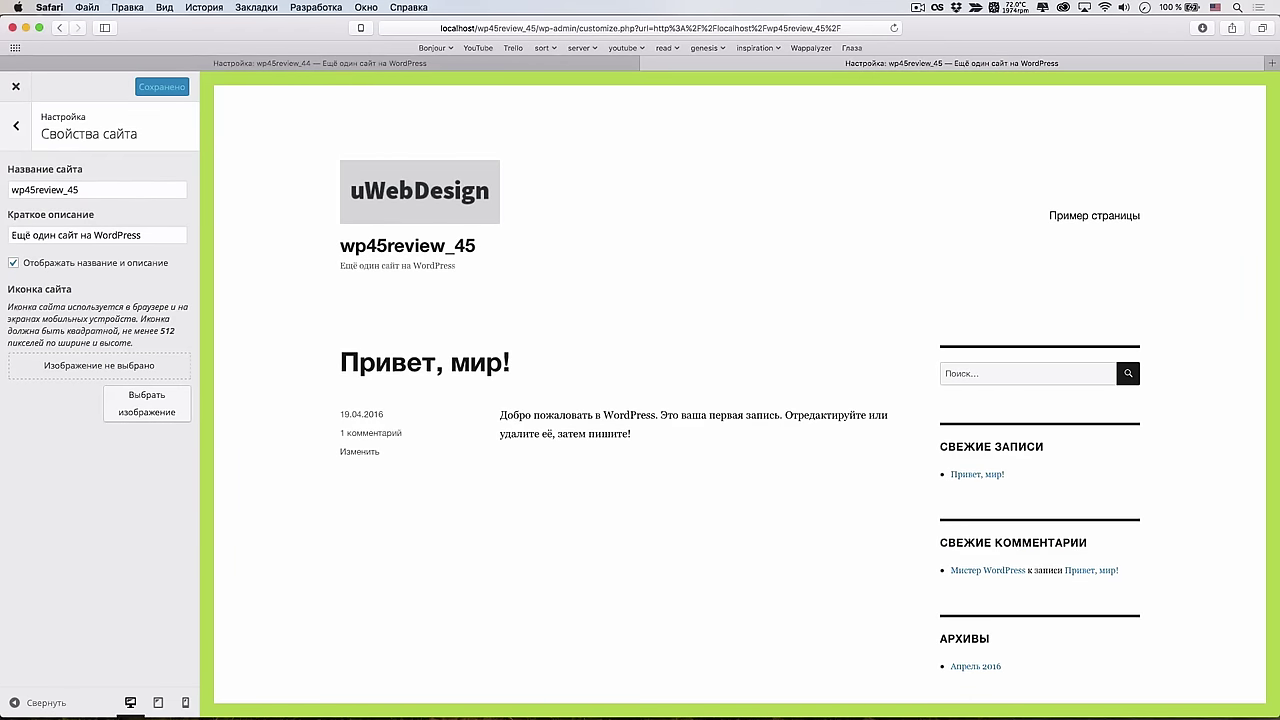
key(super+Tab)
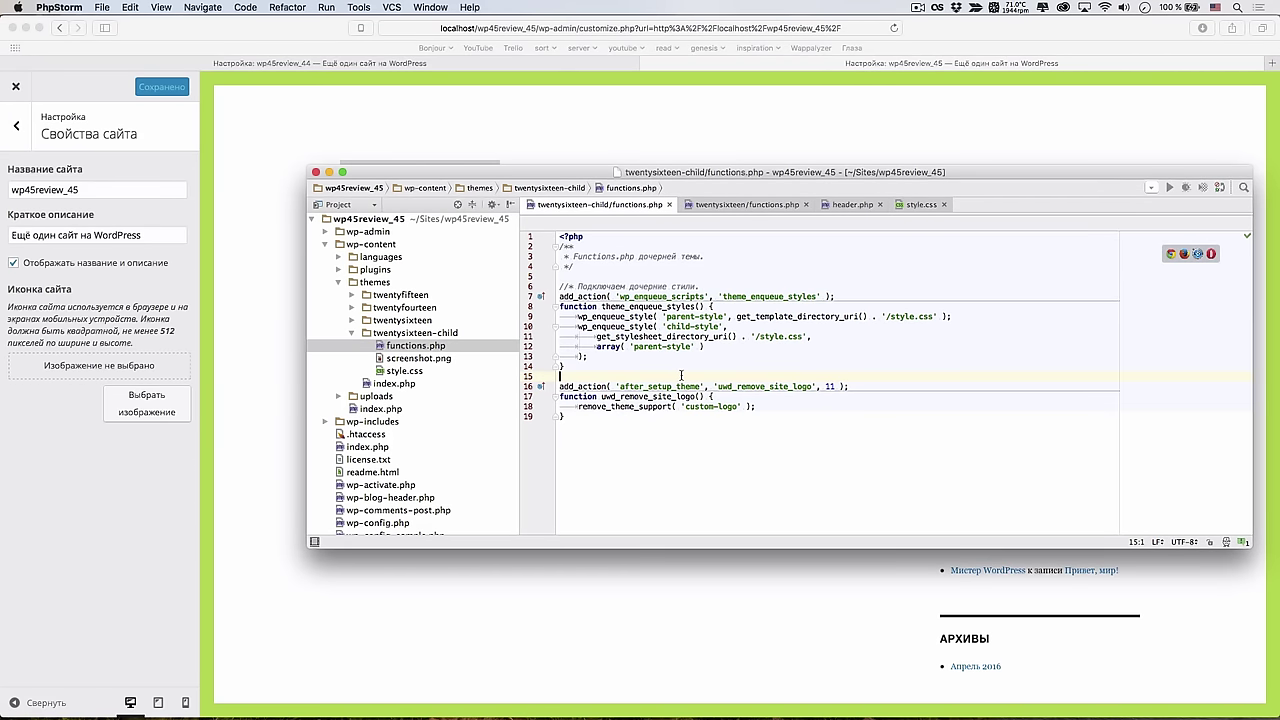
Add the comment '//* Отключаем site-logo' on a new line above the hook
key(super+alt+Return)
text(//* )
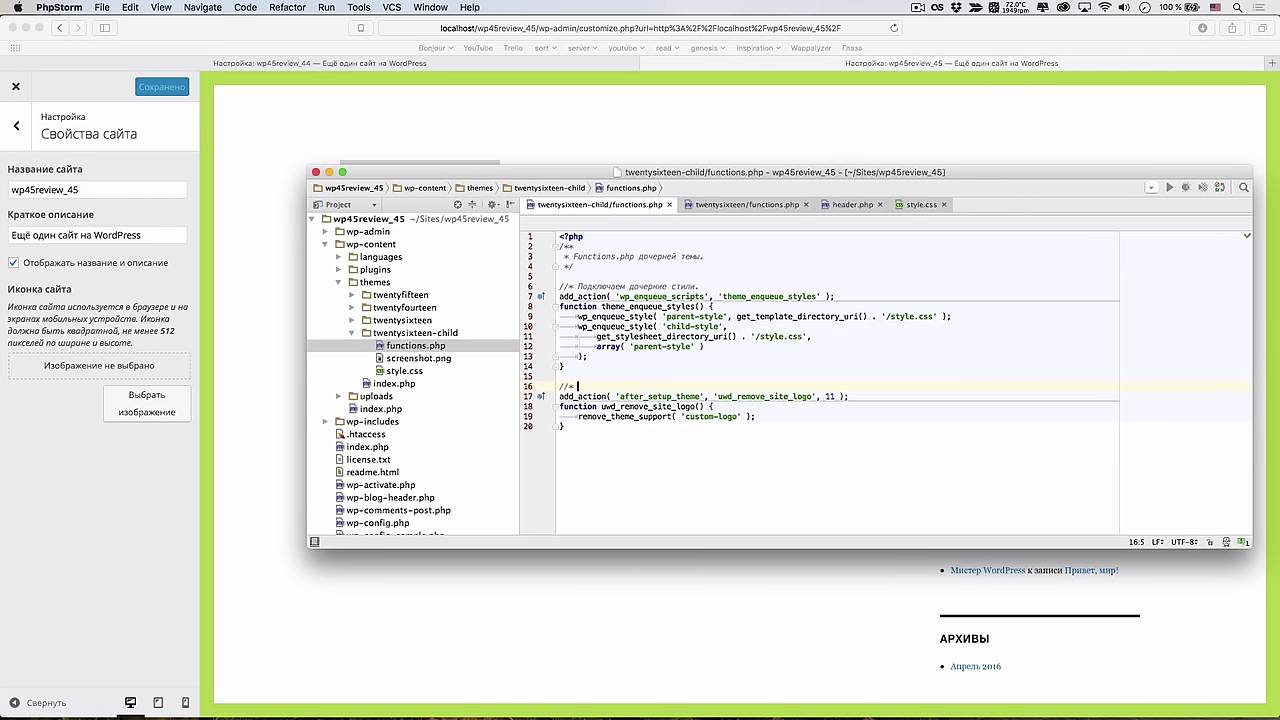
text(Отключаем site=logo в родительской теме.)
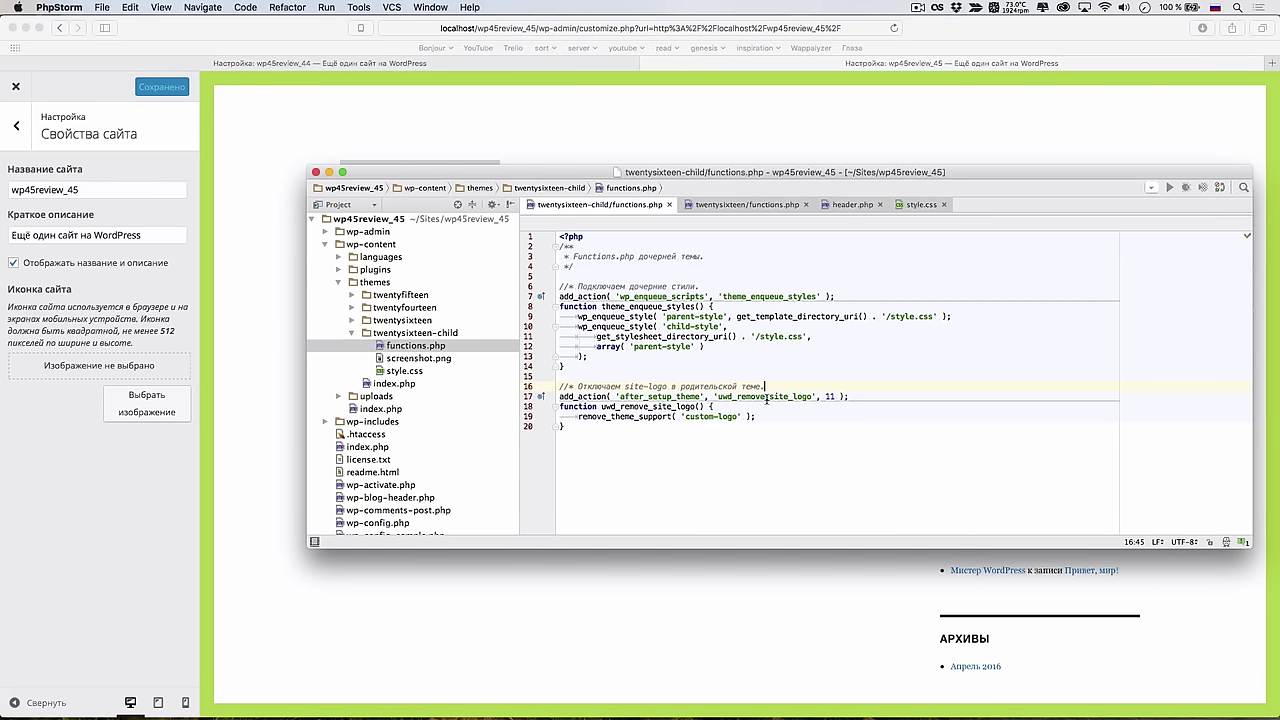
key(Left)
key(shift+alt+Left)
key(shift+alt+Left)
key(shift+alt+Left)
key(shift+Left)
key(BackSpace)
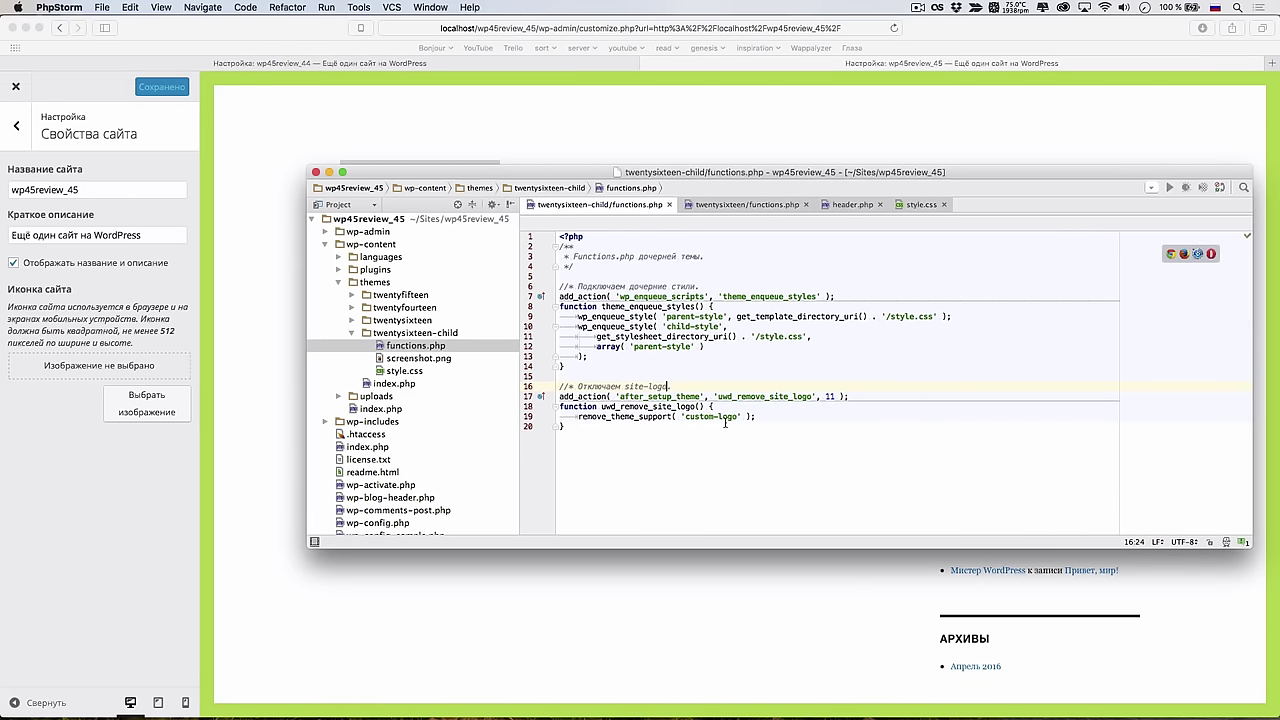
click(853, 205)
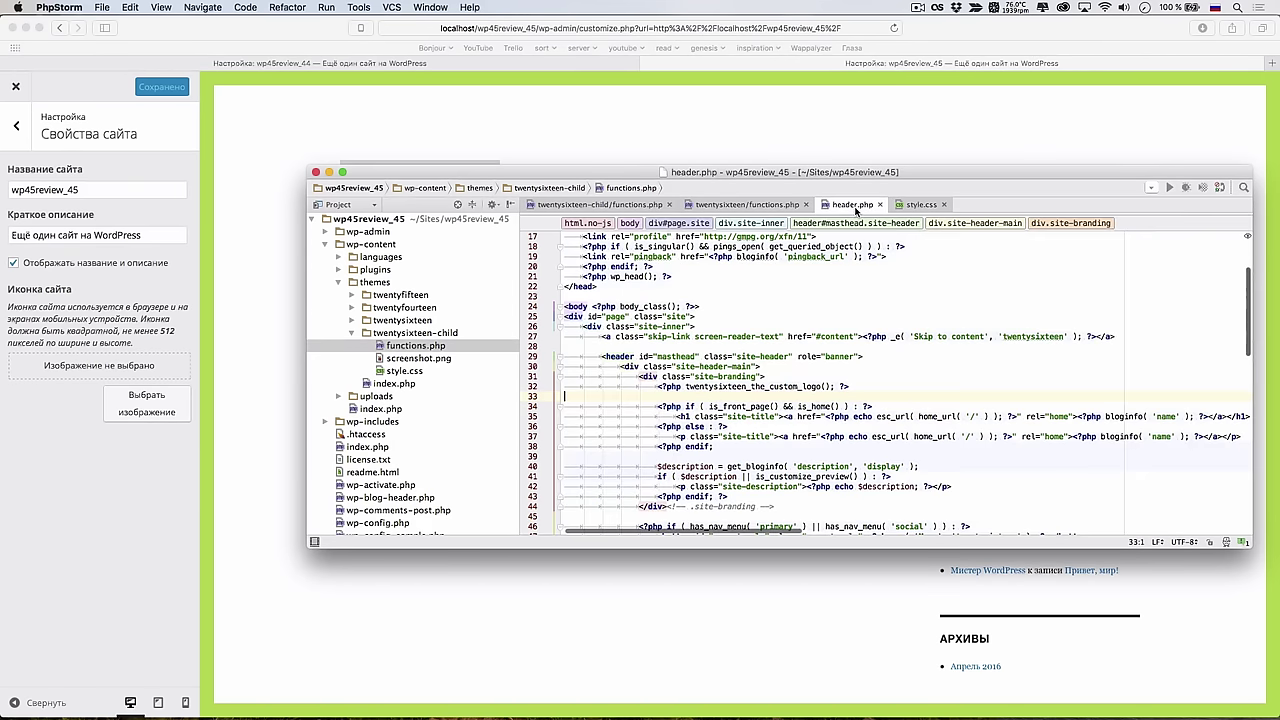
Inspect twentysixteen_the_custom_logo and its function_exists guard in the parent theme's inc/template-tags.php
click(795, 386)
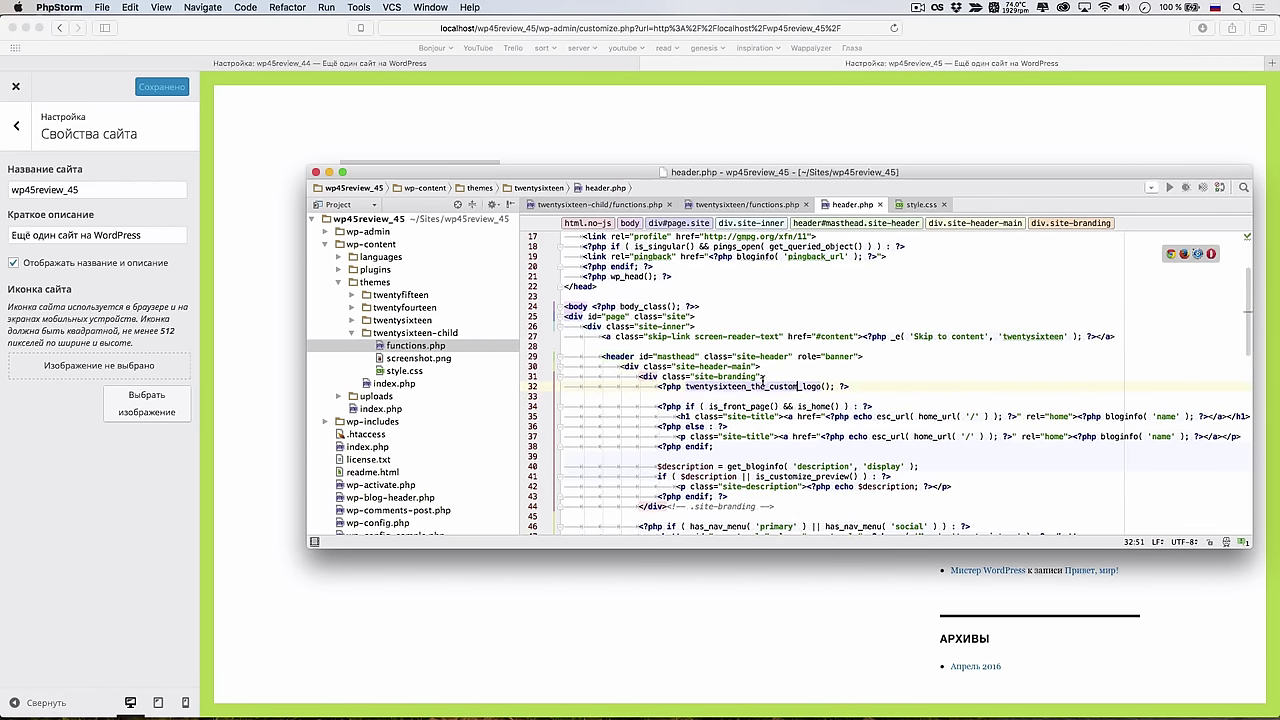
click(352, 320)
click(365, 358)
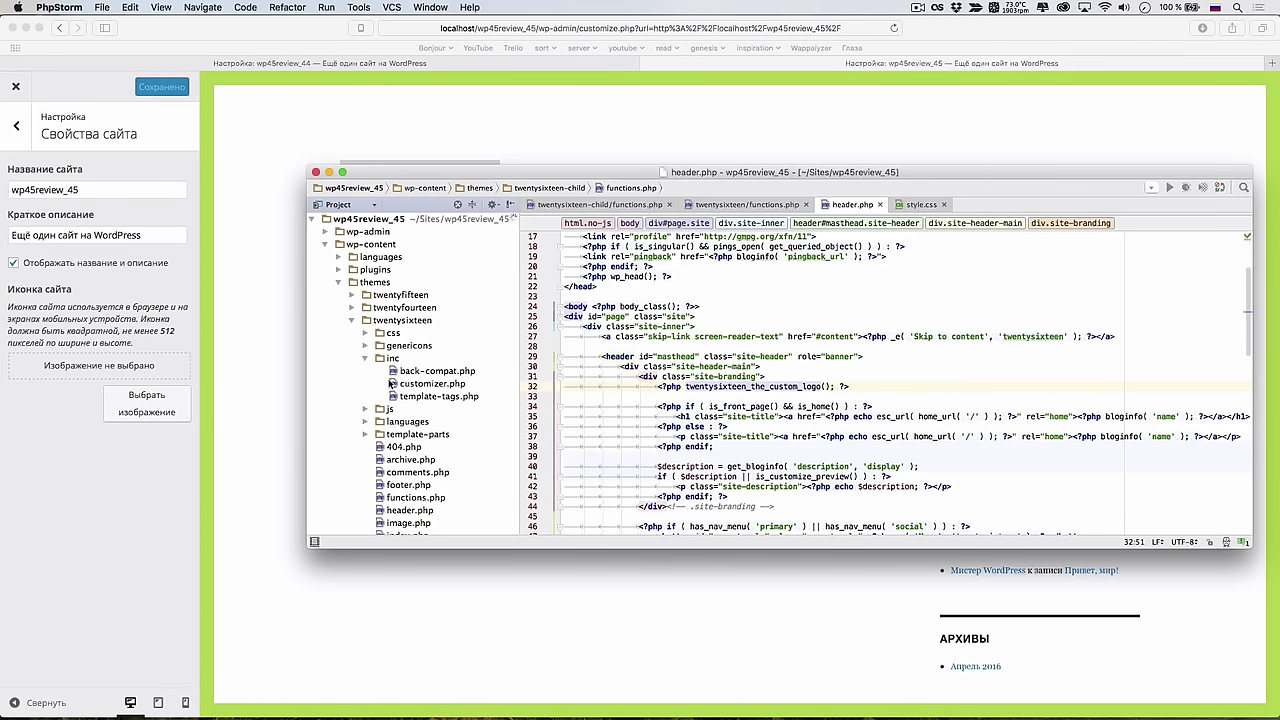
double_click(437, 396)
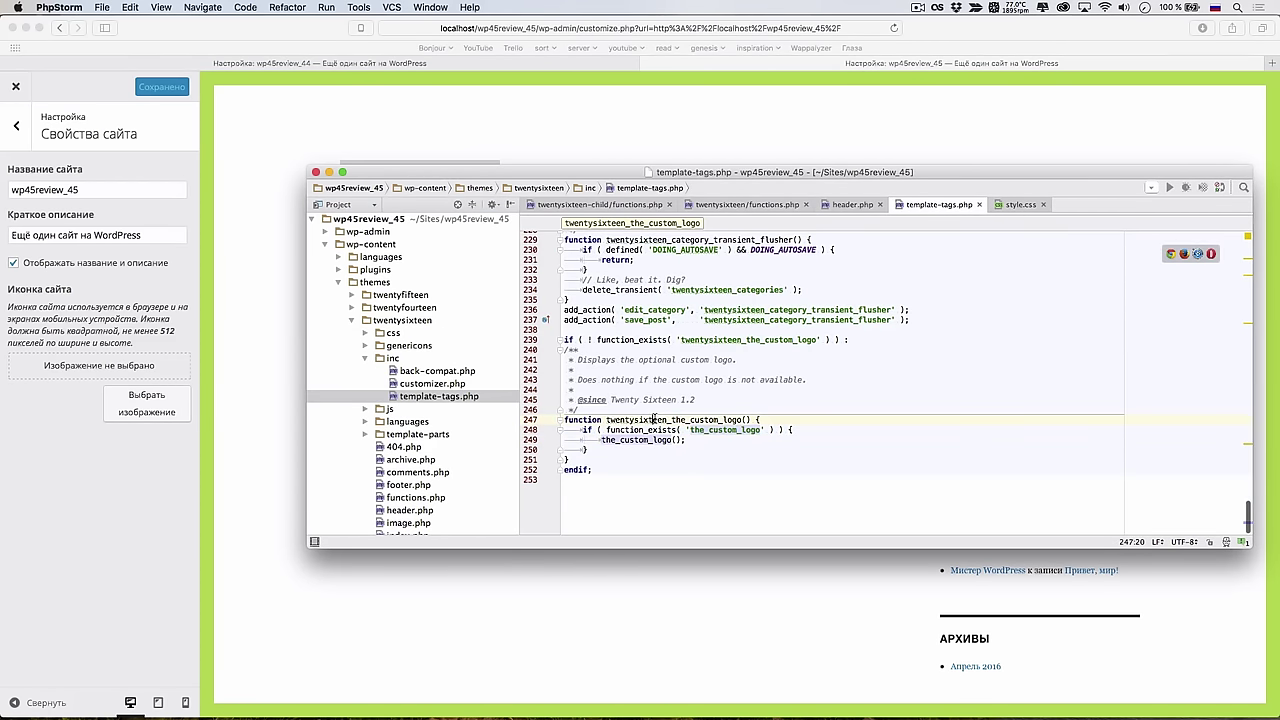
double_click(655, 420)
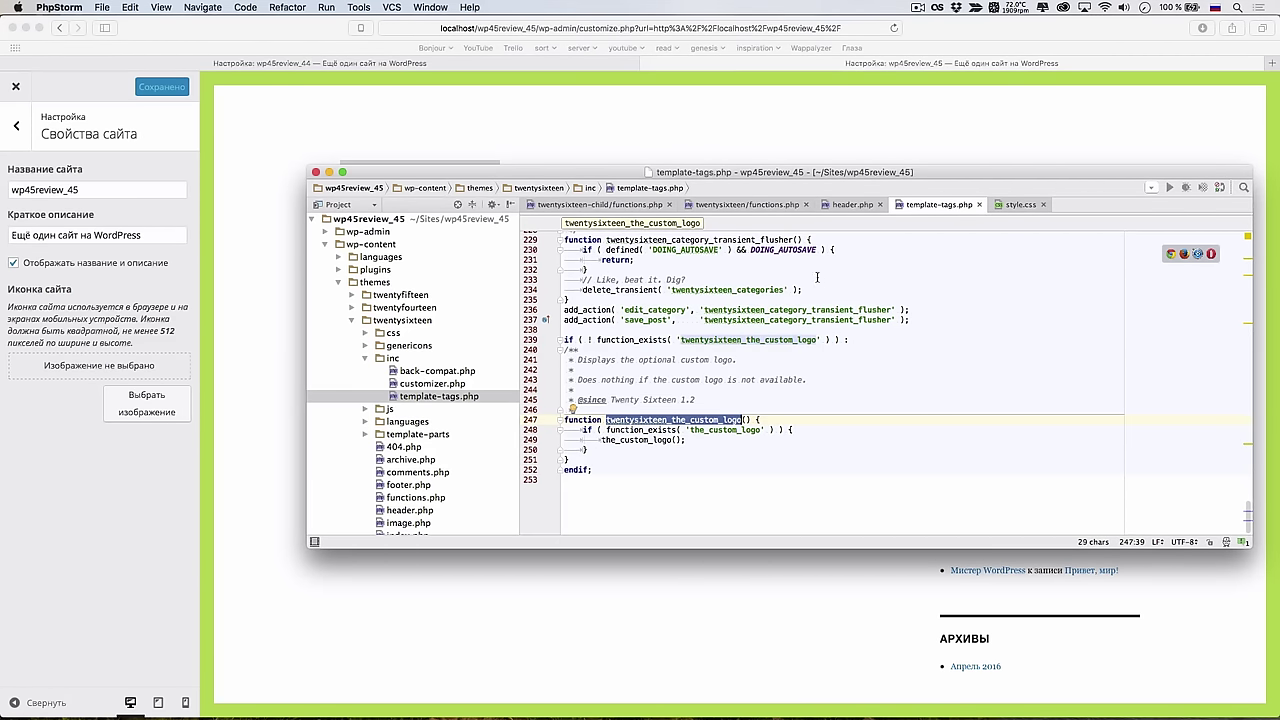
double_click(757, 337)
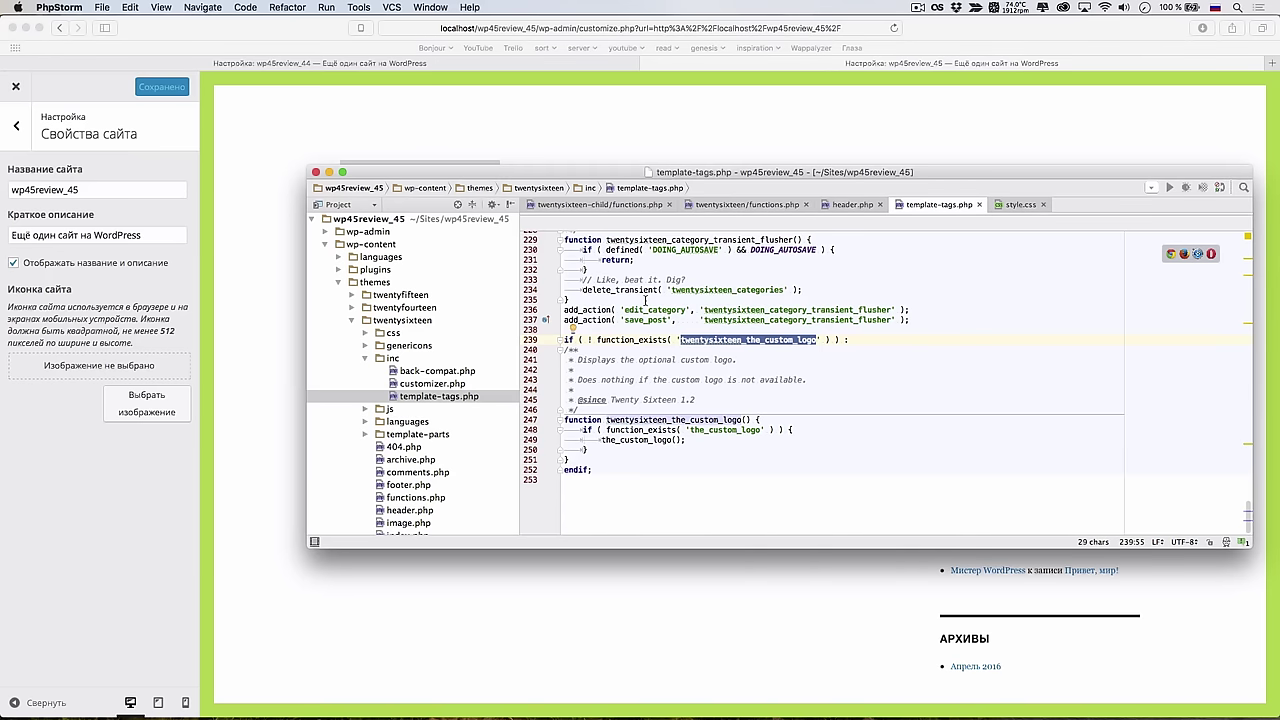
click(613, 207)
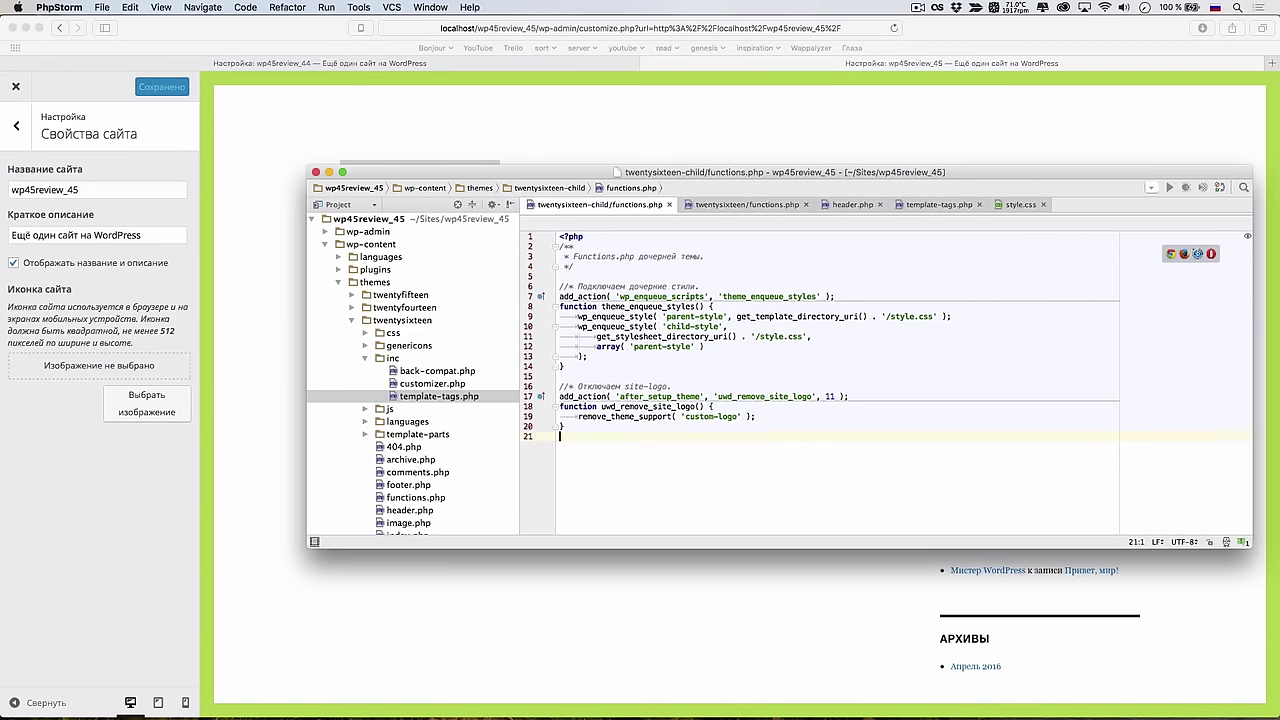
Append function twentysixteen_the_custom_logo() { return; } to the child functions.php and check the preview
key(Return)
key(BackSpace)
key(BackSpace)
key(BackSpace)
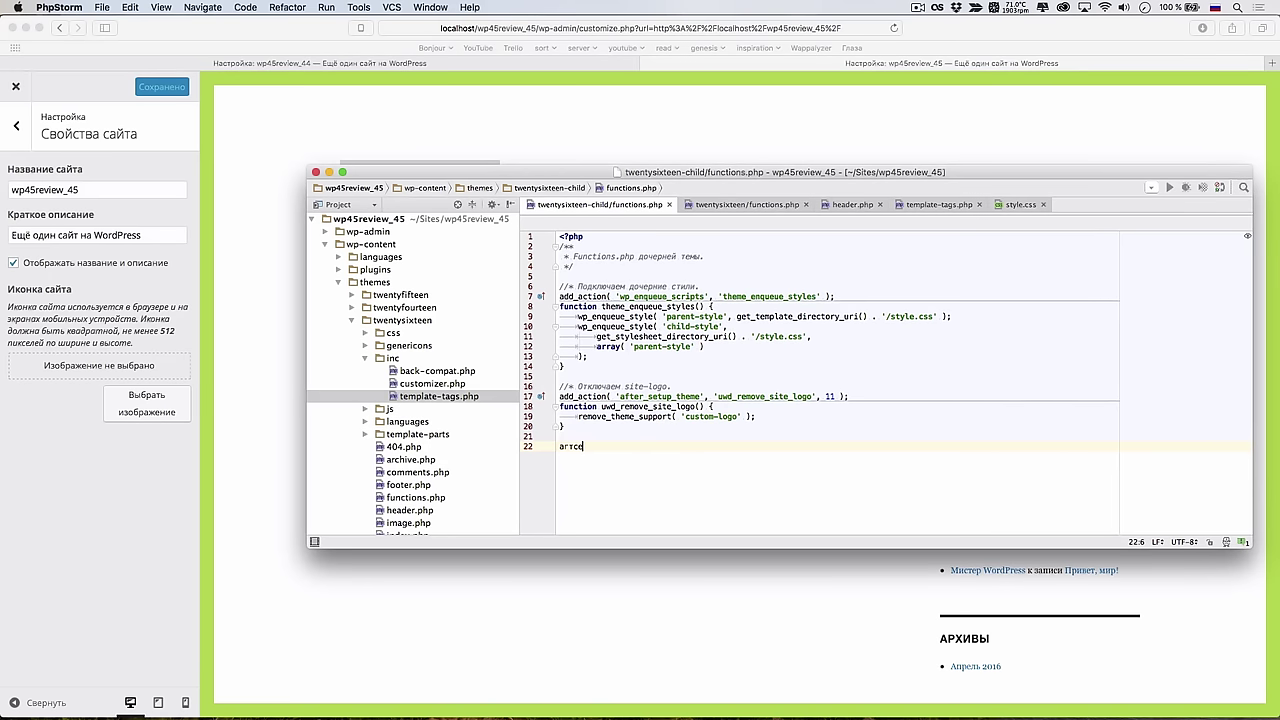
text(functio)
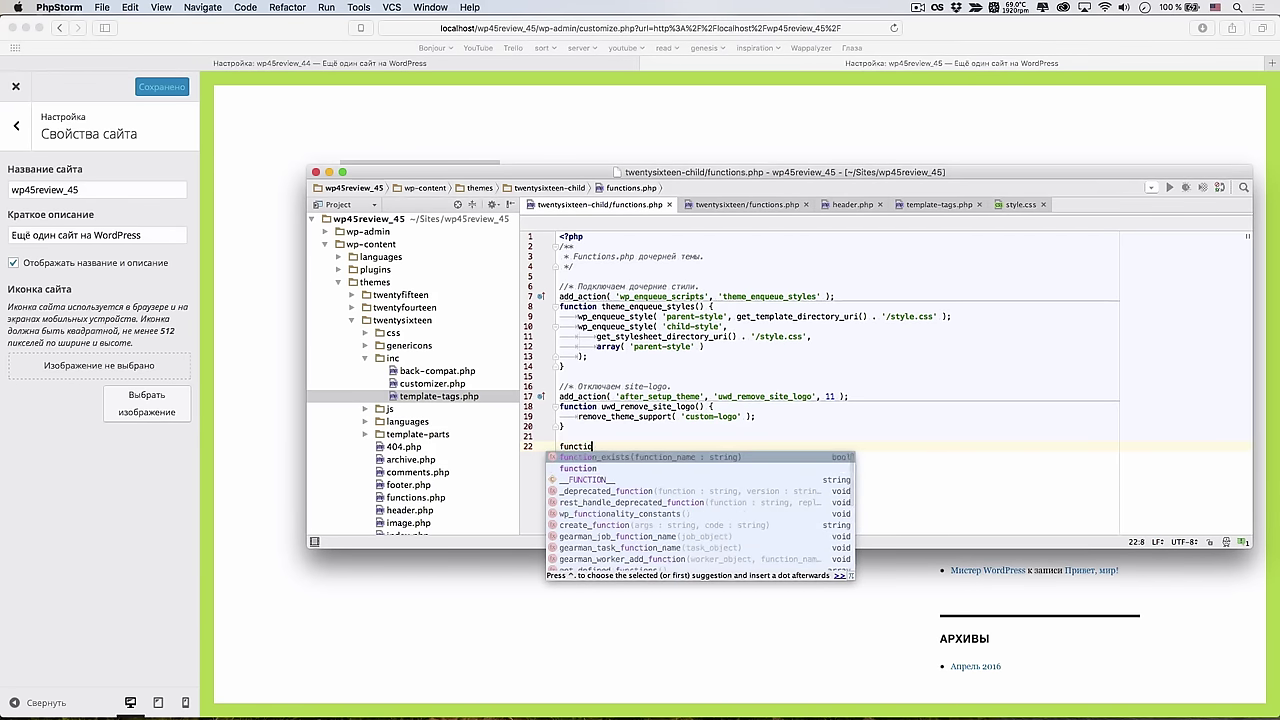
text(n twentysixteen_the_custom_logo() {})
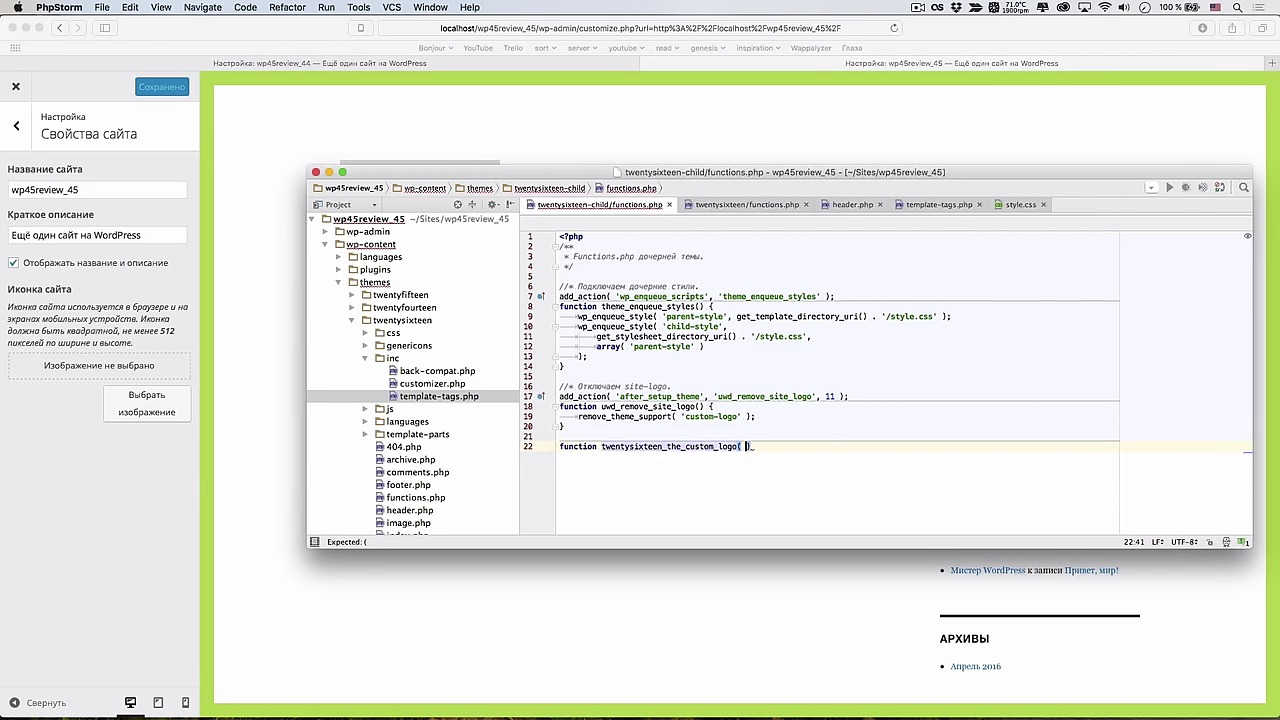
key(Return)
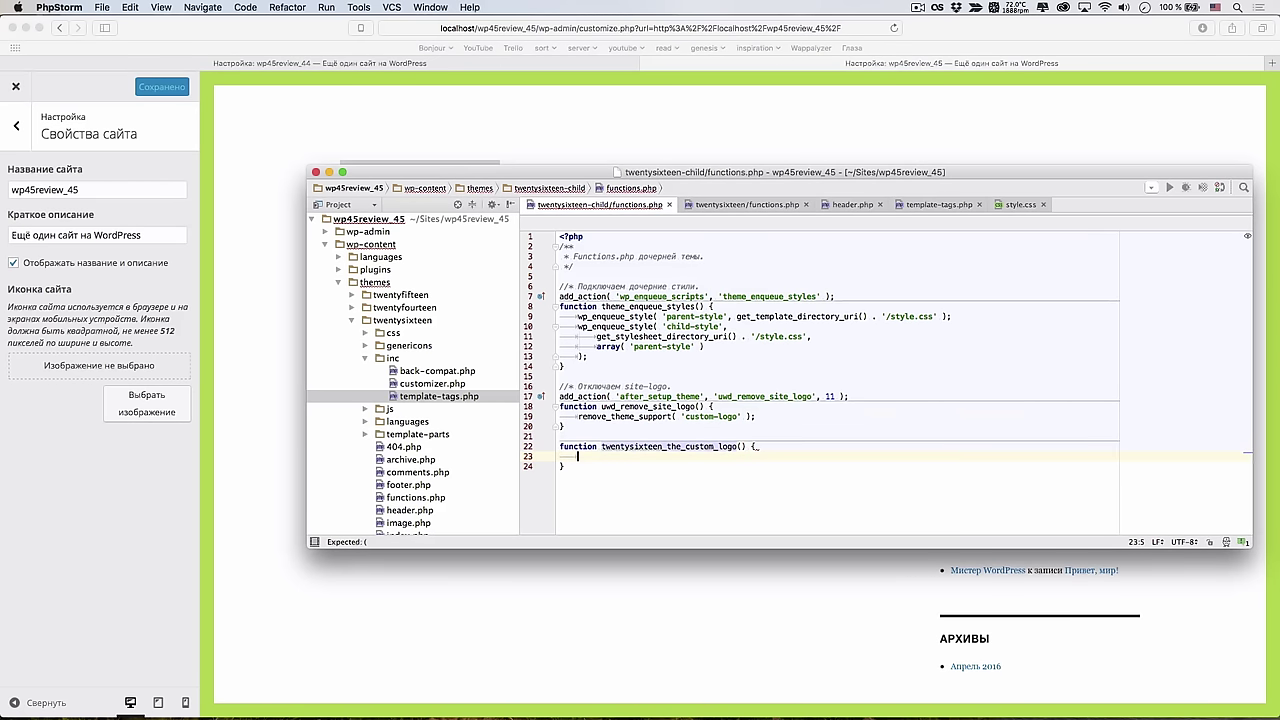
text(return;)
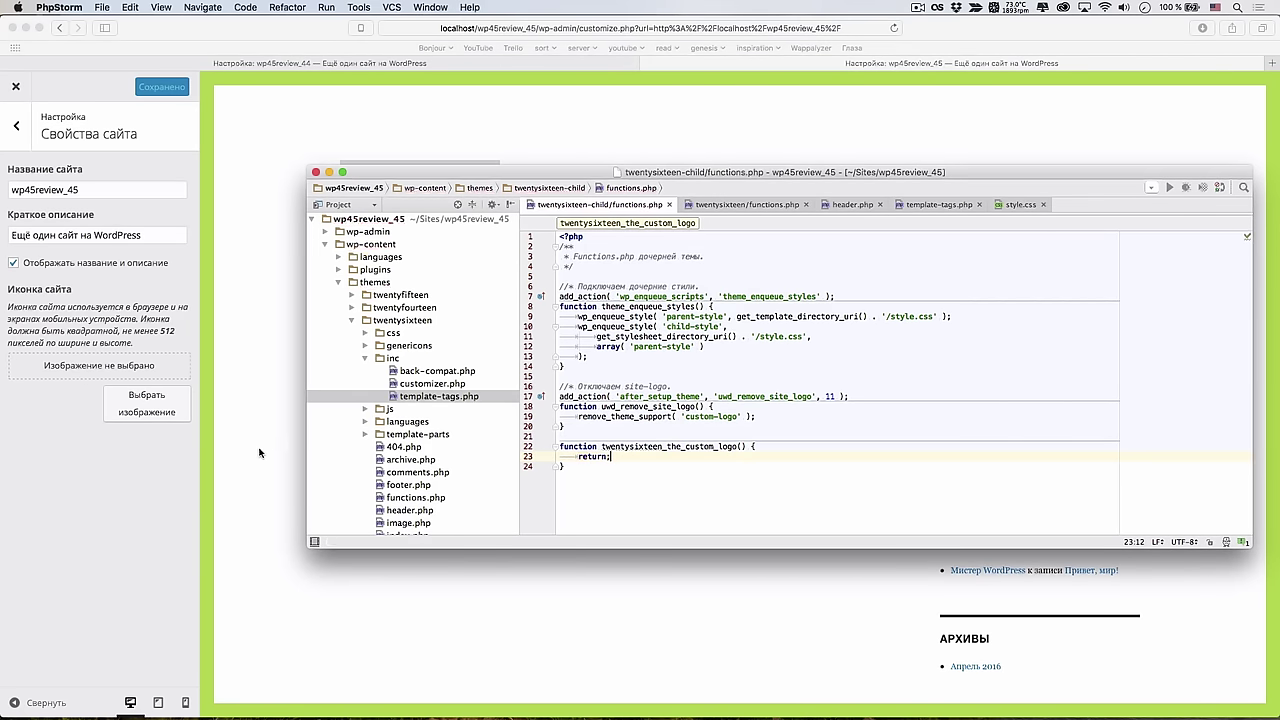
click(262, 447)
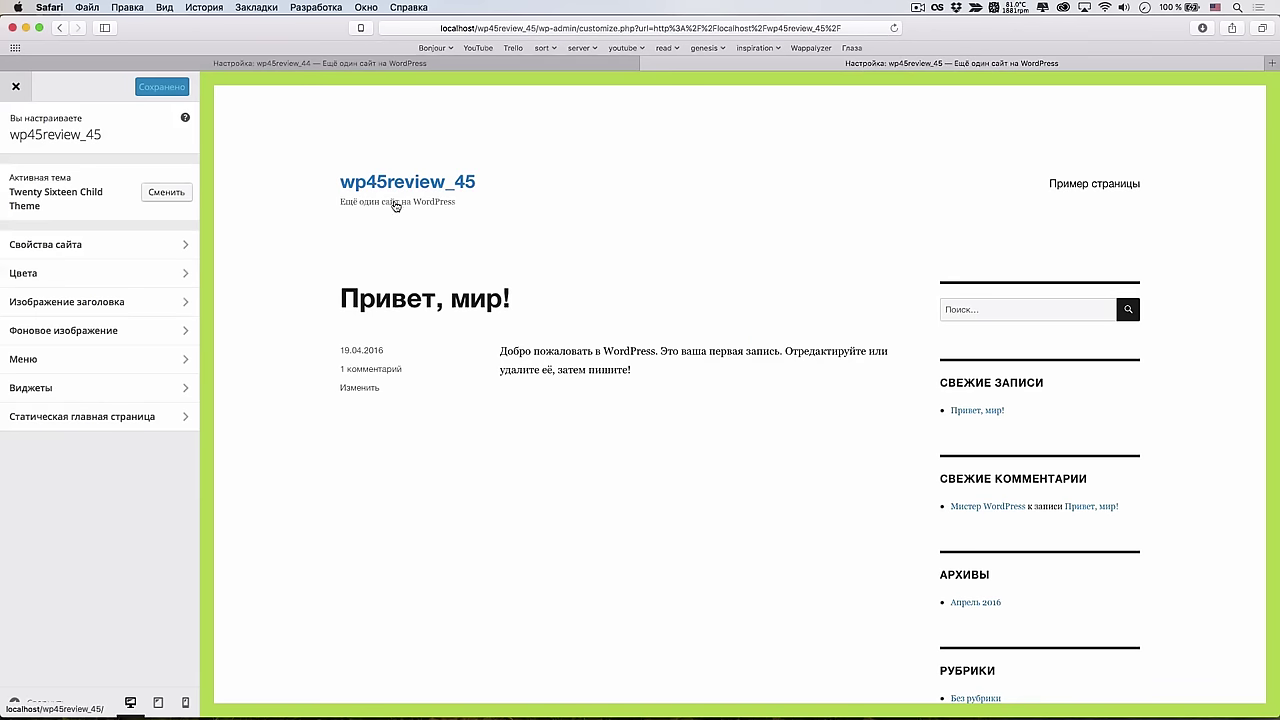
Close the Customizer to view the logo-free live front page, then return to PhpStorm
click(17, 90)
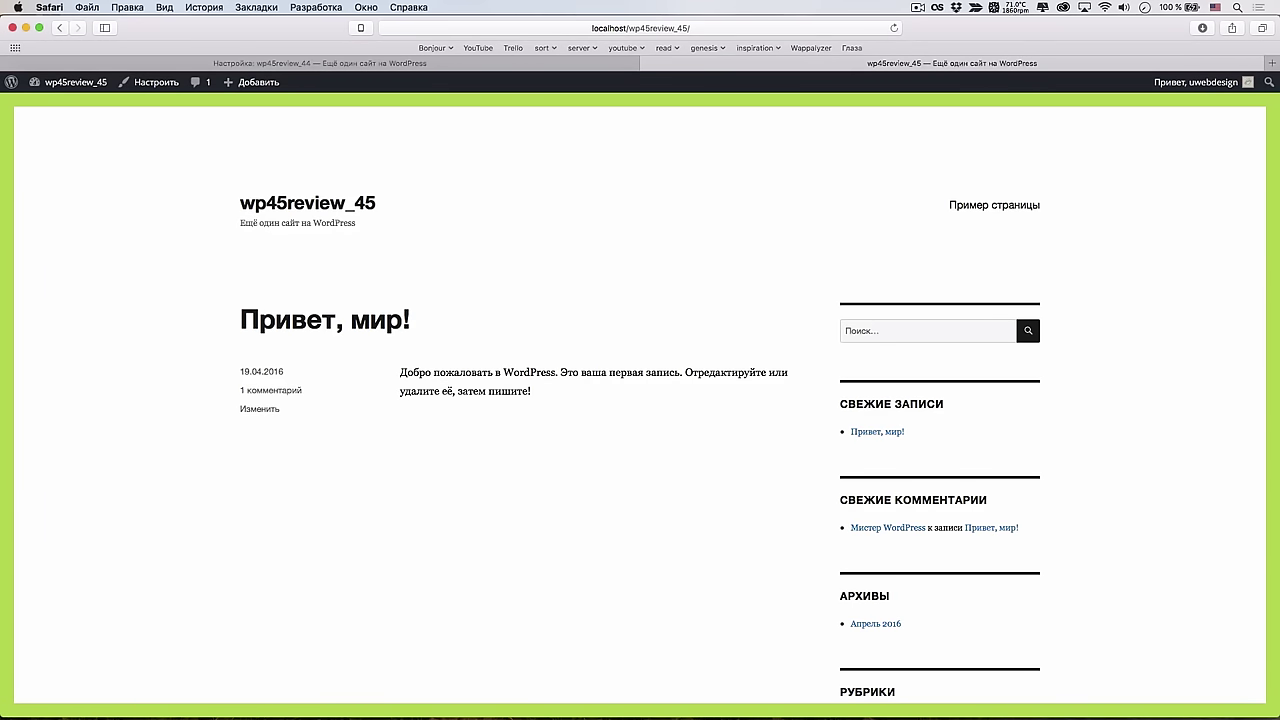
key(super+Tab)
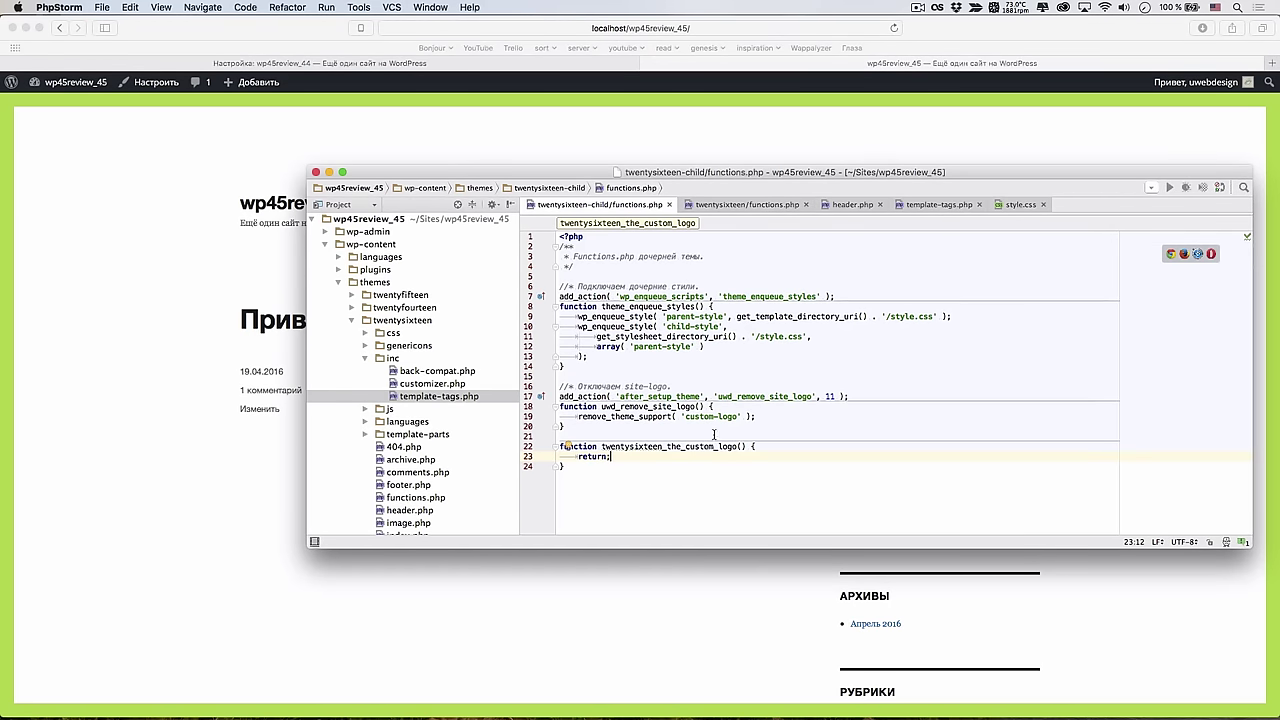
Add the comment '//= Открепляем логотип от заголовка.' above twentysixteen_the_custom_logo, then move PhpStorm aside
click(560, 446)
key(Return)
key(Up)
text(//*)
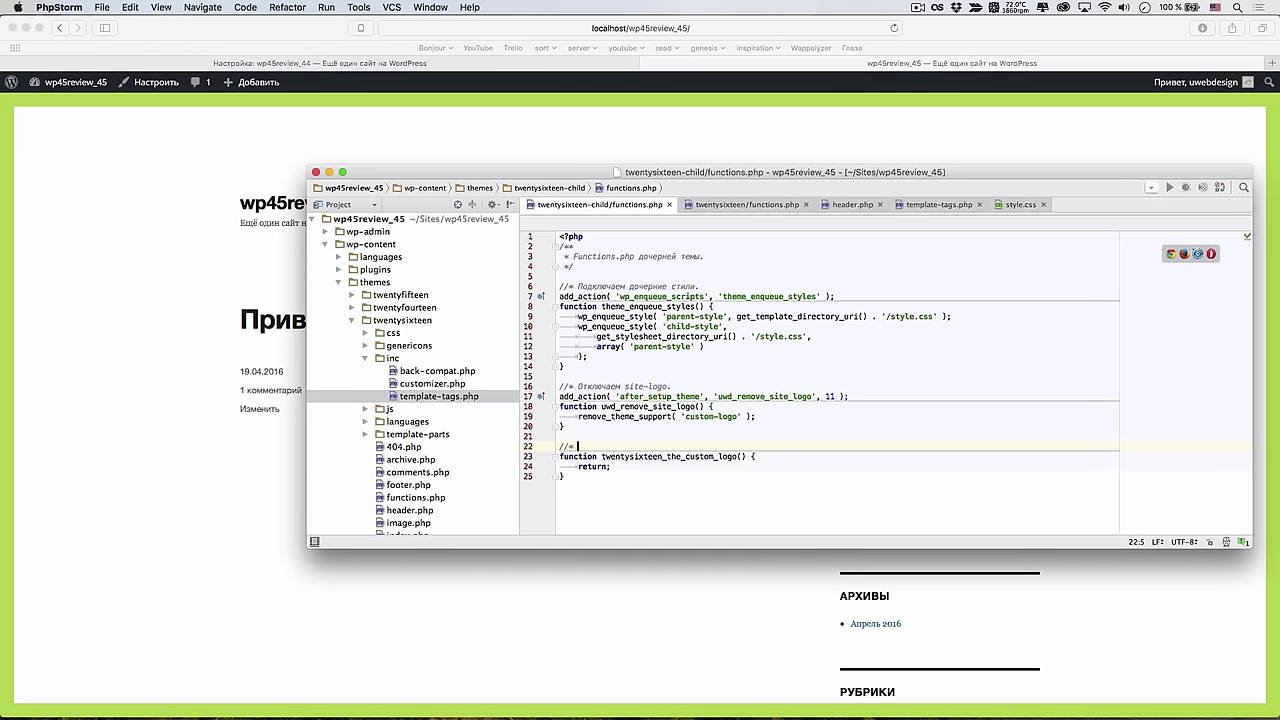
key(ctrl+space)
text(От)
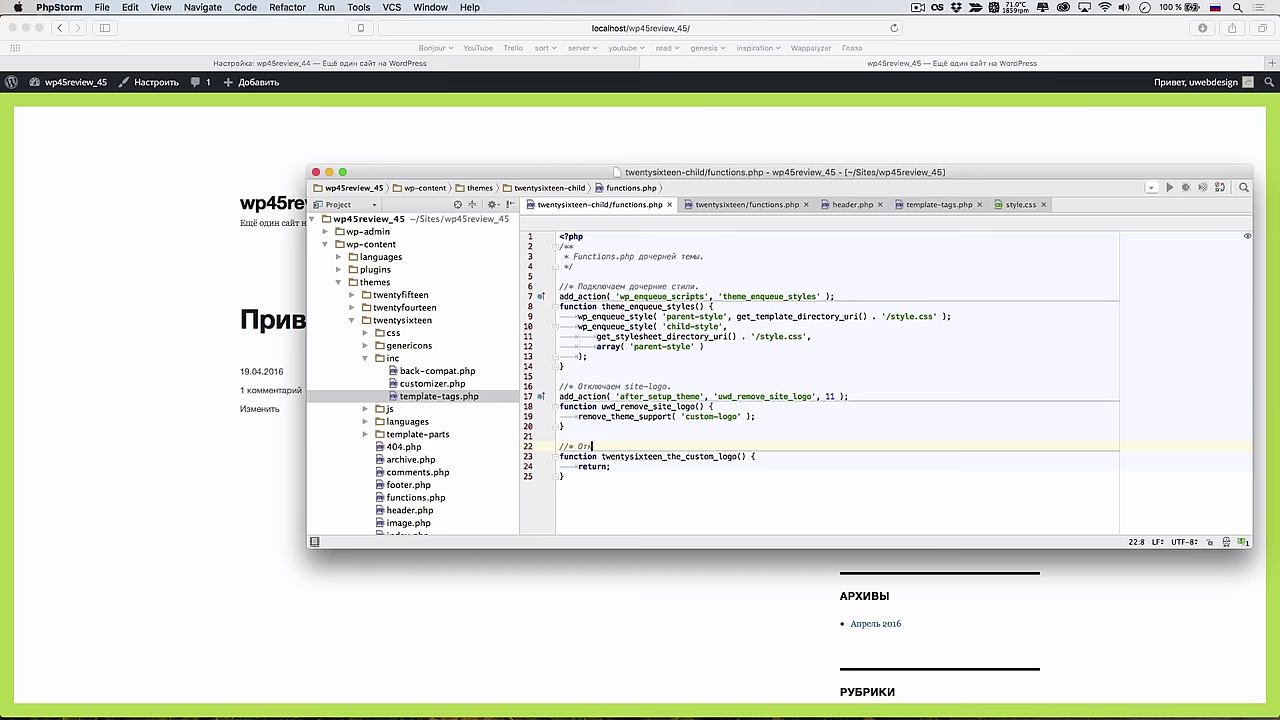
text(крепляем лого тип от заголовка.)
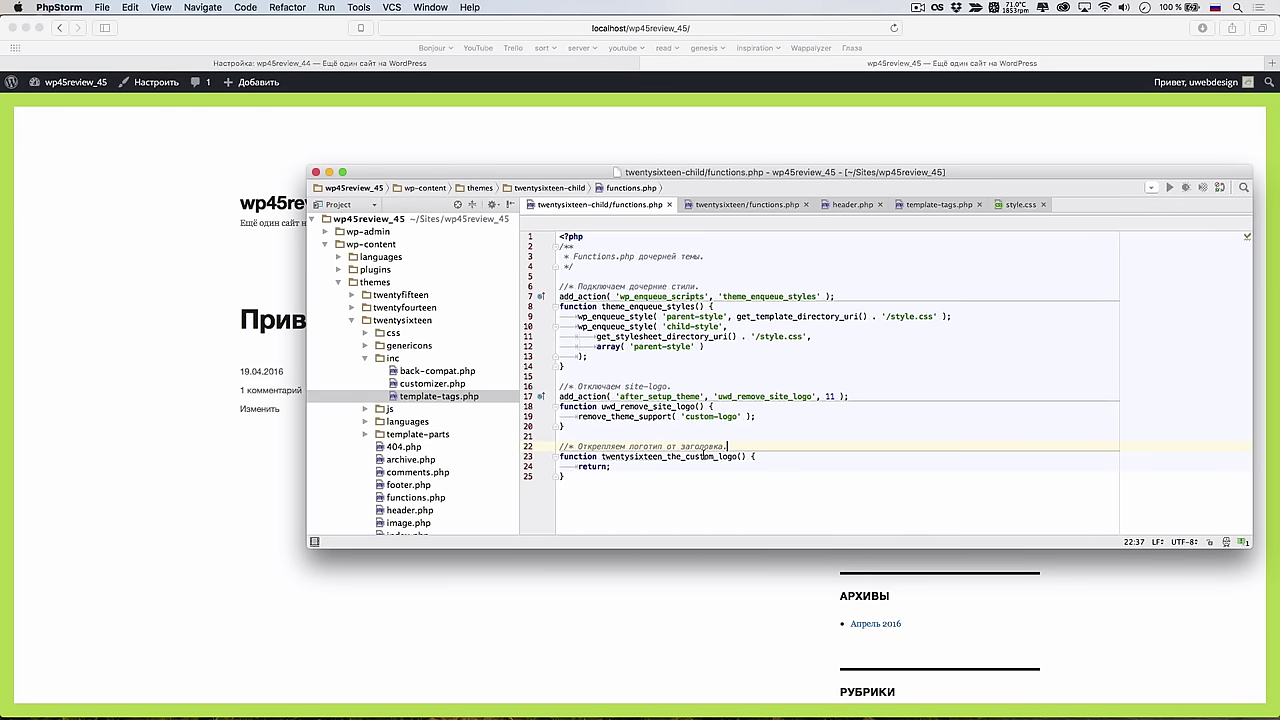
click(700, 476)
drag(467, 171, 750, 139)
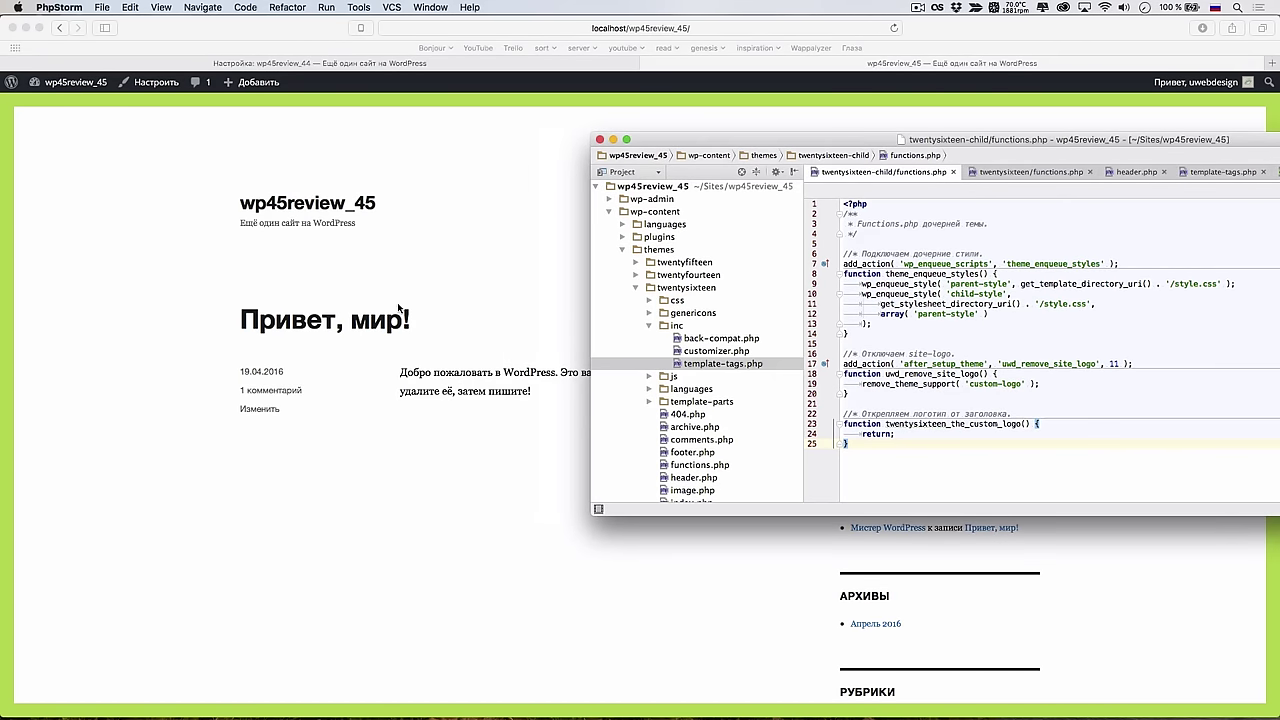
Open the 'Пример страницы' sample page in Safari and shift PhpStorm toward the lower right
click(451, 179)
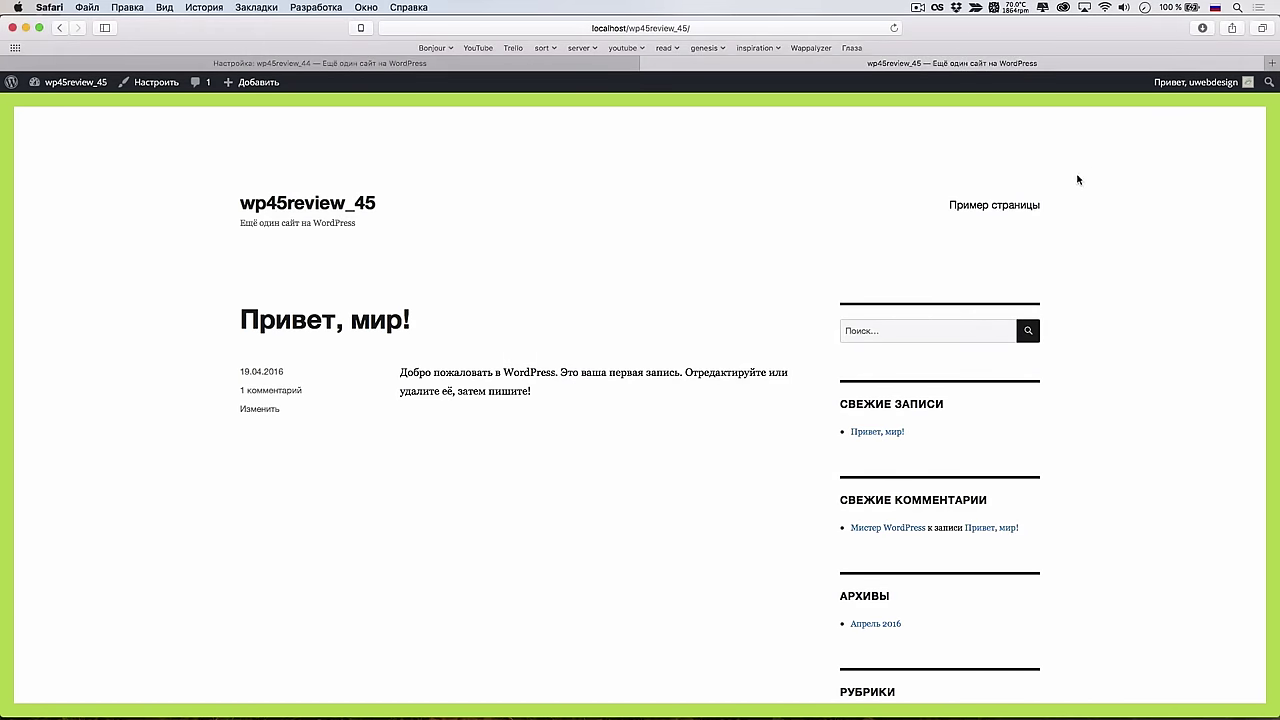
click(991, 208)
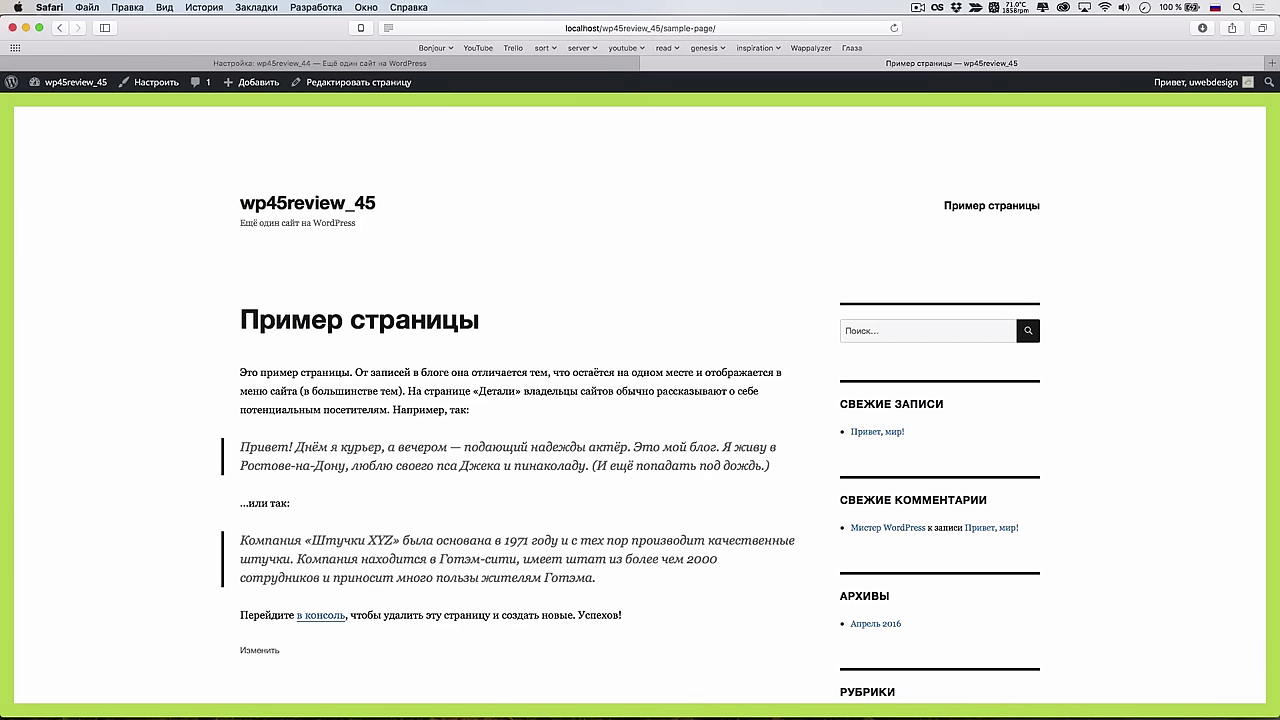
key(super+Tab)
drag(745, 117, 1163, 203)
Narrow Safari to the left part of the screen, with PhpStorm repositioned beside it
drag(1279, 167, 900, 167)
drag(1100, 191, 1092, 191)
click(900, 139)
drag(901, 130, 744, 132)
click(1065, 198)
double_click(1065, 198)
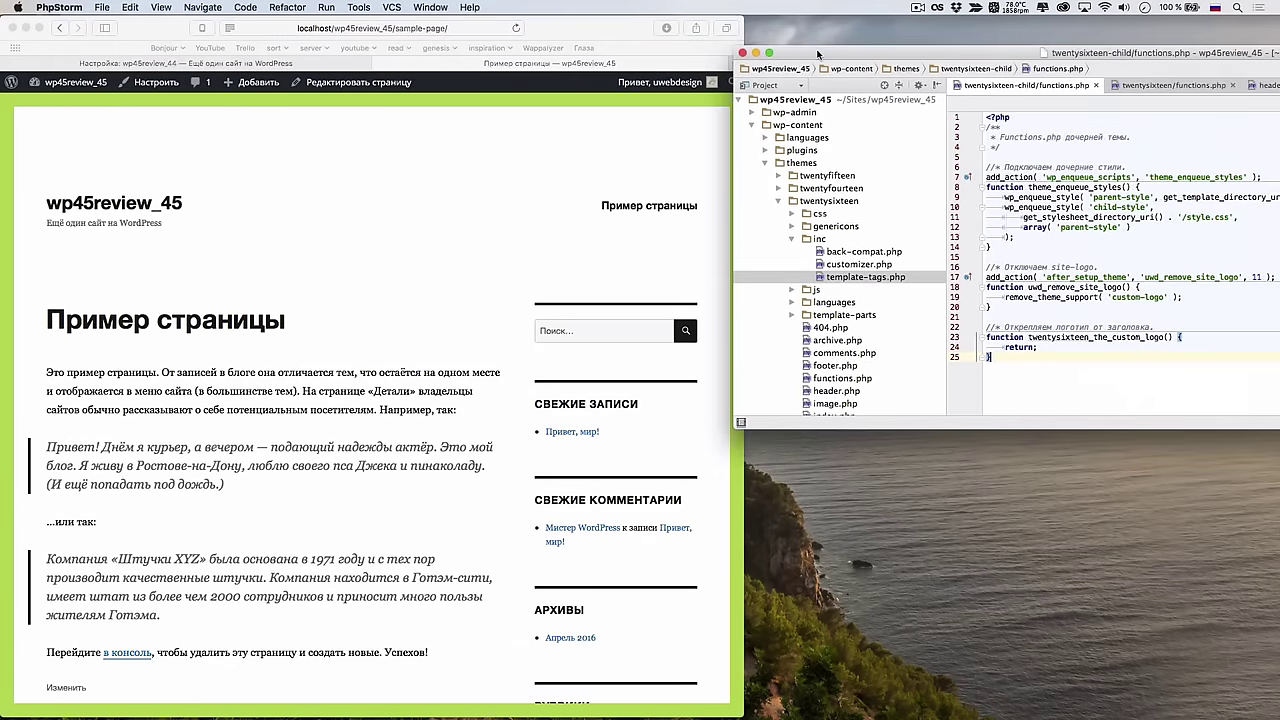
Fit PhpStorm into the right half of the screen and widen its code pane beside the file tree
drag(1062, 54, 602, 74)
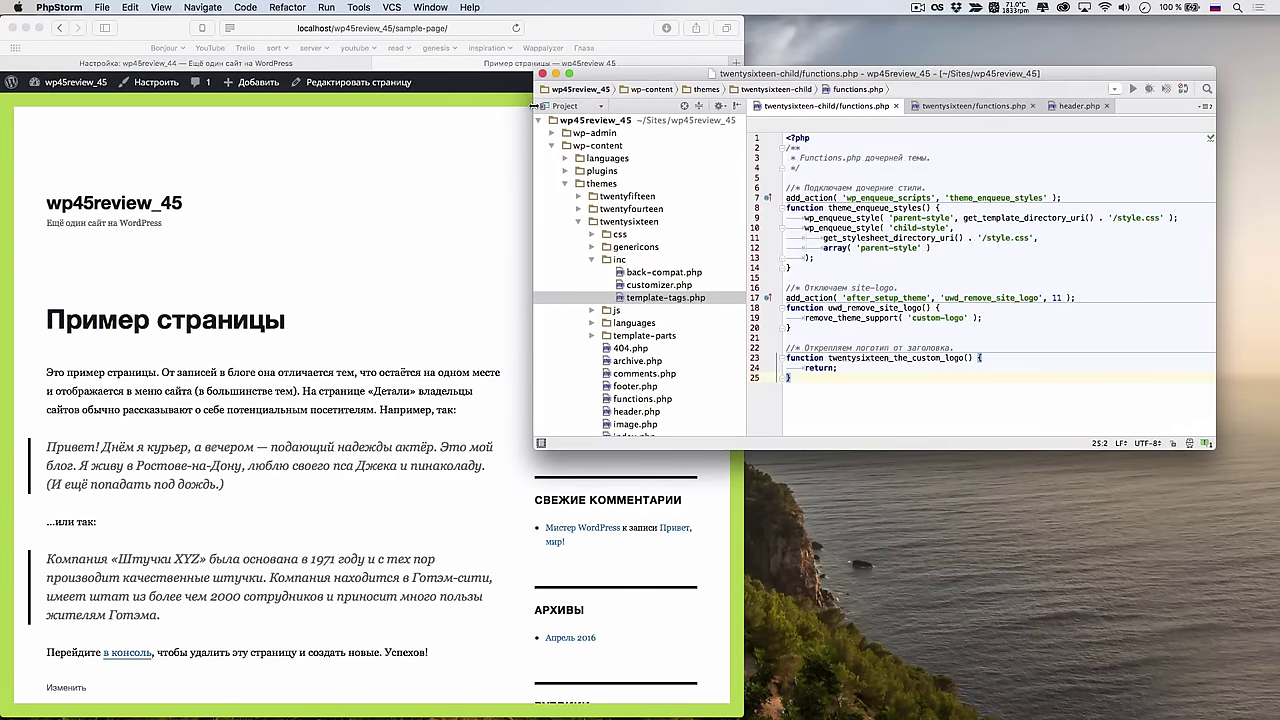
drag(538, 104, 741, 105)
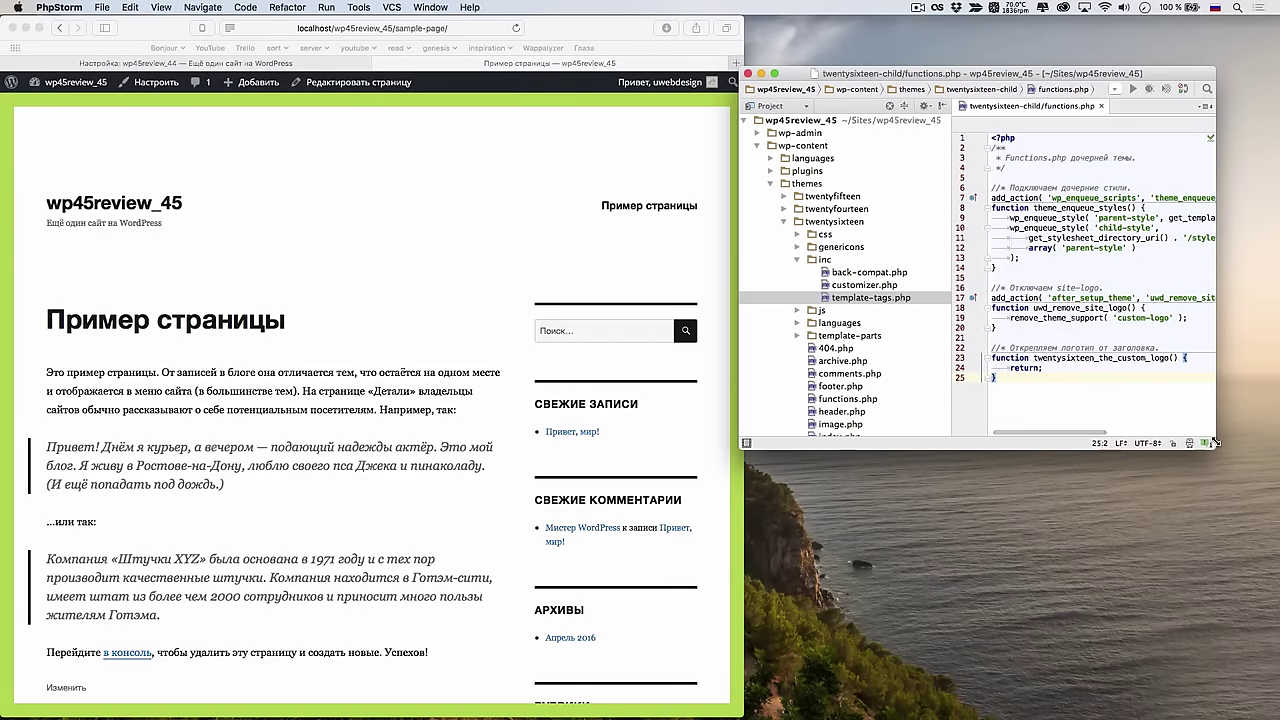
drag(1214, 447, 1276, 683)
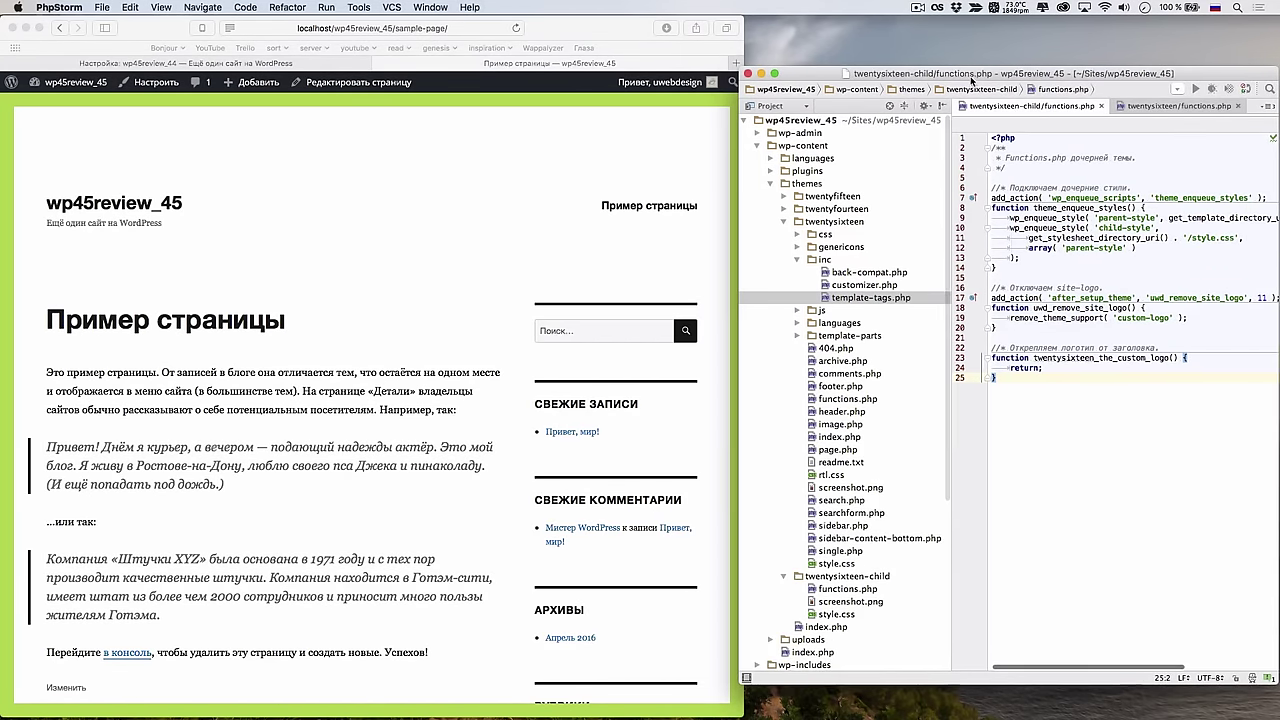
drag(942, 79, 946, 61)
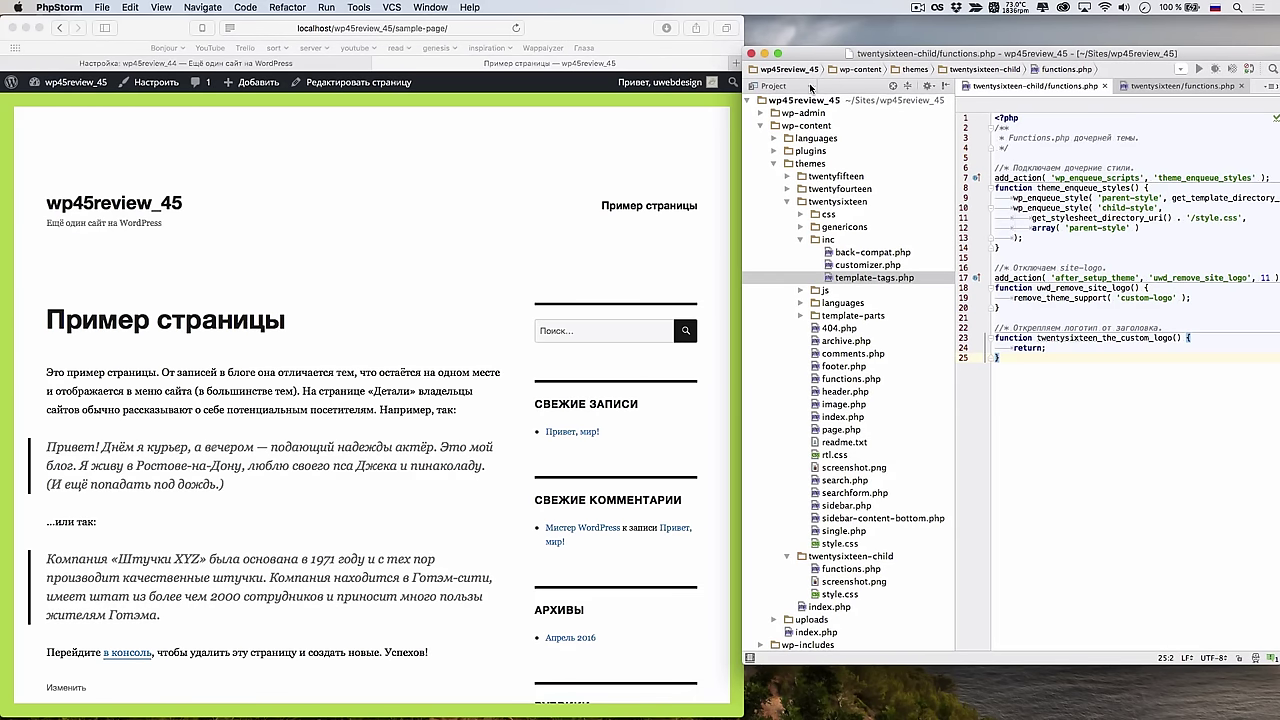
drag(953, 118, 898, 118)
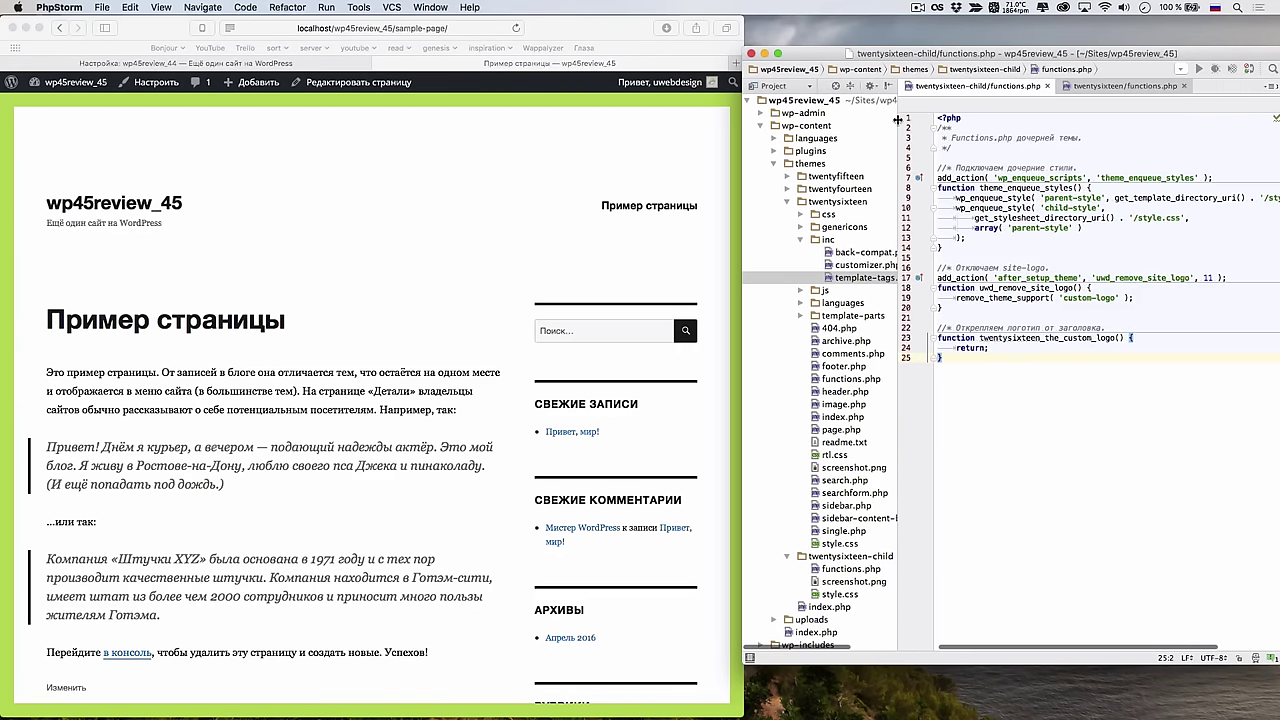
Copy all the code from the parent twentysixteen theme's page.php
double_click(850, 429)
key(super+a)
key(alt+super+l)
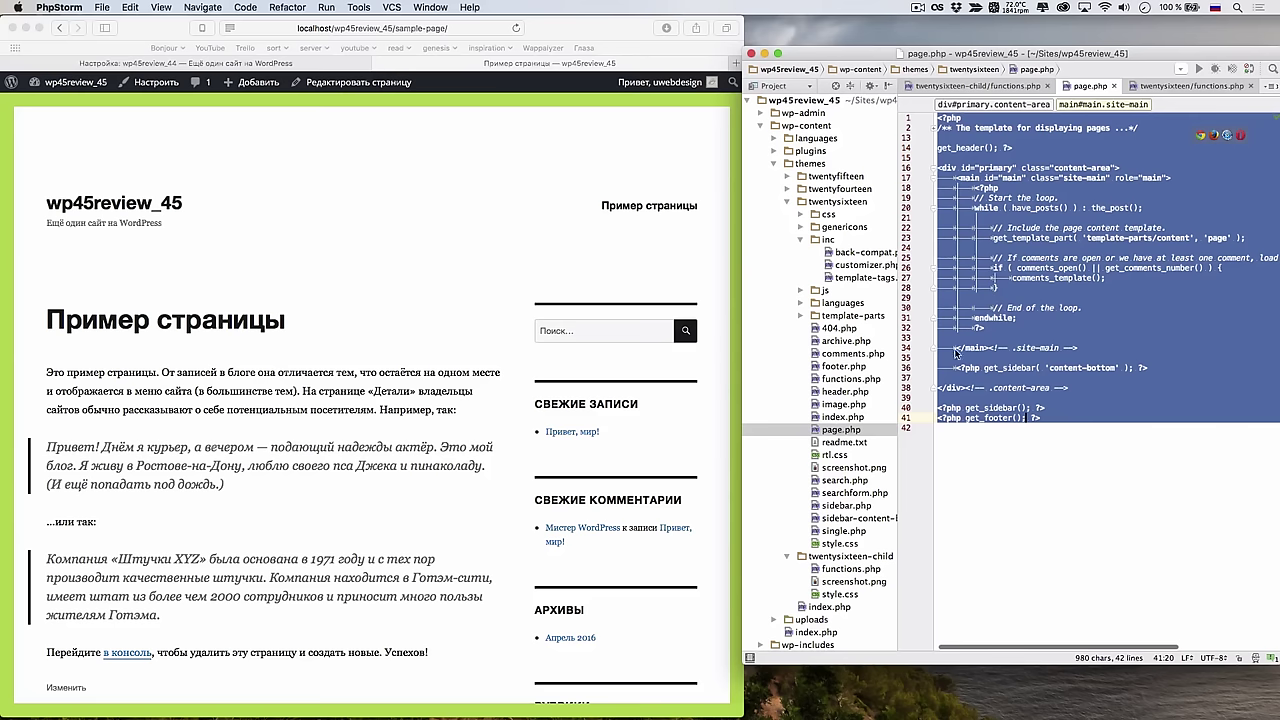
Create a new file named page.php in the twentysixteen-child folder
right_click(835, 558)
mouse_move(990, 236)
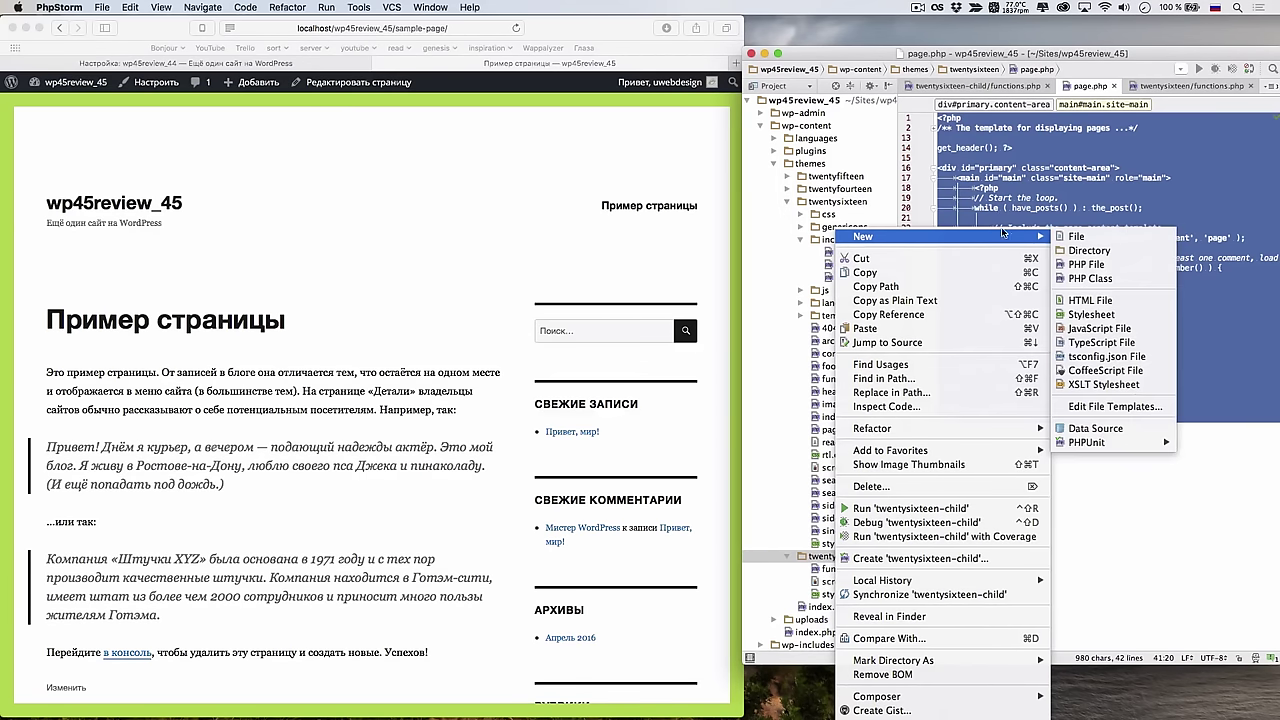
click(1072, 236)
text(эфпуюз)
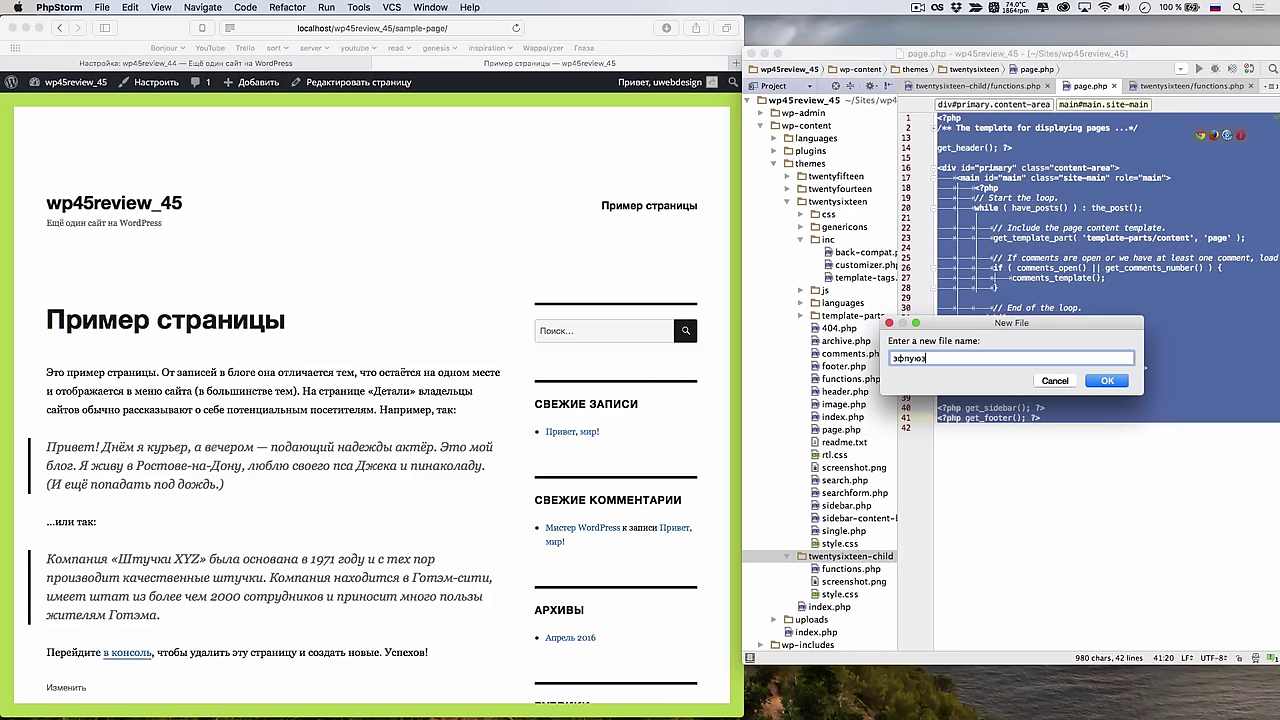
key(super+a)
key(BackSpace)
key(ctrl+space)
text(page.pgp)
key(BackSpace)
key(BackSpace)
text(hp)
key(Return)
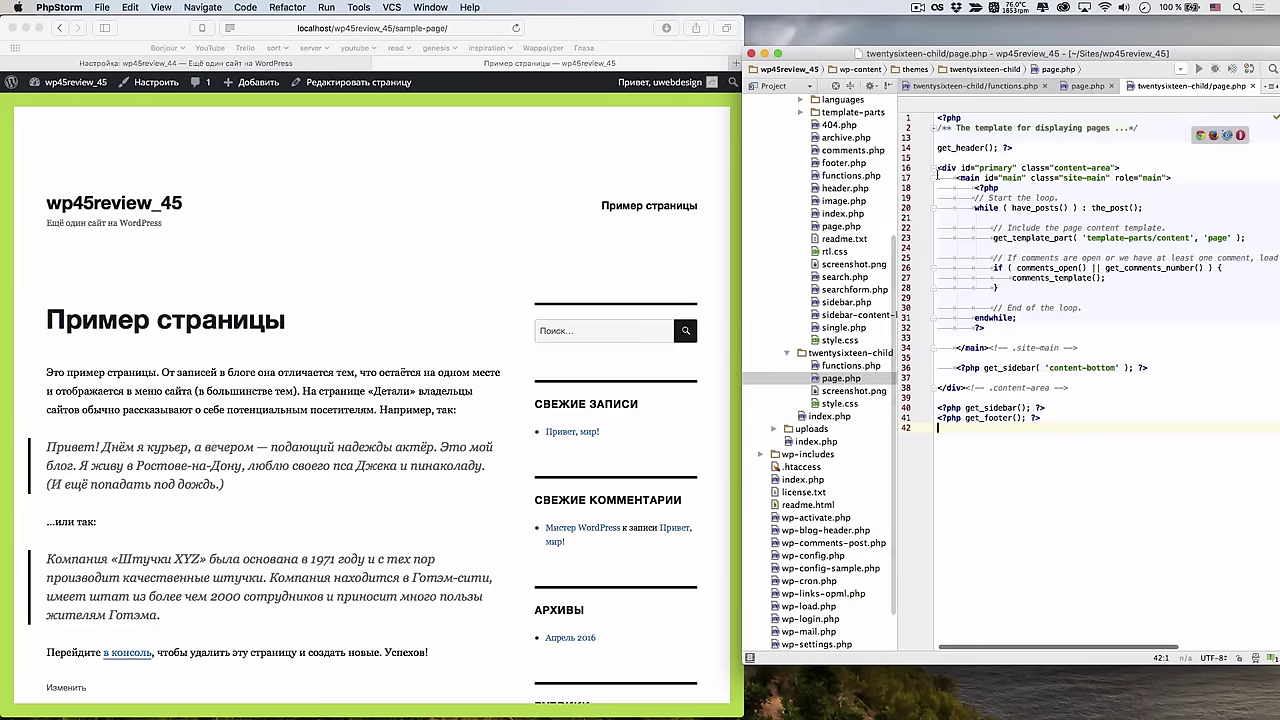
Remove the trailing empty line and reload the sample page in Safari
key(BackSpace)
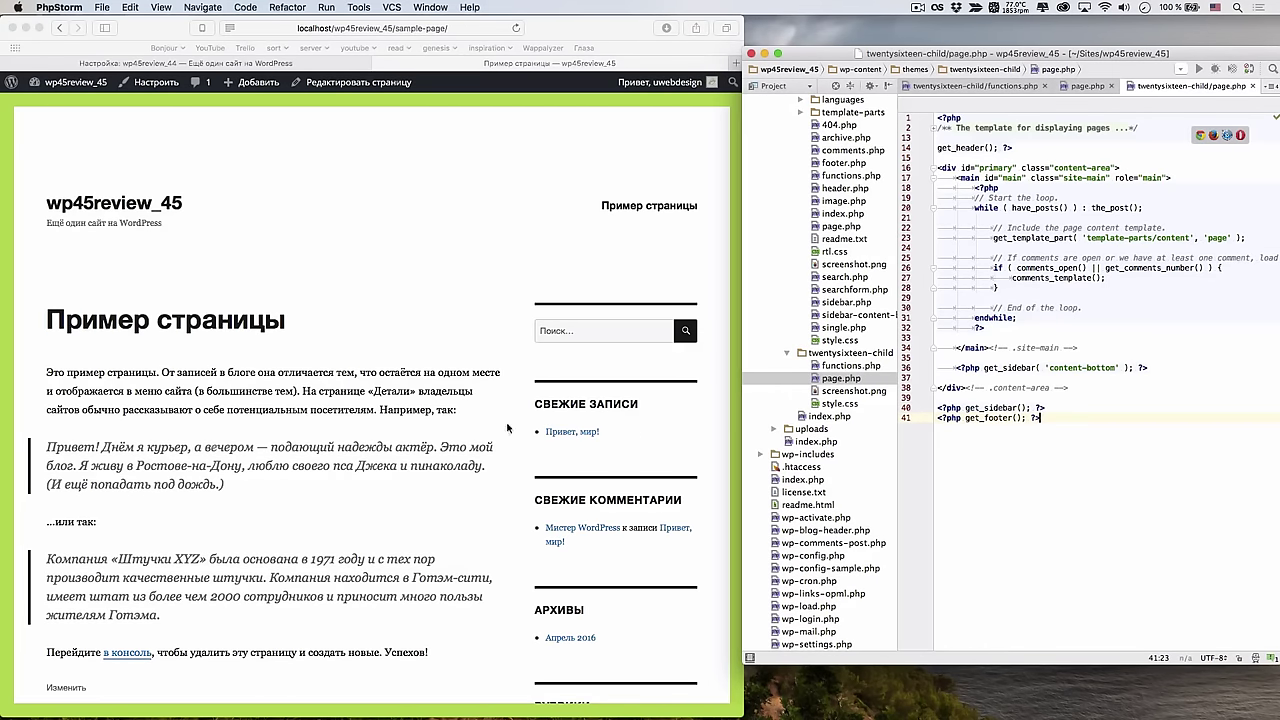
click(505, 430)
key(super+r)
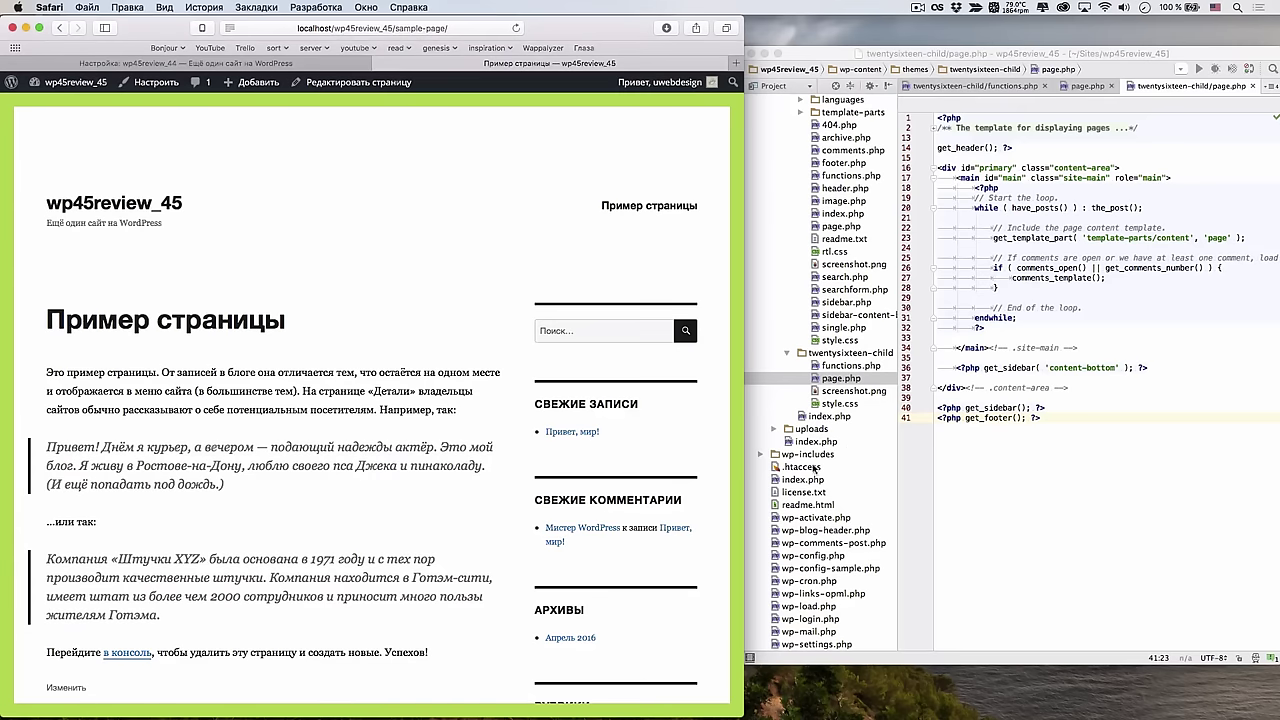
Add the test line 'Это дочерний page.php.' after <main> and reload Safari to see it
click(1108, 370)
click(1175, 178)
key(Return)
key(Return)
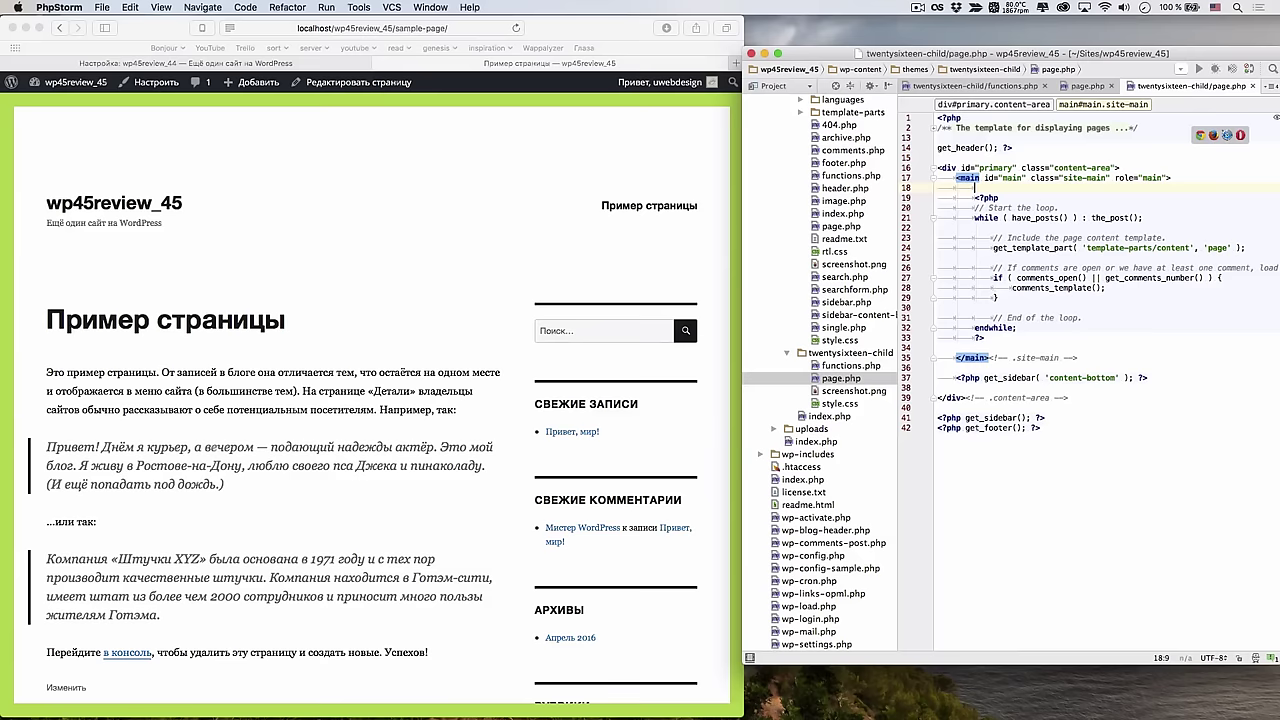
text(з)
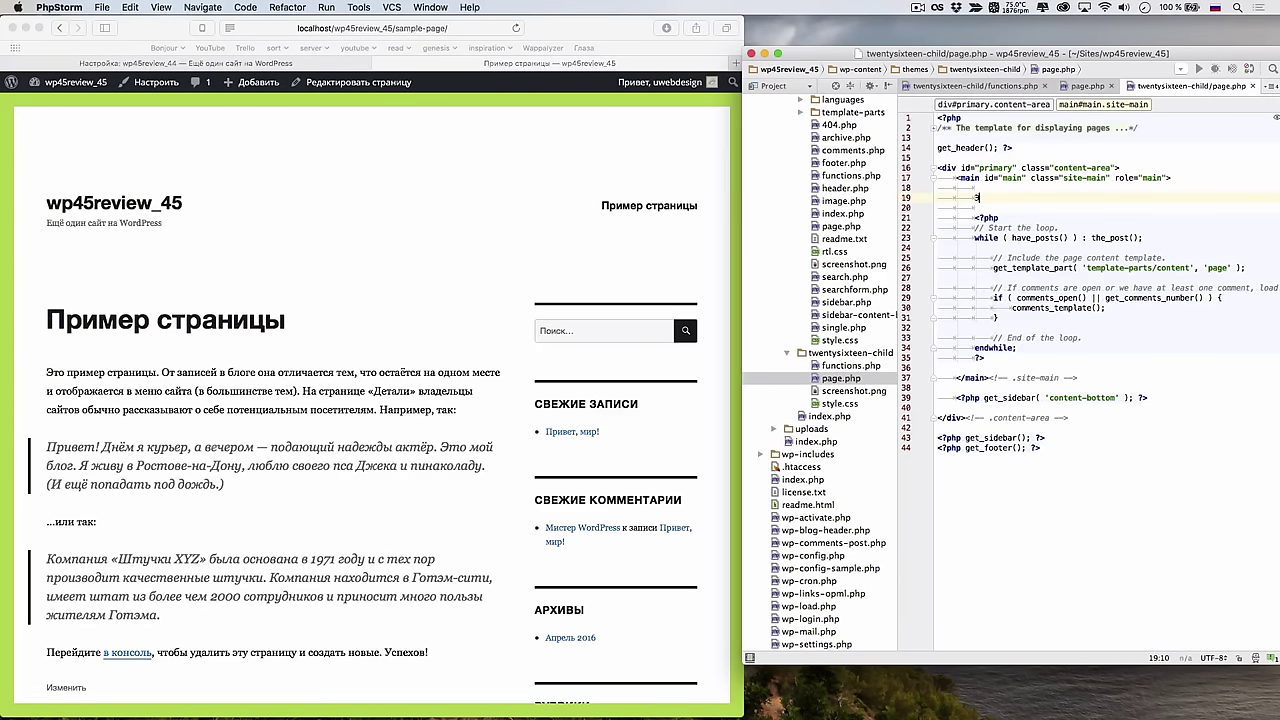
text(то дочерний зфпу)
key(BackSpace)
key(BackSpace)
key(ctrl+space)
text(p)
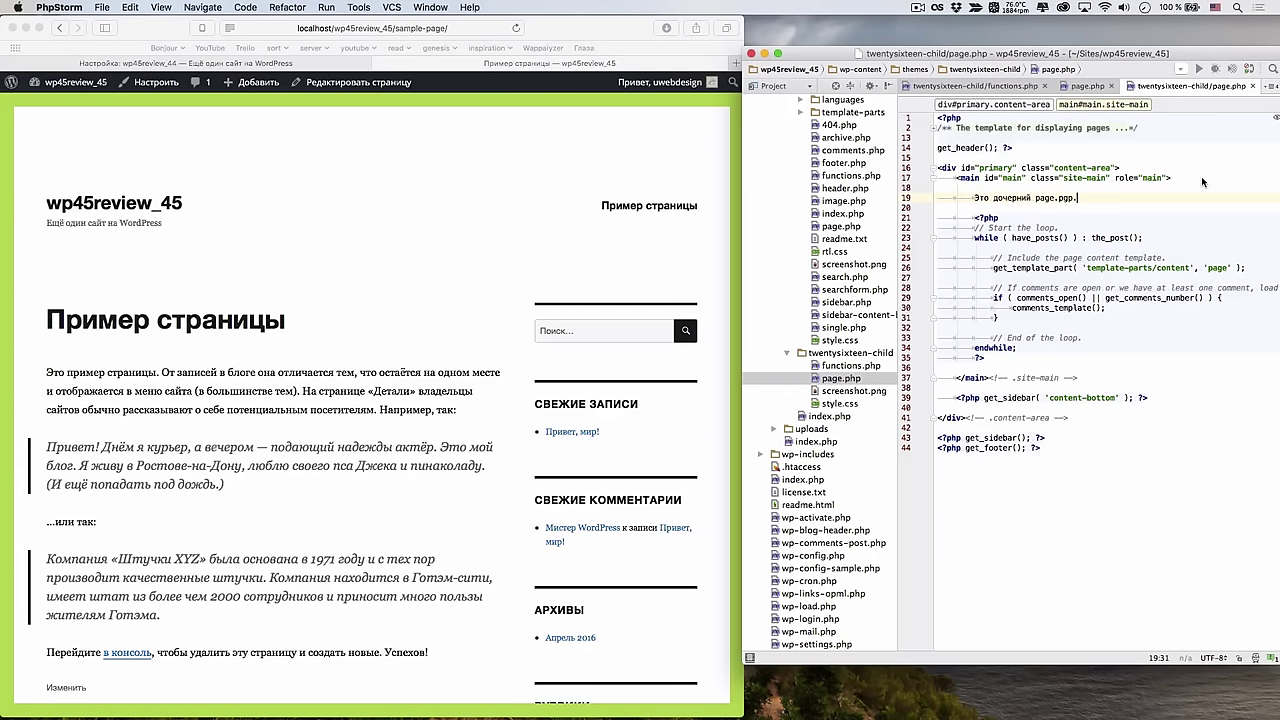
key(BackSpace)
key(BackSpace)
text(hp)
click(641, 333)
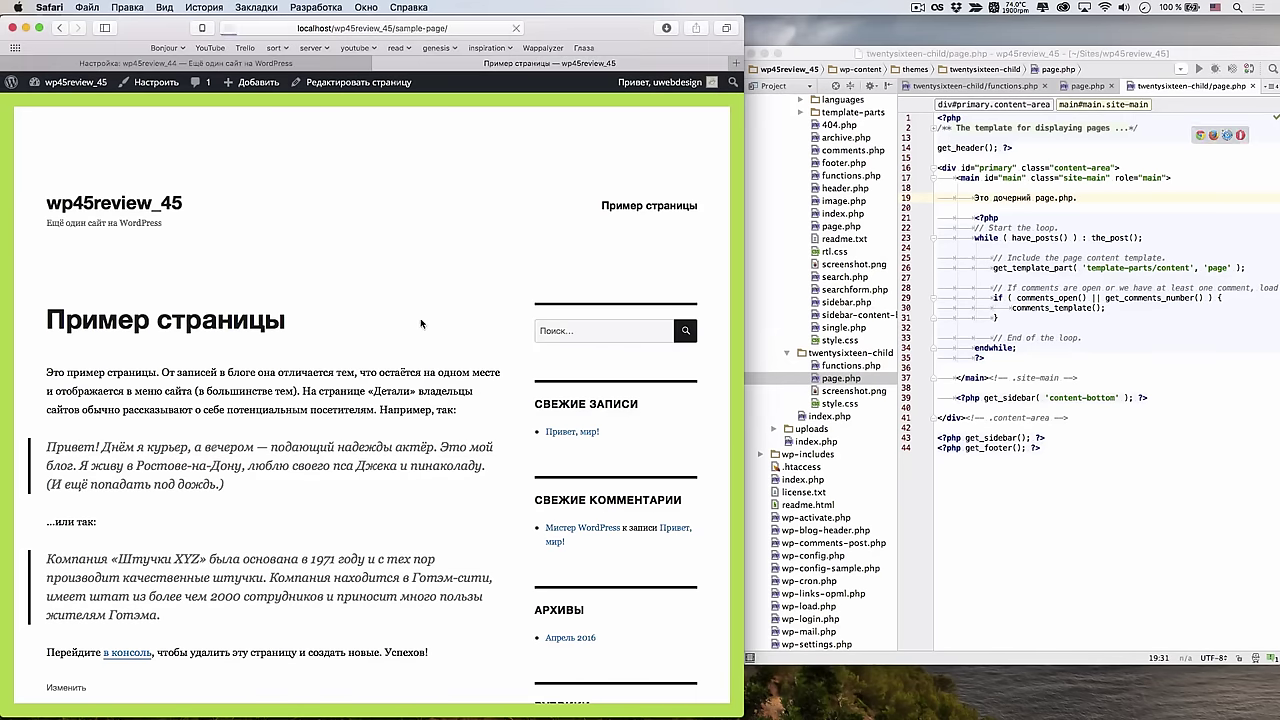
key(super+r)
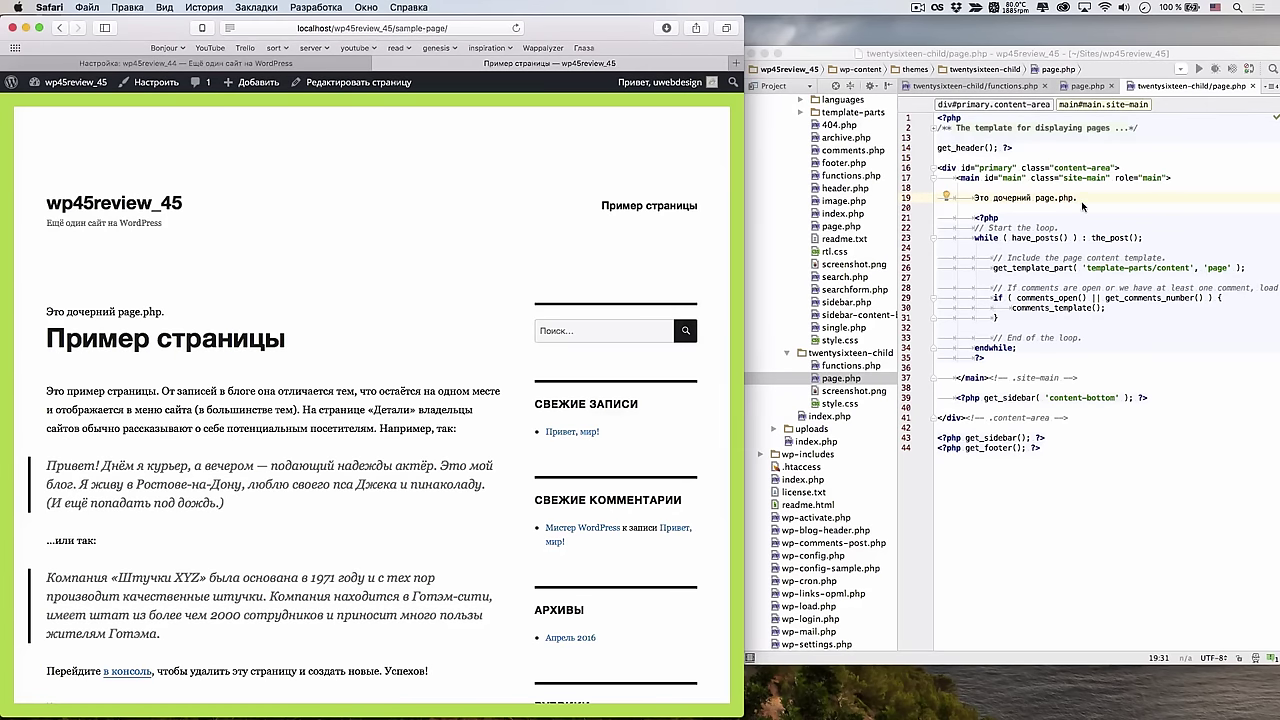
Delete the test line from the child page.php
click(1082, 206)
drag(1082, 203, 973, 200)
key(BackSpace)
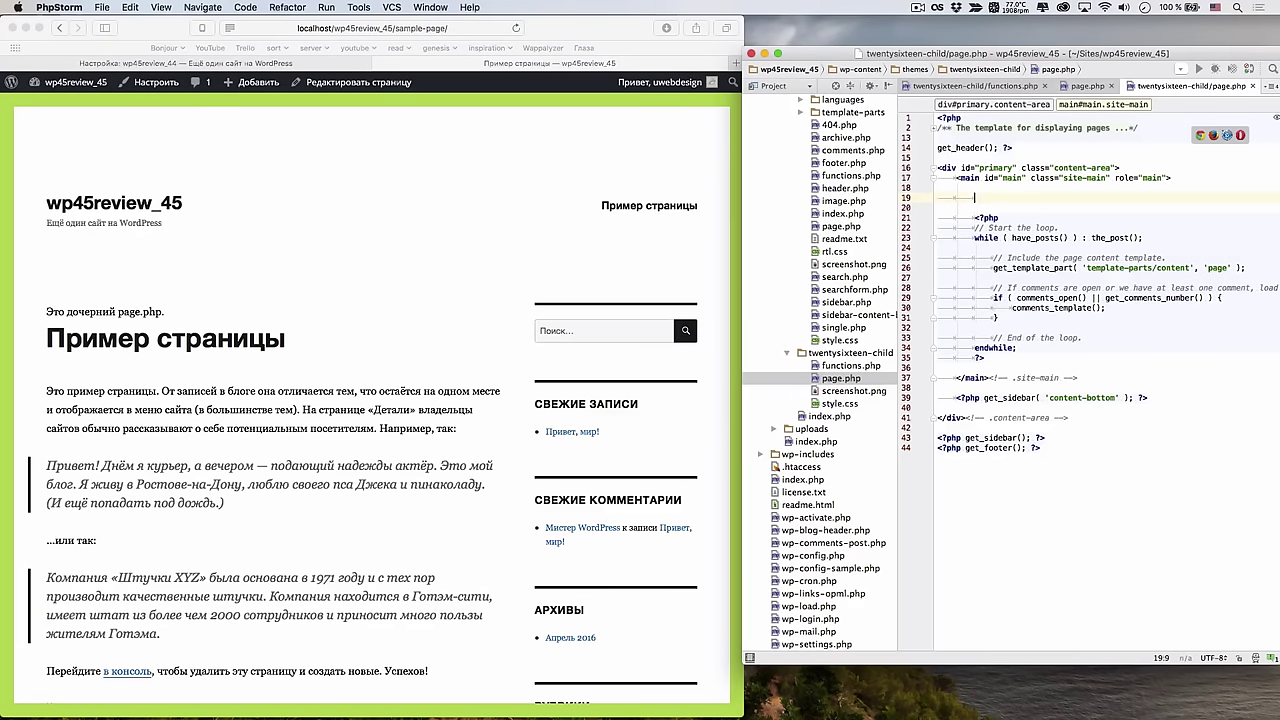
Add a PHP block with if ( has_custom_logo() ) calling the_custom_logo();
text(<? )
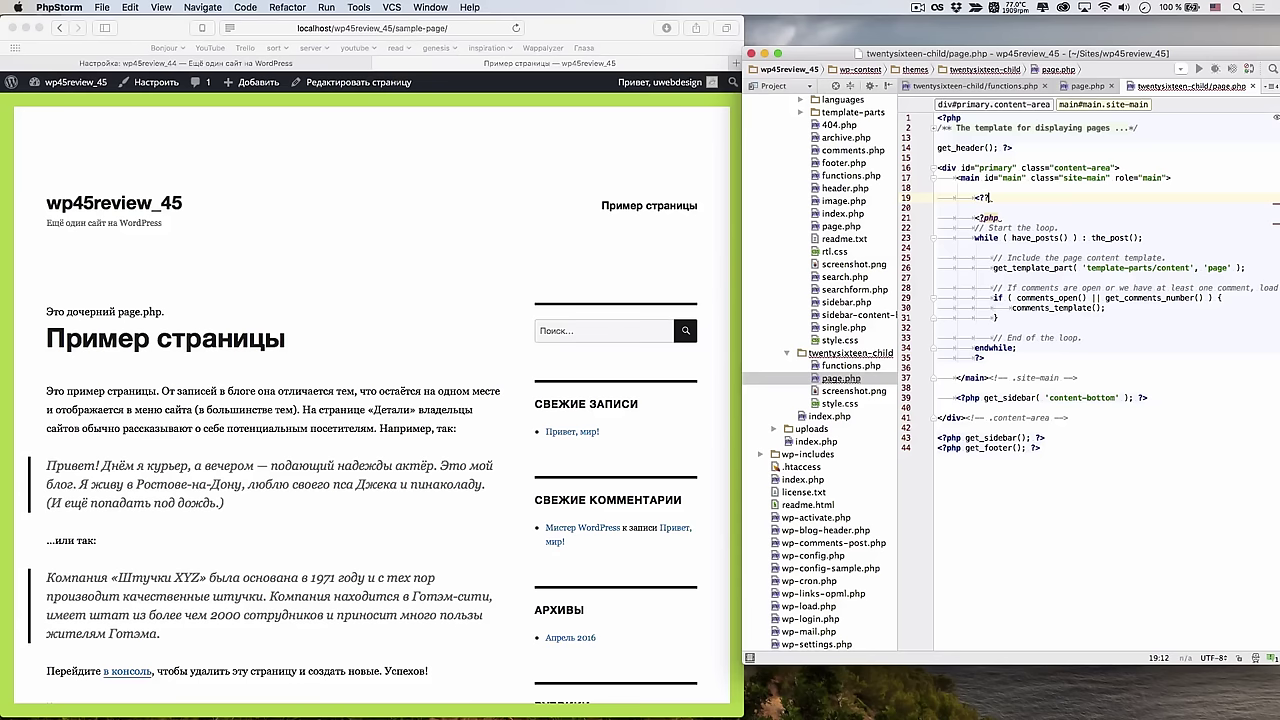
text(php)
key(Return)
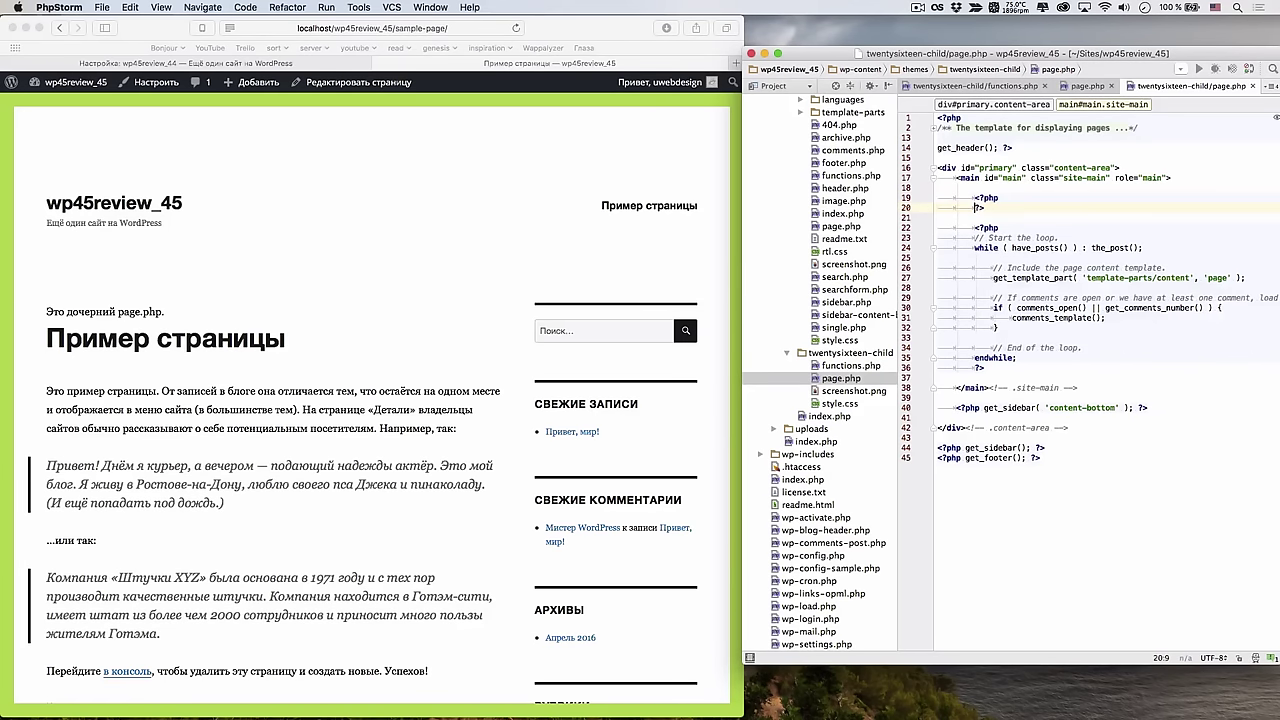
key(Return)
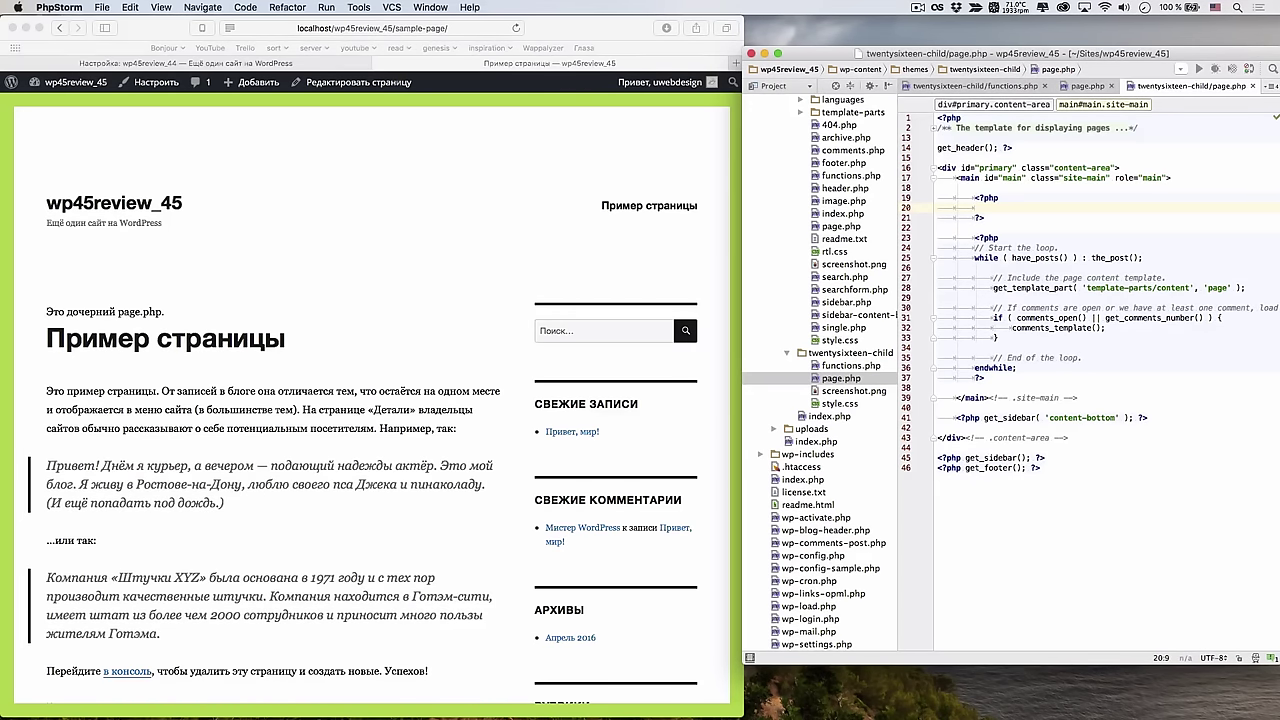
text(if ()
text({)
key(Return)
click(993, 207)
text(has_c)
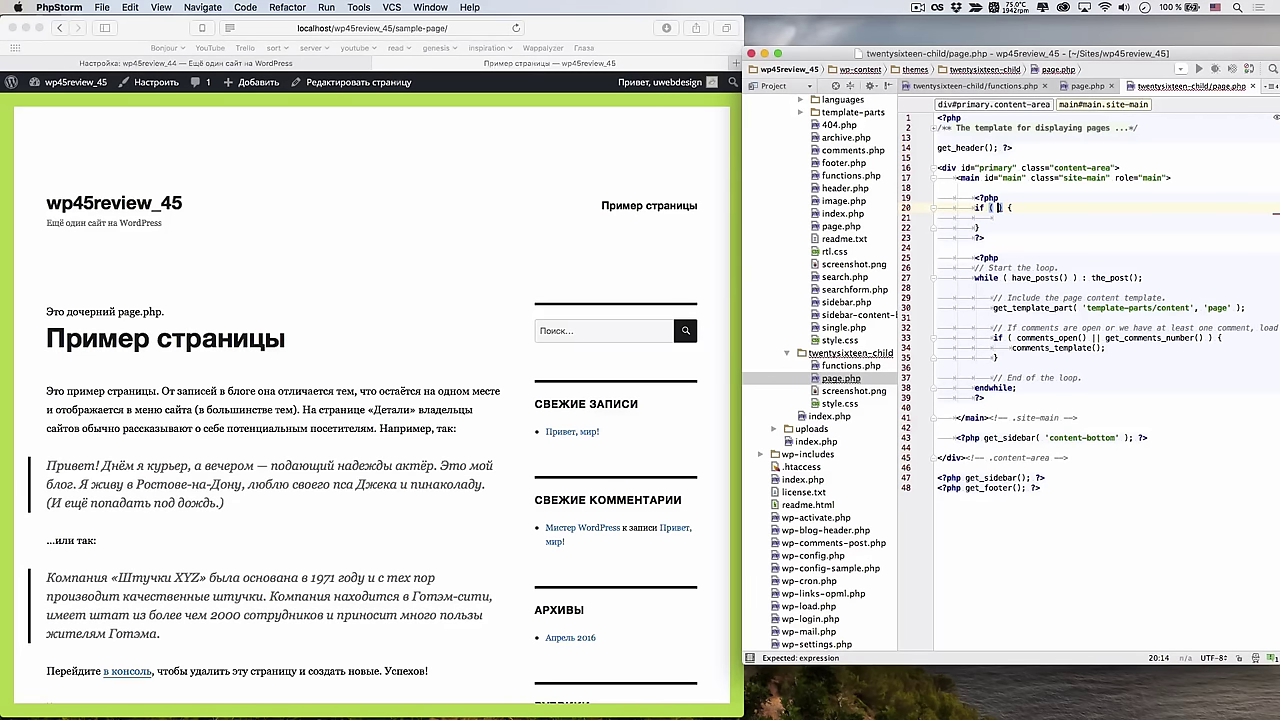
text(u)
key(Return)
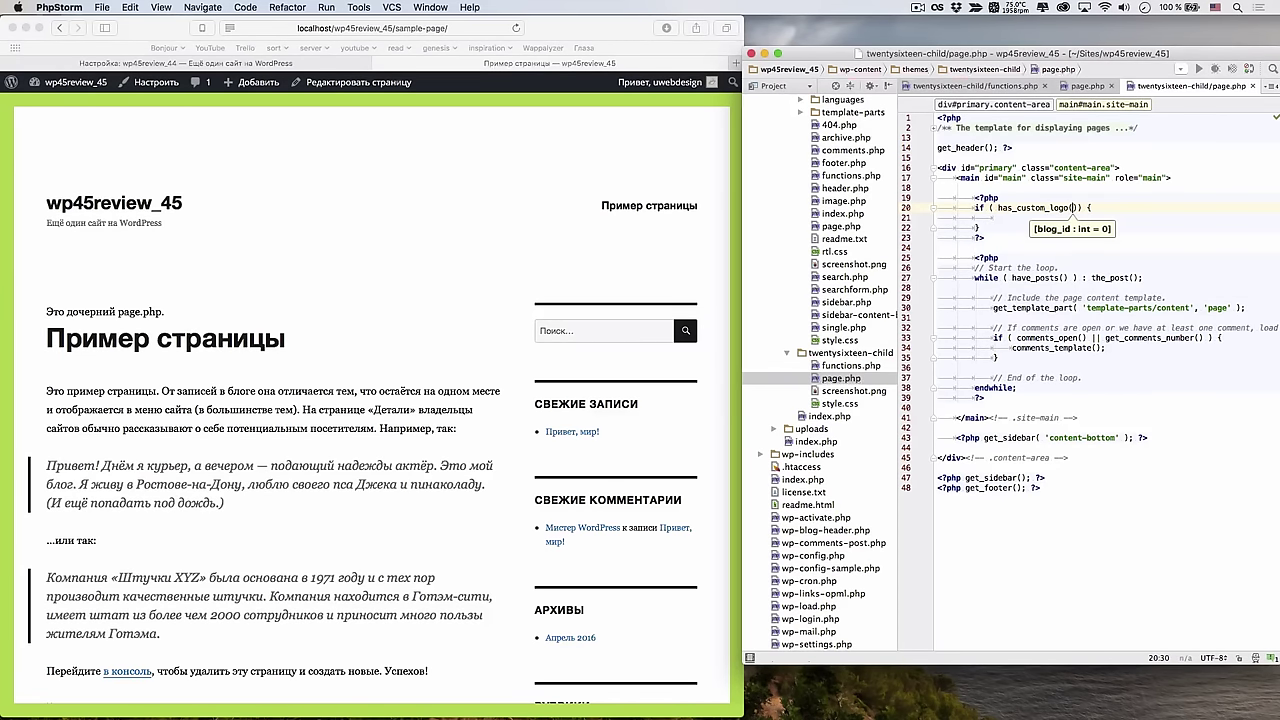
text())
click(993, 217)
text(t)
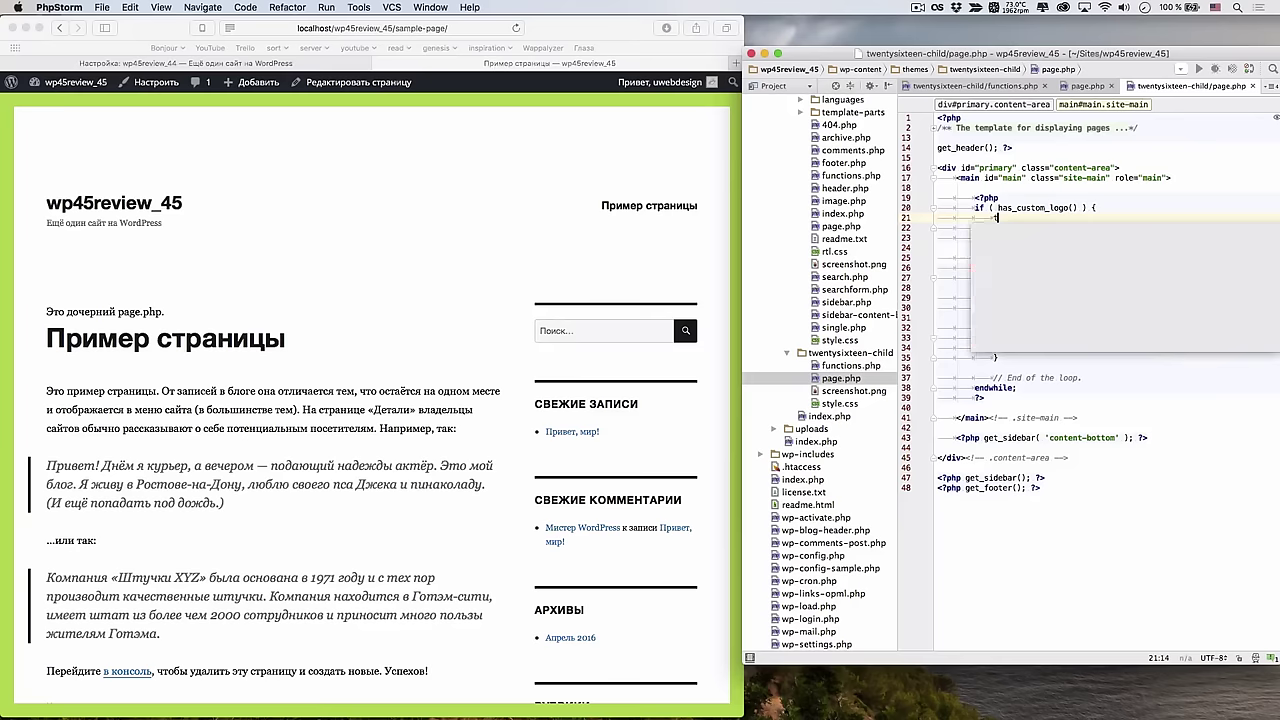
text(he_custom)
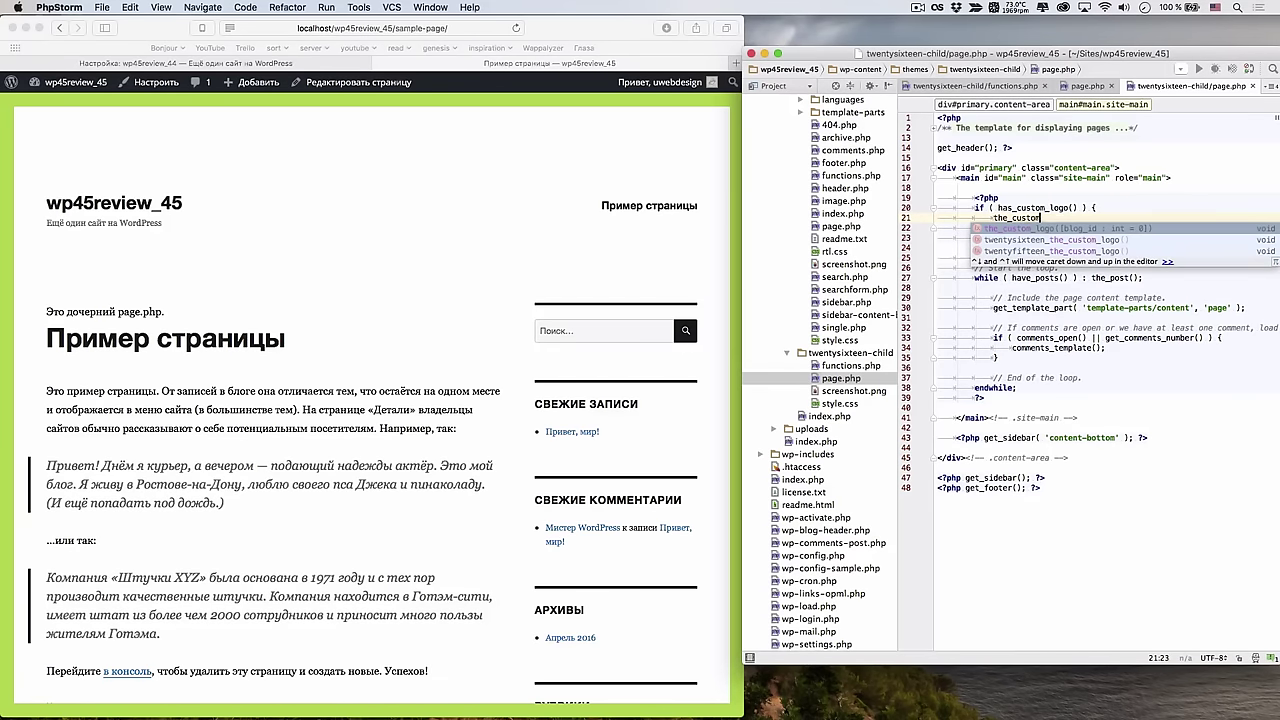
key(Return)
text(;)
Reload the sample page, then add an else branch with the message 'Логотип сайта не определён!'
click(514, 161)
key(super+r)
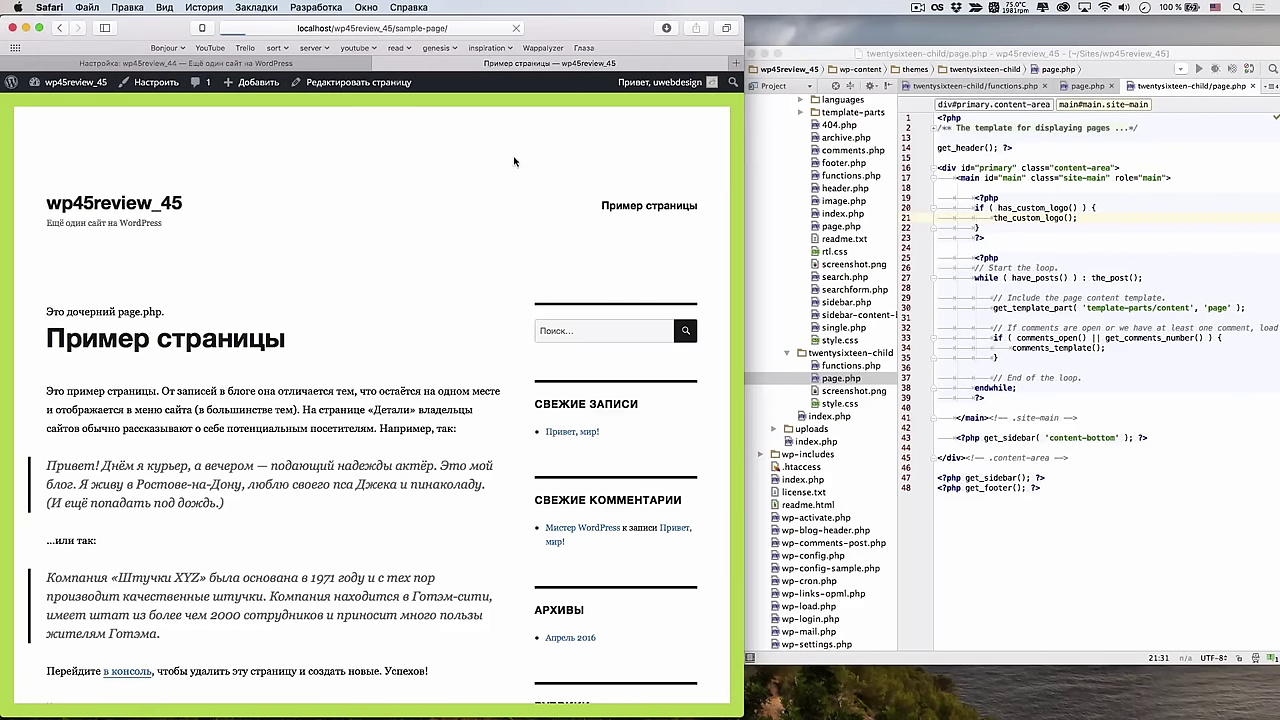
click(1040, 228)
text(else {)
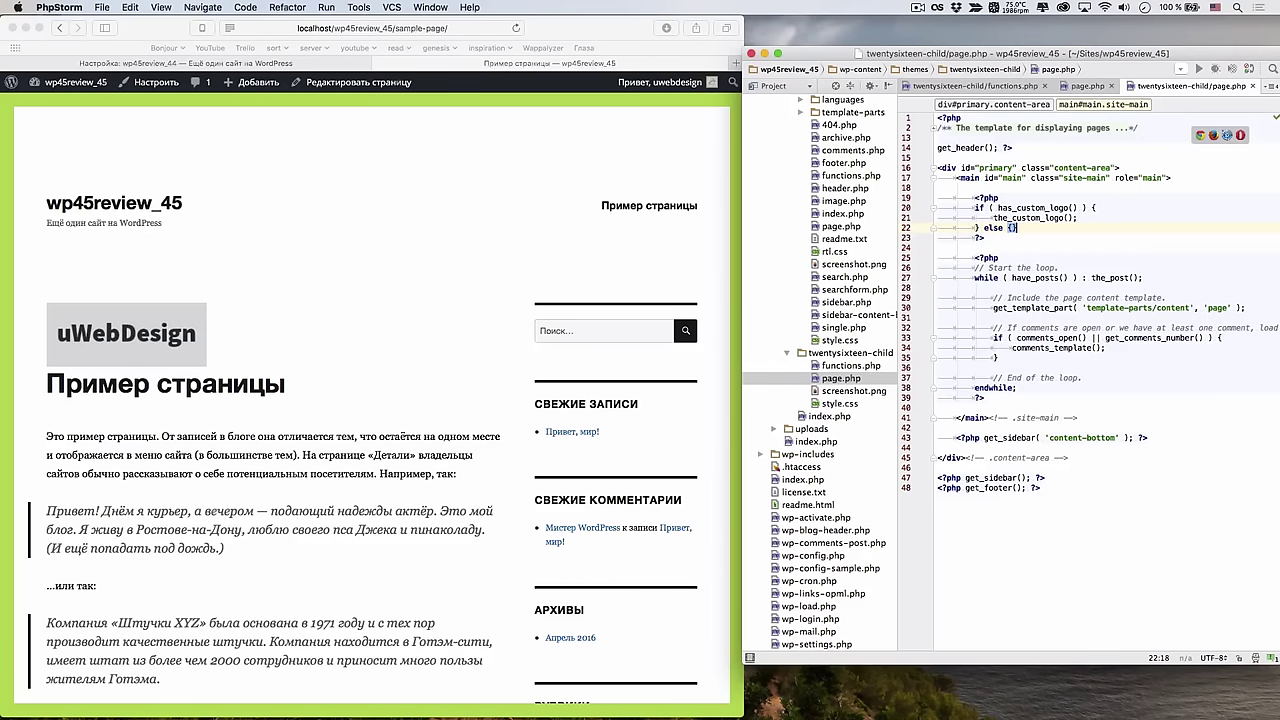
key(Return)
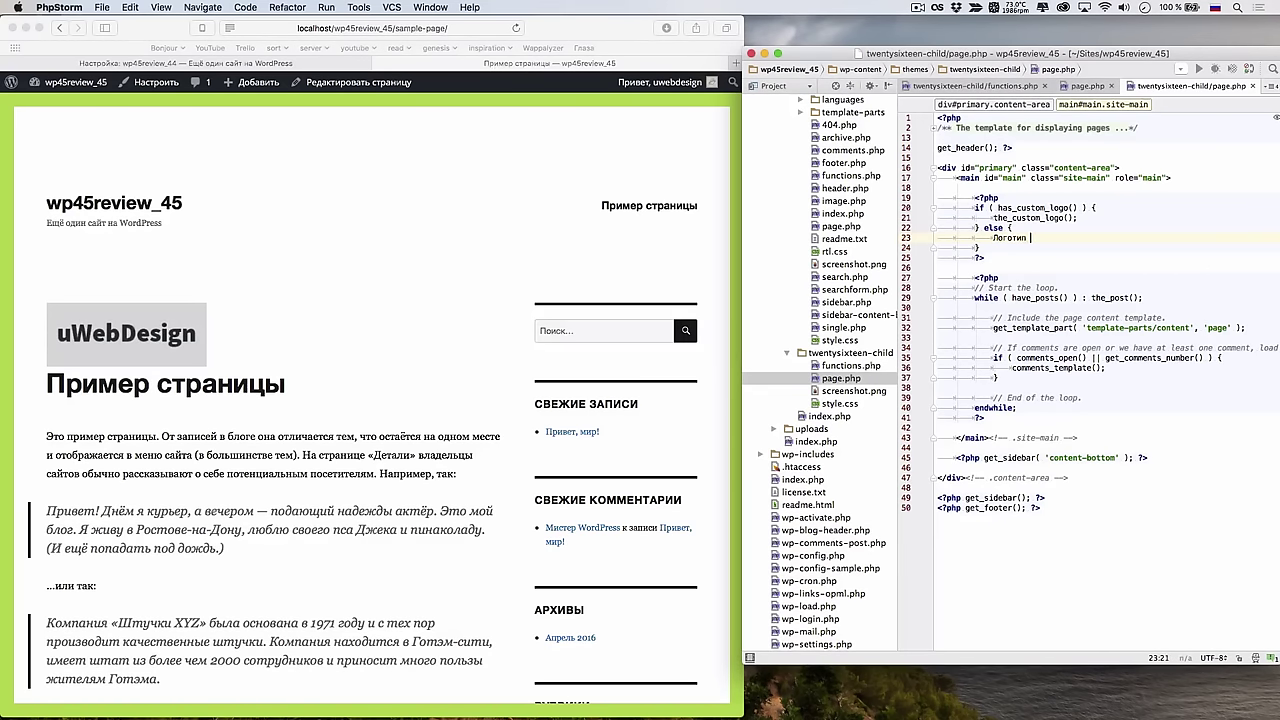
text(Логотип сайта не определе)
text(н!)
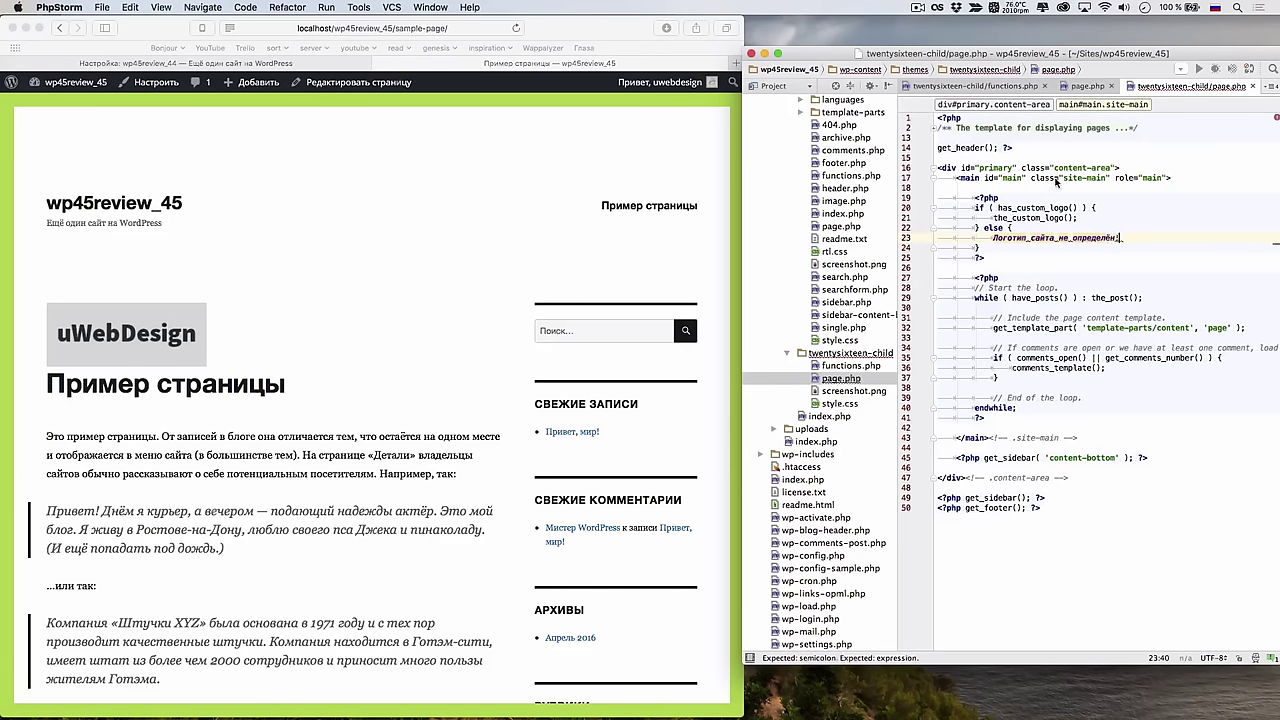
text(')
key(BackSpace)
key(BackSpace)
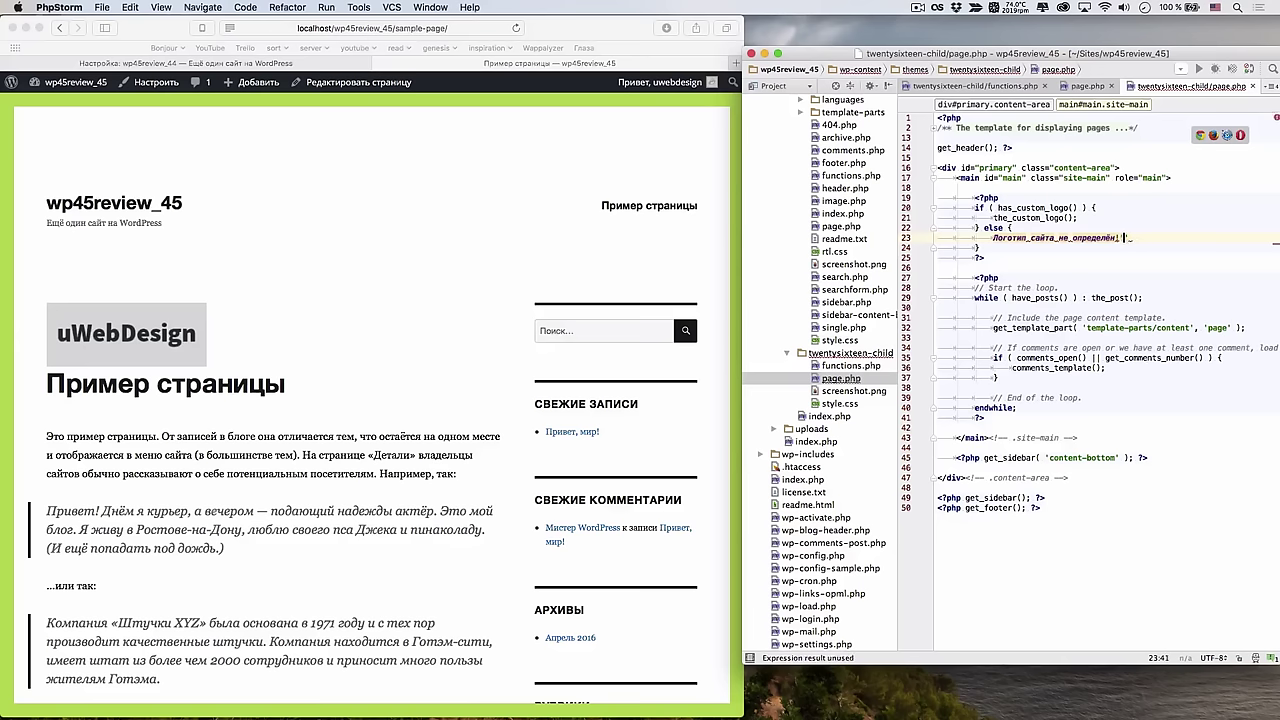
text(')
Turn the message into a correctly quoted echo statement and reload the sample page
click(995, 238)
text(echp)
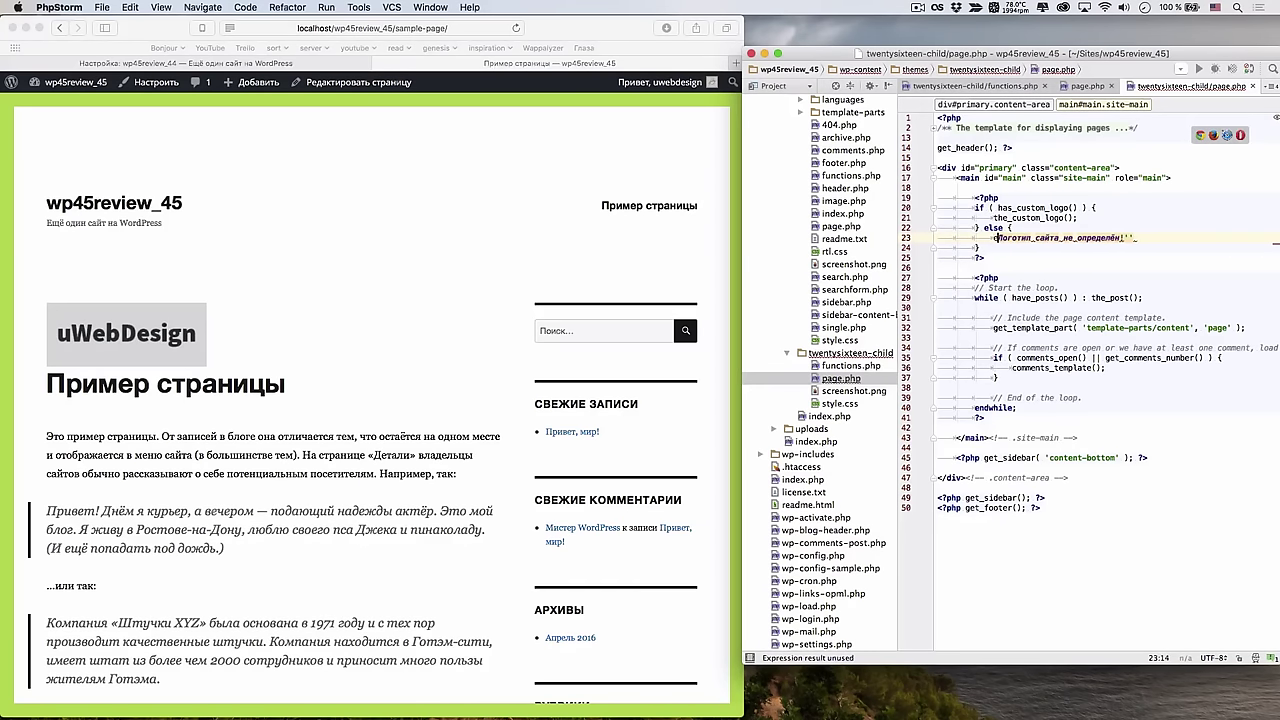
key(BackSpace)
key(BackSpace)
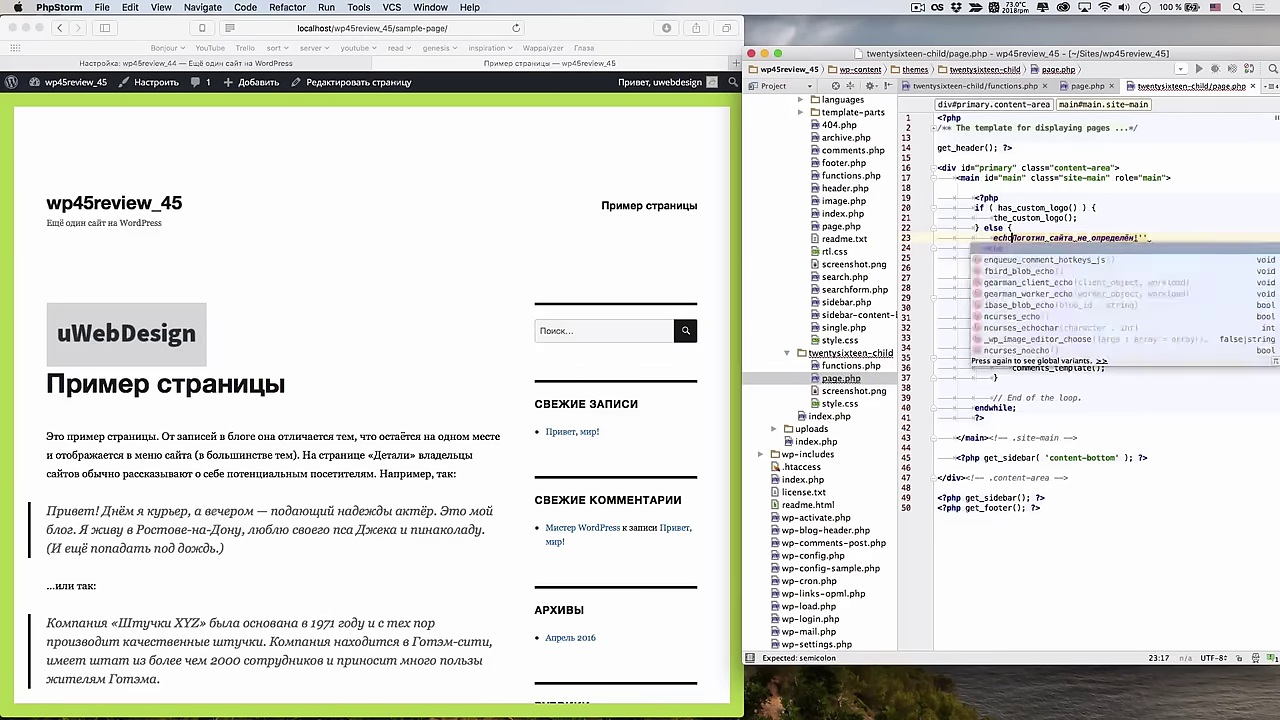
text(o')
click(975, 238)
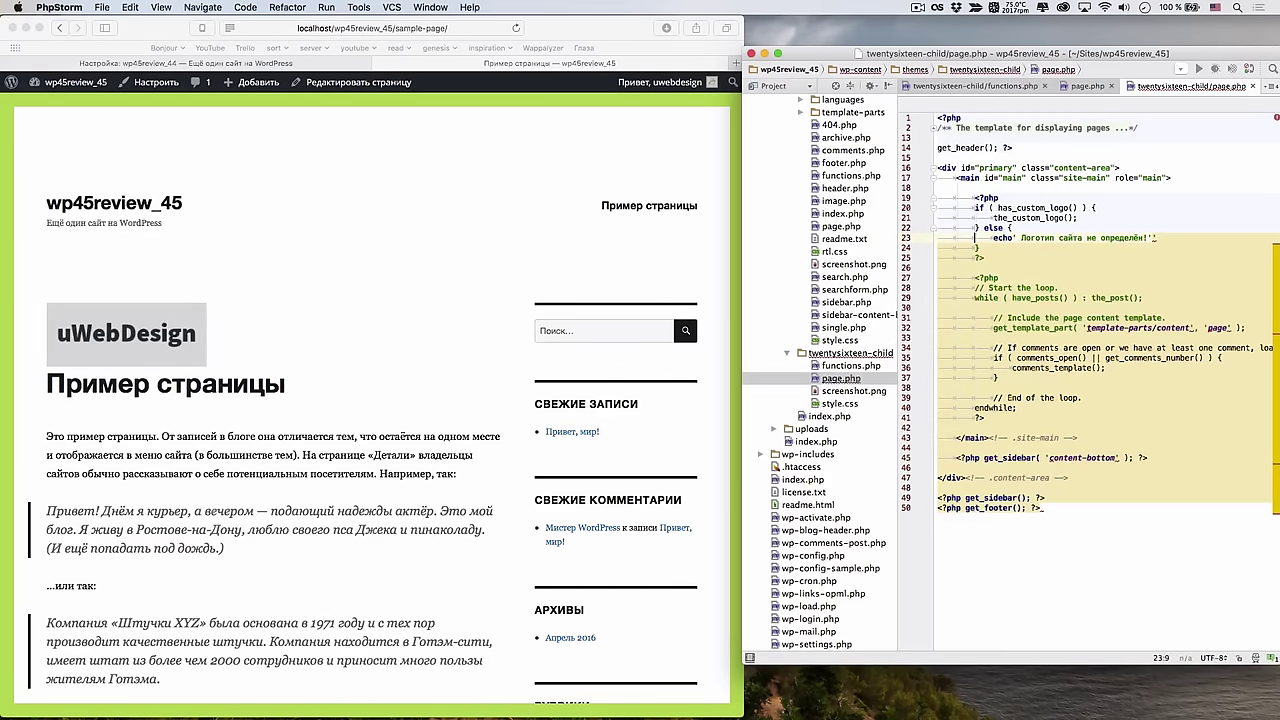
key(Delete)
key(Delete)
text(')
click(1183, 238)
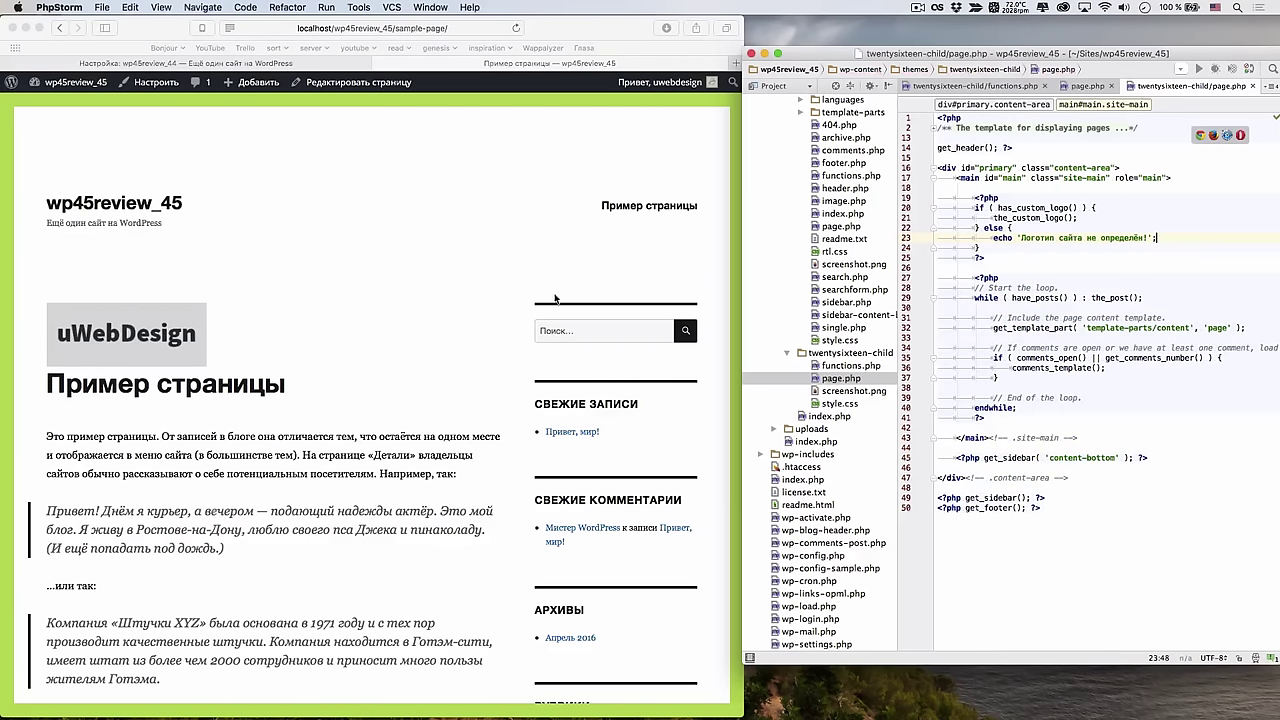
click(289, 227)
key(super+r)
Open the Customizer's Site Identity, then comment out remove_theme_support('custom-logo') in child functions.php
click(152, 82)
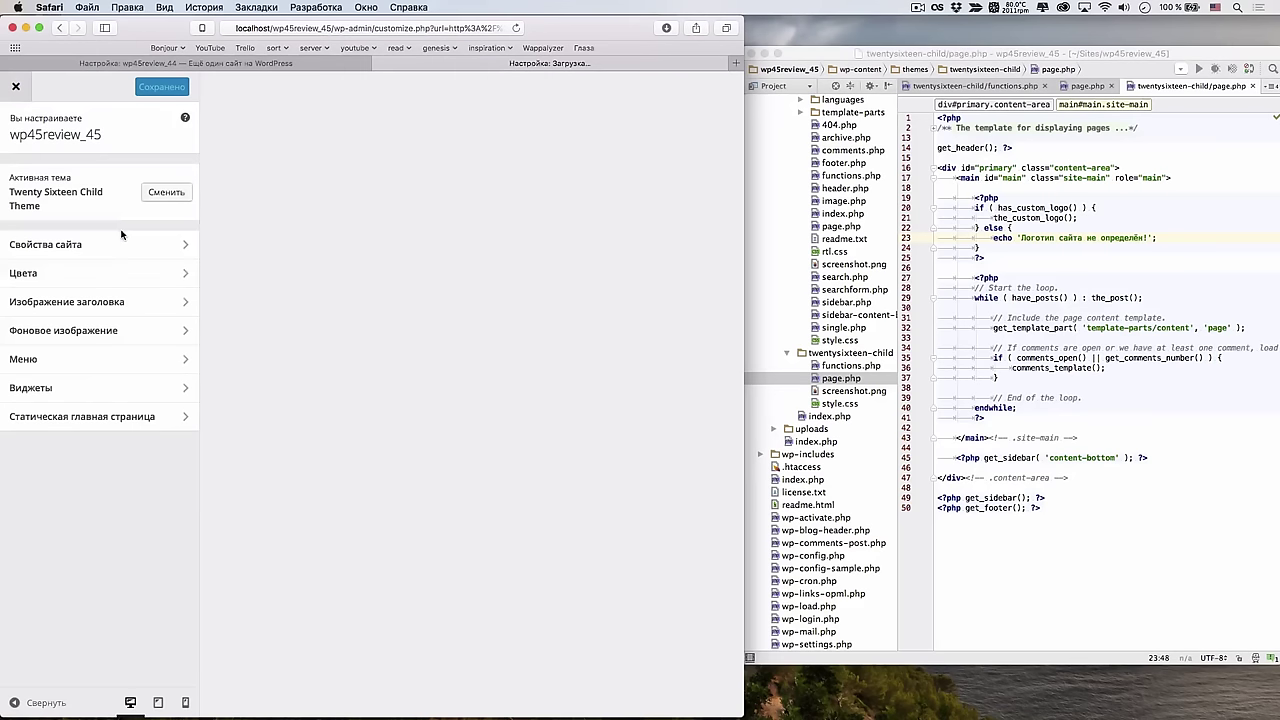
click(60, 246)
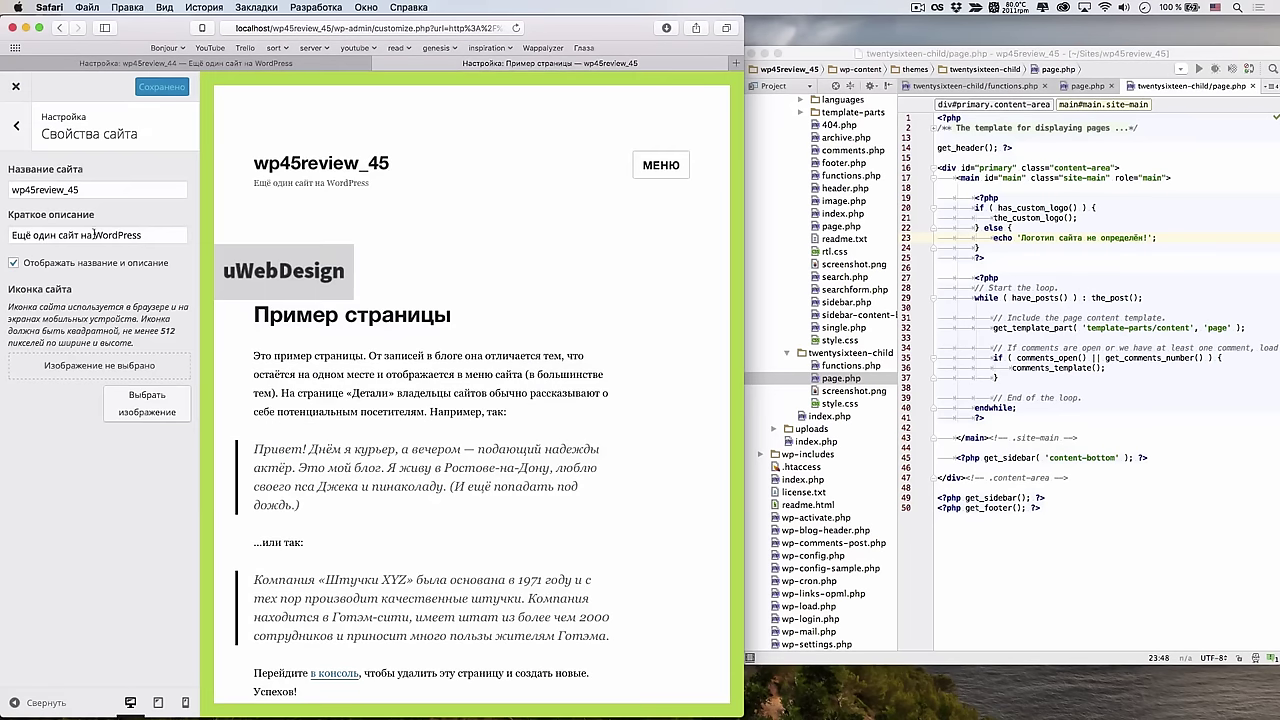
click(1080, 92)
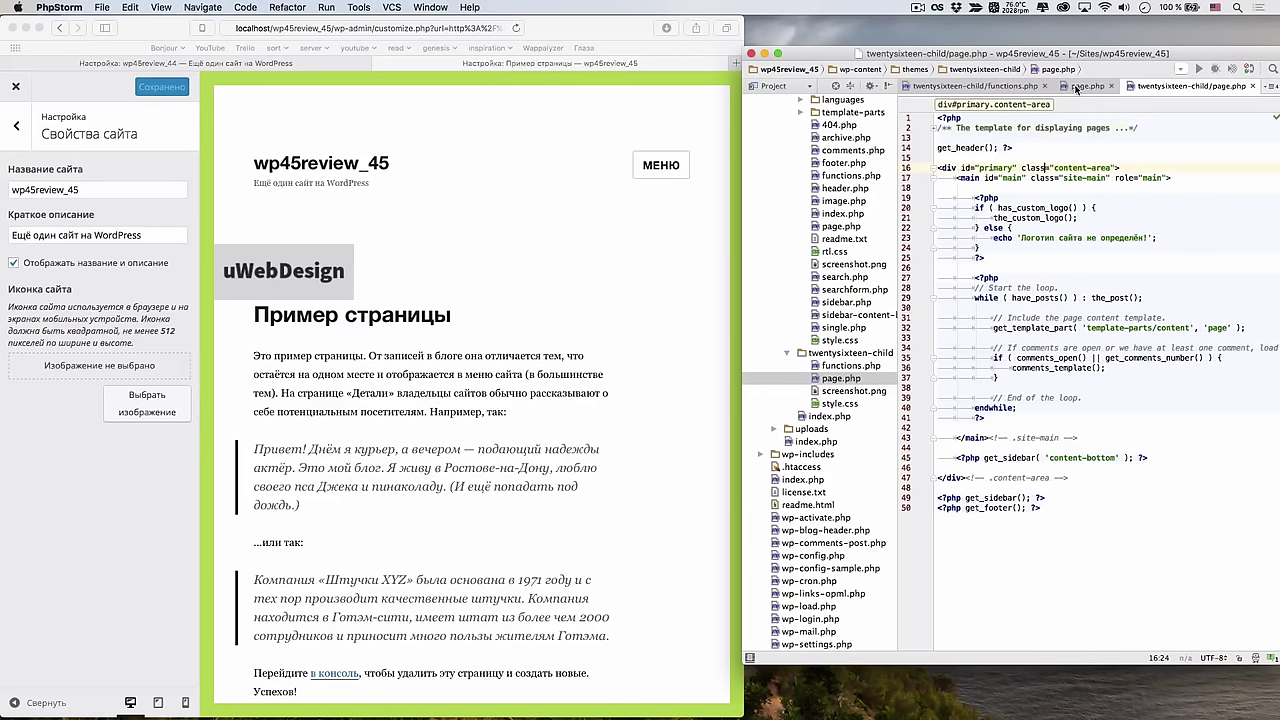
click(1021, 87)
key(Up)
key(Up)
key(Up)
key(Up)
key(Up)
key(Up)
key(super+slash)
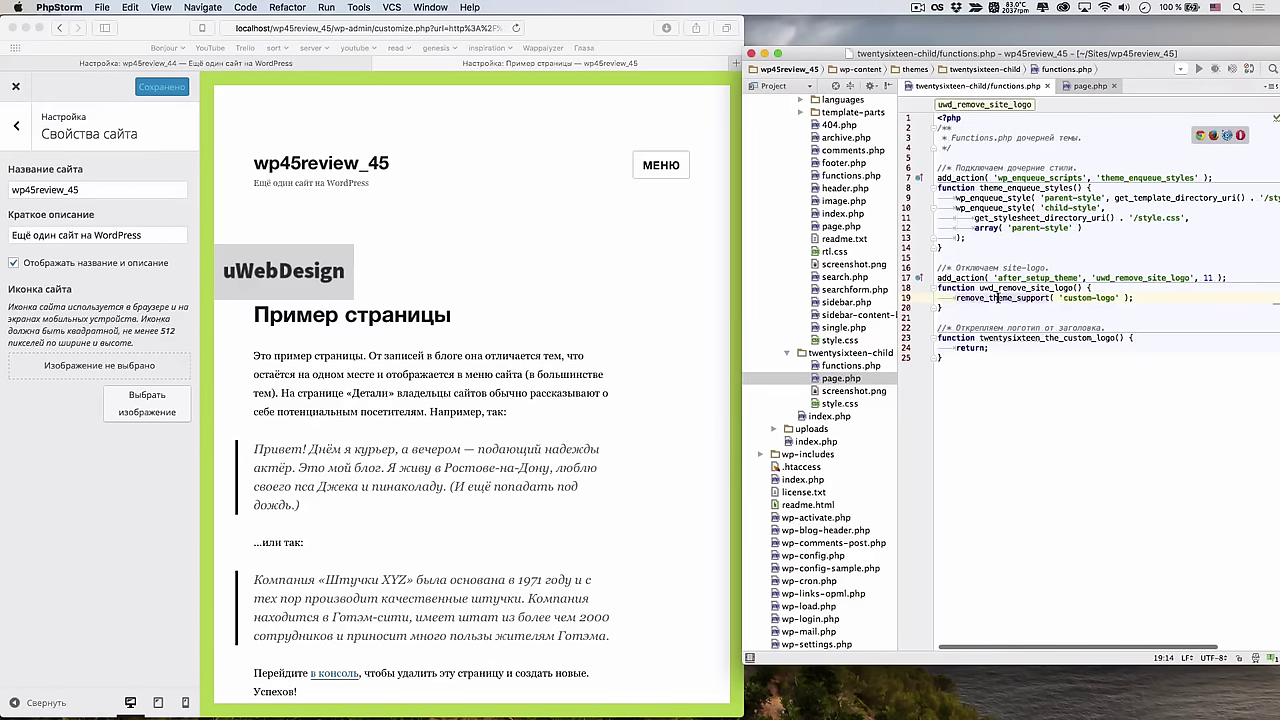
Reload the Customizer, check Site Identity for the restored logo setting, and close it
click(146, 220)
key(super+r)
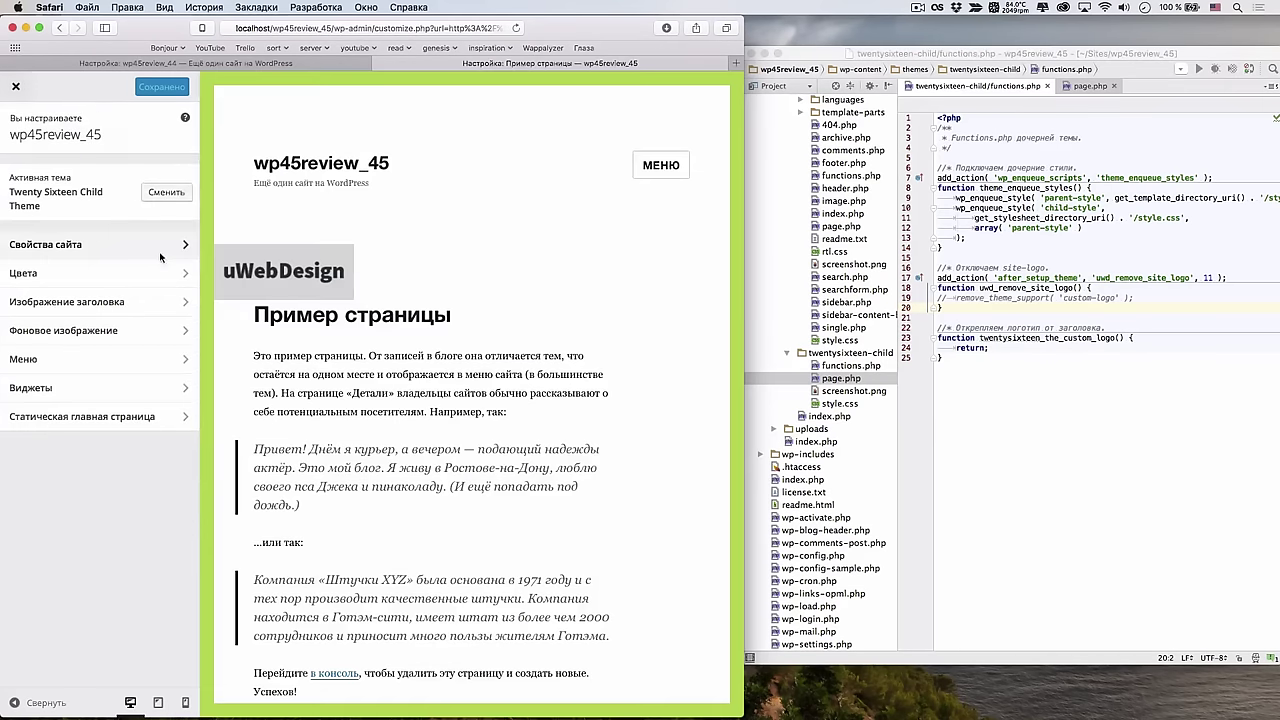
click(90, 244)
click(52, 272)
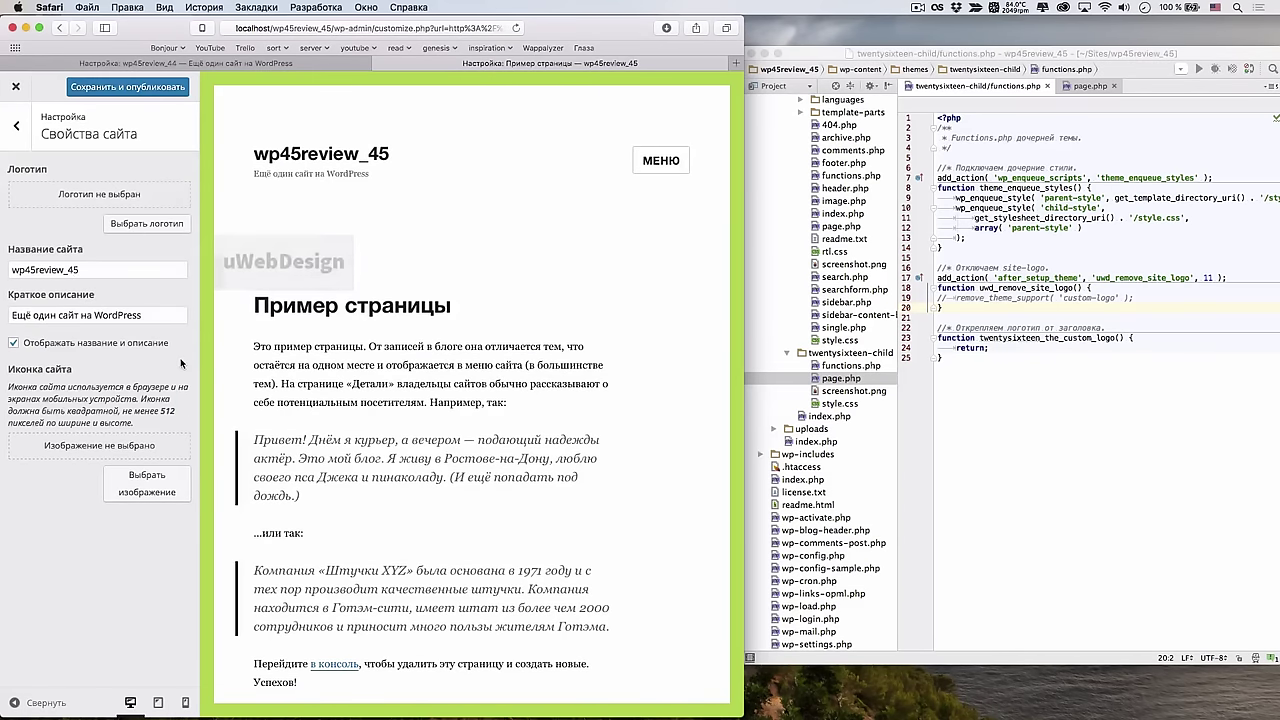
click(111, 88)
click(20, 86)
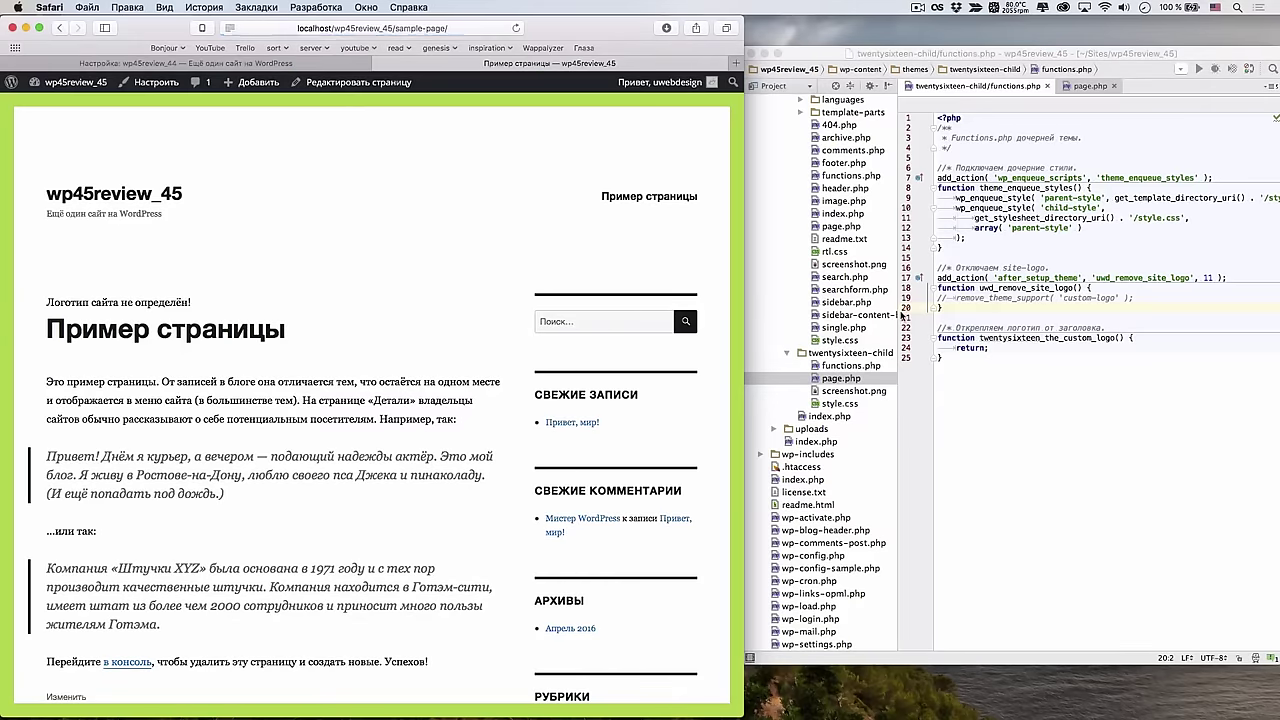
click(1090, 385)
click(1087, 86)
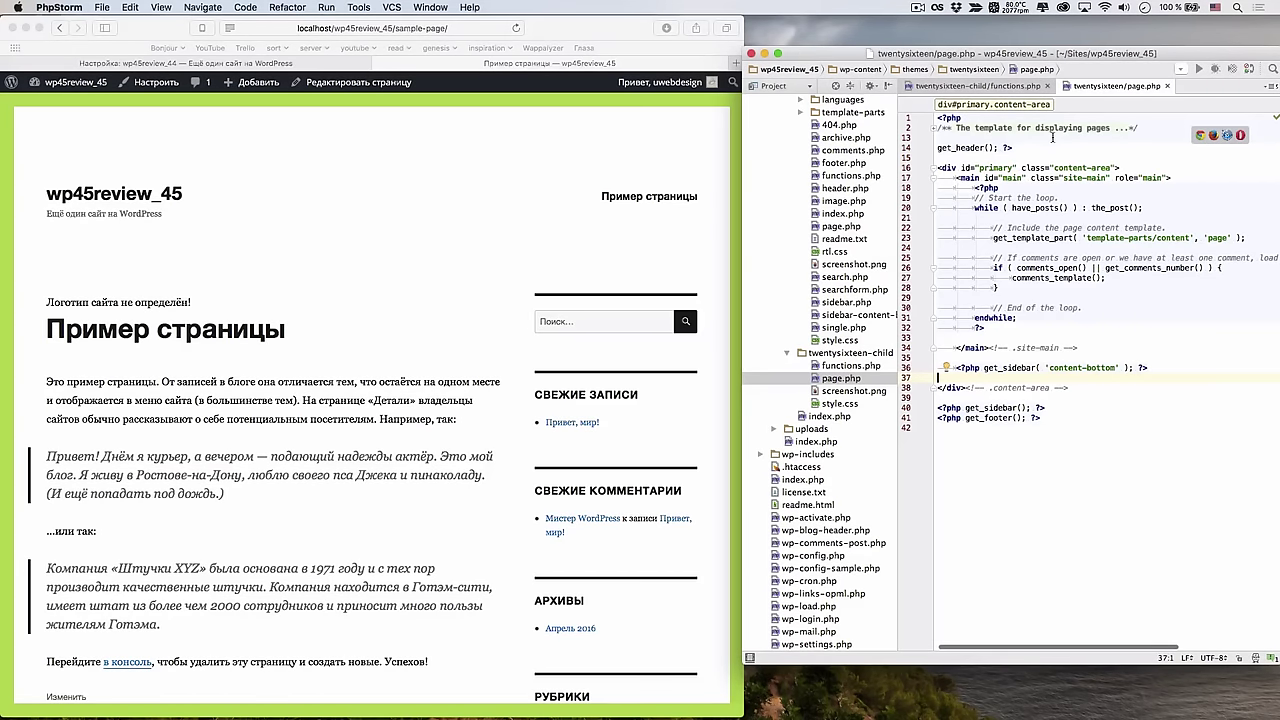
Close the parent page.php and open the child theme's page.php
click(1019, 87)
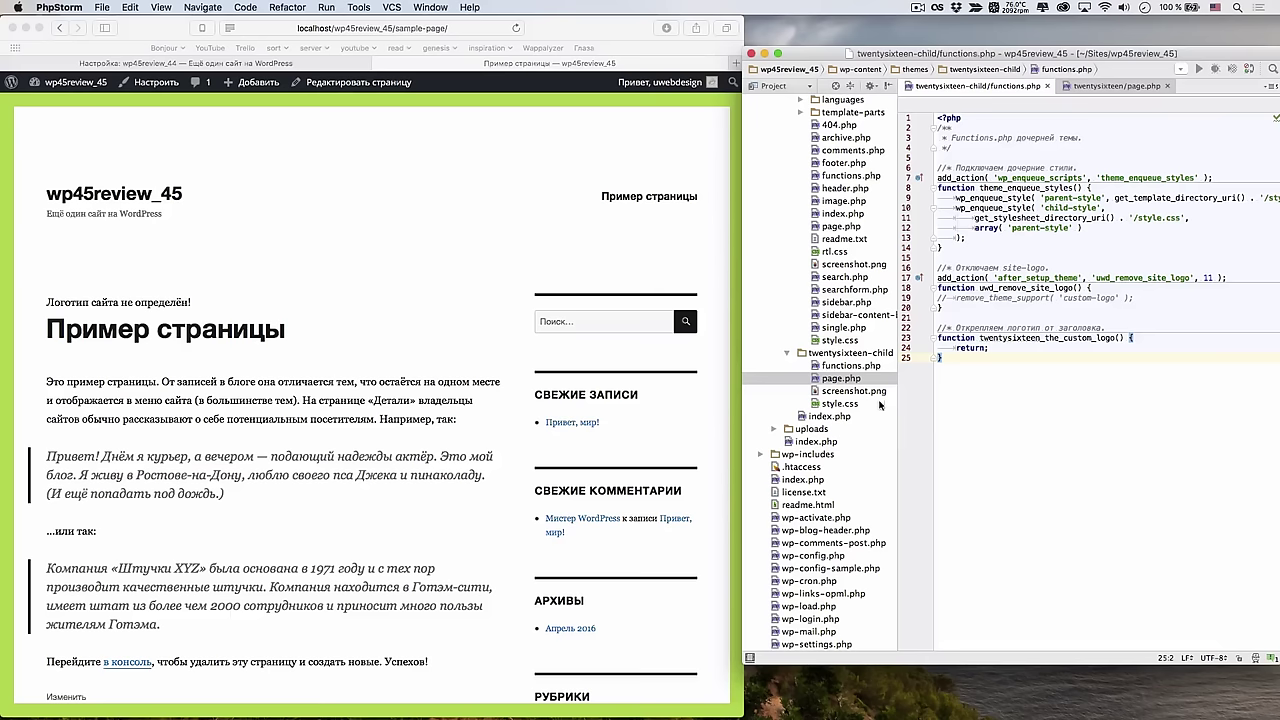
click(1168, 87)
double_click(848, 378)
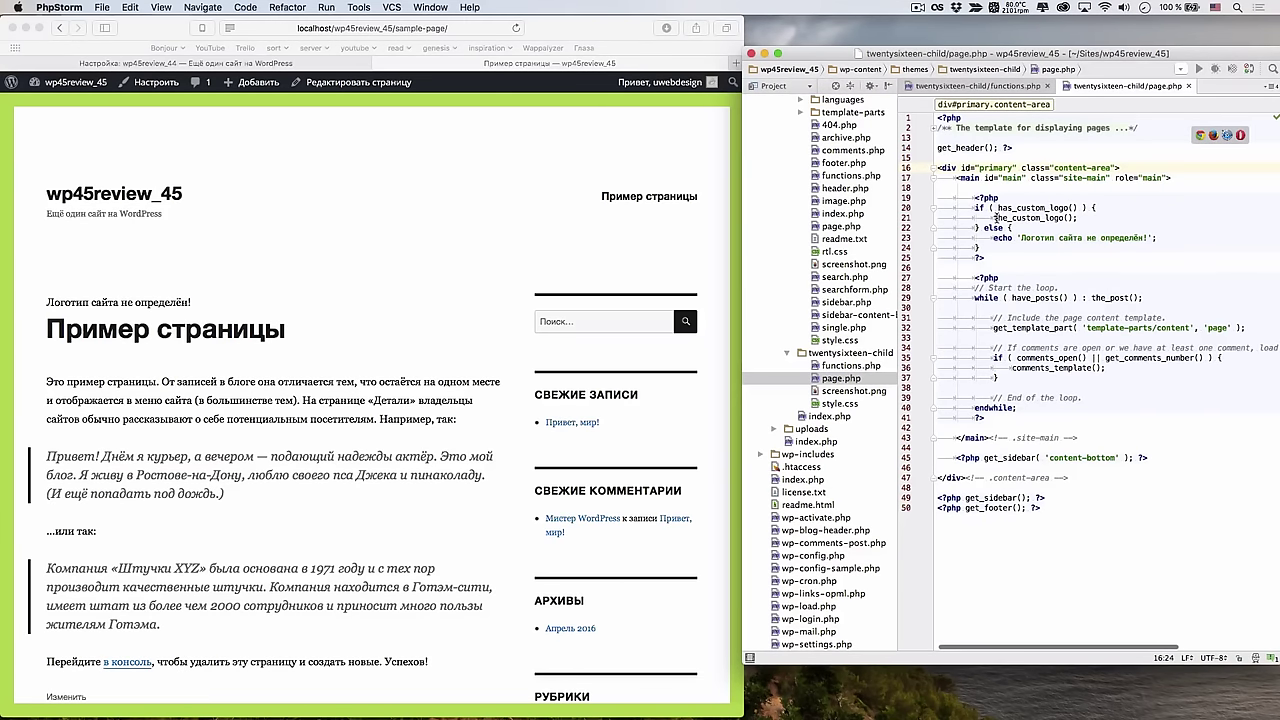
click(1172, 237)
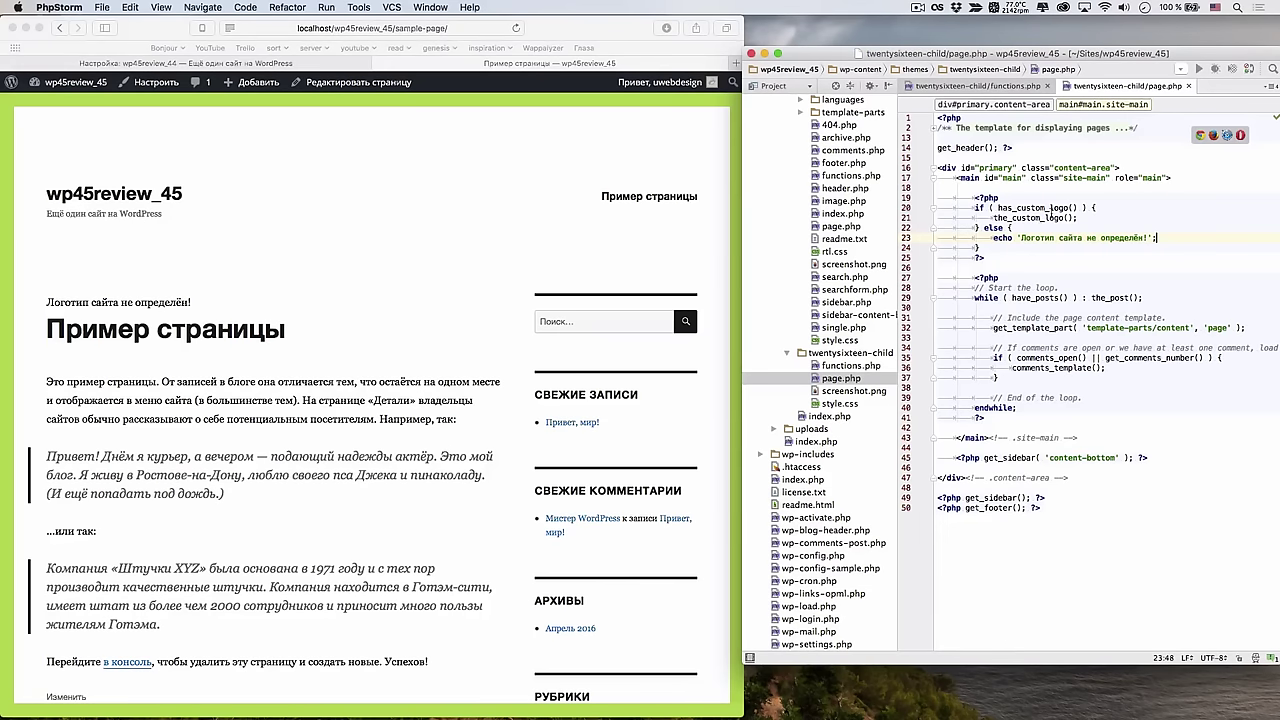
Replace the_custom_logo(); with var_dump( get_custom_logo() ); and reformat the code
drag(1078, 217, 993, 217)
text(var_dump();)
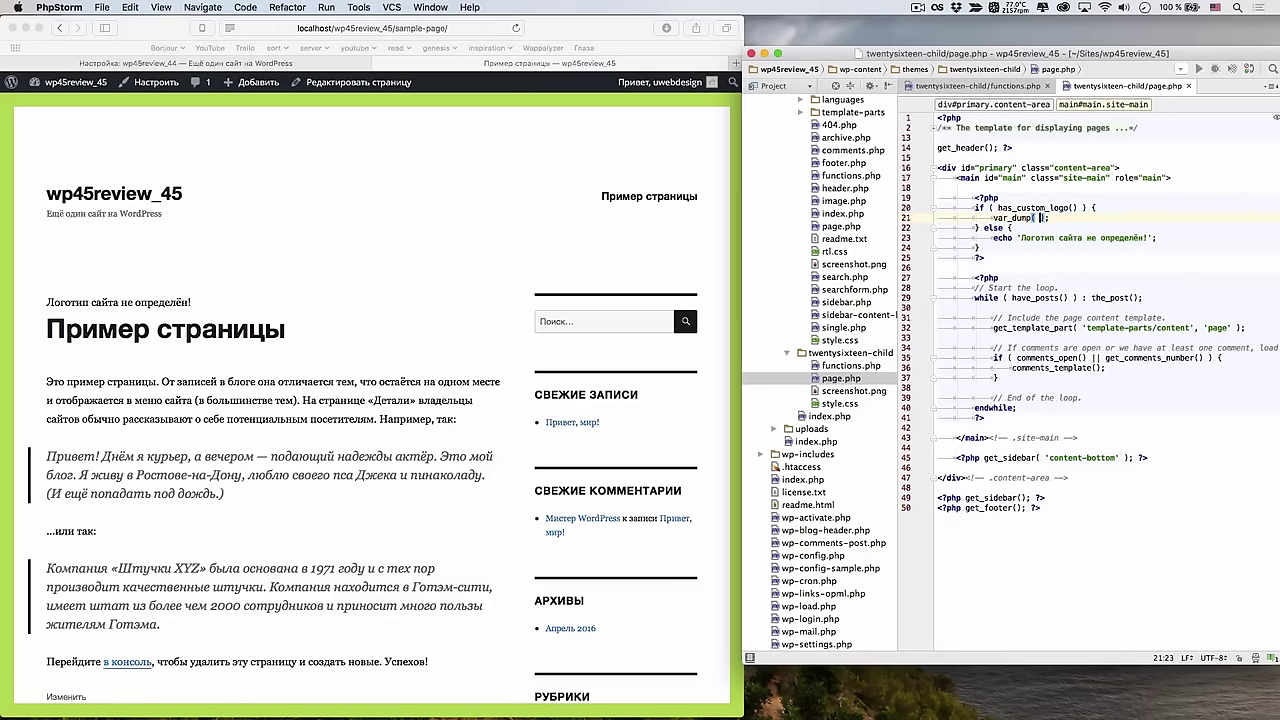
text(get_cu)
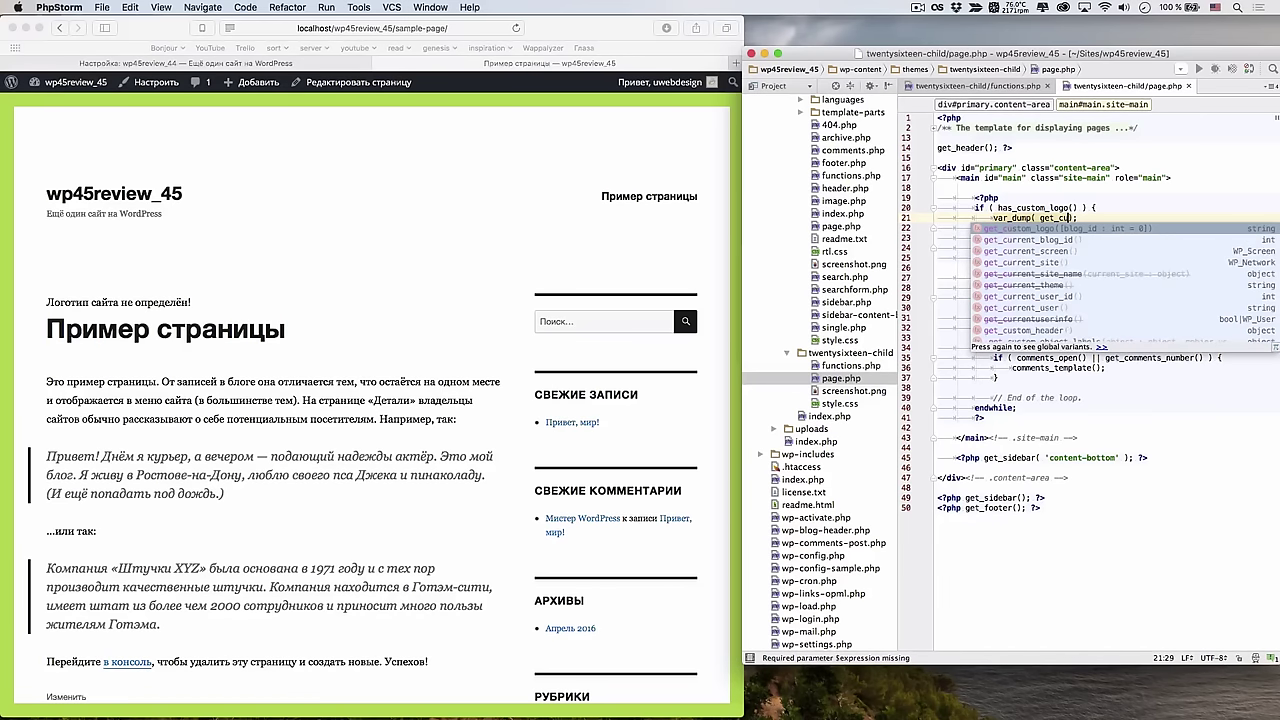
key(Return)
key(Right)
key(Right)
key(Right)
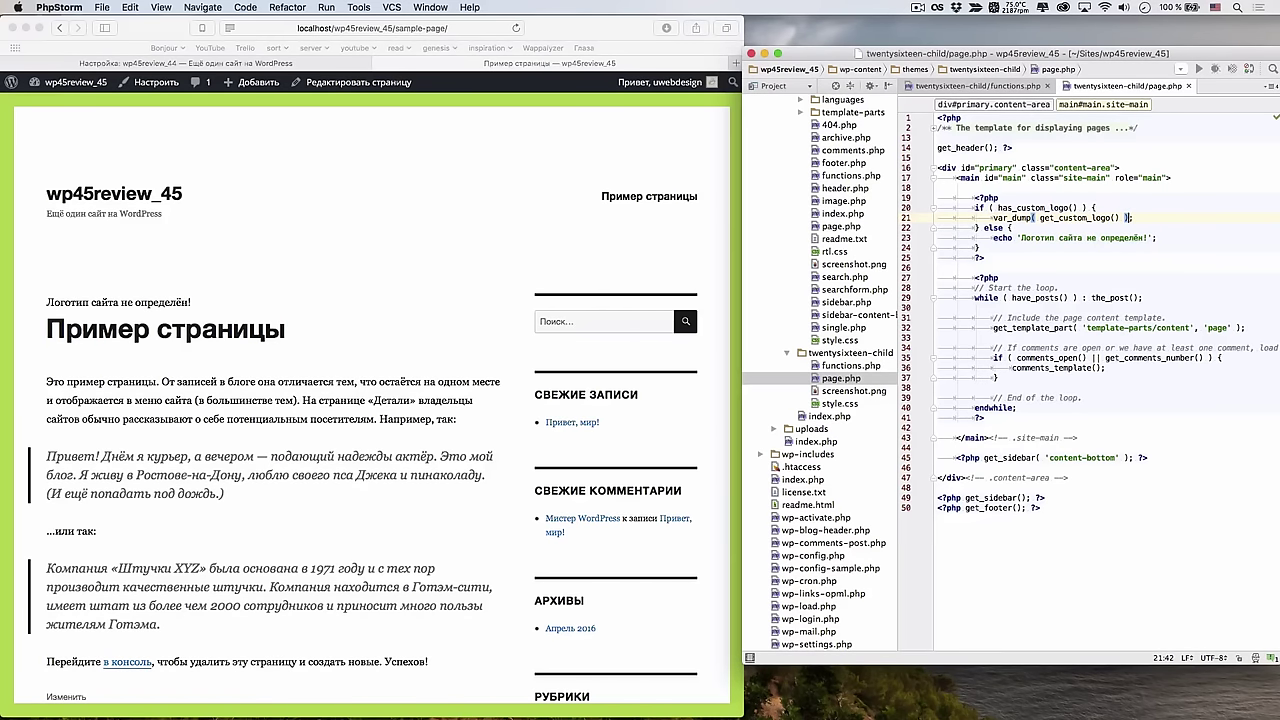
key(super+alt+l)
click(1010, 228)
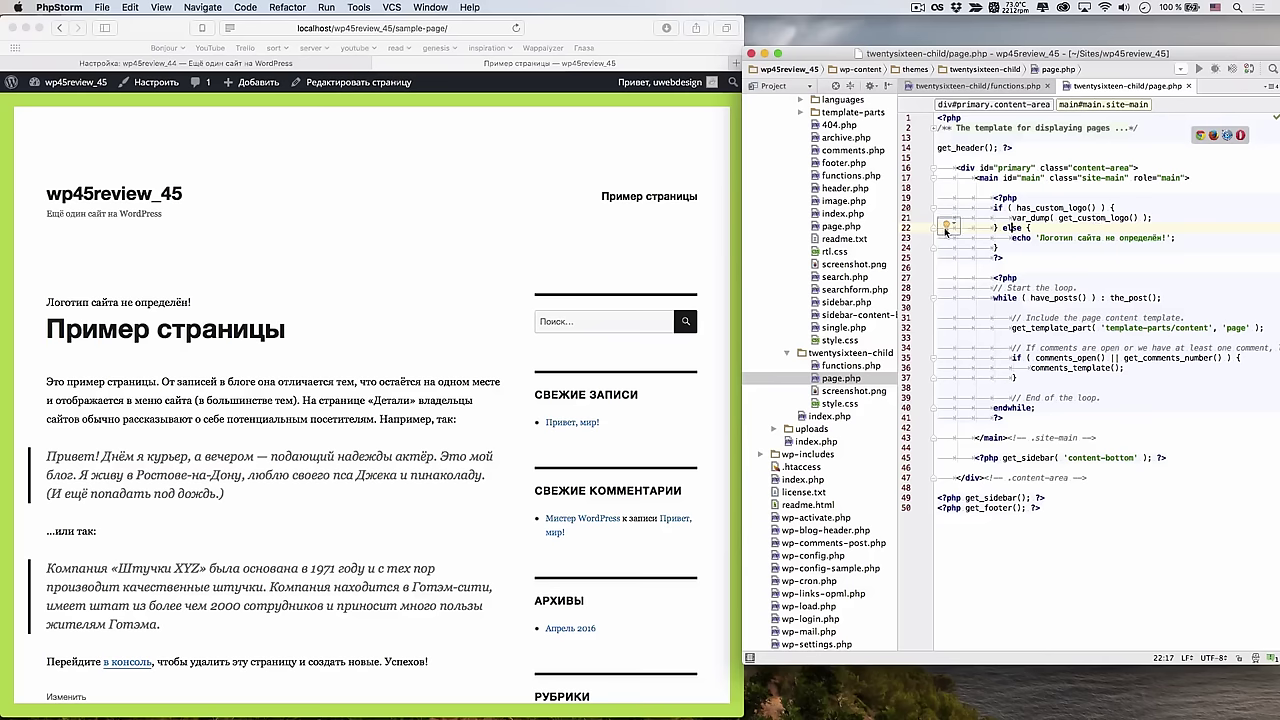
click(610, 237)
Choose cropped-site_logo.jpg as the site logo without cropping, then inspect the dumped logo markup
key(super+r)
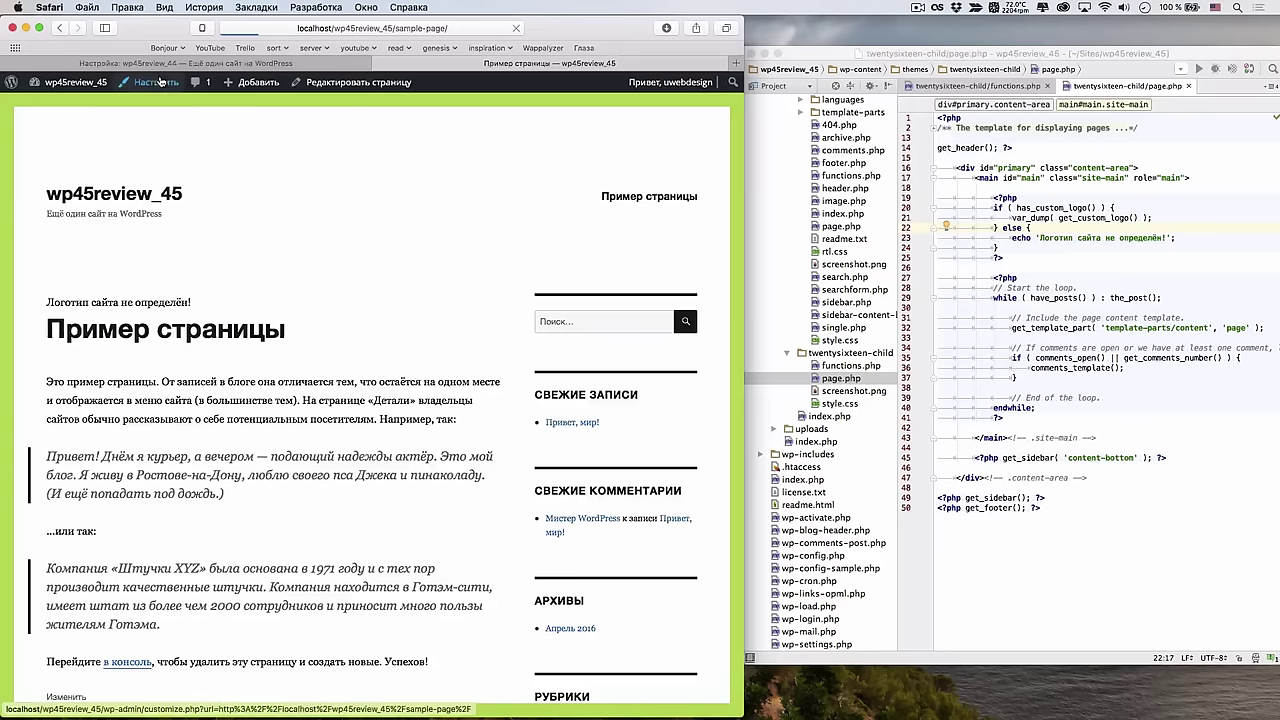
click(156, 83)
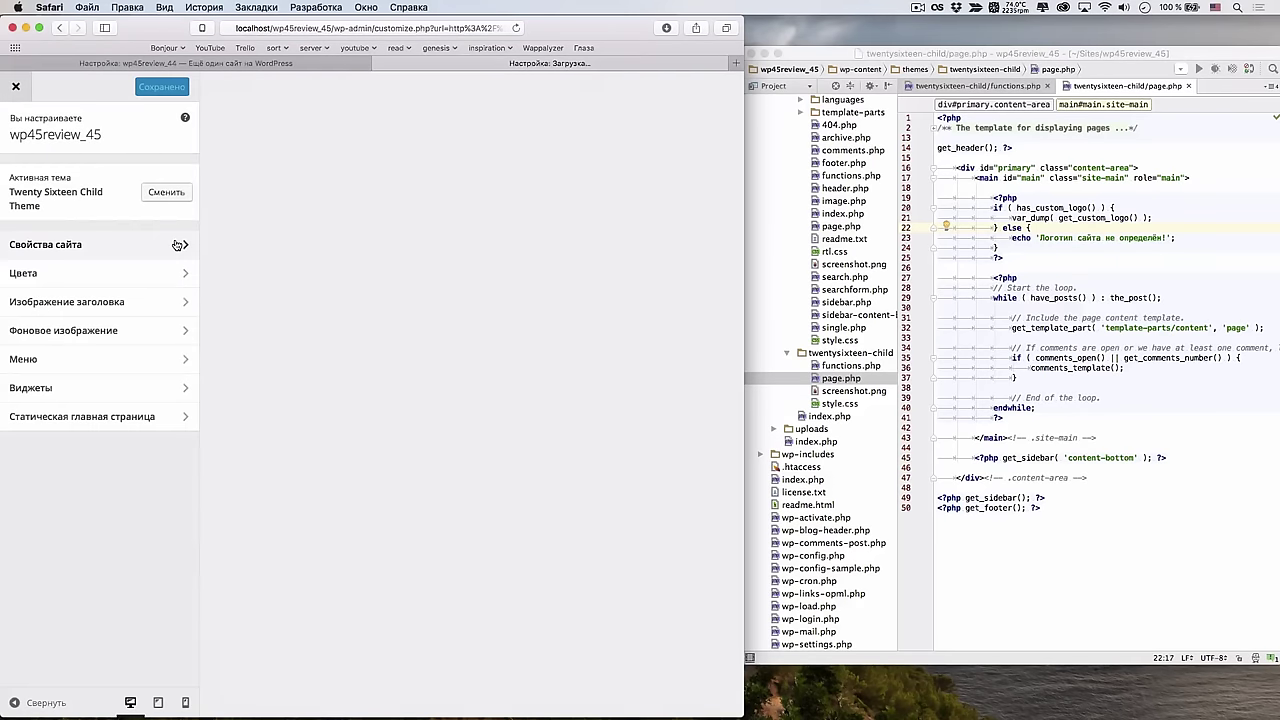
click(177, 246)
click(137, 229)
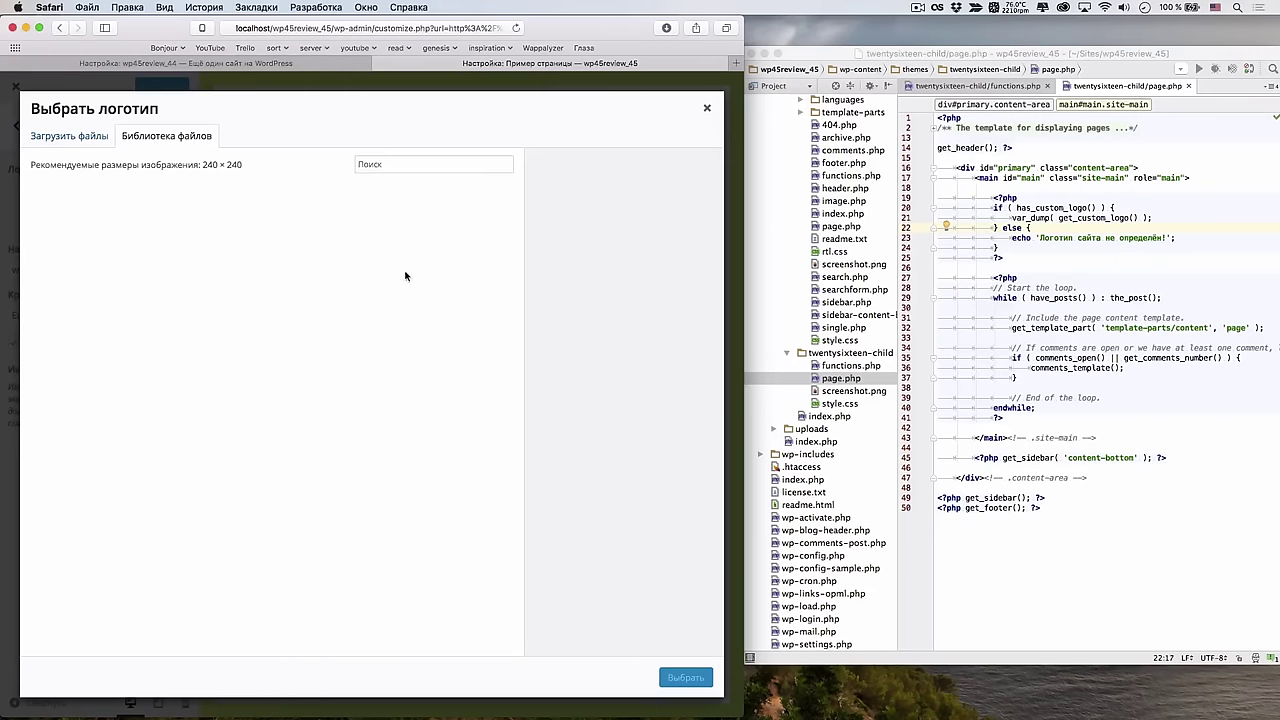
click(116, 246)
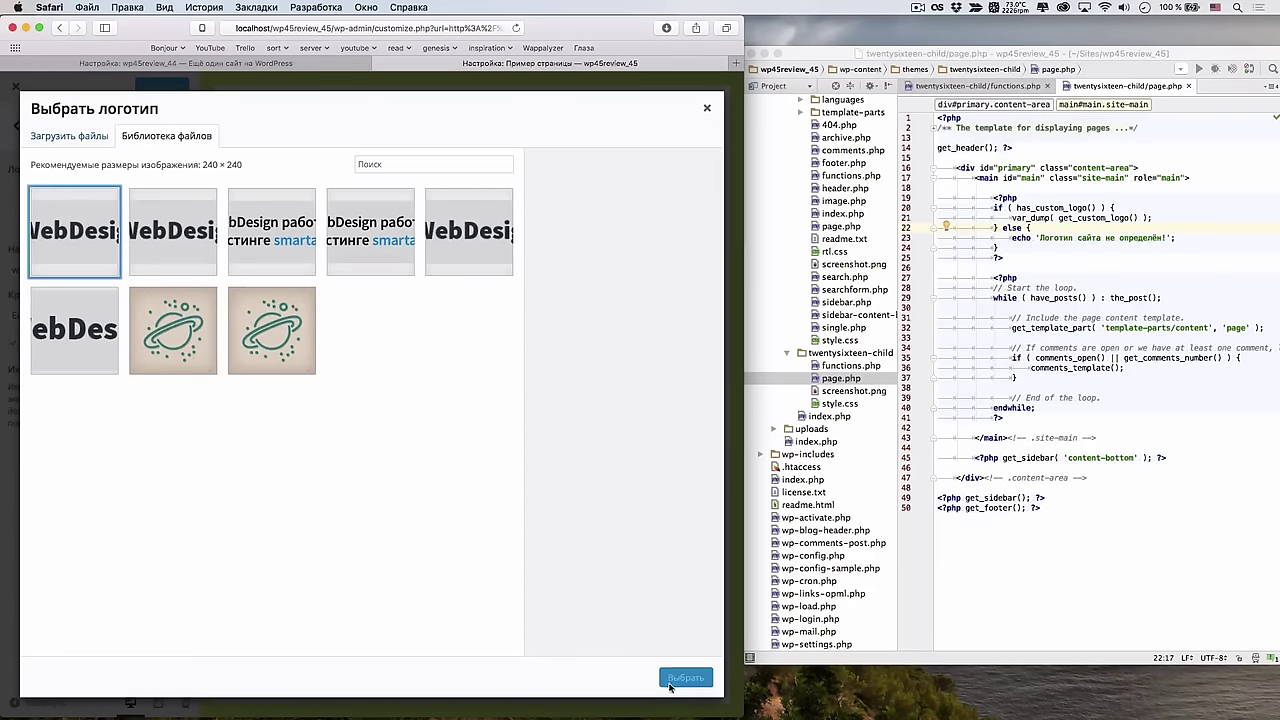
click(466, 266)
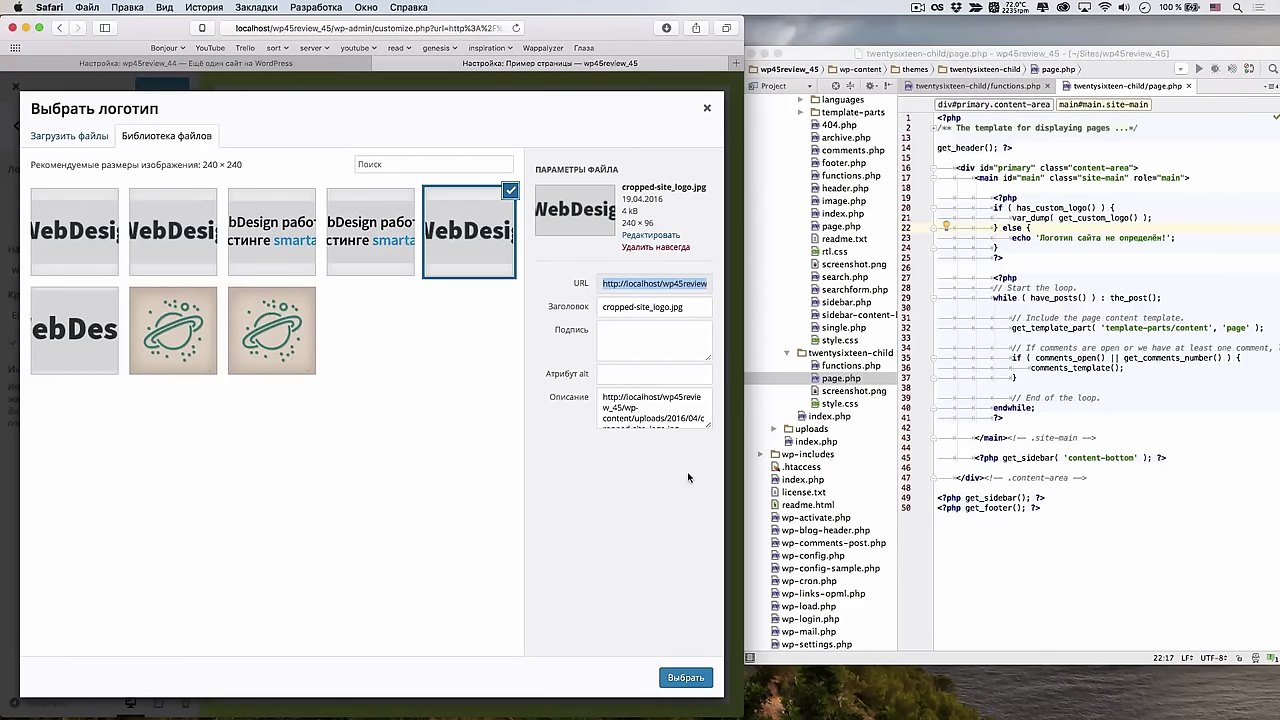
click(685, 678)
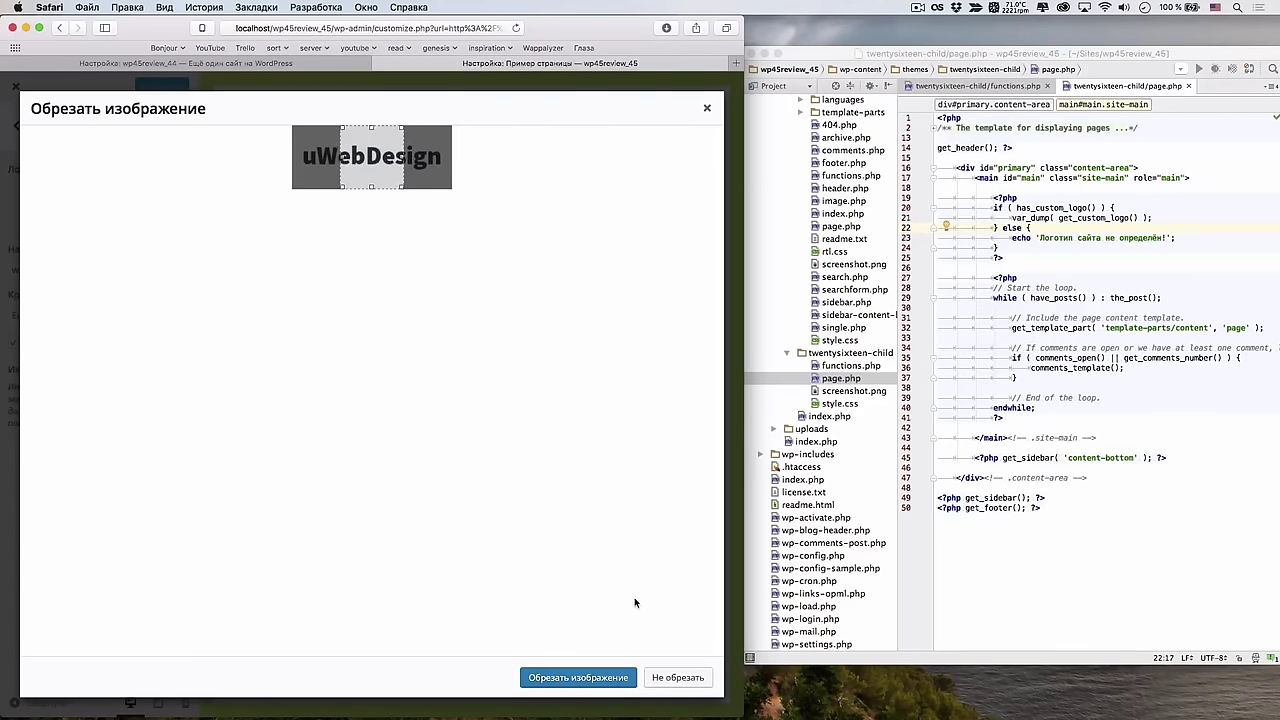
click(678, 679)
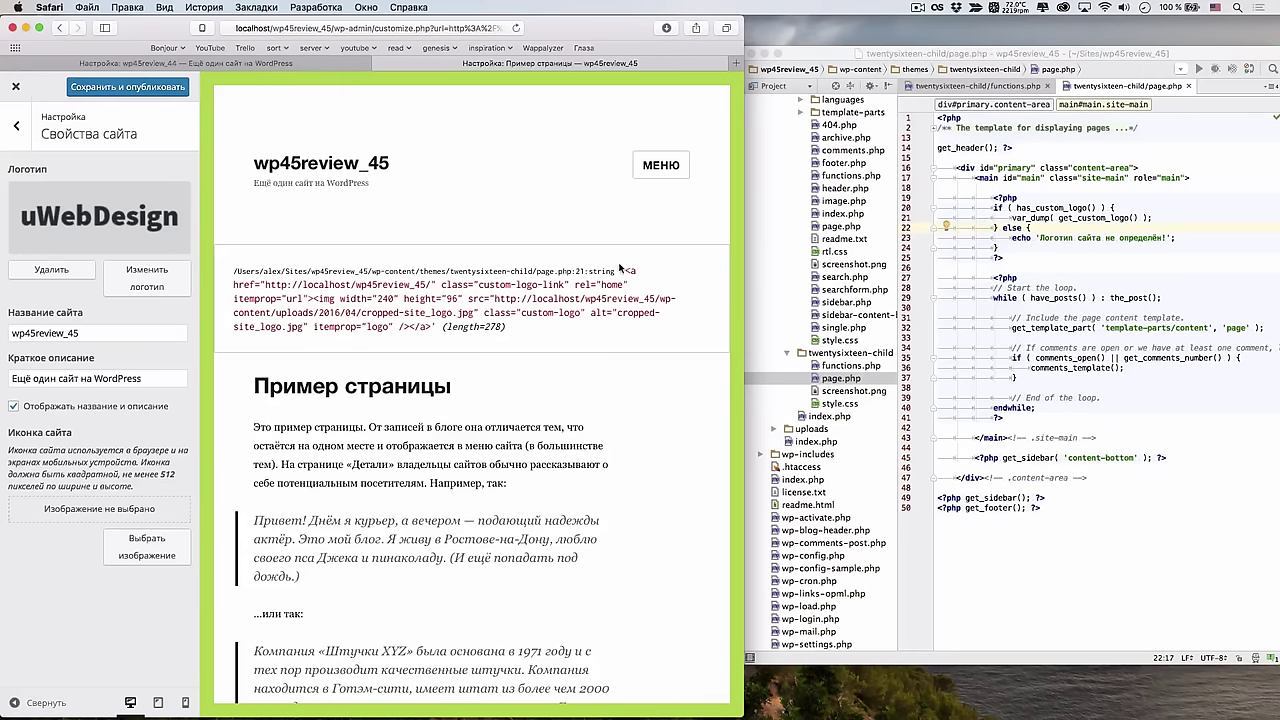
drag(622, 268, 610, 286)
click(610, 287)
Stay in the Customizer, then delete the child theme's page.php in PhpStorm
click(16, 86)
click(645, 252)
click(1028, 264)
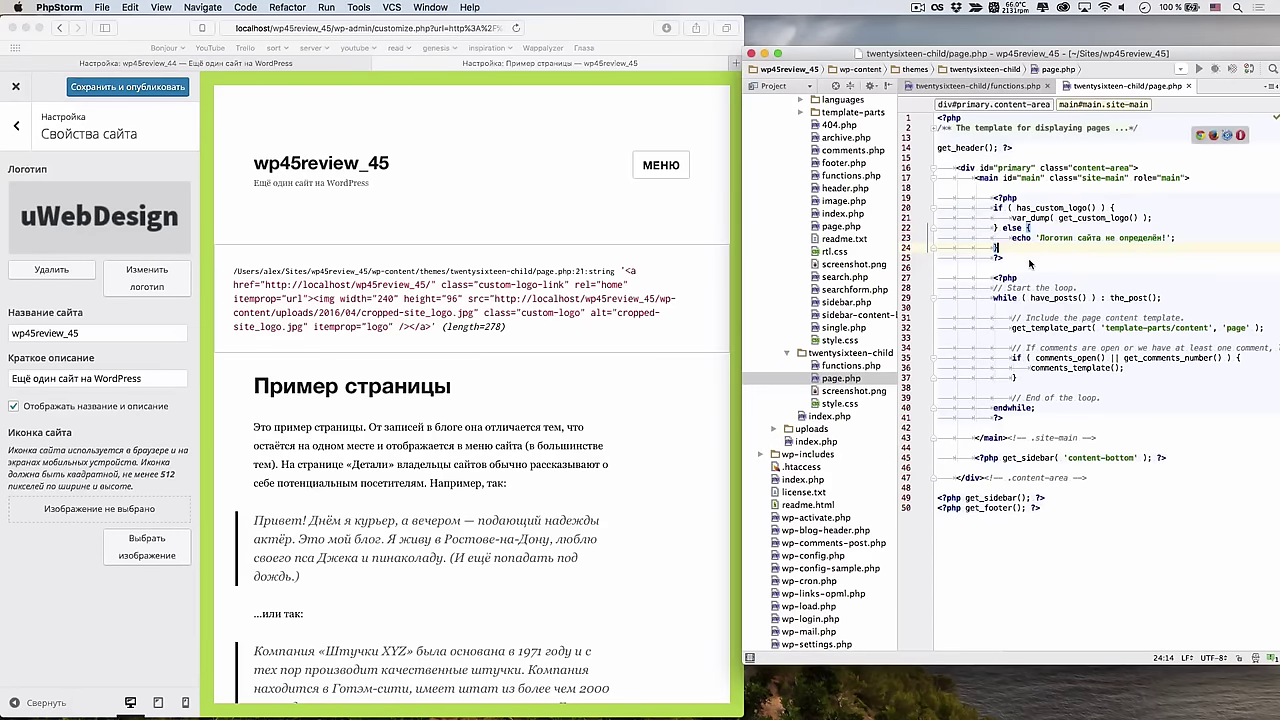
right_click(874, 386)
click(964, 465)
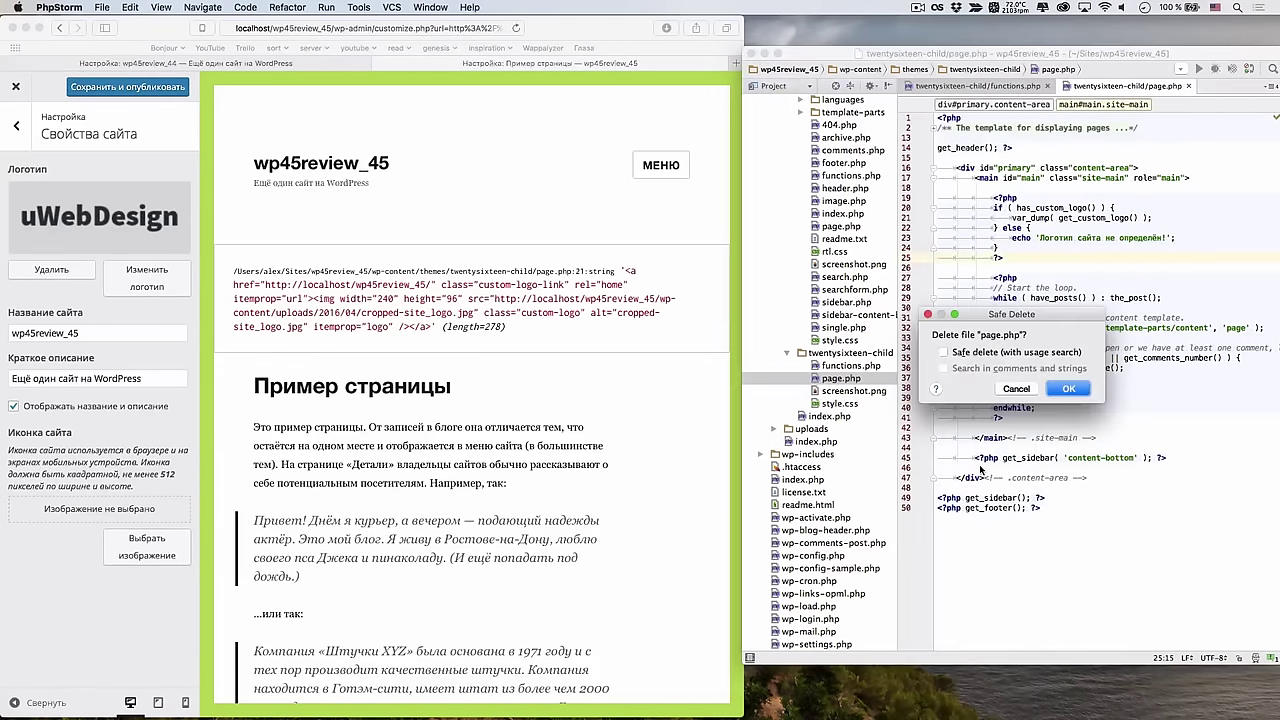
click(1062, 390)
Reload the Customizer in Safari, confirming to leave the page
click(486, 306)
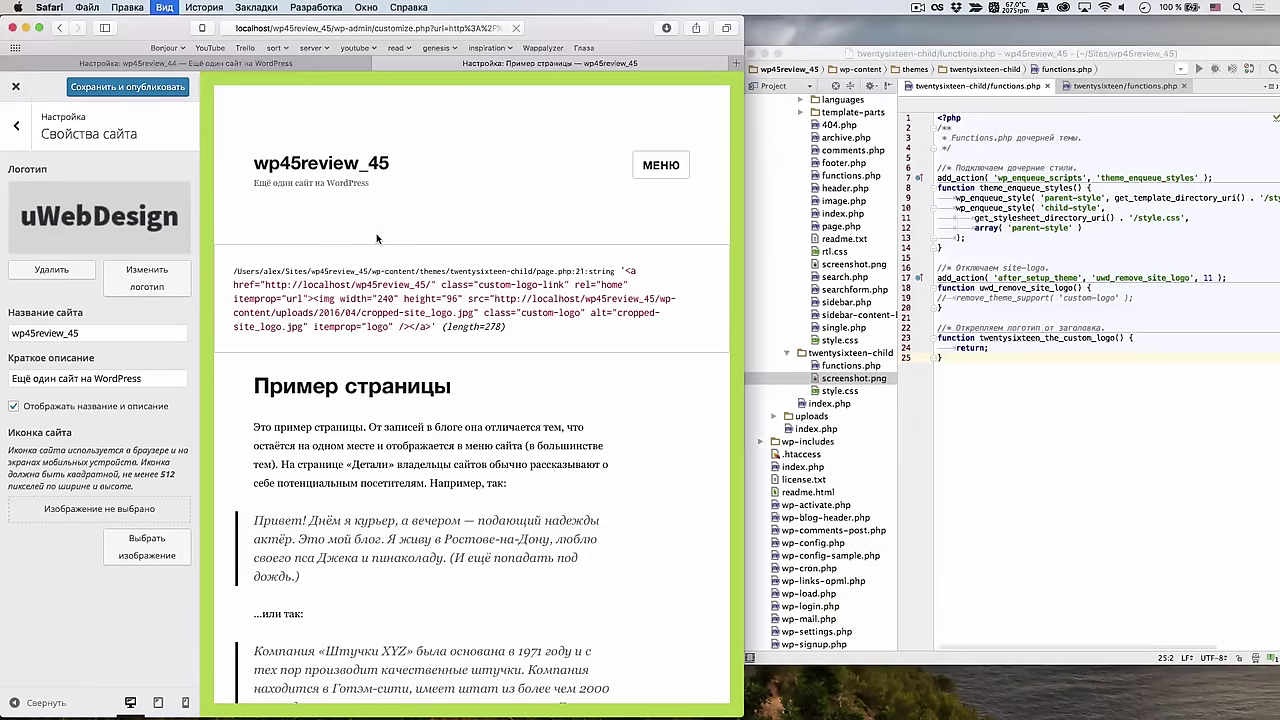
key(super+r)
click(785, 249)
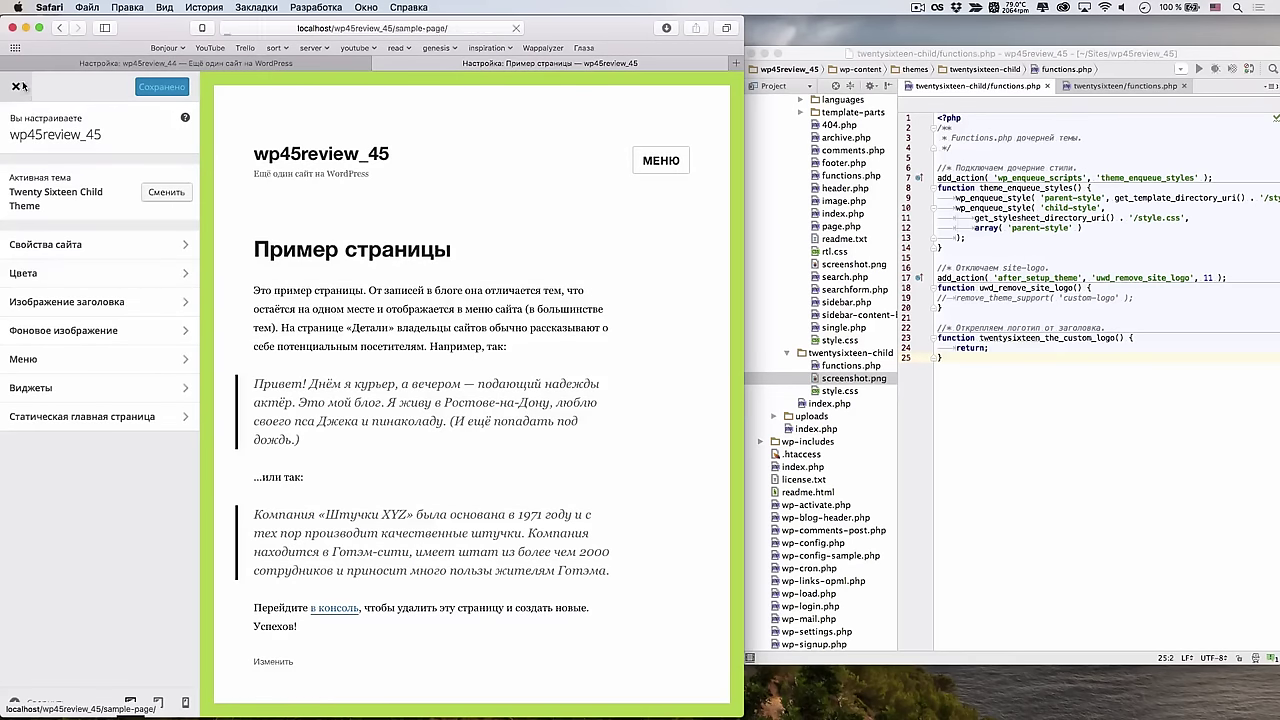
click(16, 86)
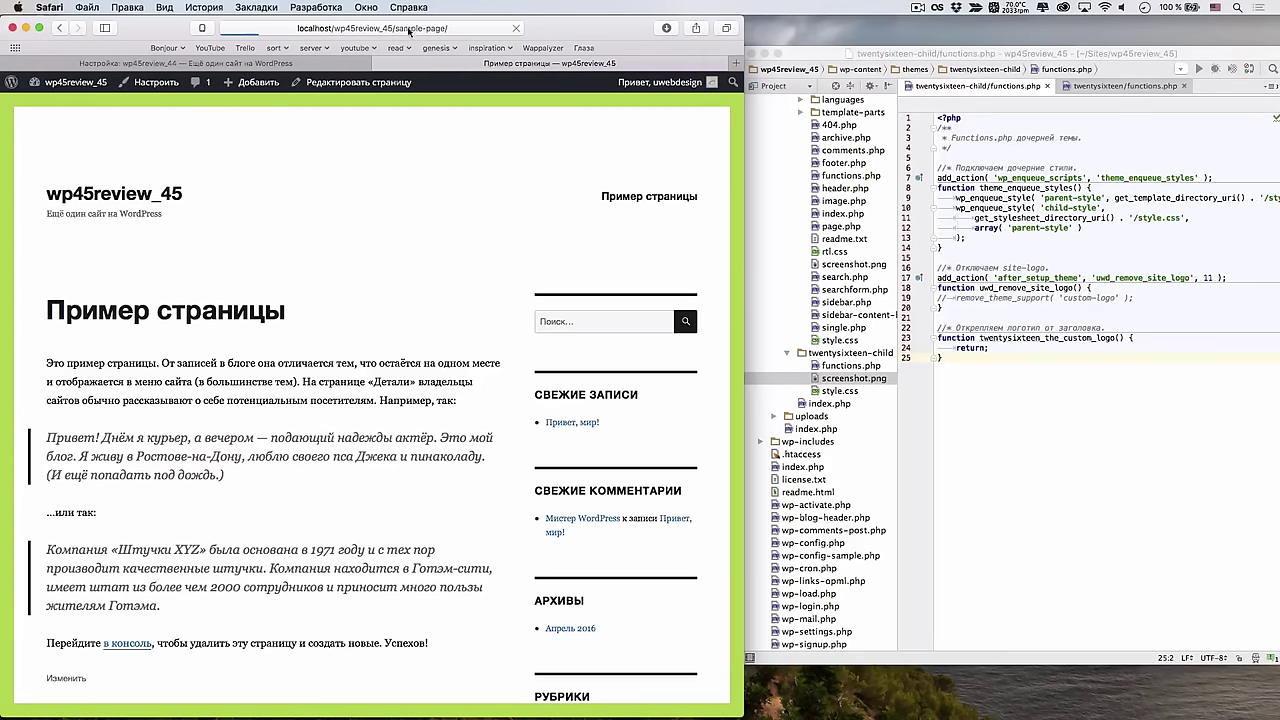
click(172, 82)
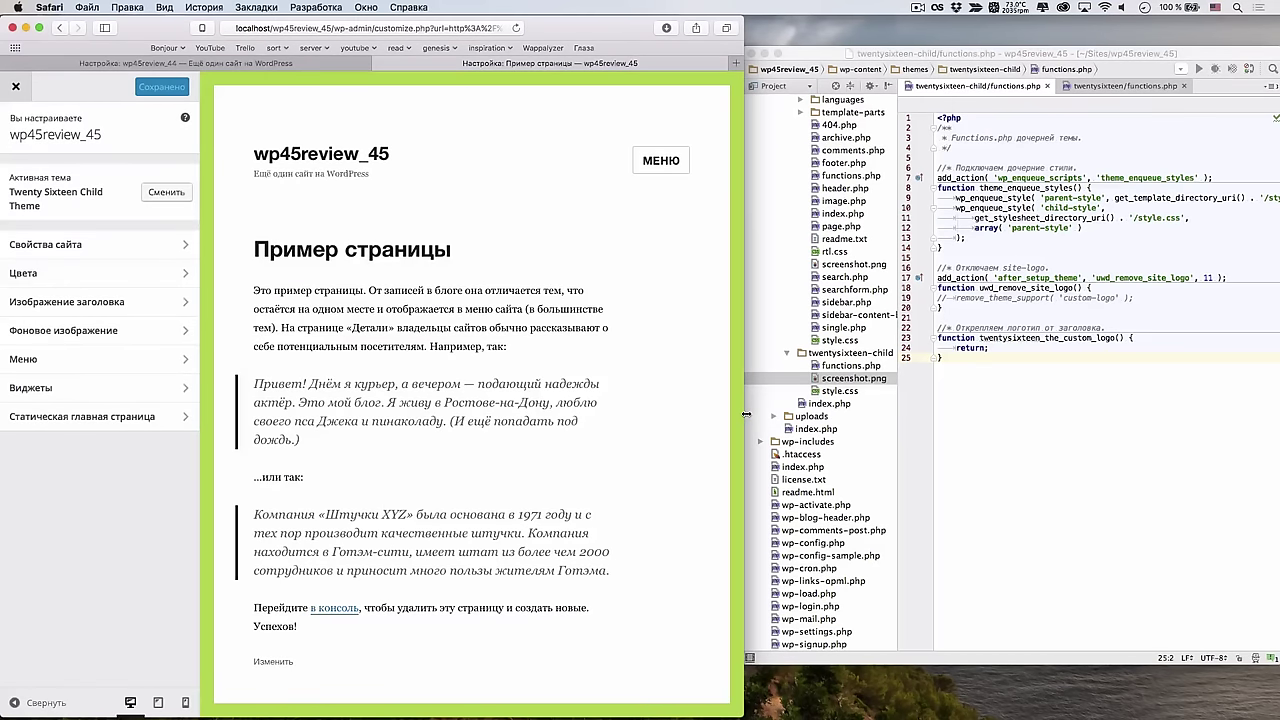
drag(746, 414, 1096, 414)
click(158, 702)
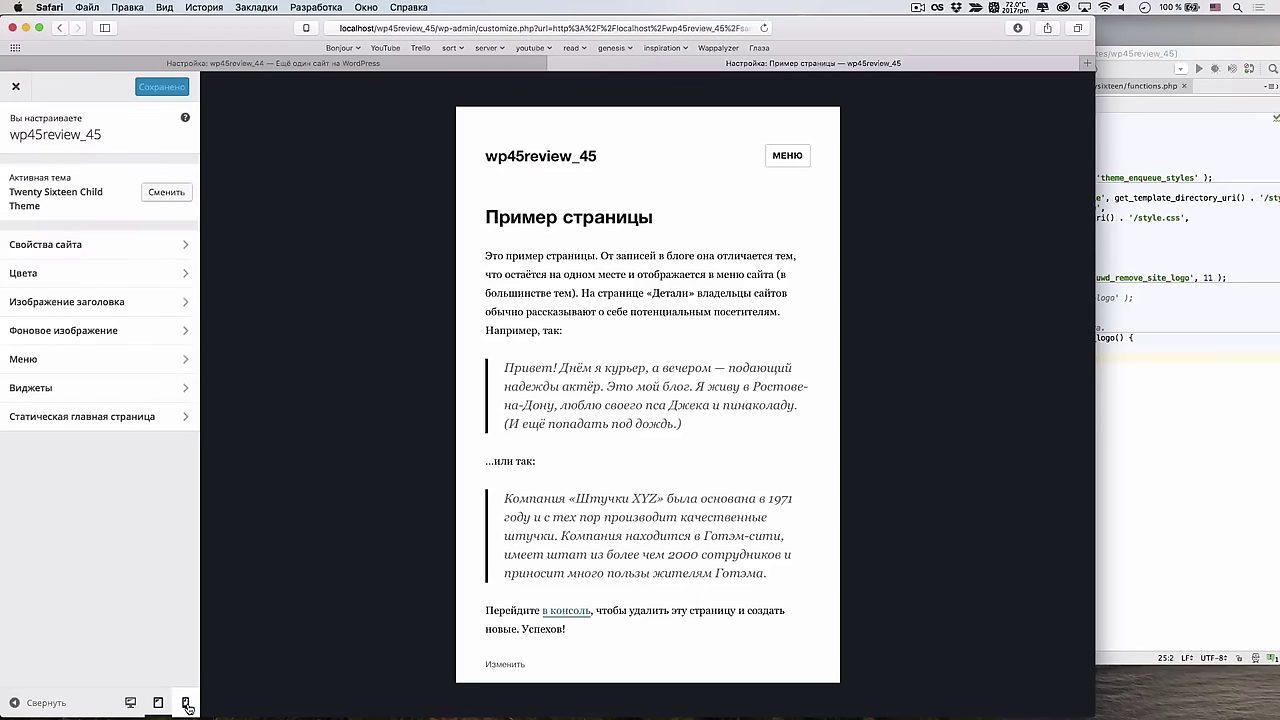
click(185, 702)
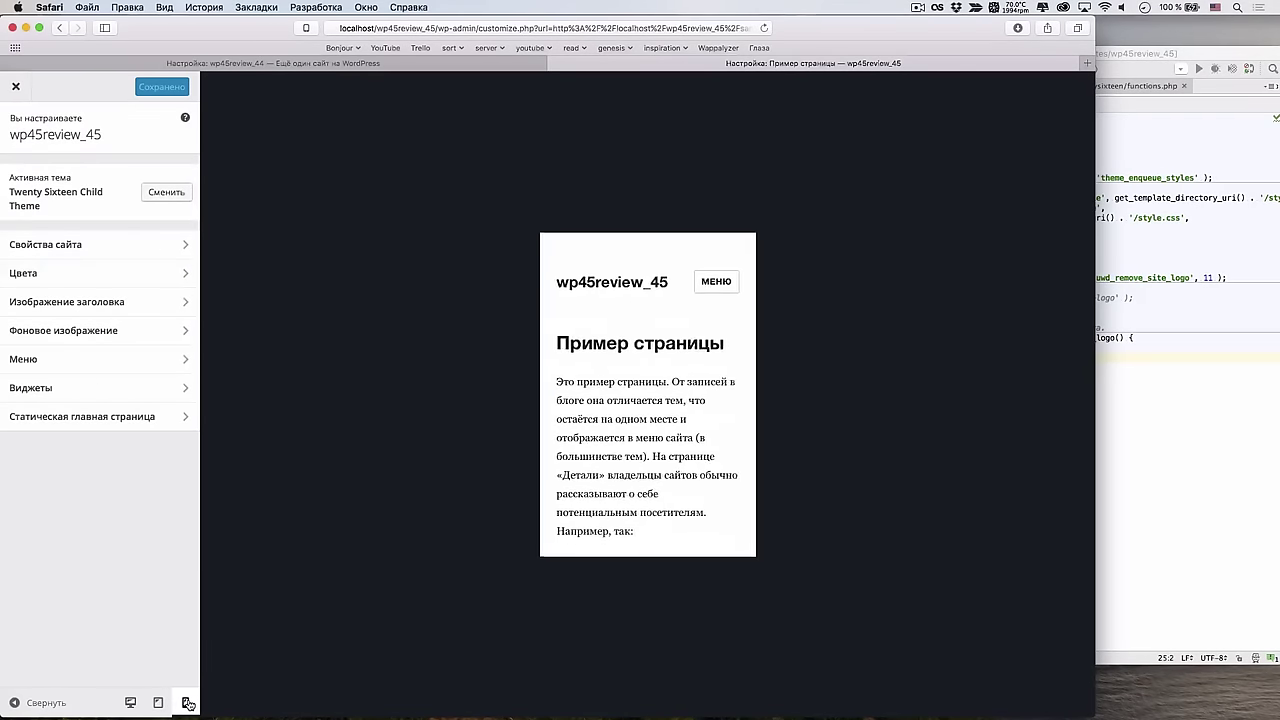
click(130, 702)
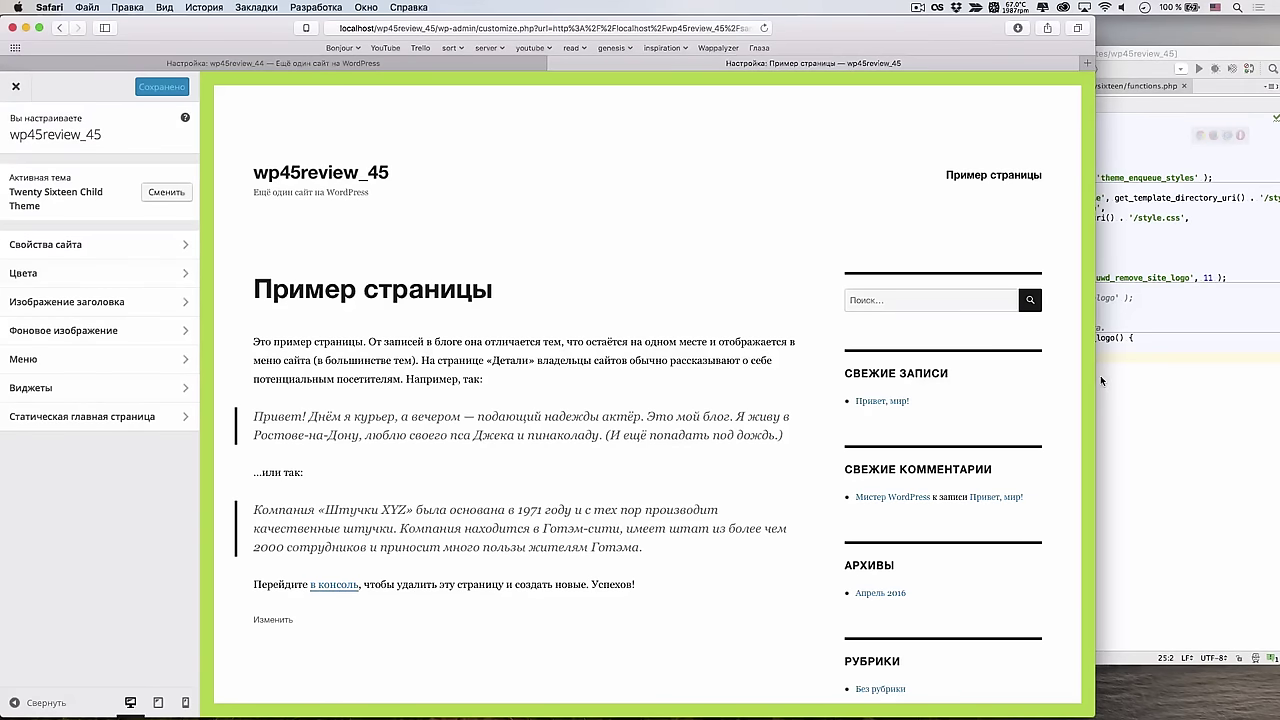
drag(1080, 372, 812, 336)
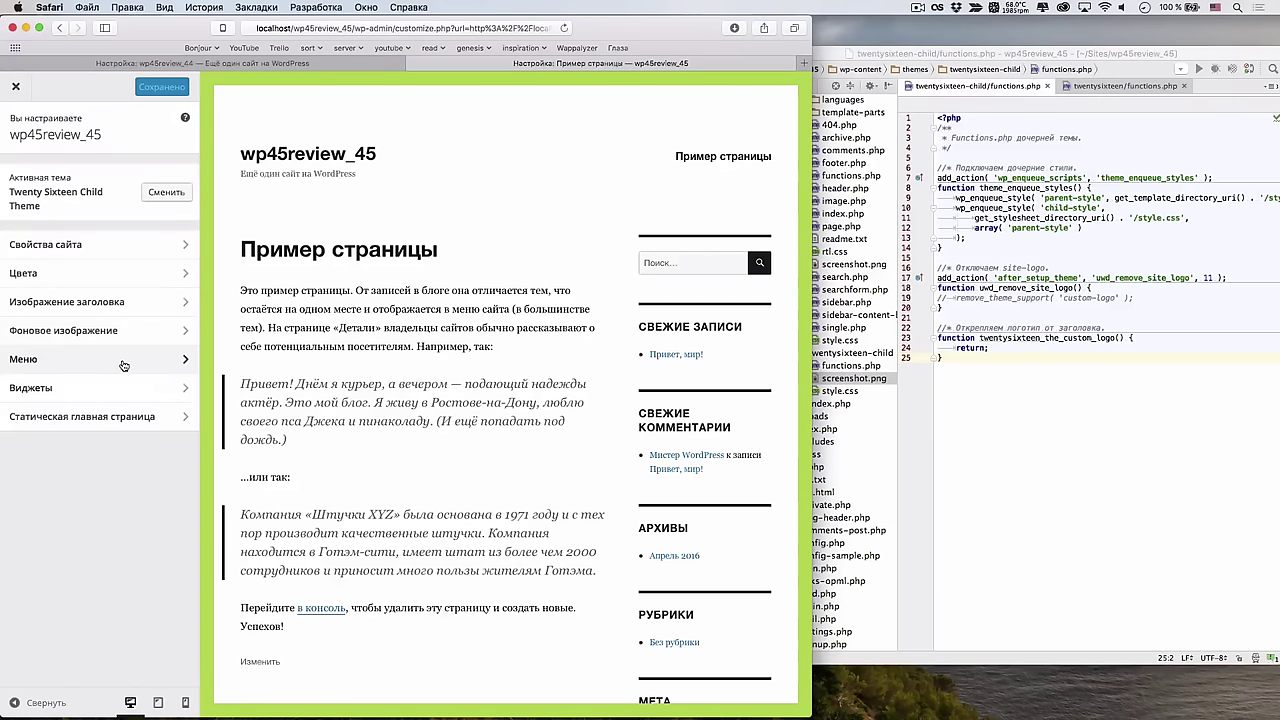
In Site Identity, change the site title's last digit to 4, then to 5
click(150, 244)
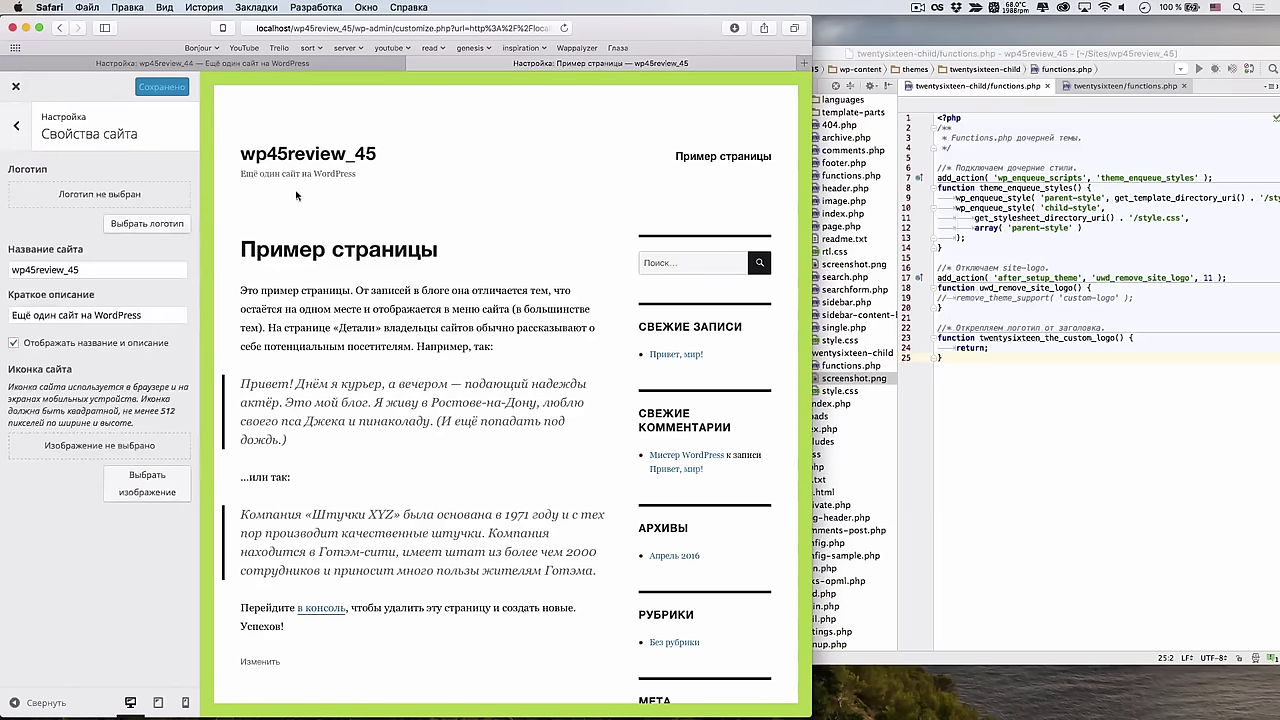
click(152, 263)
key(BackSpace)
text(4)
key(BackSpace)
text(5)
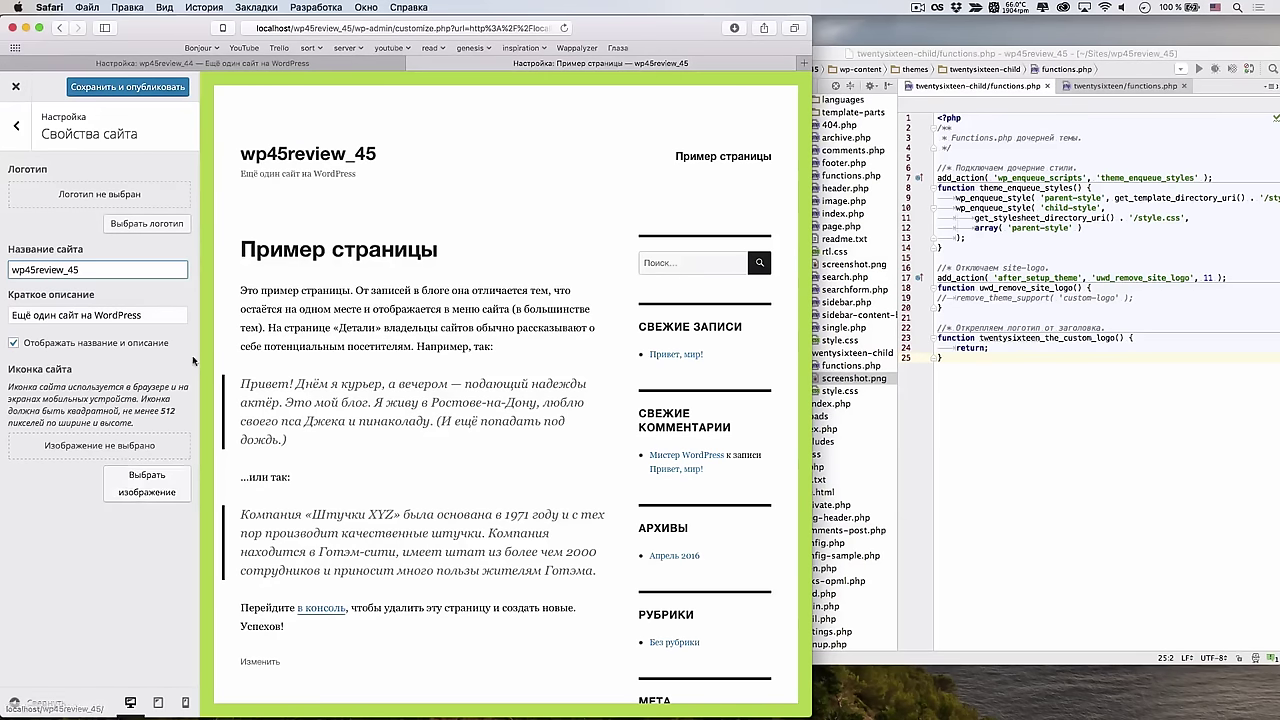
Replace the tagline's last letter with 'sd' and close the Customizer
click(165, 315)
key(BackSpace)
text(sd)
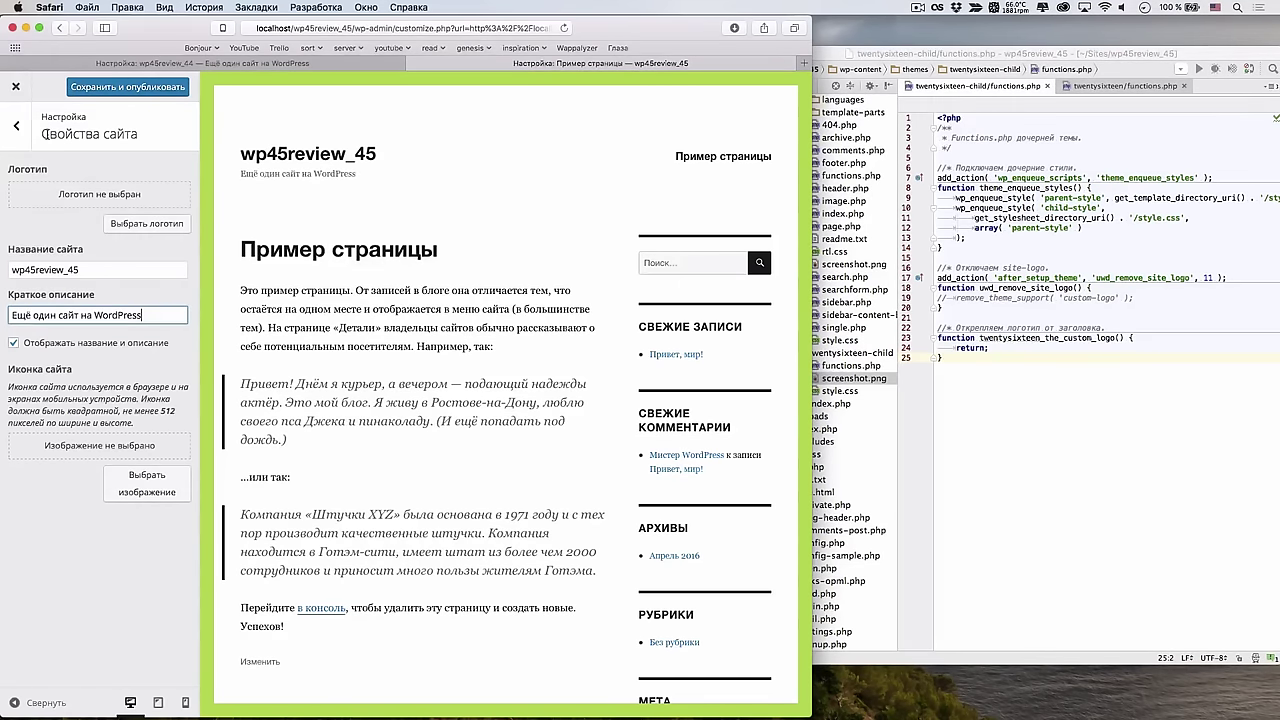
click(15, 86)
mouse_move(32, 87)
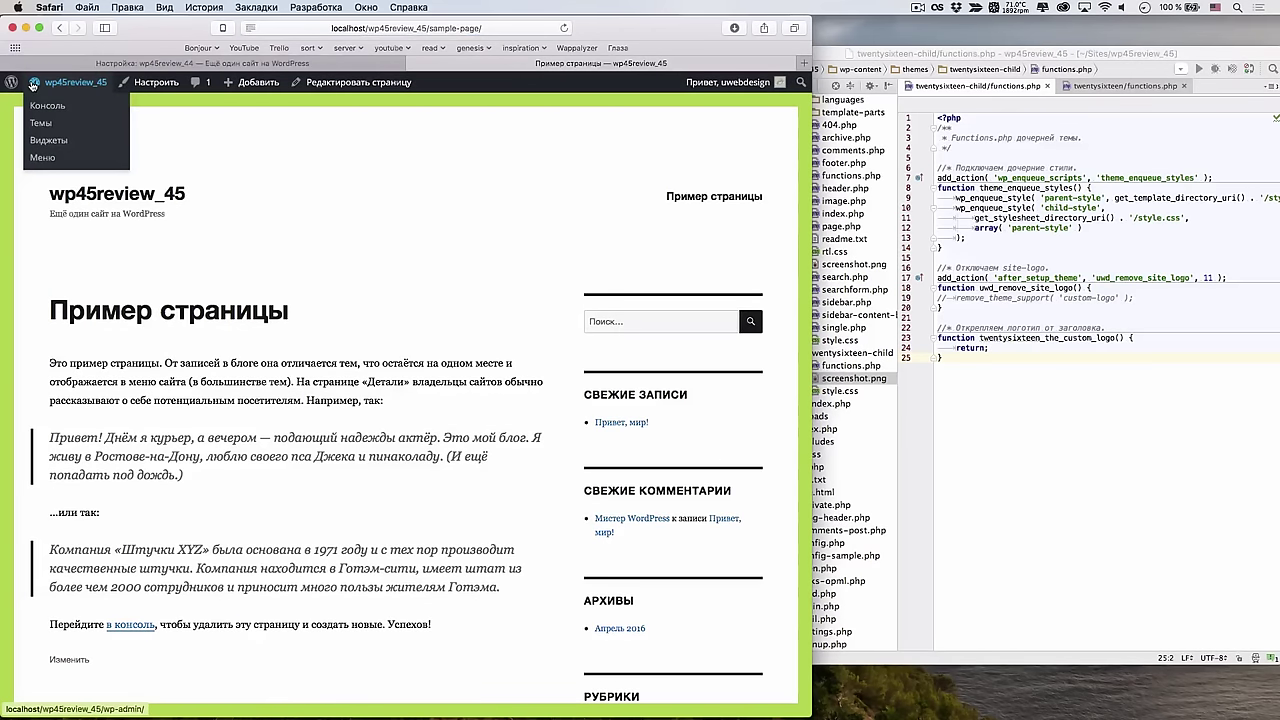
Edit the sample page in a full-screen browser using the Visual editor
click(322, 84)
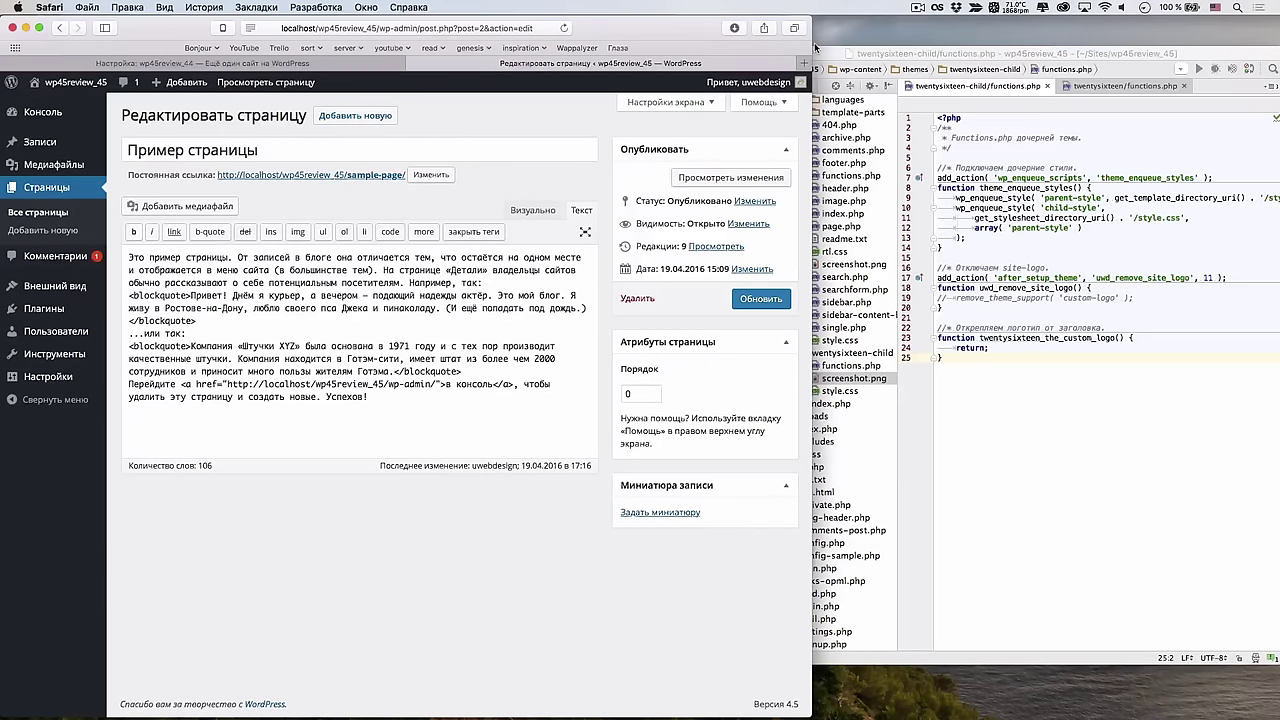
drag(814, 42, 1277, 275)
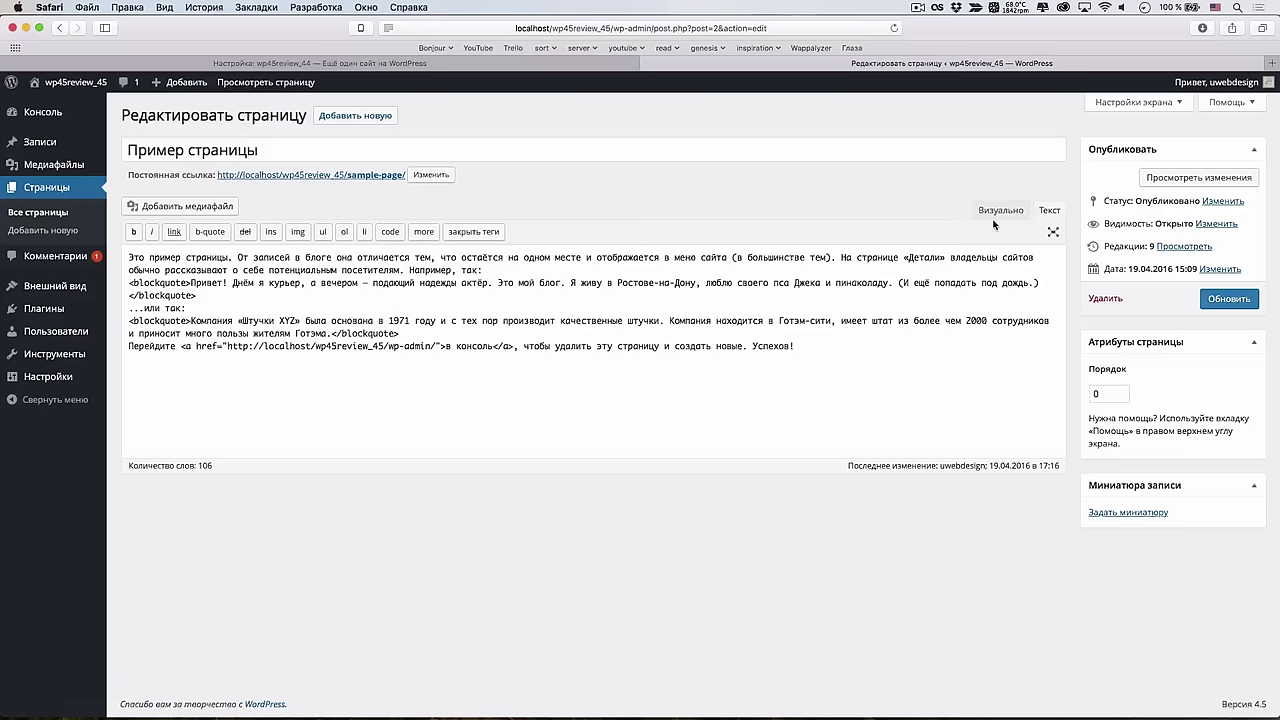
click(998, 210)
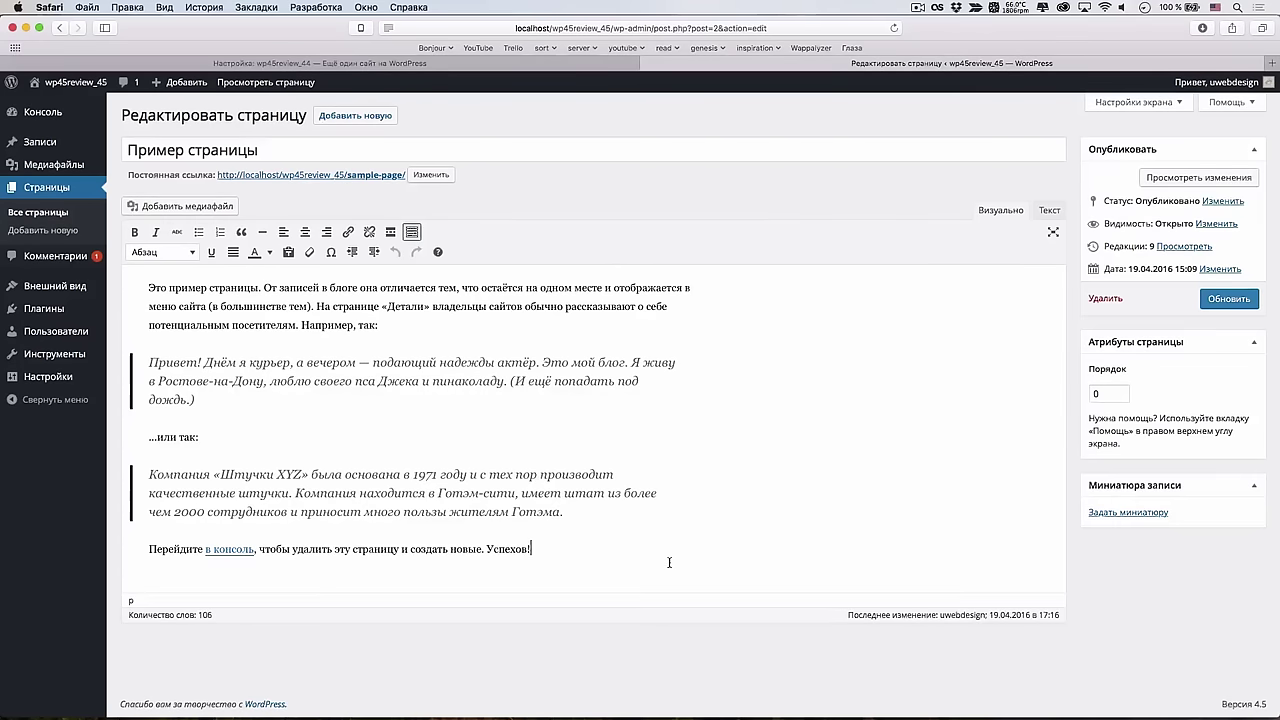
Add a --- horizontal rule after Успехов! and check it in the Text view
key(Return)
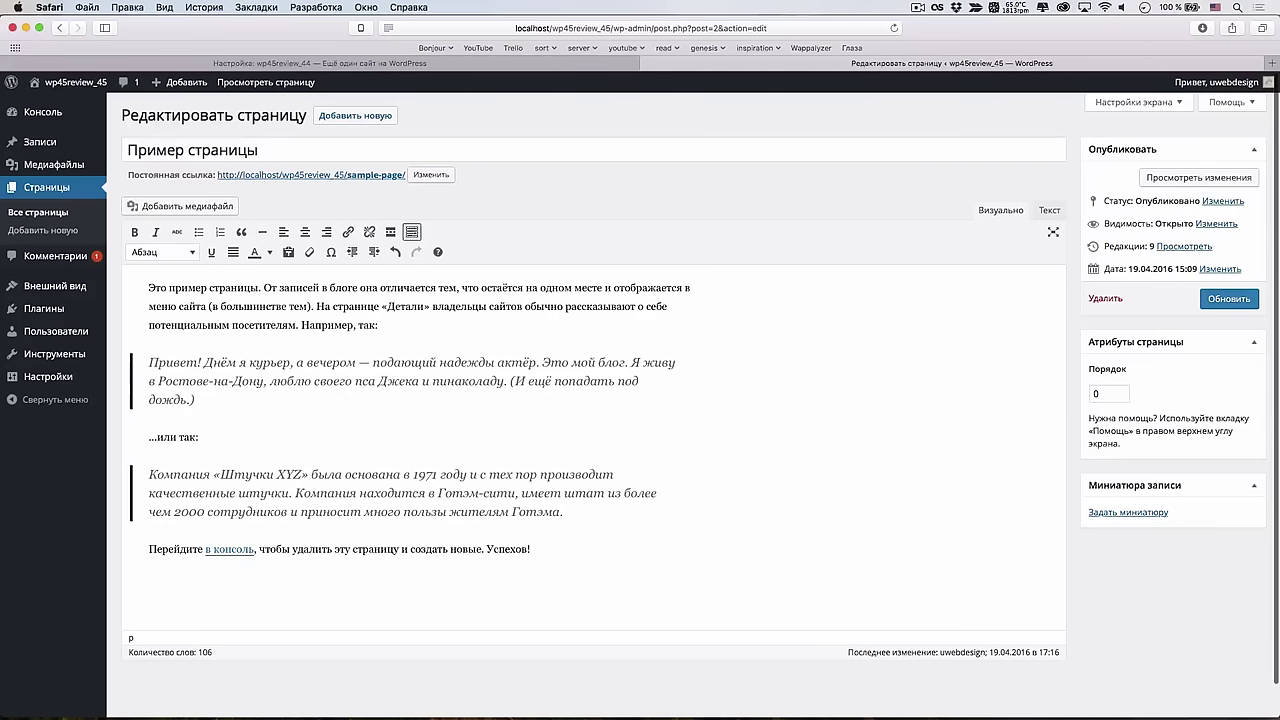
text(---)
key(Return)
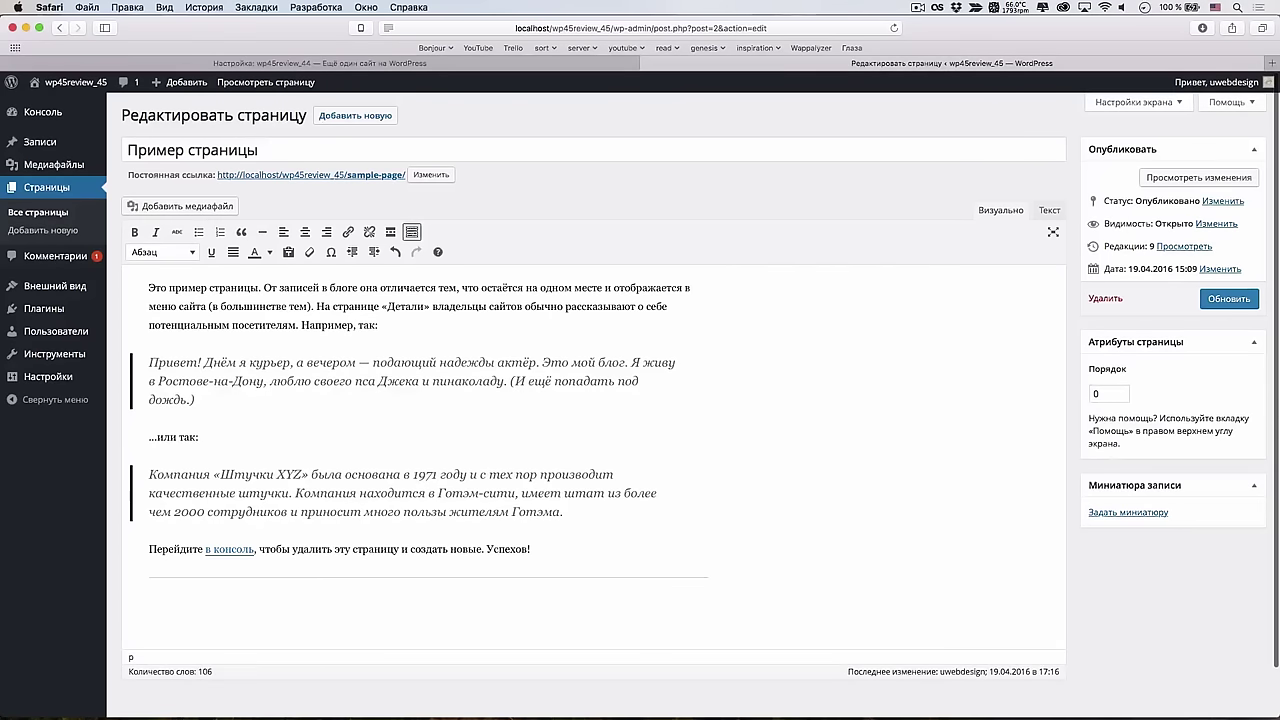
key(BackSpace)
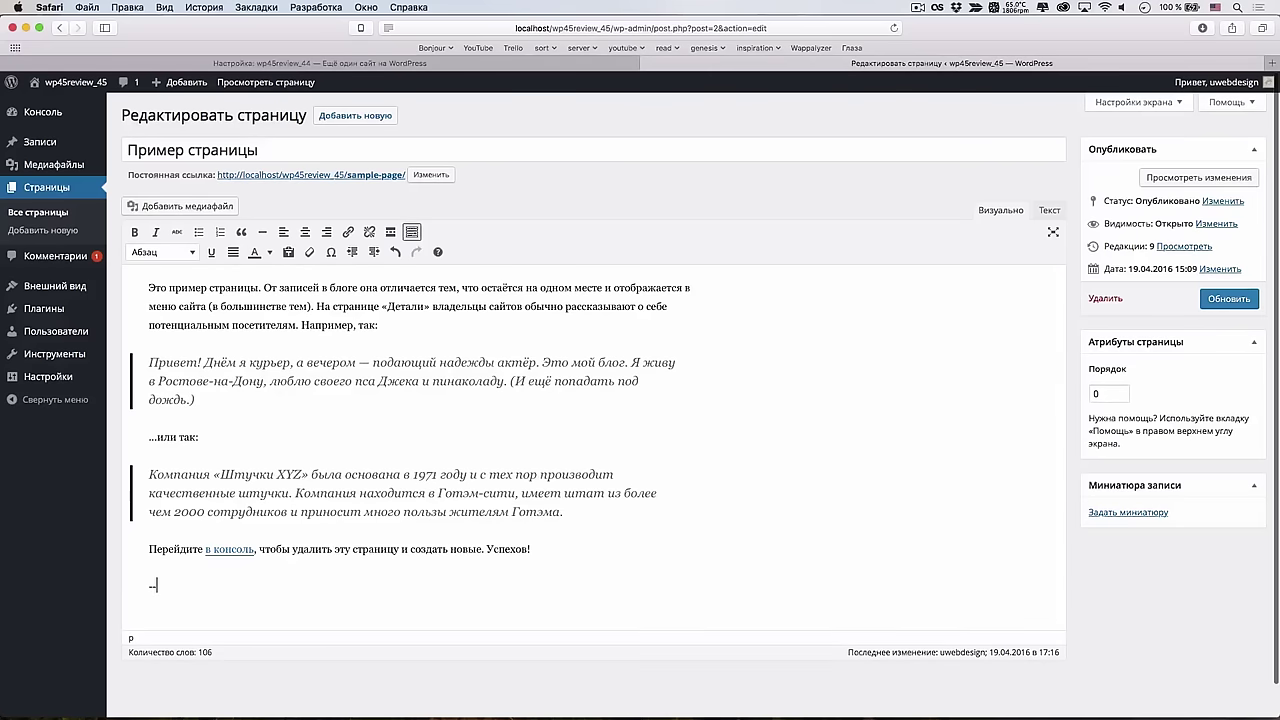
text(-)
key(Return)
click(1048, 210)
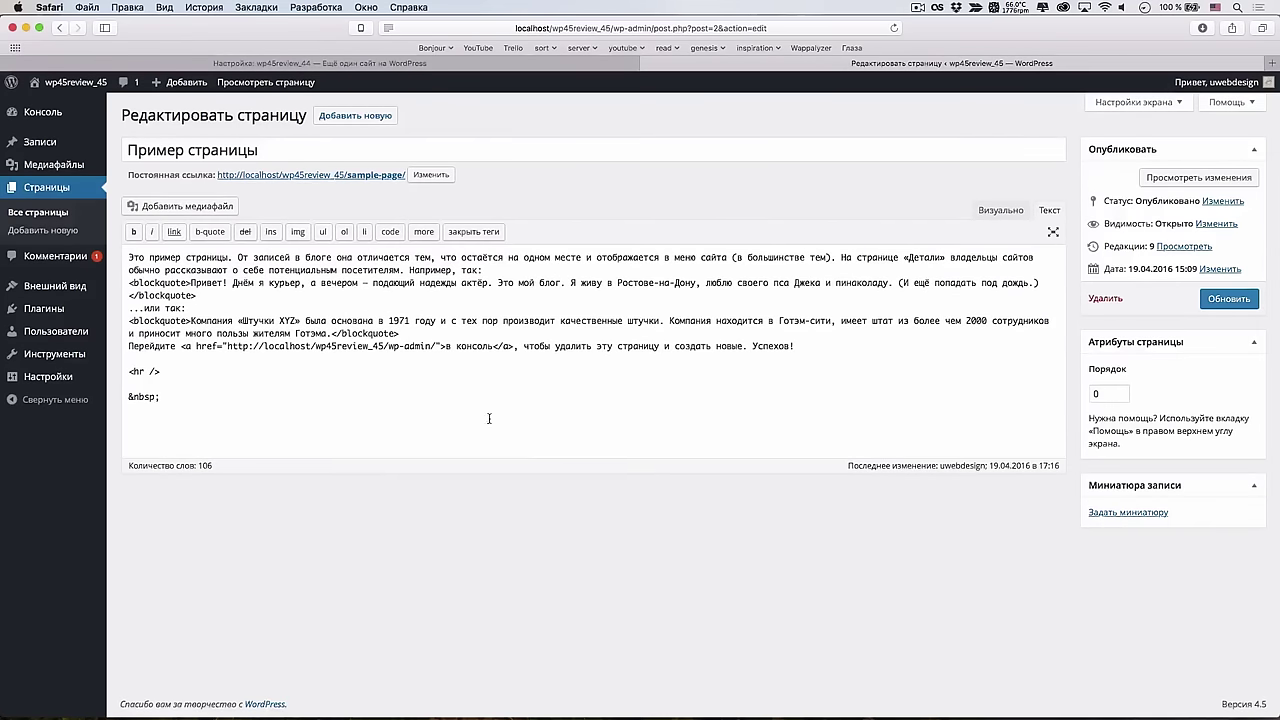
click(1000, 210)
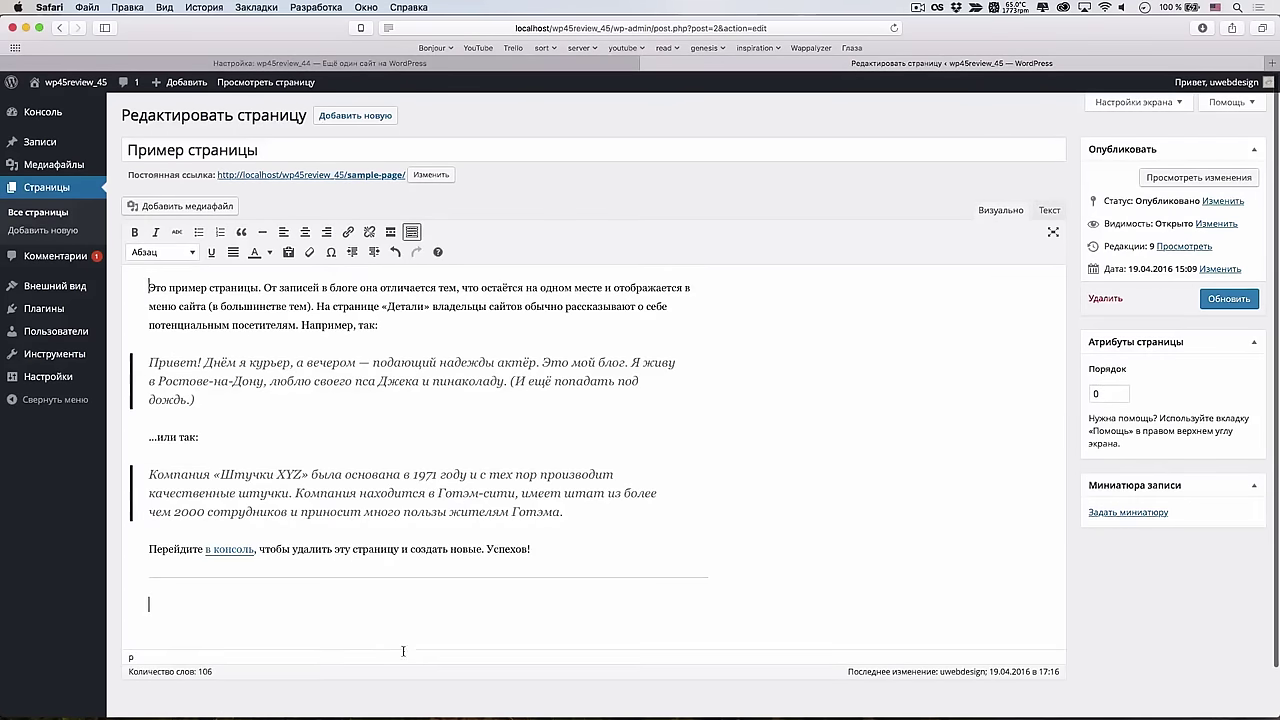
Delete the horizontal rule, leaving an empty paragraph after Успехов!
triple_click(594, 536)
click(575, 566)
key(shift+Up)
key(BackSpace)
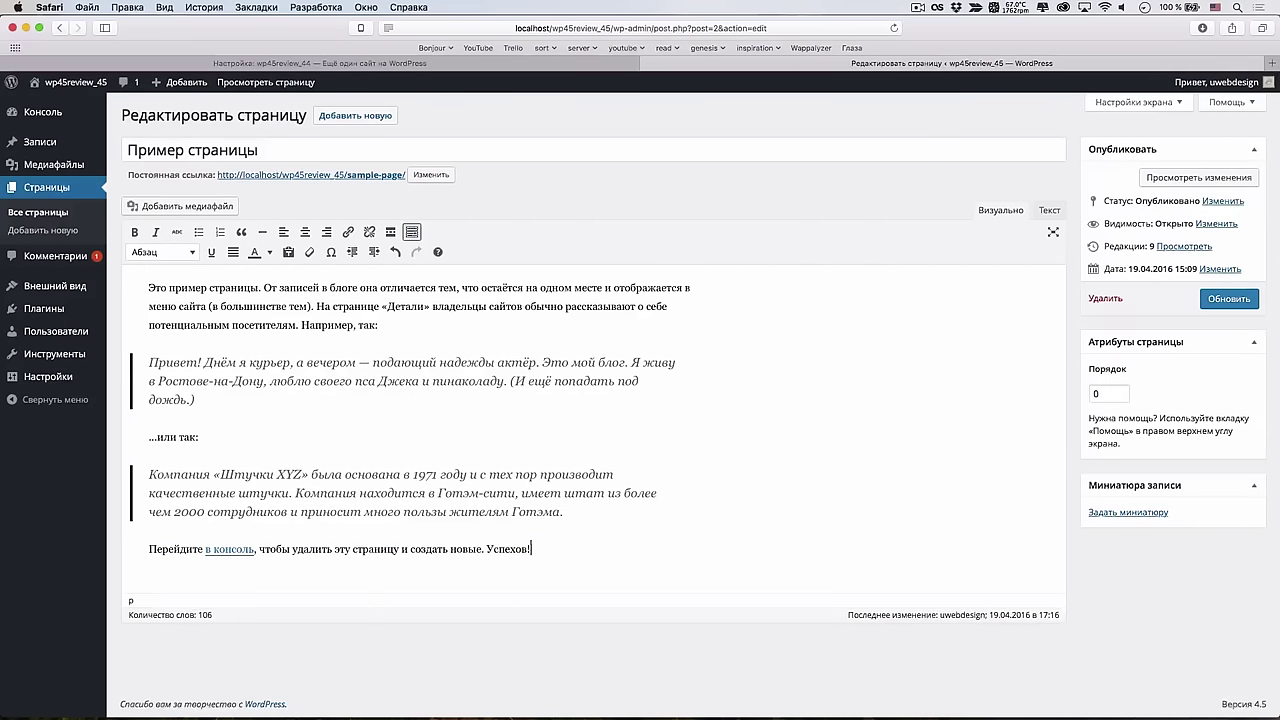
key(Return)
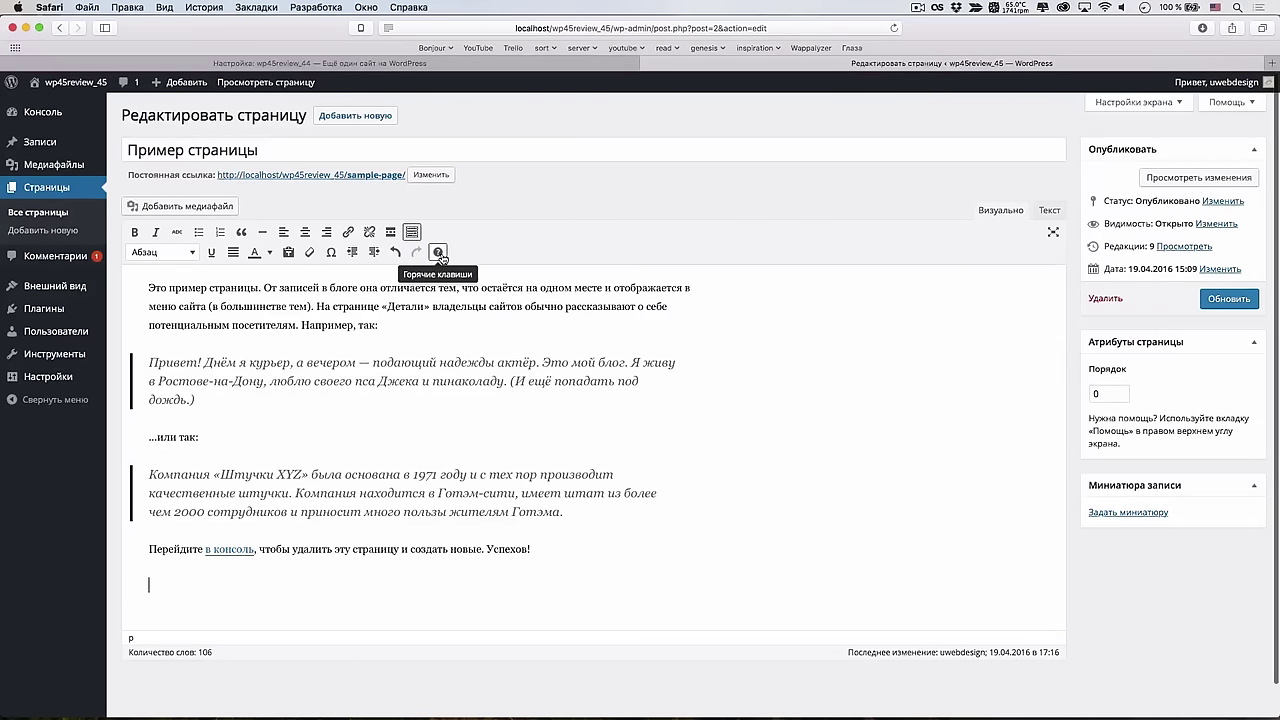
Browse the keyboard shortcuts list and close it
click(438, 253)
scroll(625, 383, down, 10)
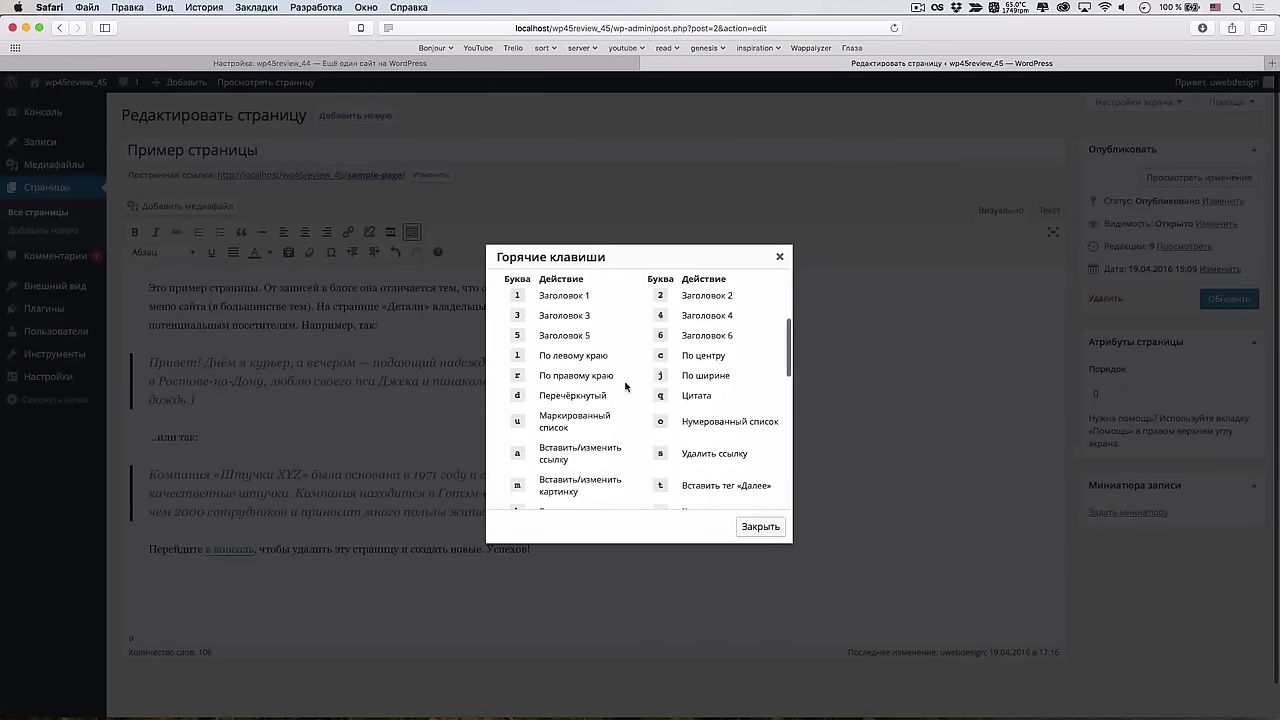
scroll(625, 383, down, 2)
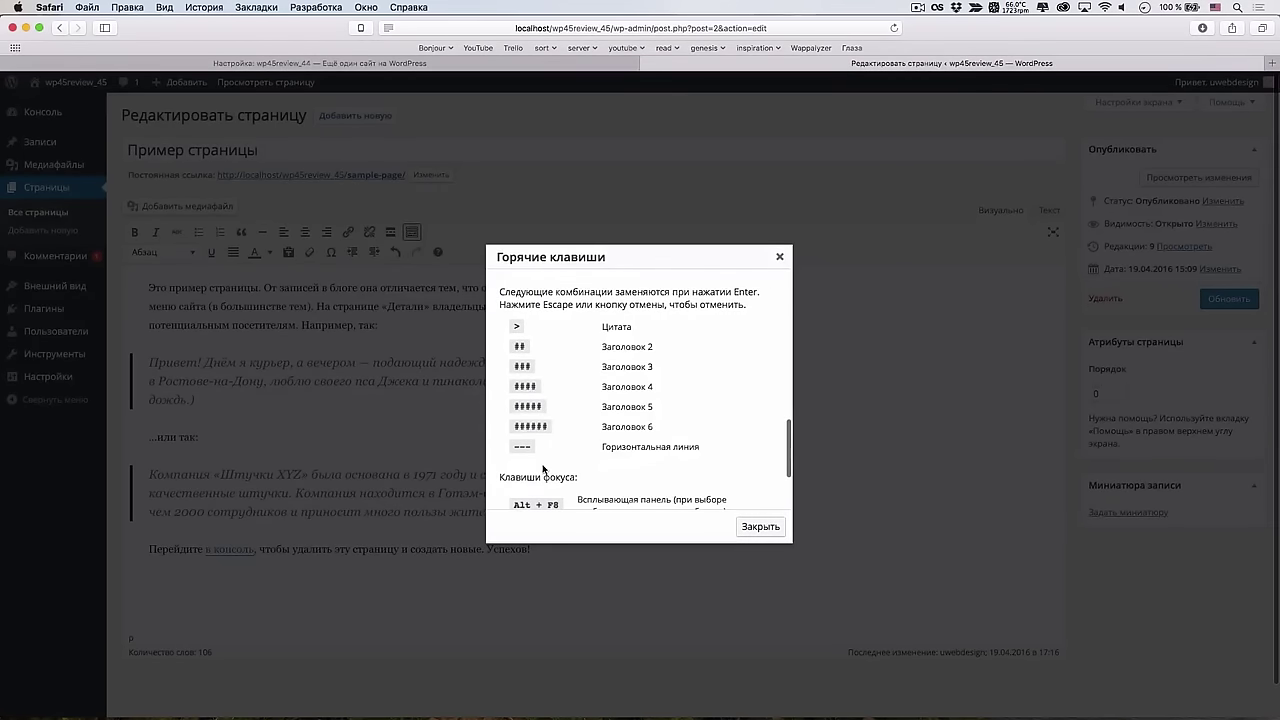
scroll(543, 470, down, 4)
click(755, 525)
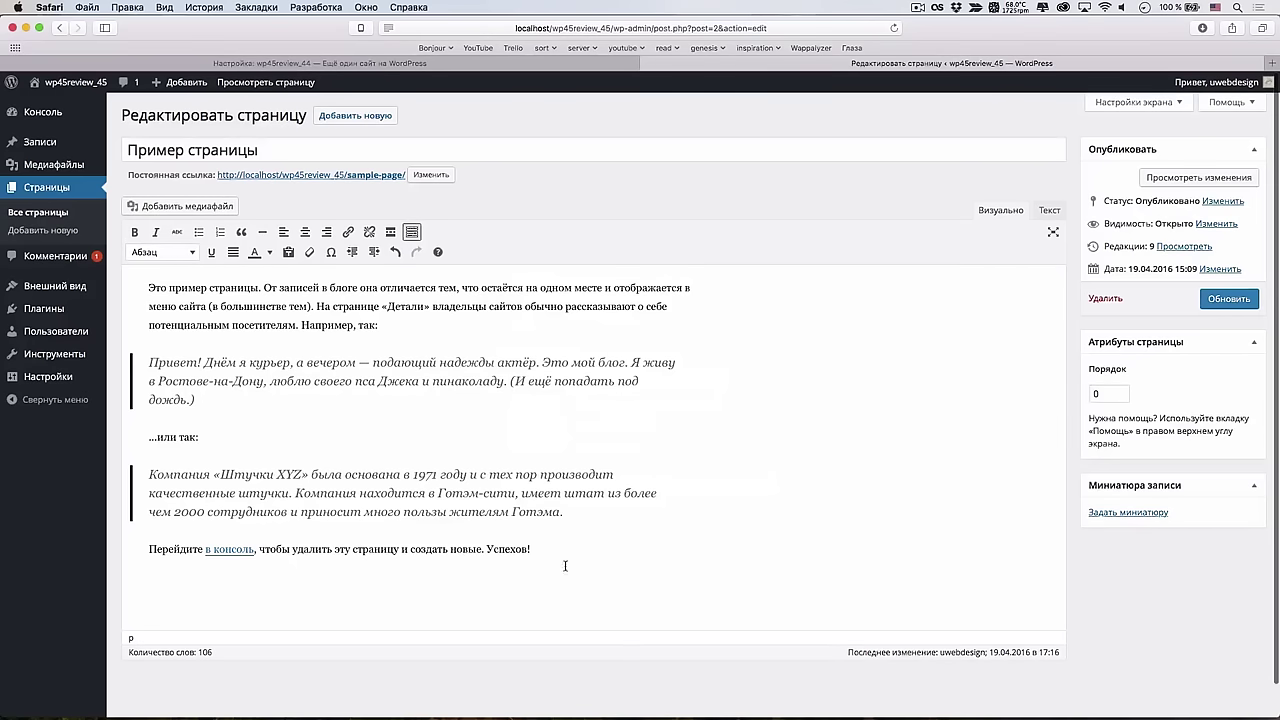
Add a 'Ссылка на пост' line linked to the Привет, мир! post via the inline link box
key(Return)
text(Ссылка на пост!)
shift+click(248, 588)
key(super+k)
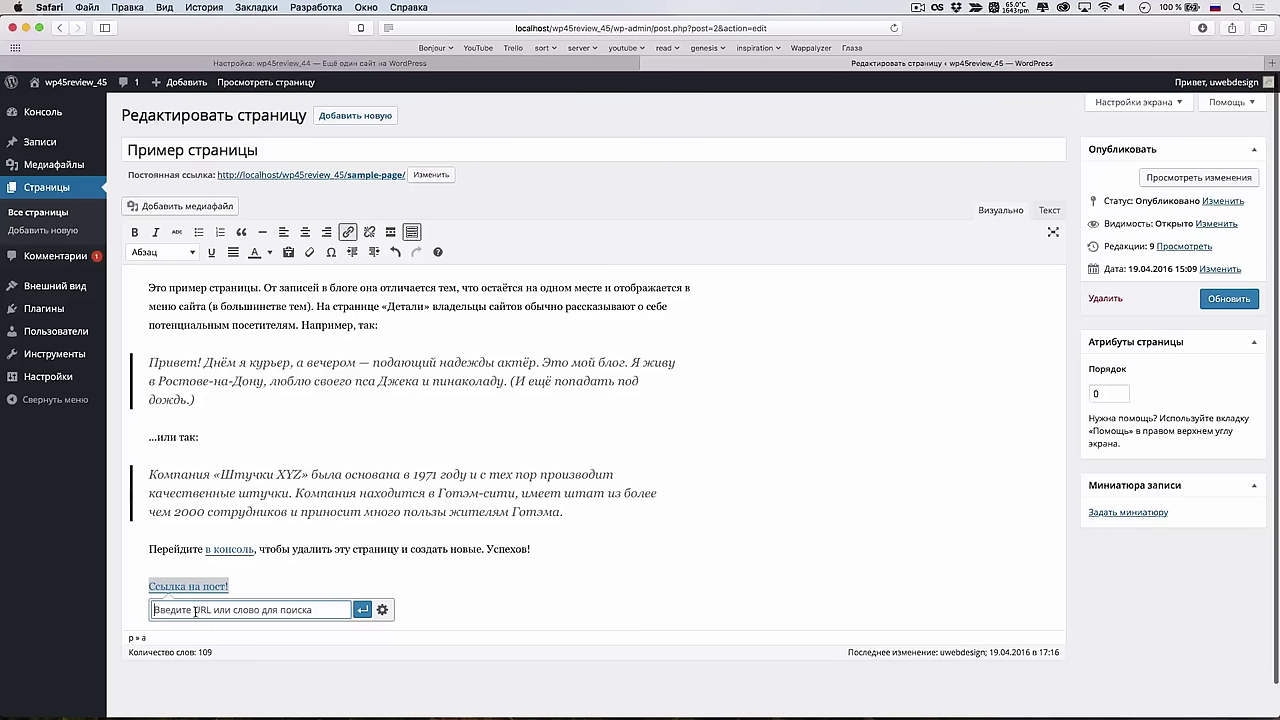
text(G)
key(BackSpace)
text(При)
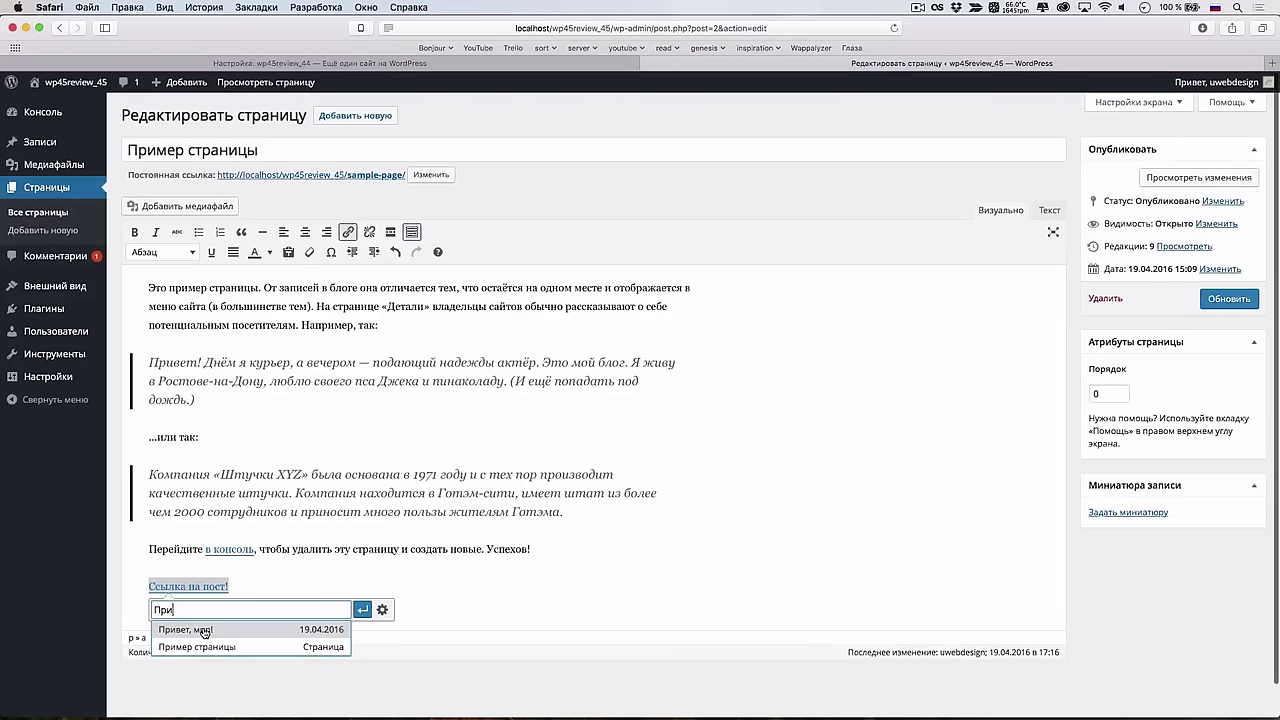
click(205, 630)
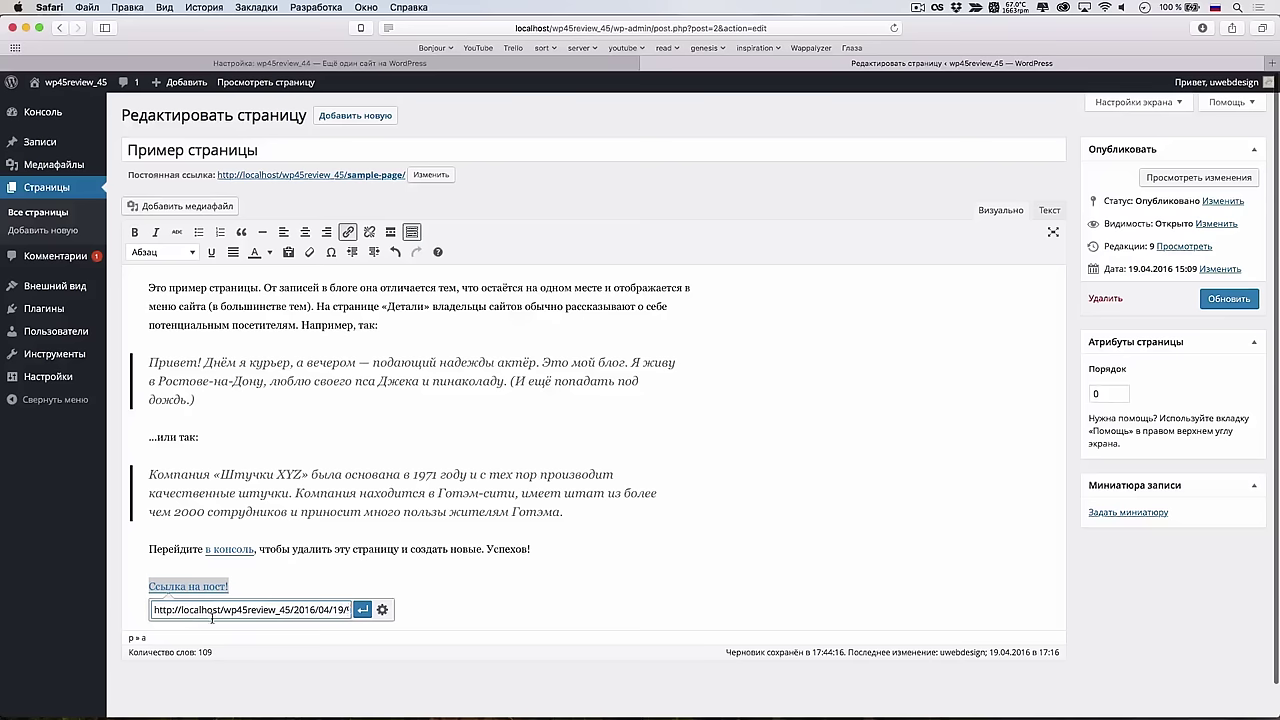
click(365, 609)
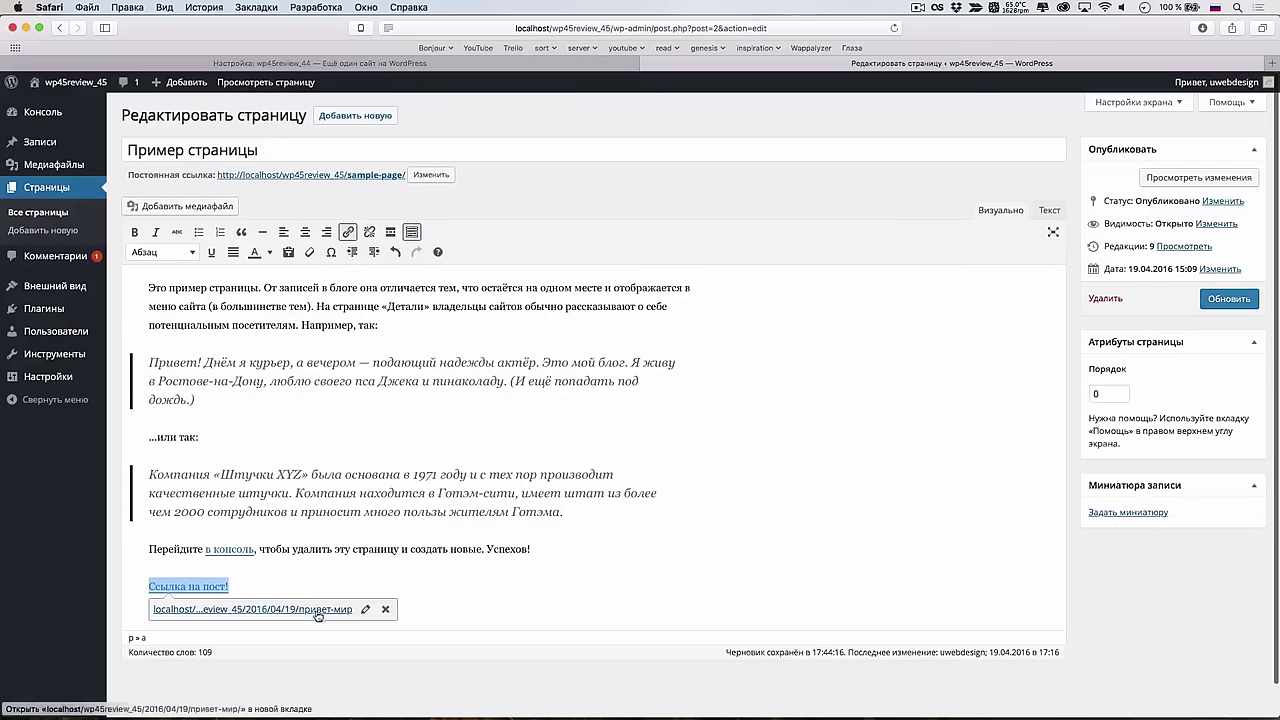
Check the link in the full link settings without changes, then save the page with Обновить
click(374, 611)
key(super+c)
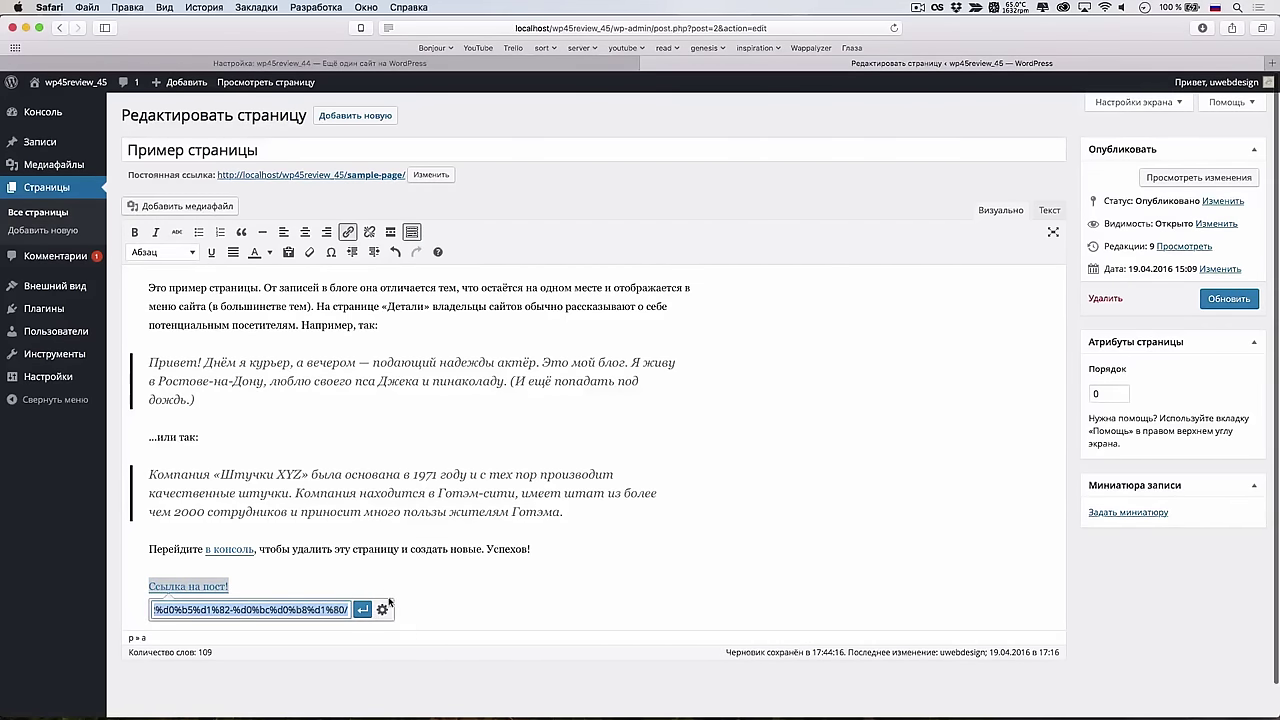
click(381, 609)
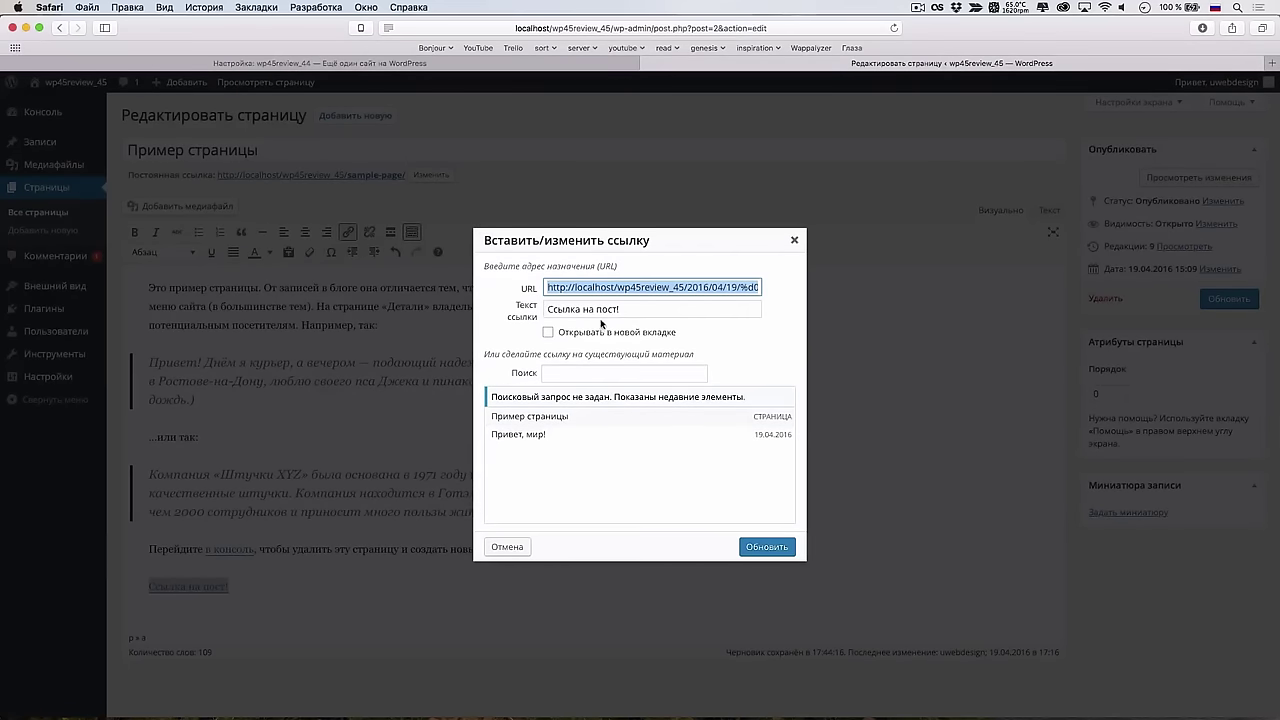
click(507, 547)
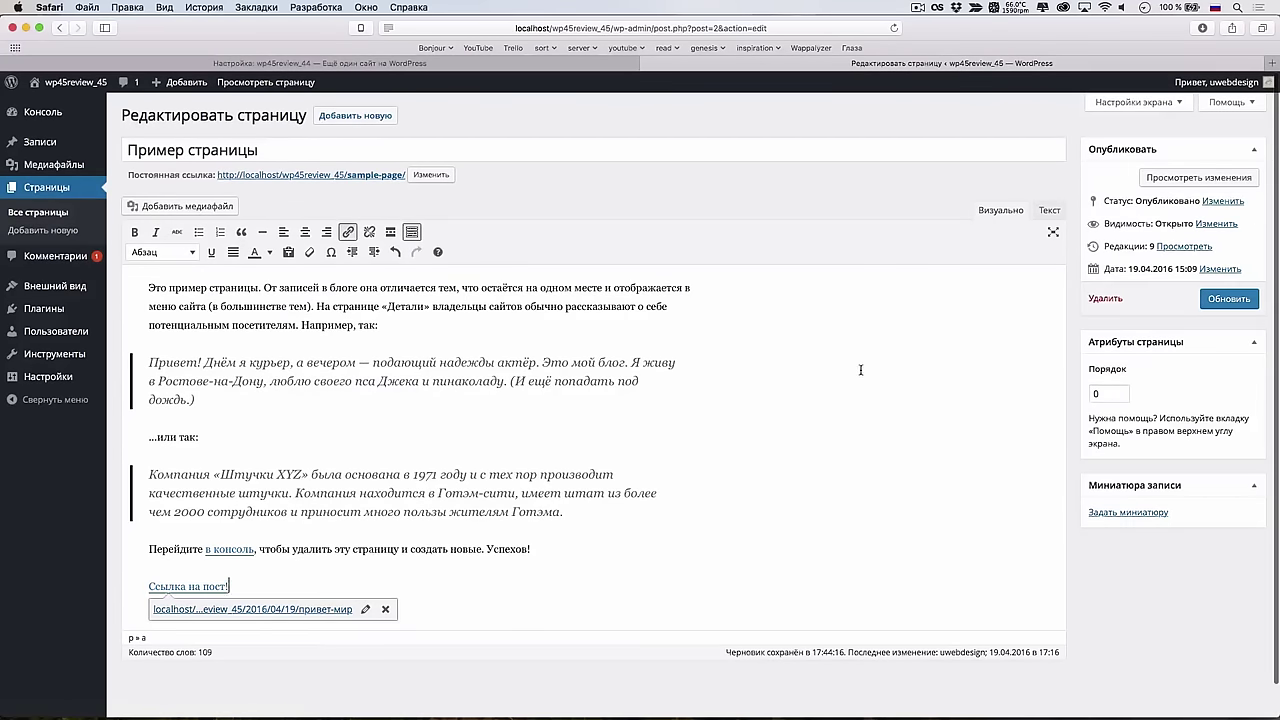
click(1229, 298)
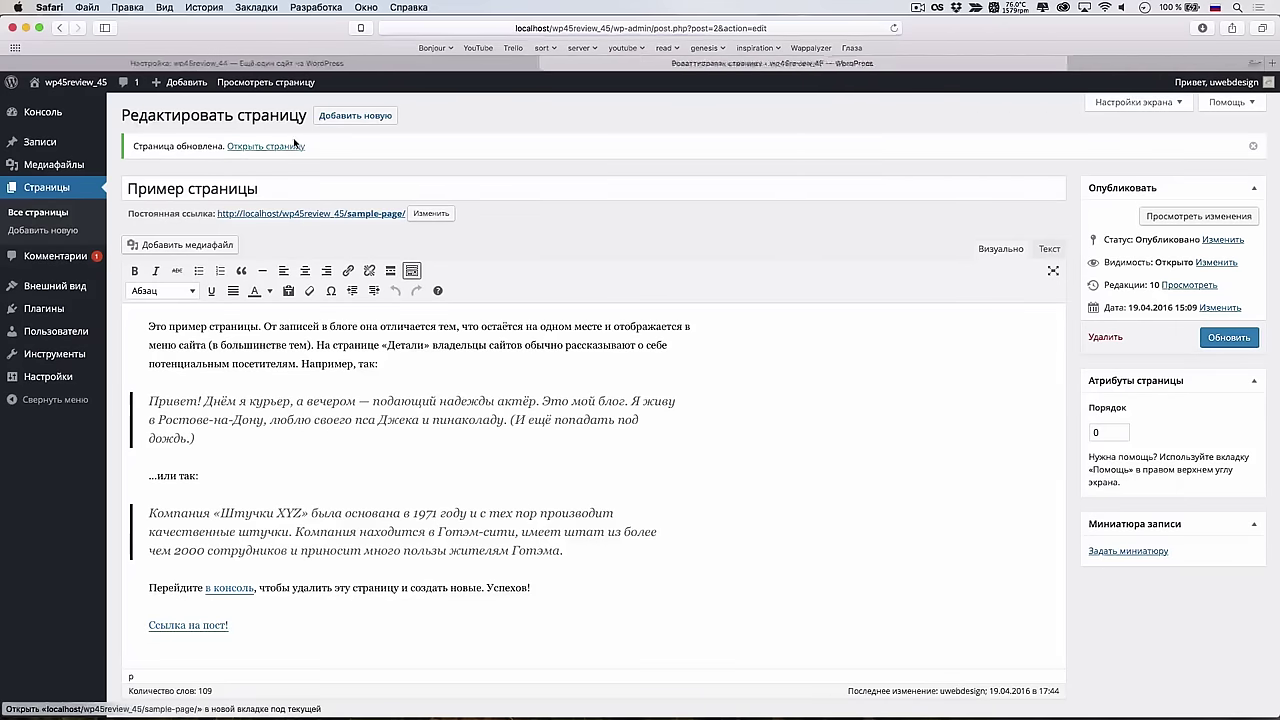
super+click(270, 149)
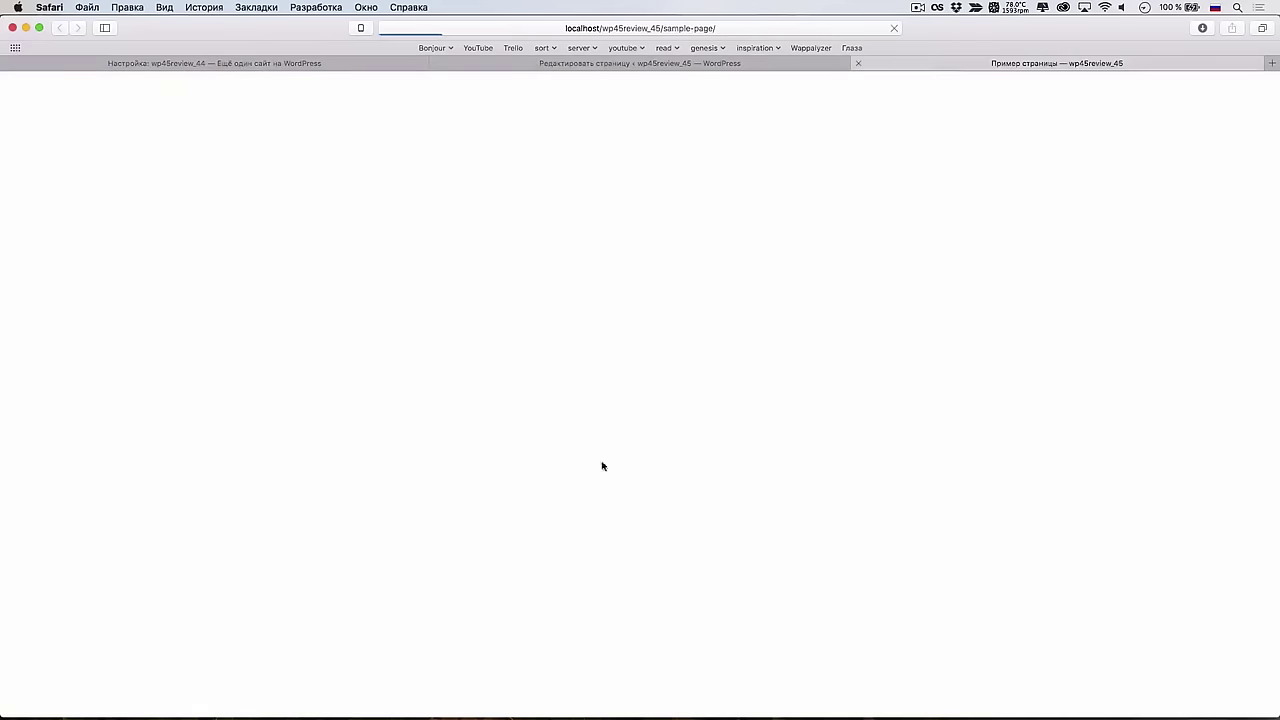
scroll(566, 537, down, 3)
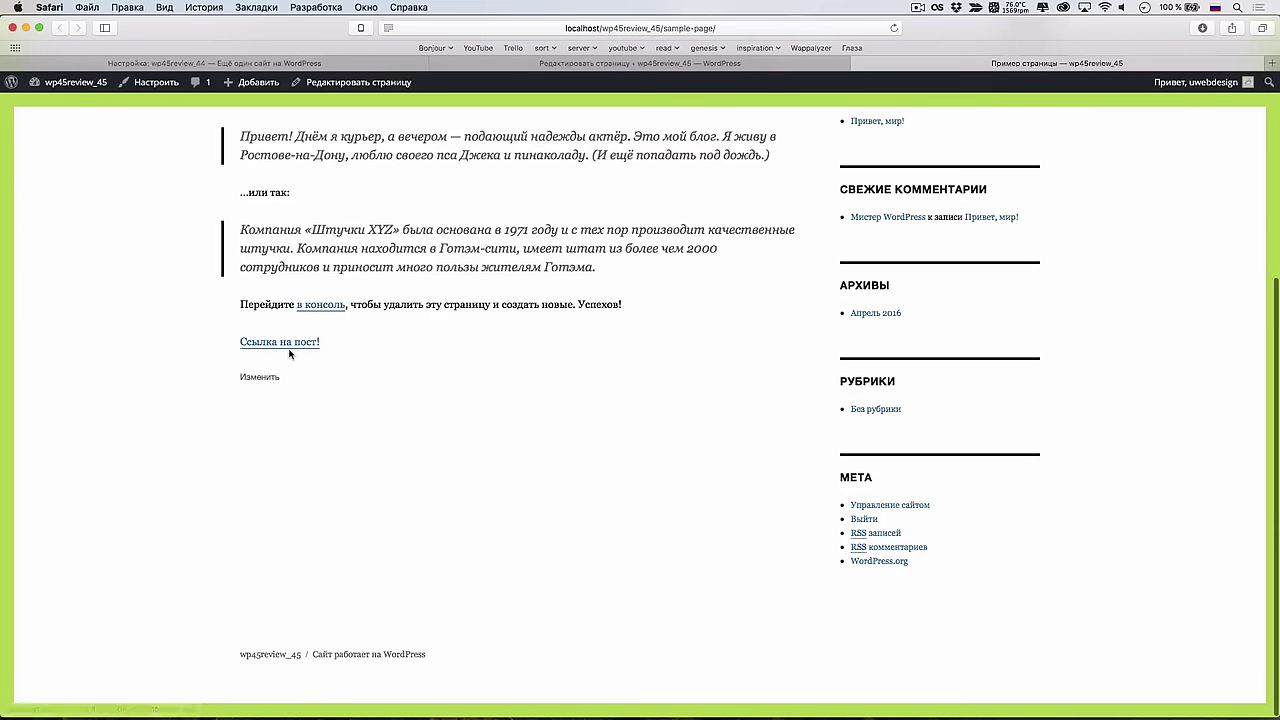
click(860, 63)
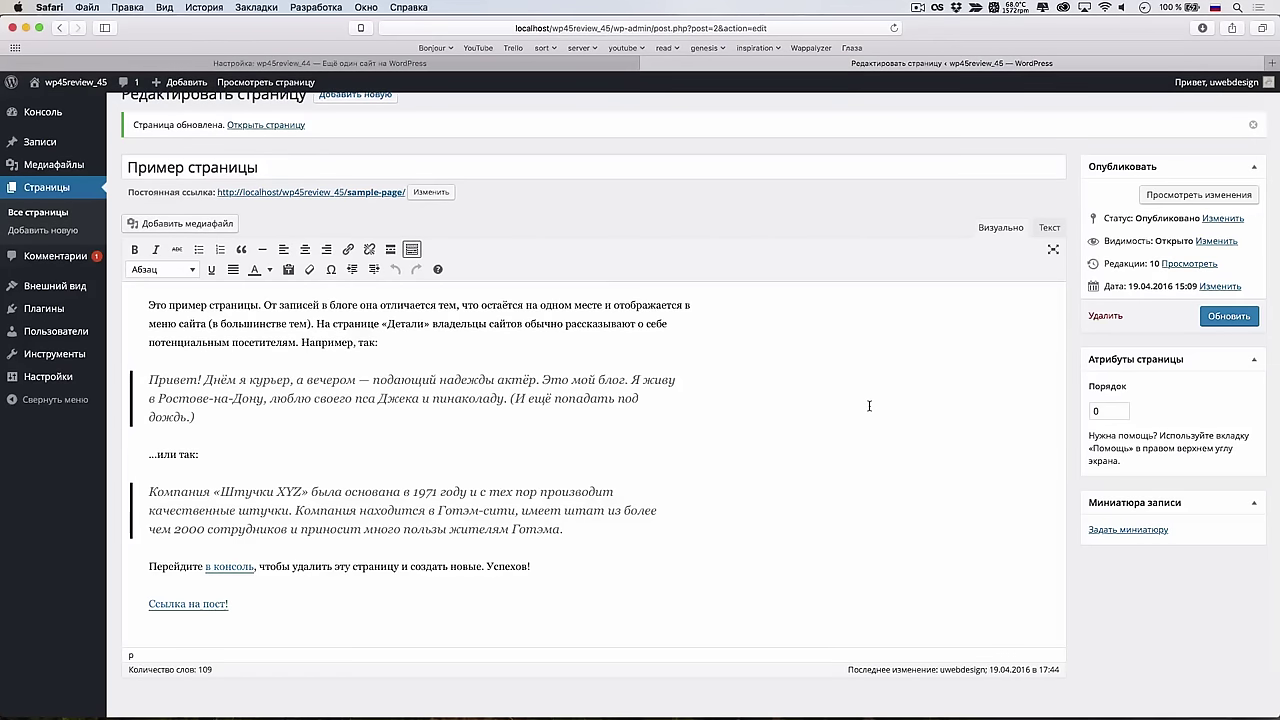
In the Text view, replace the link markup with the bare post URL and save
click(1049, 228)
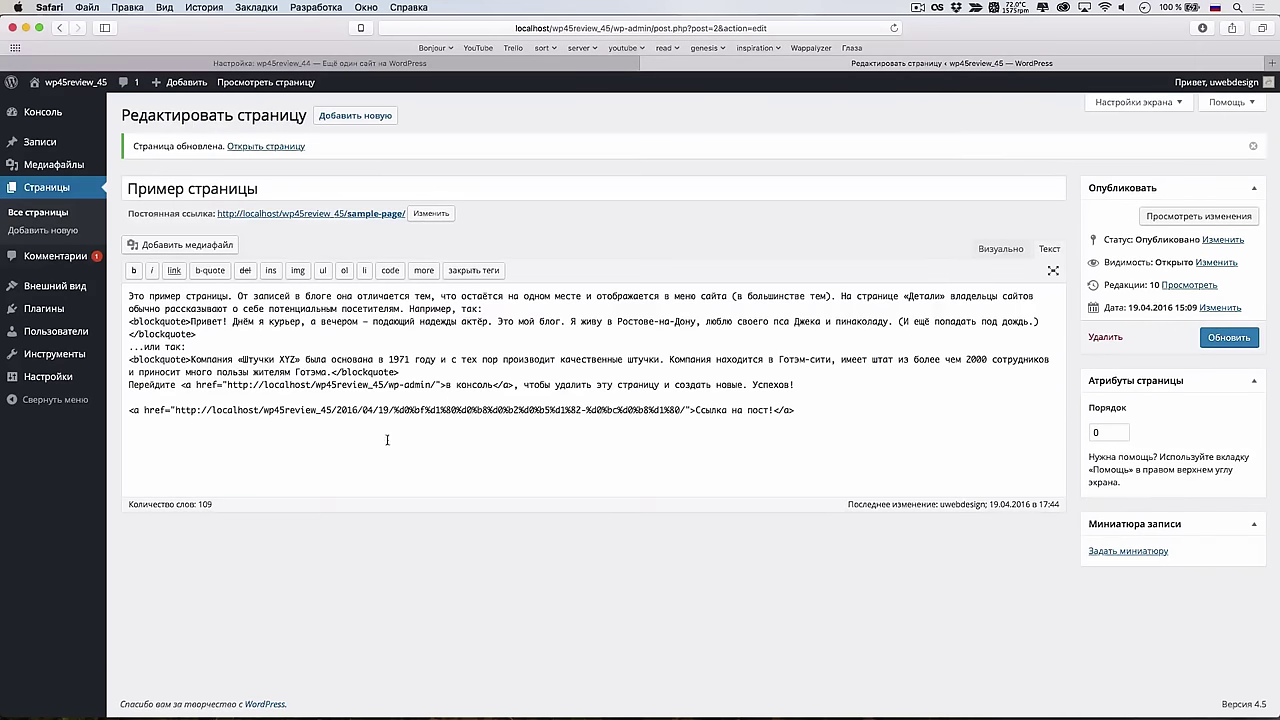
drag(176, 410, 682, 410)
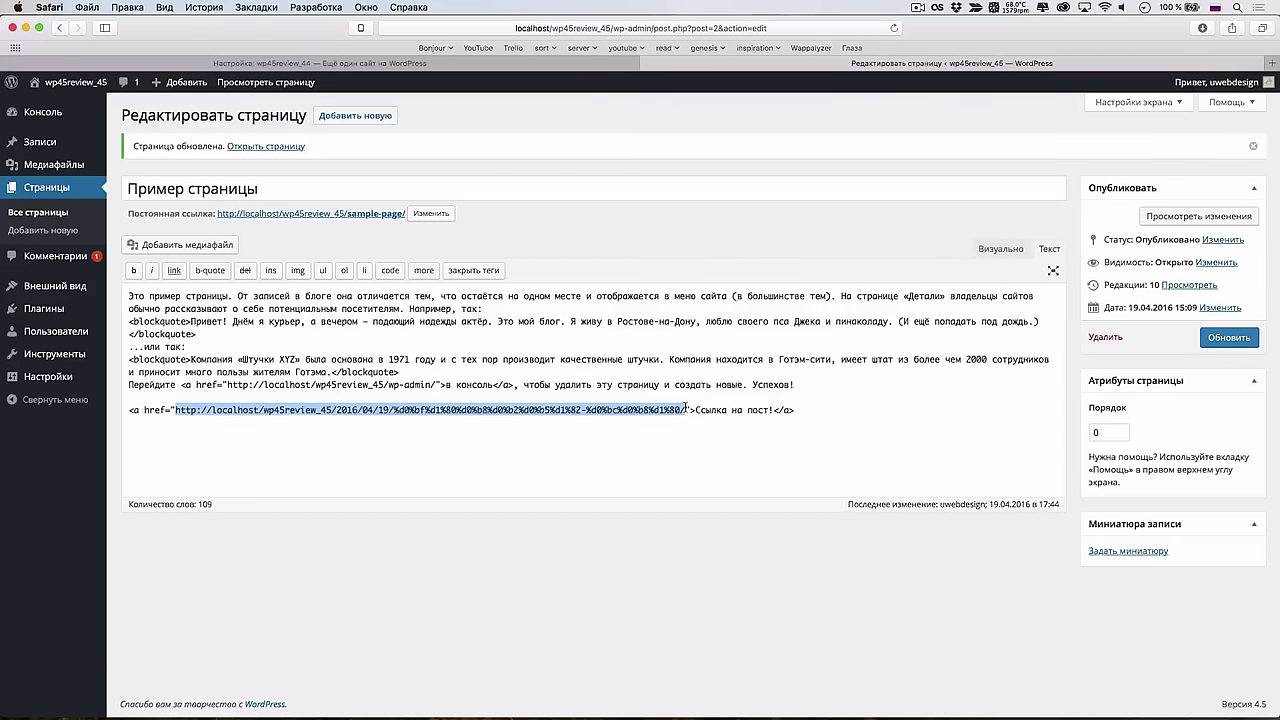
drag(794, 410, 112, 410)
key(super+v)
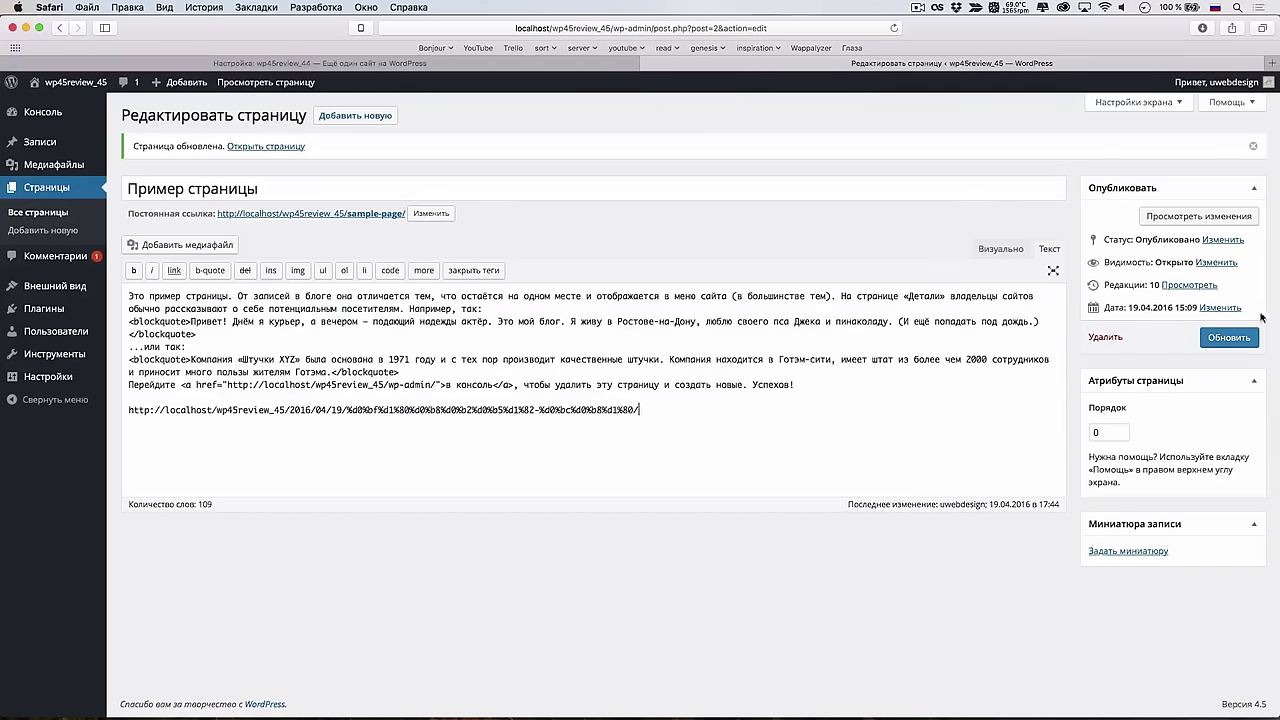
click(1212, 337)
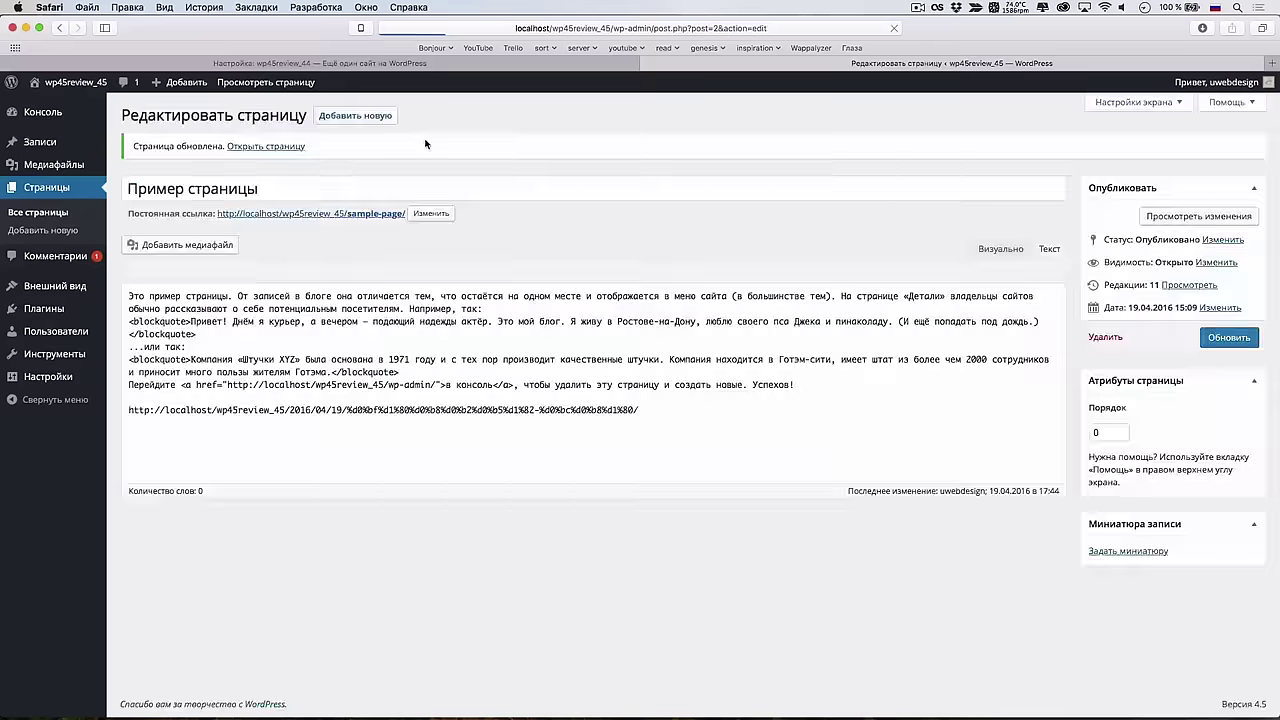
View the post embed card on the live page, then delete the URL line in the editor
click(266, 146)
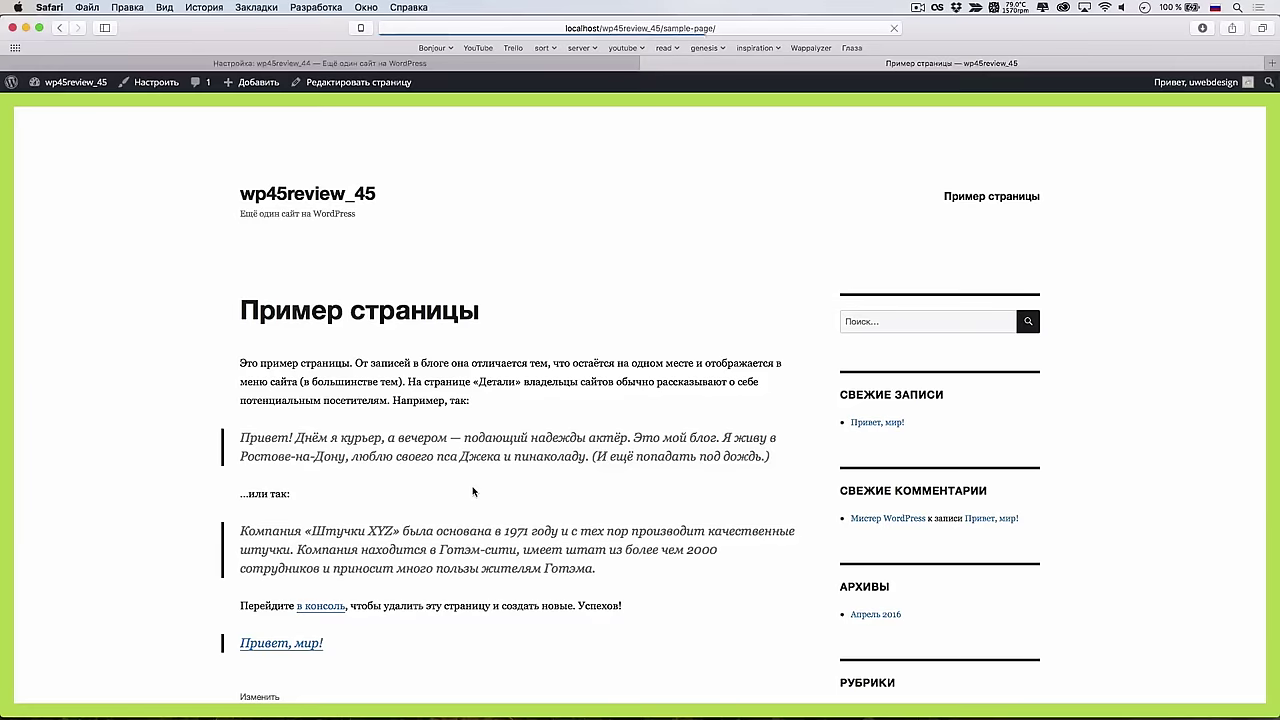
scroll(476, 500, down, 3)
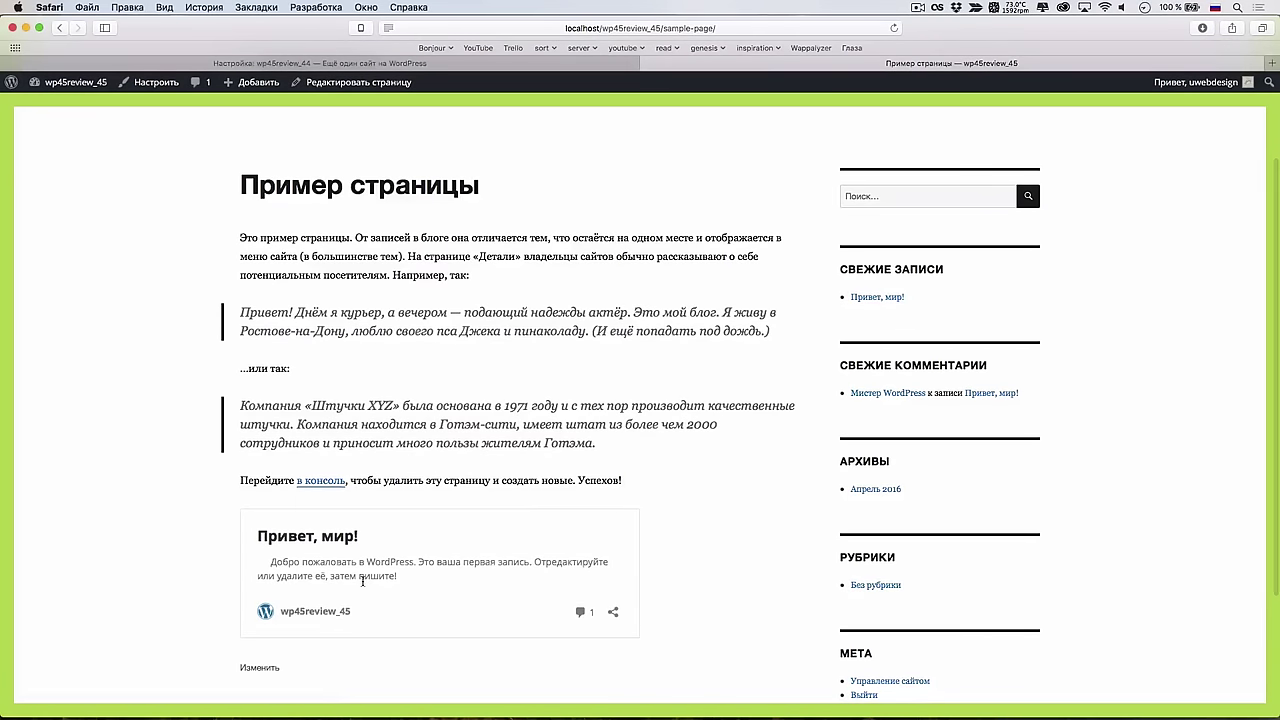
scroll(422, 339, up, 3)
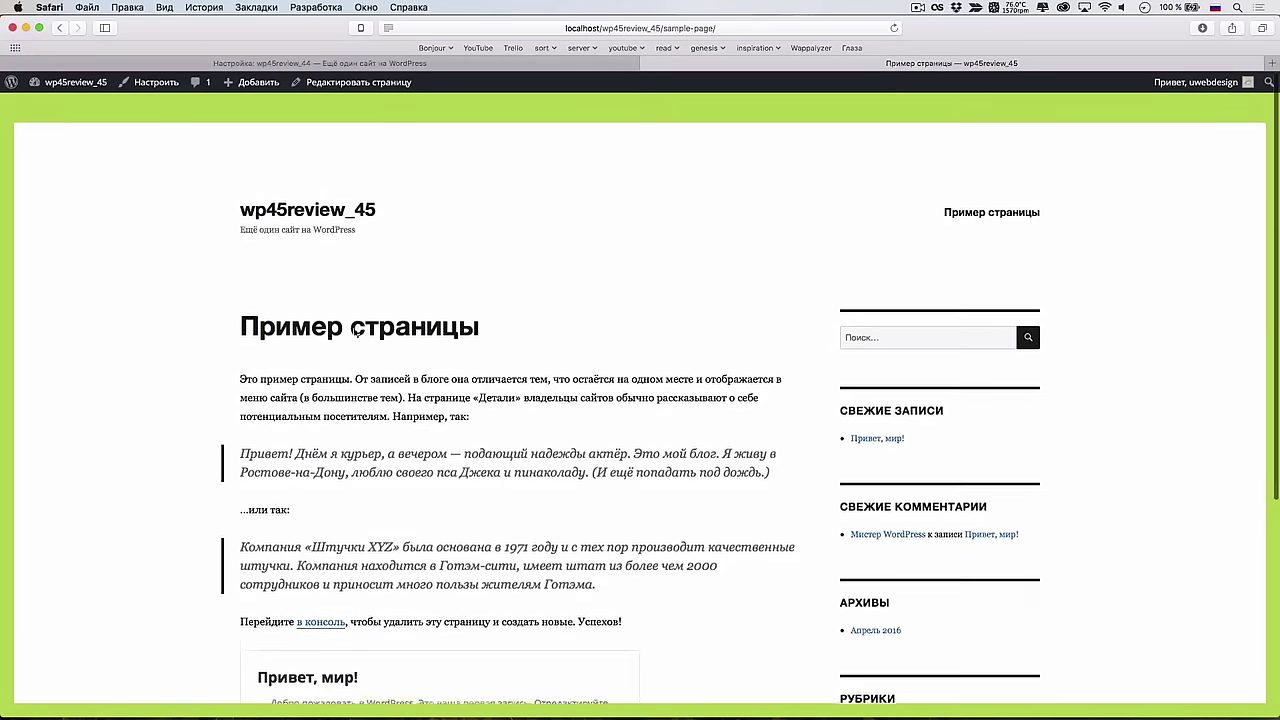
click(350, 84)
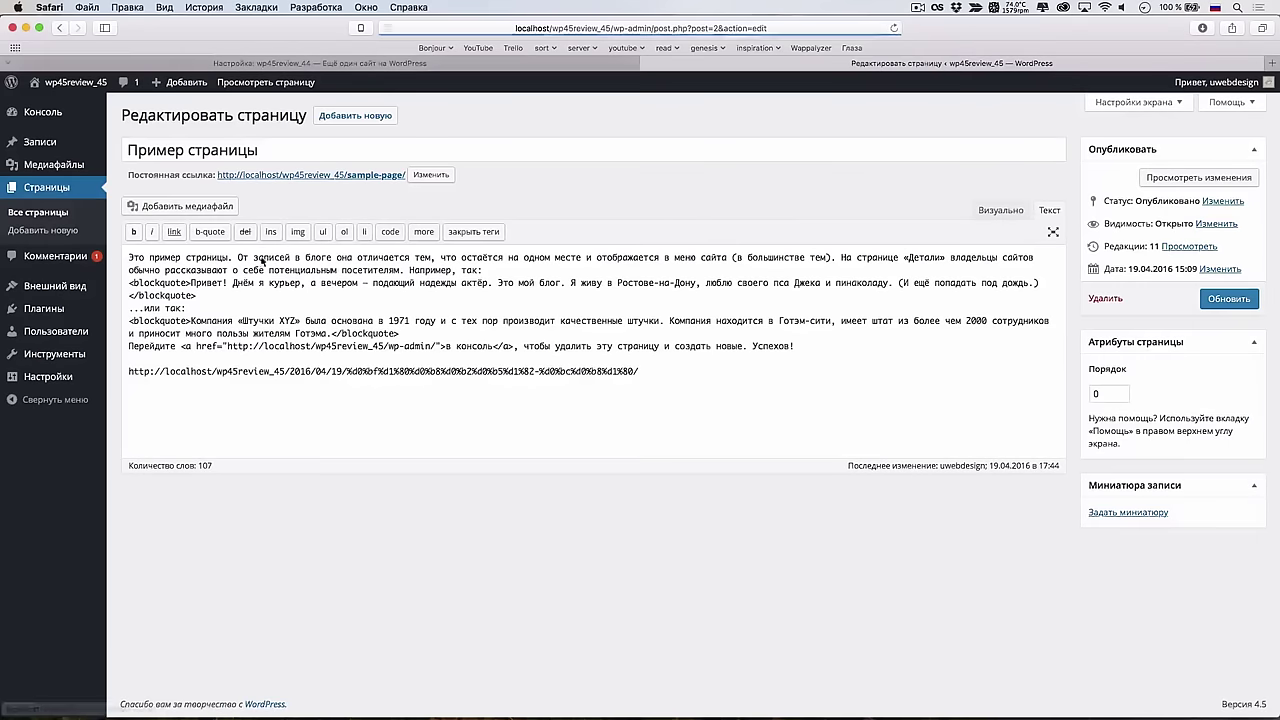
drag(650, 372, 857, 339)
key(BackSpace)
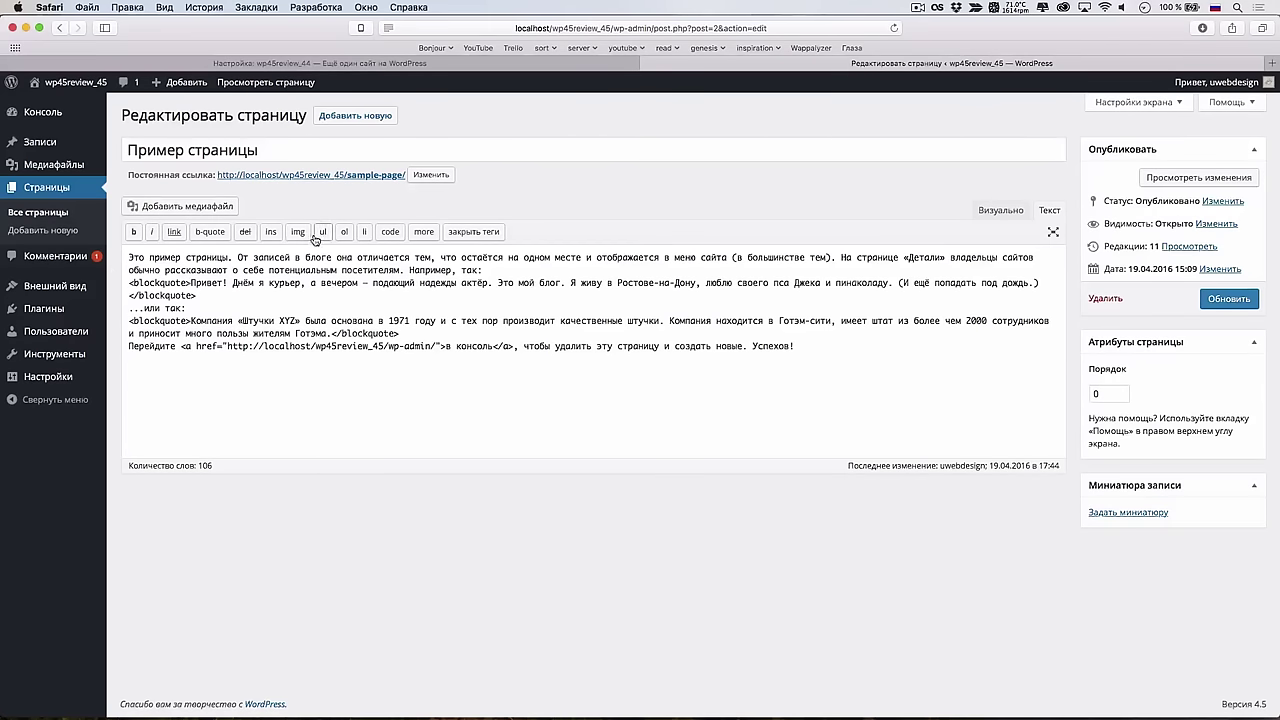
click(540, 64)
Leave the wp45review_44 Customizer, edit Пример страницы from Страницы, and start Добавить медиафайл after Успехов!
click(16, 86)
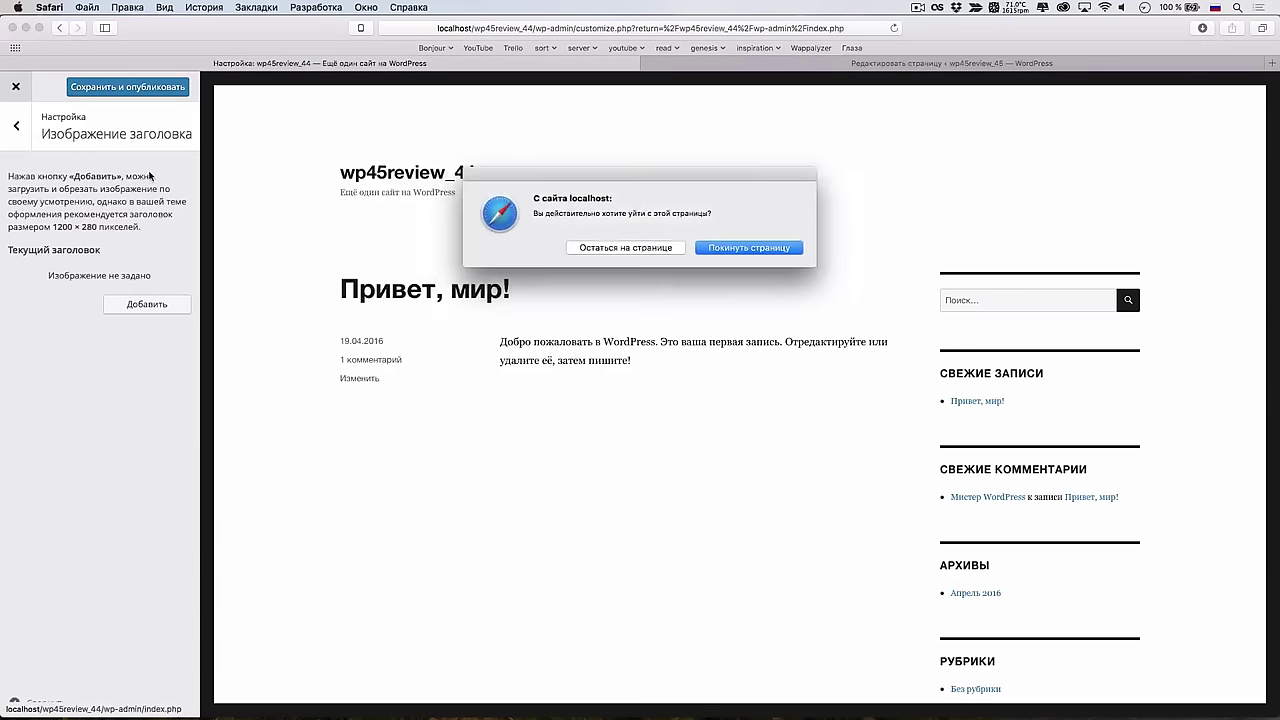
click(730, 248)
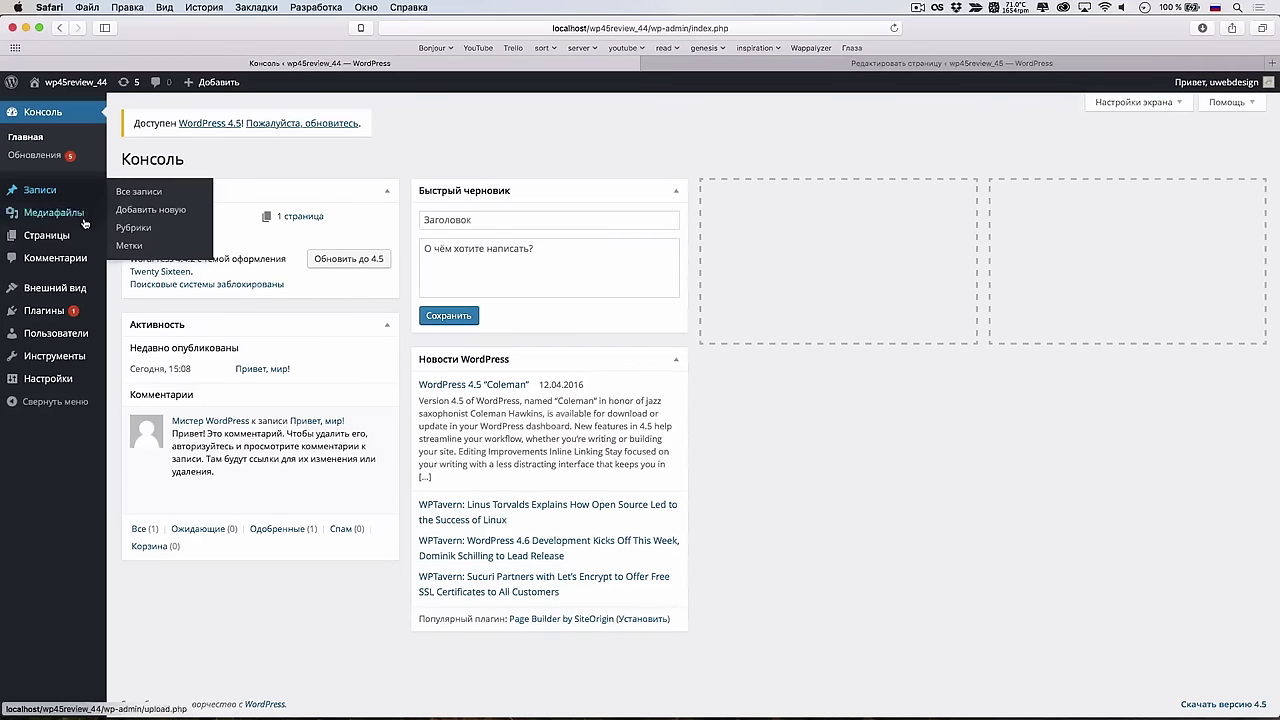
click(46, 235)
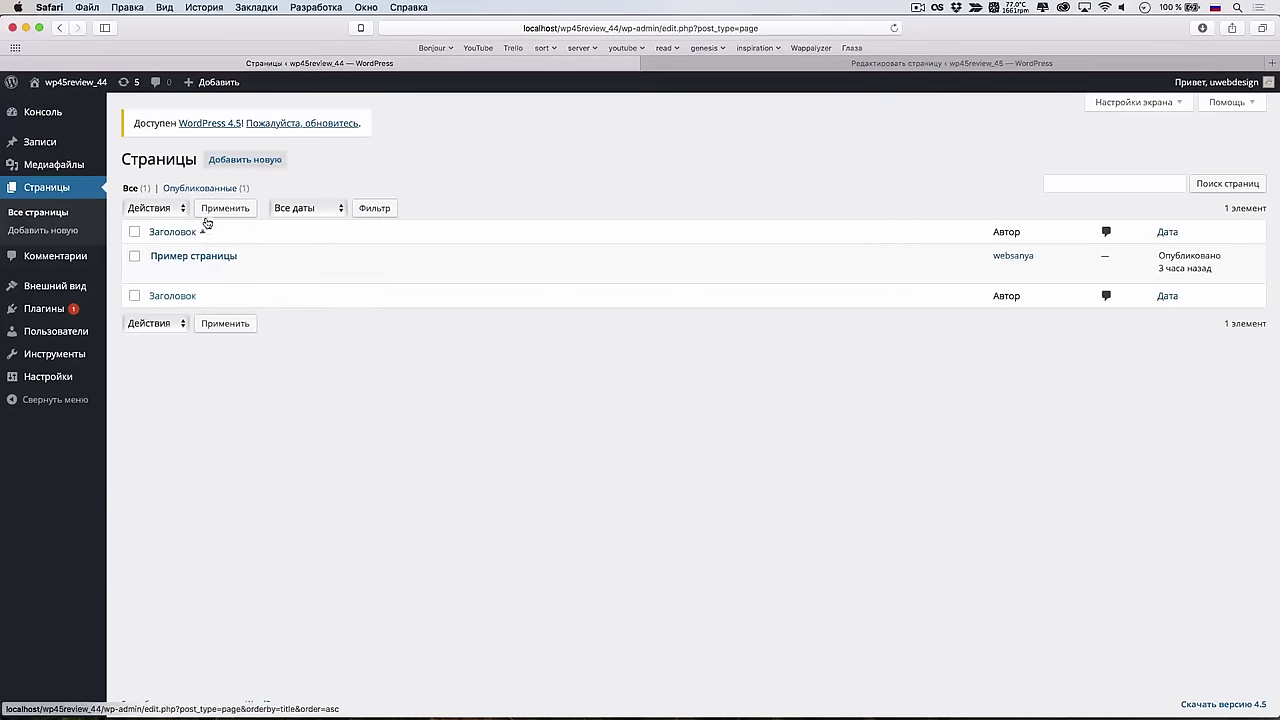
click(193, 256)
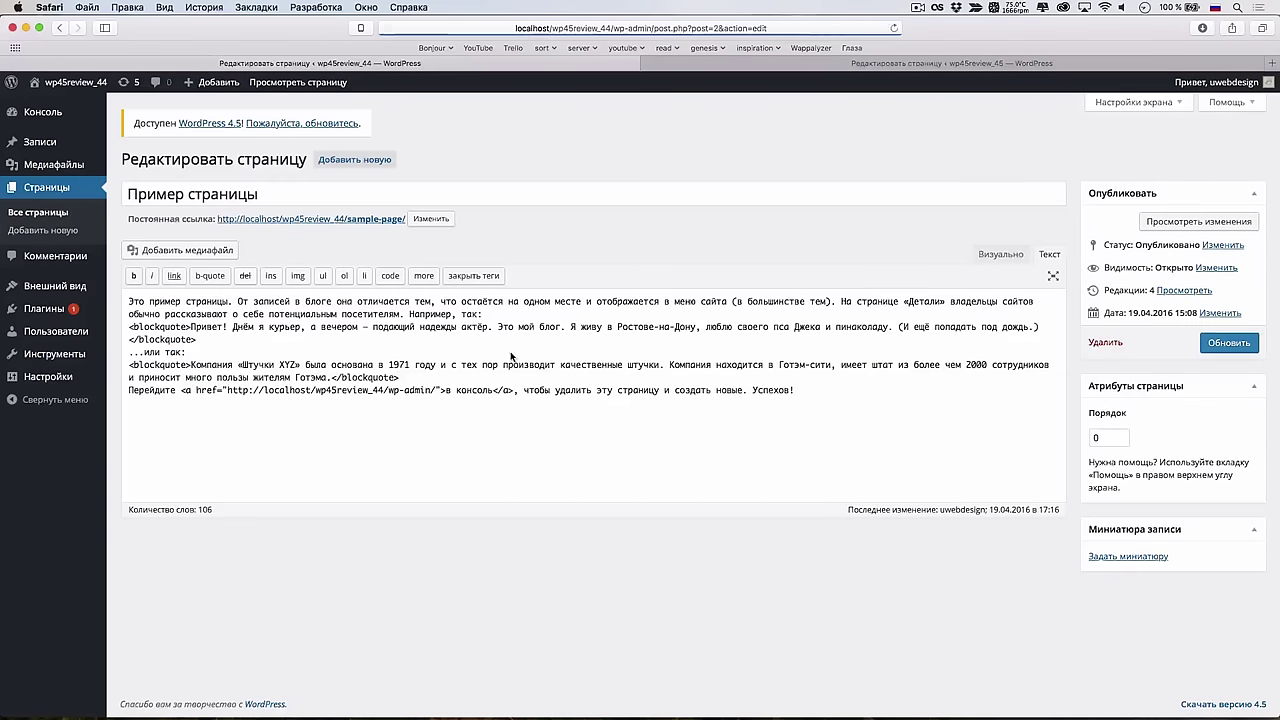
click(709, 457)
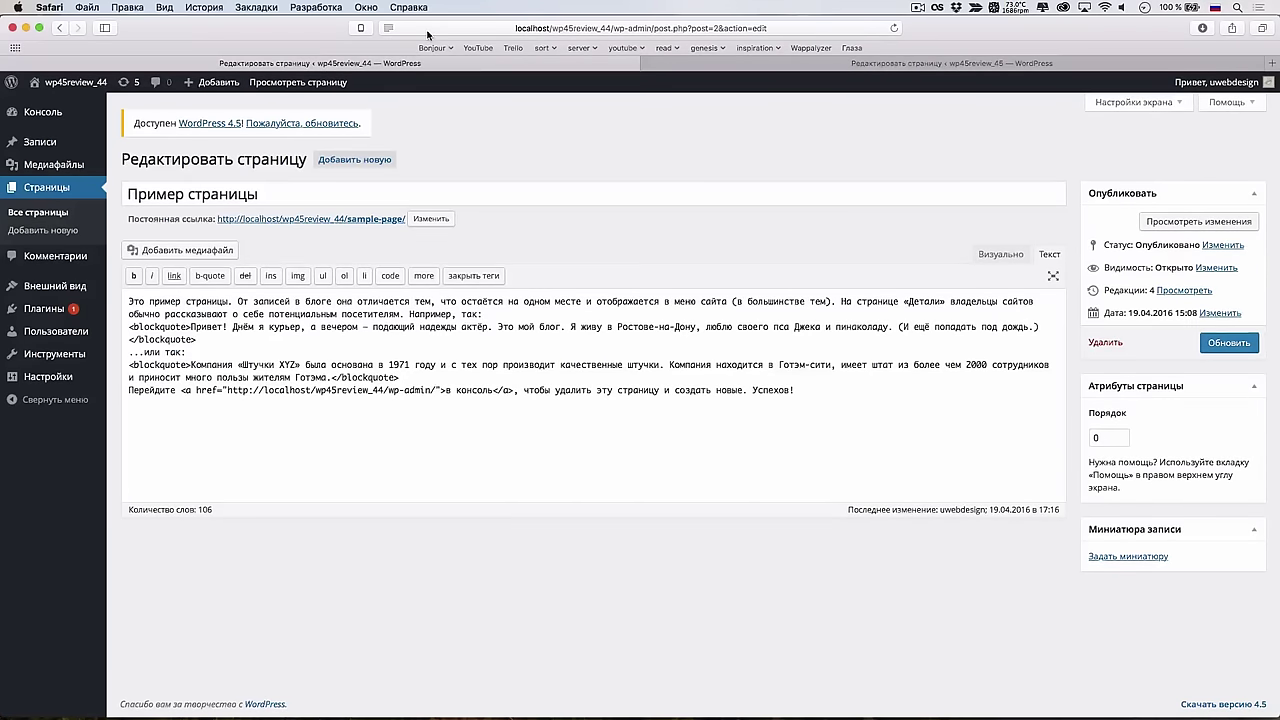
click(218, 251)
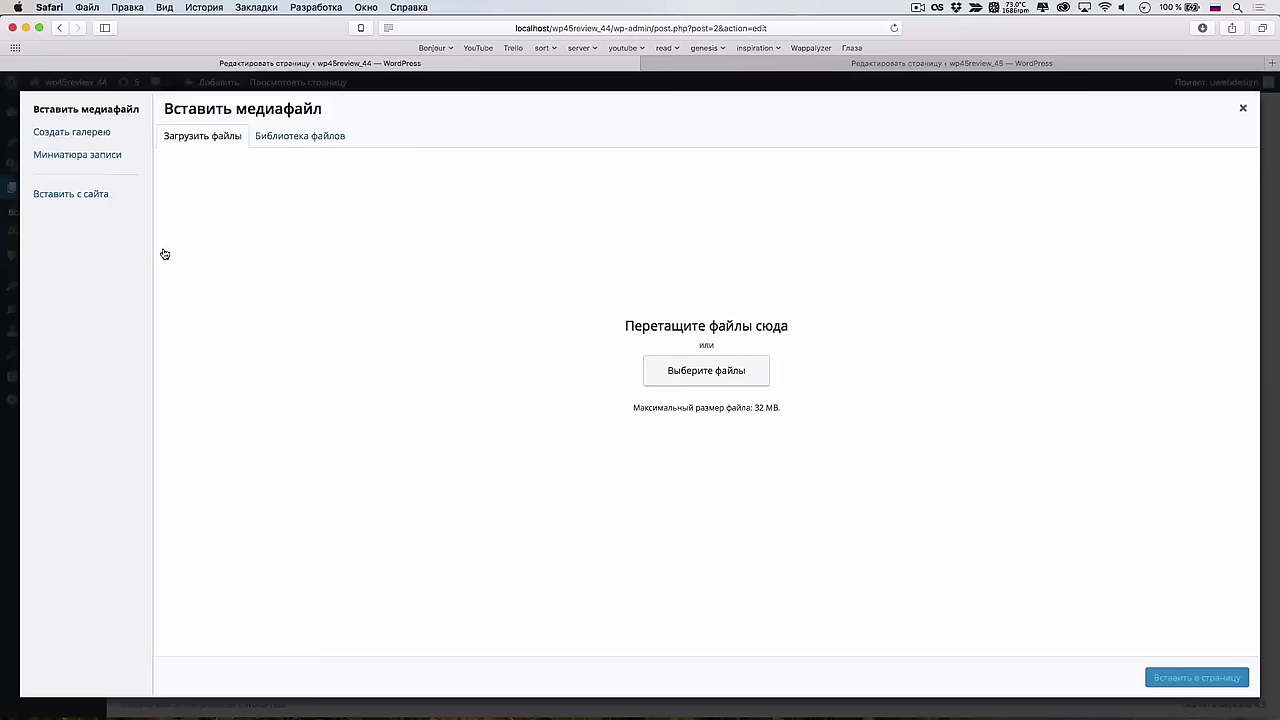
Upload huge_image.jpg via Выберите файлы and show its Размер size options
click(304, 137)
click(232, 138)
click(733, 387)
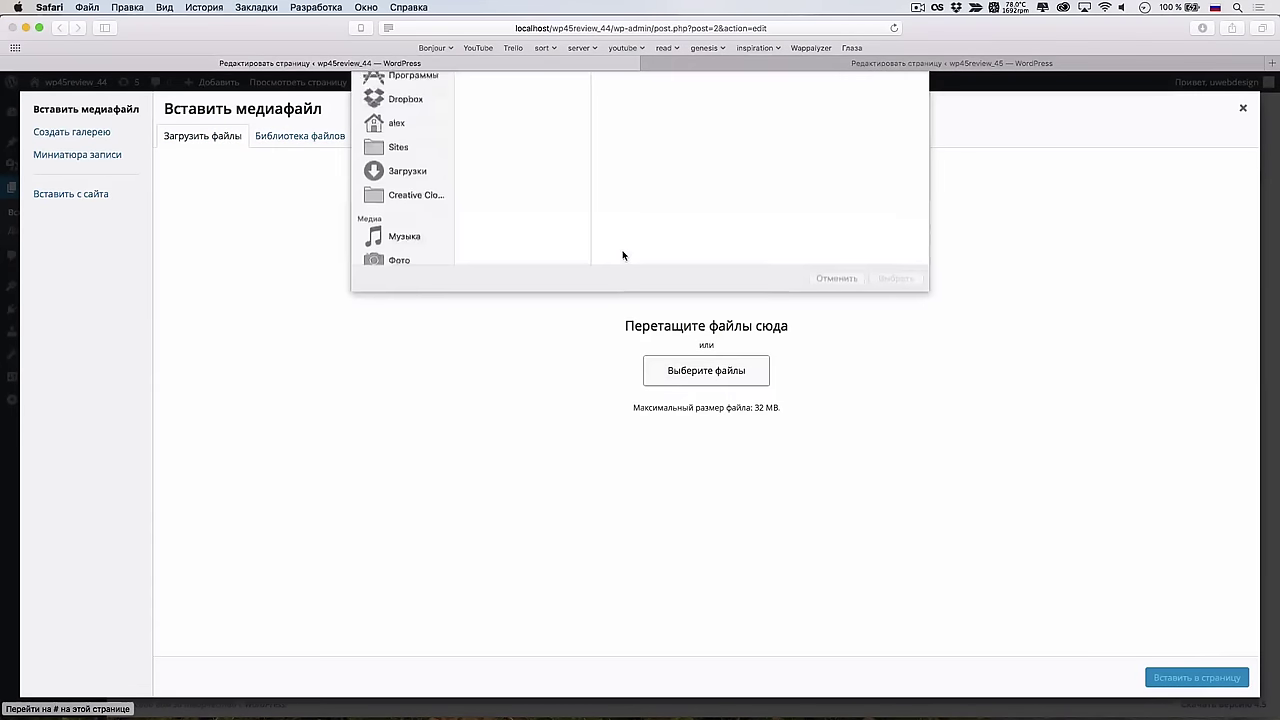
click(510, 116)
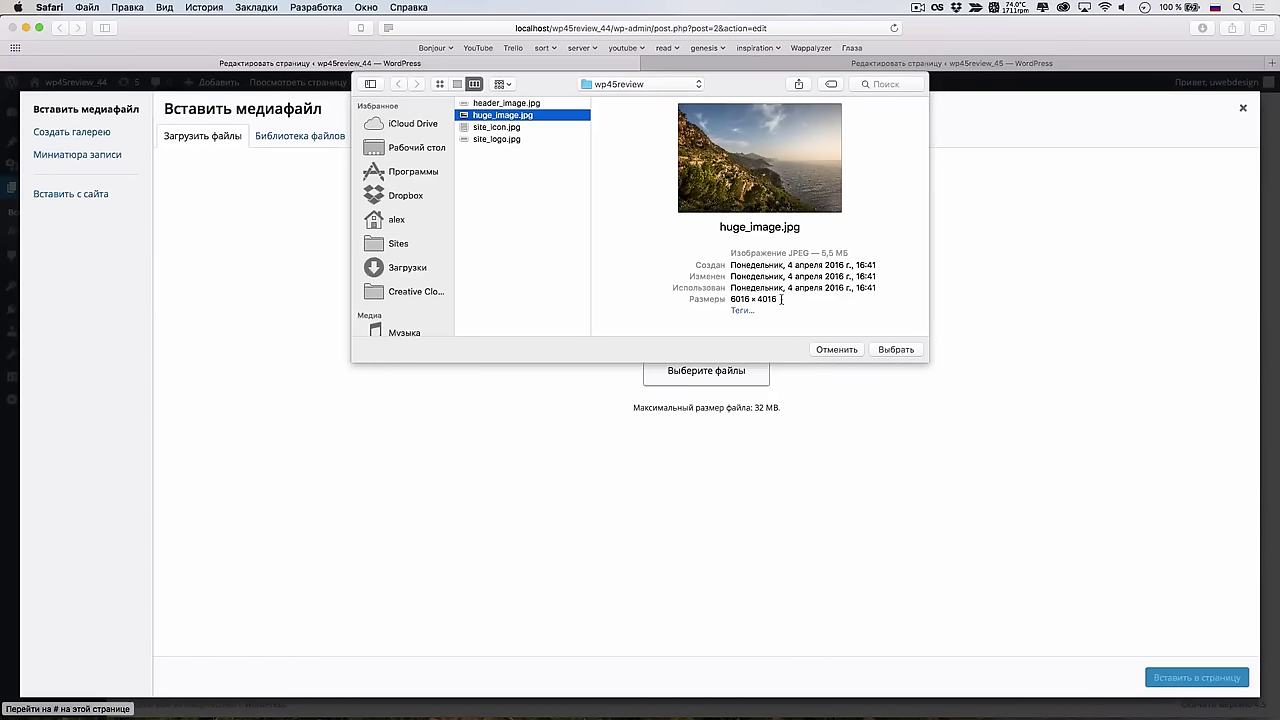
click(900, 350)
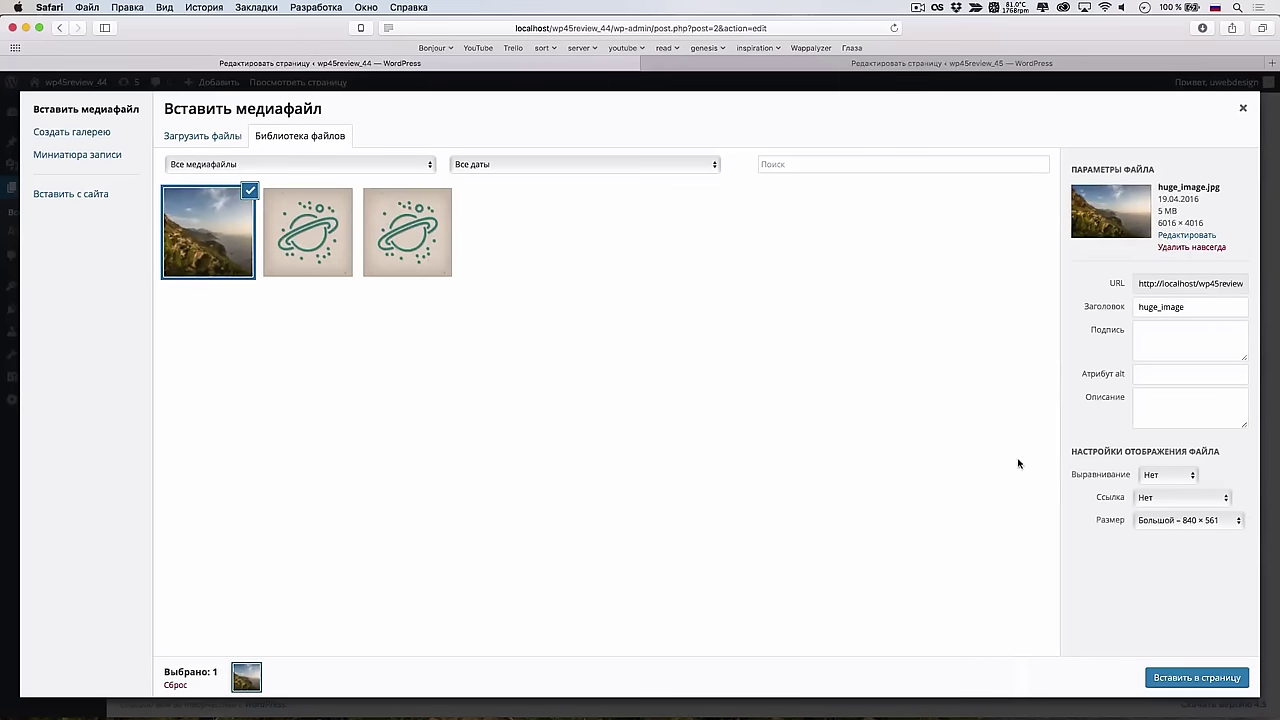
click(1170, 520)
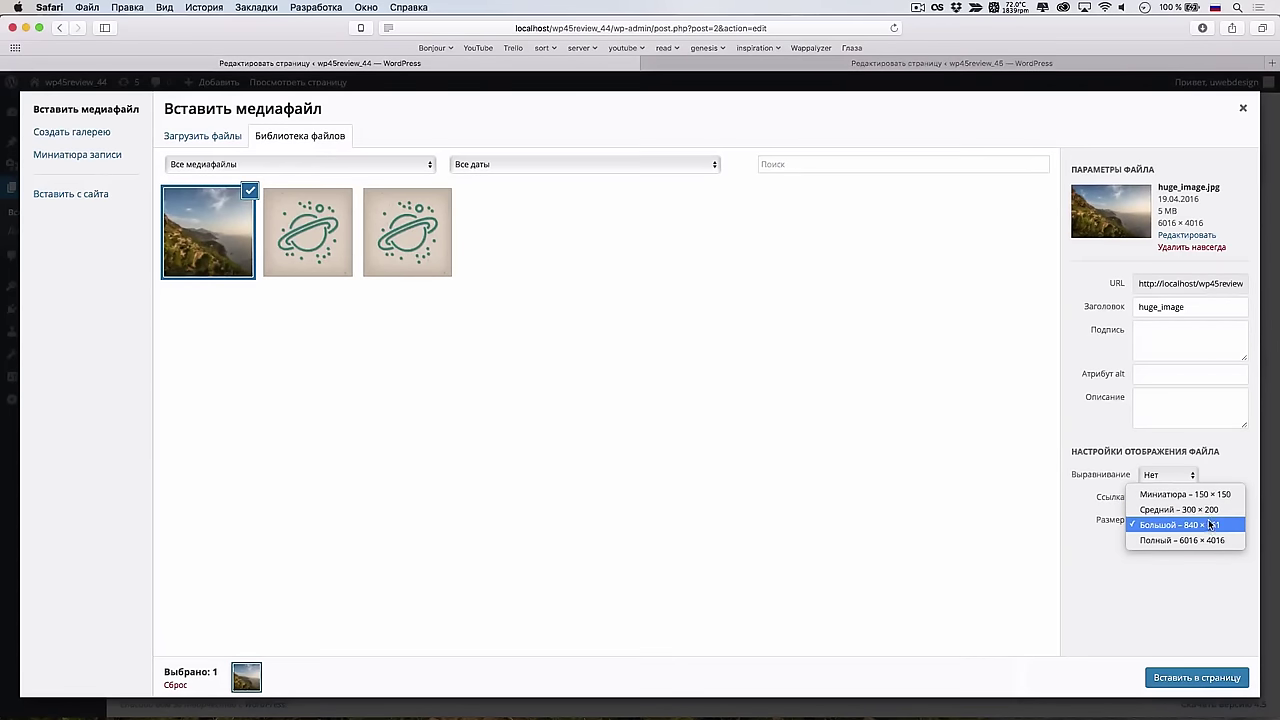
Insert huge_image at Large 840 × 561 into the 4.4 site's sample page and update it
click(1218, 525)
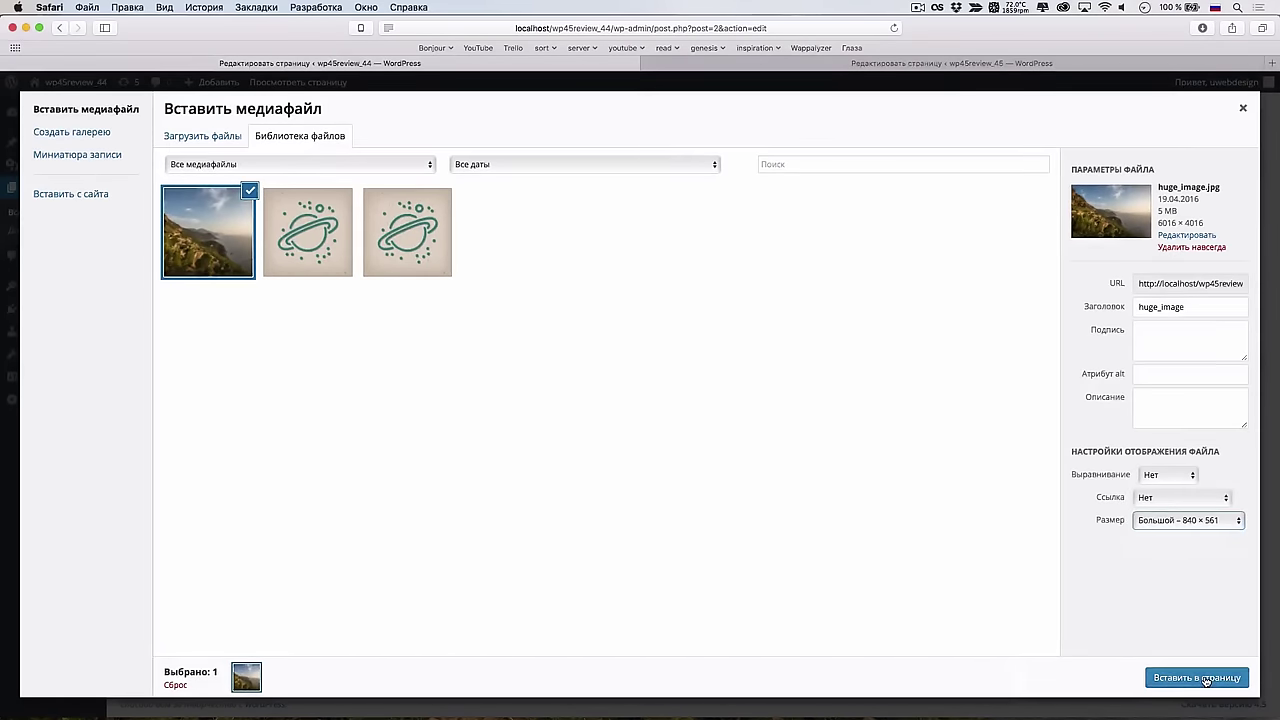
click(1205, 678)
click(1229, 343)
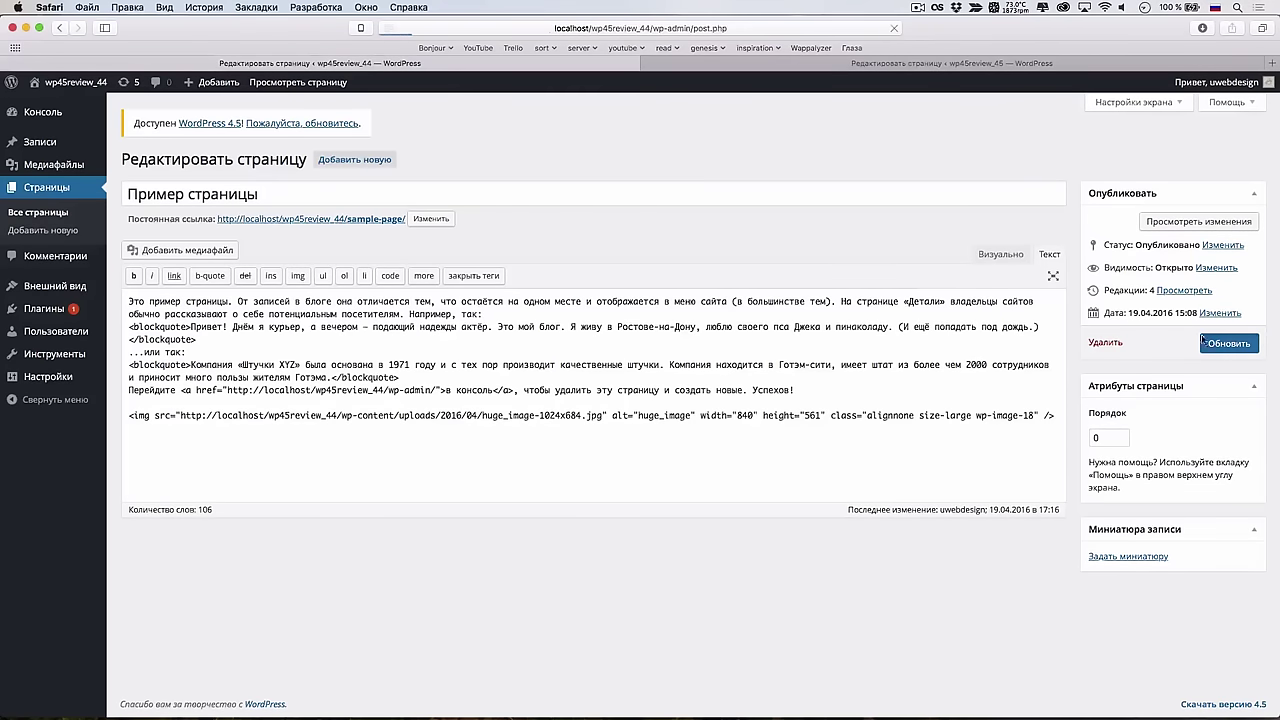
Upload huge_image.jpg to the wp45review_45 site's media library
key(ctrl+Tab)
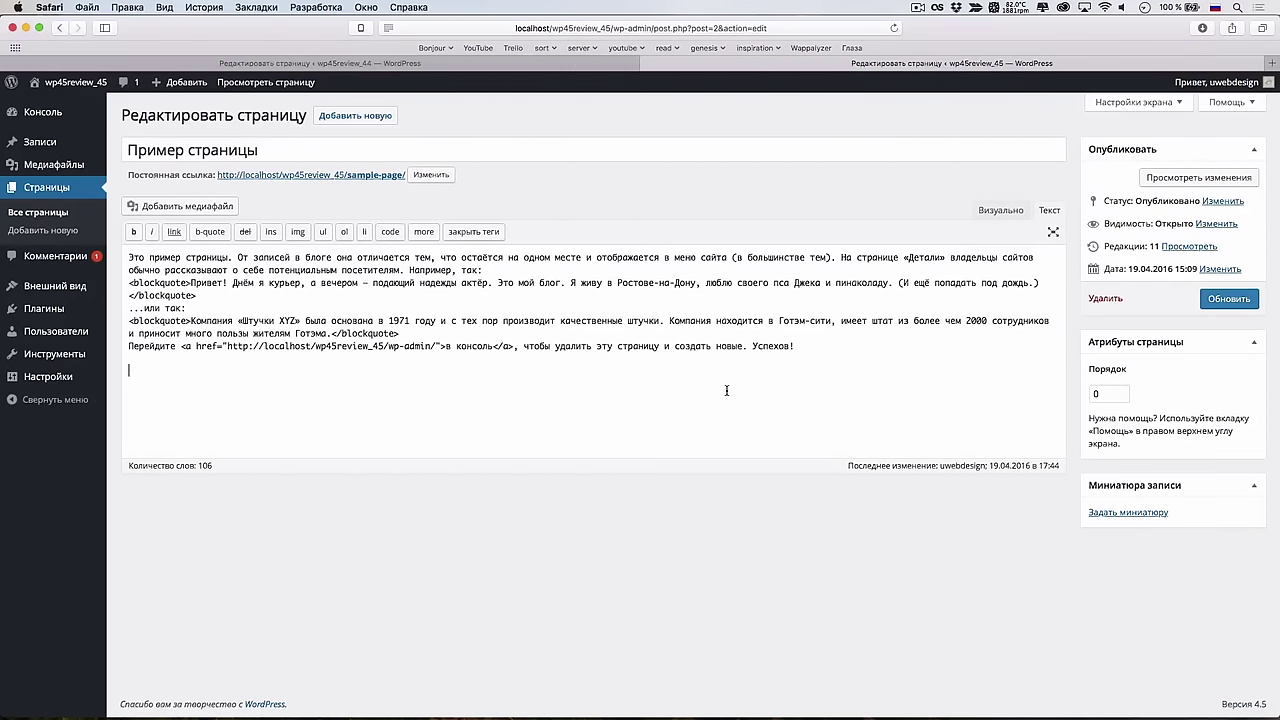
click(222, 208)
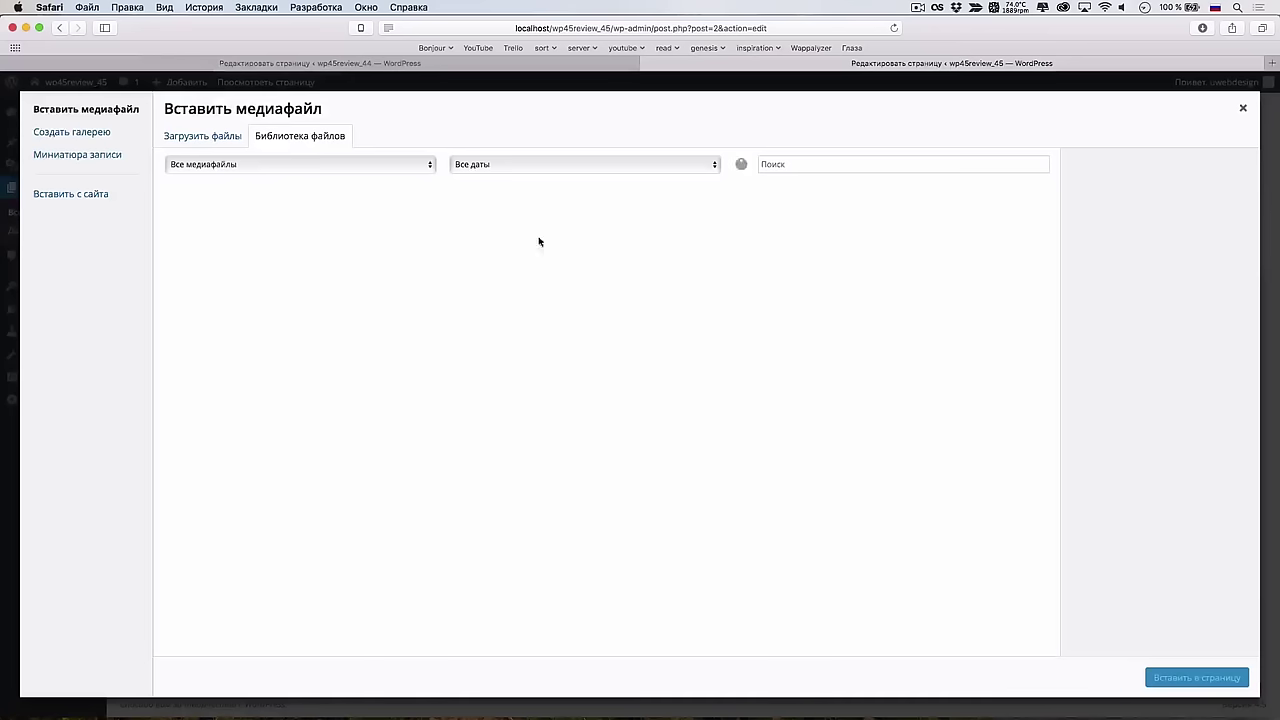
click(241, 144)
click(660, 374)
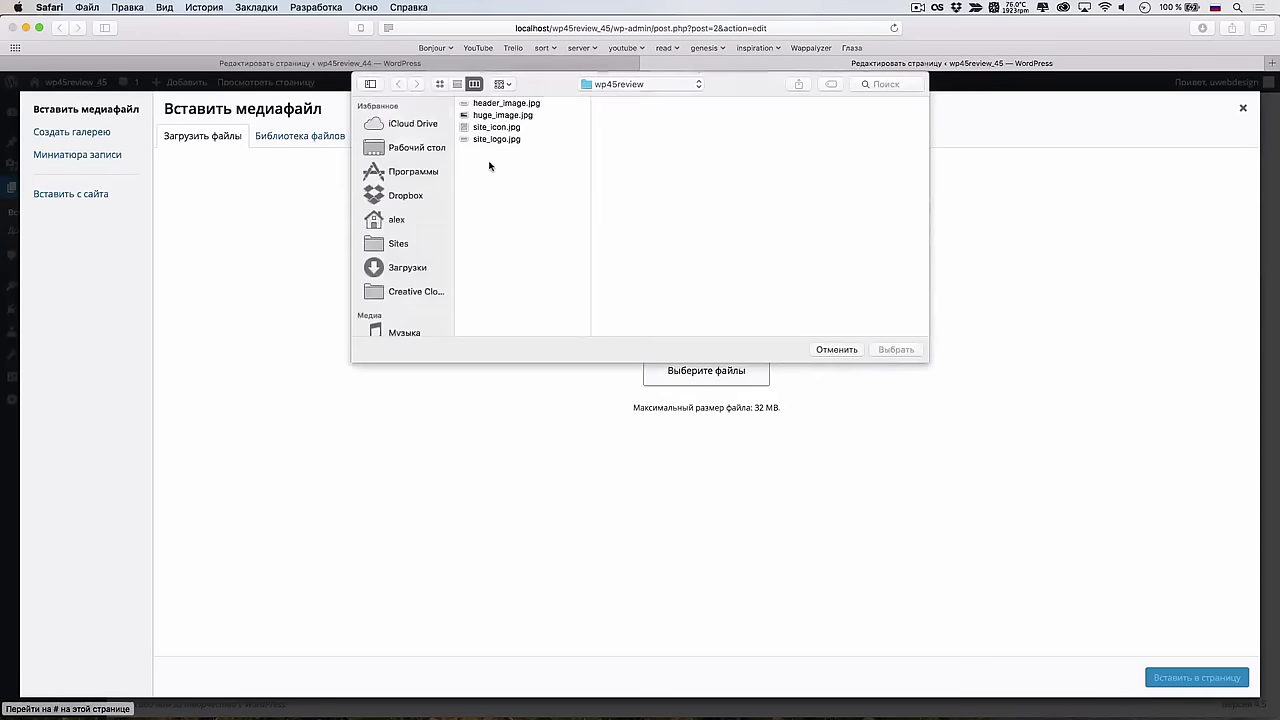
double_click(494, 115)
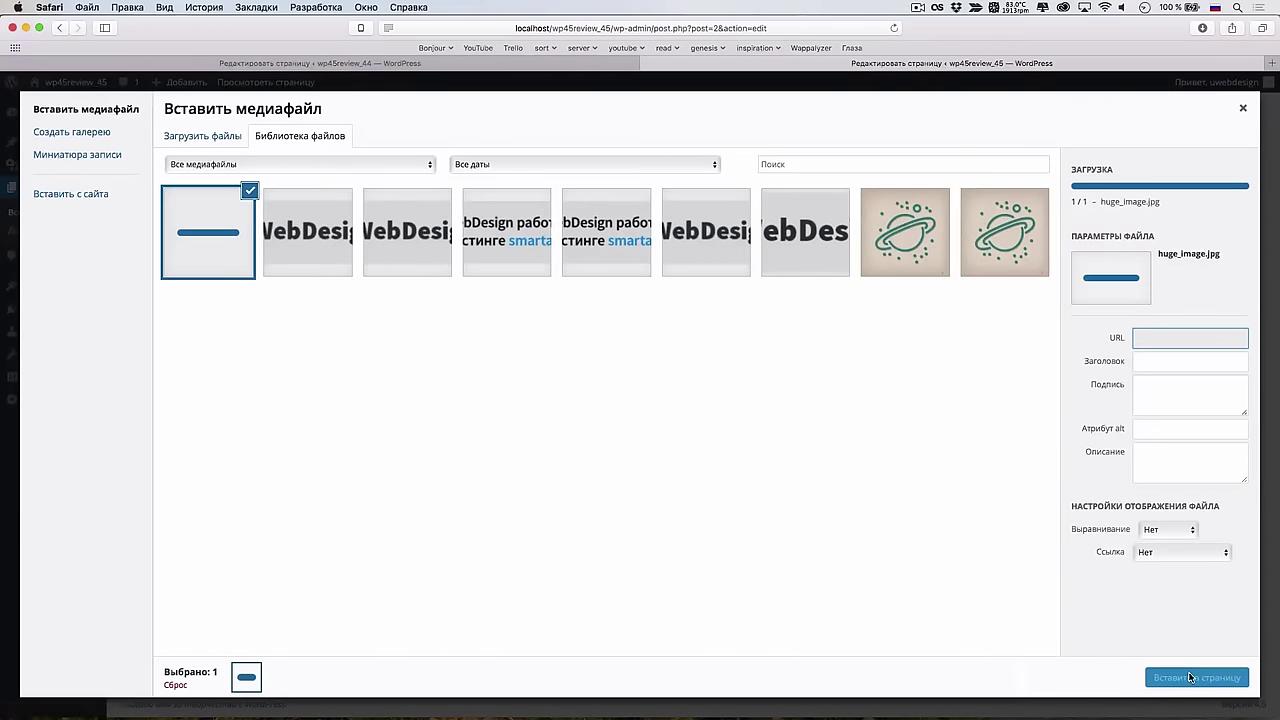
Insert the uploaded huge_image unlinked at Large 840 × 561 and update the page
click(1171, 553)
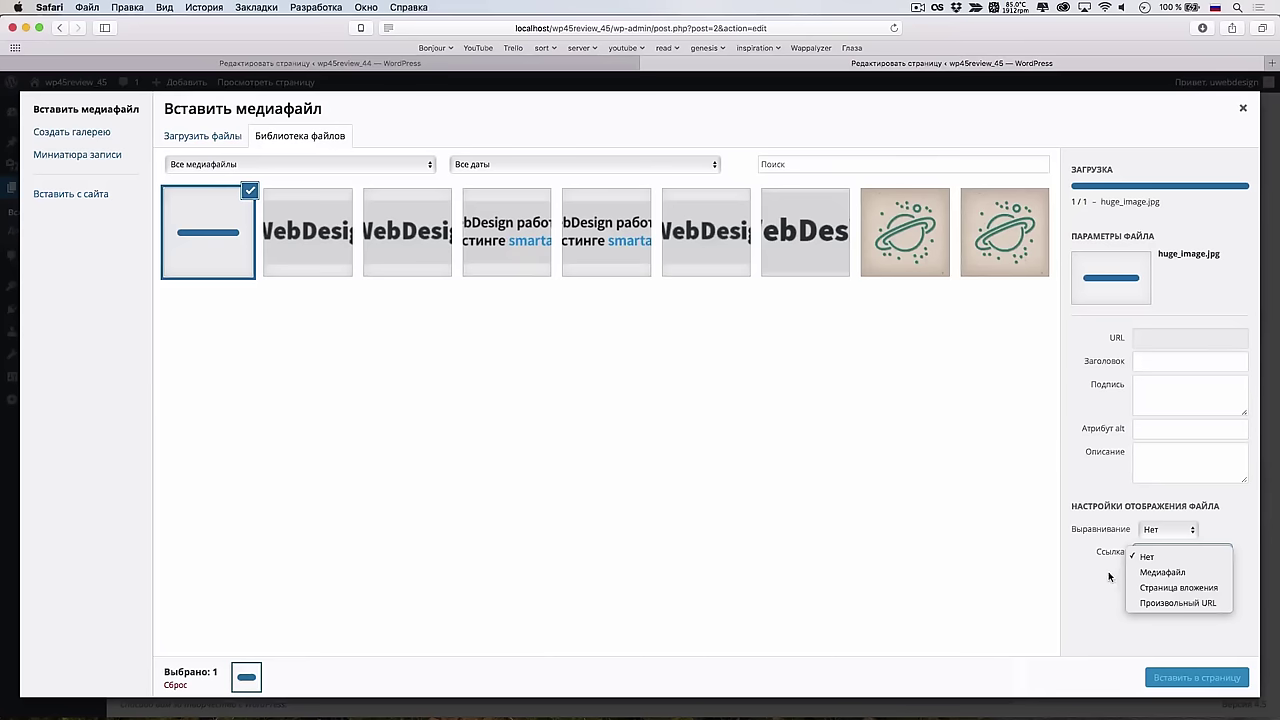
click(1145, 556)
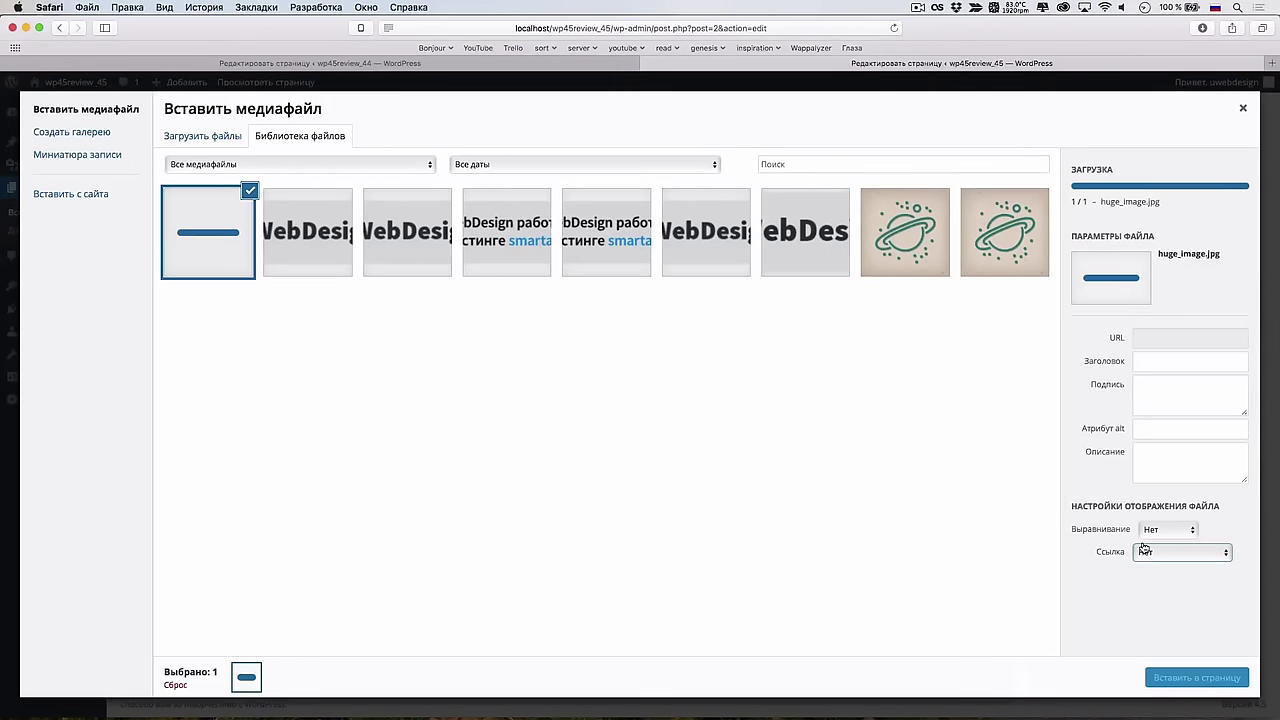
click(1163, 520)
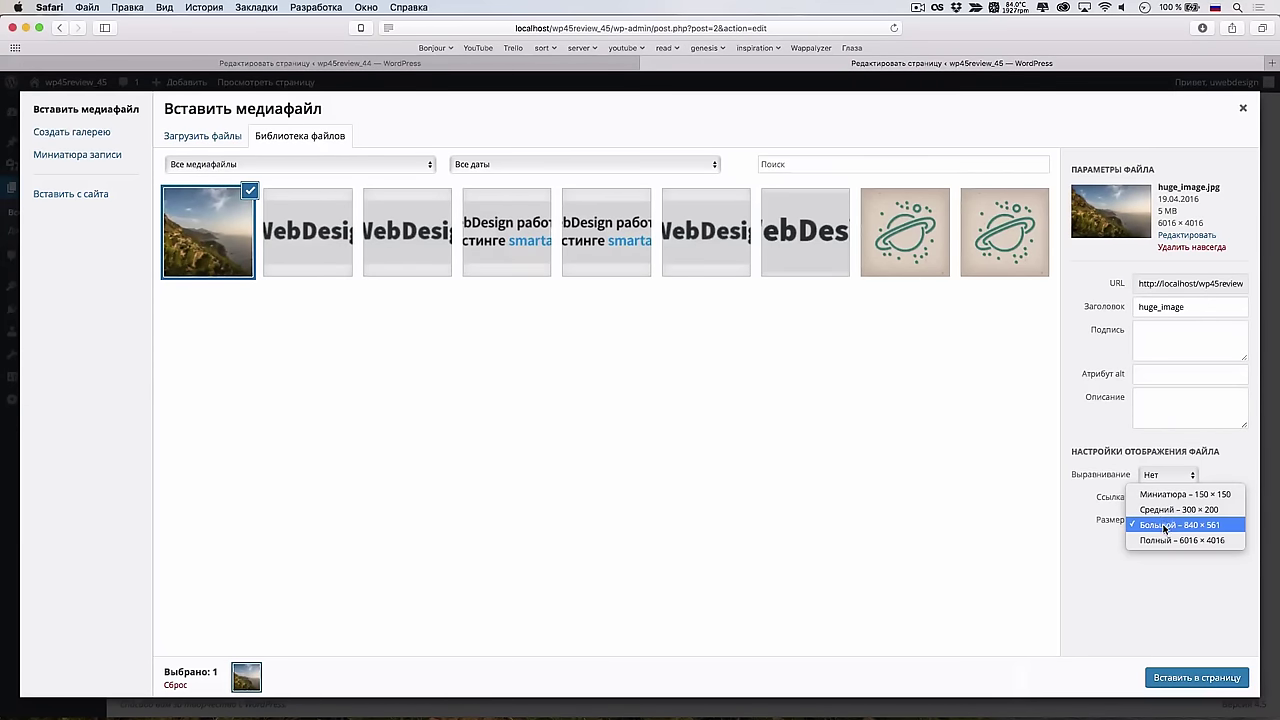
click(1164, 526)
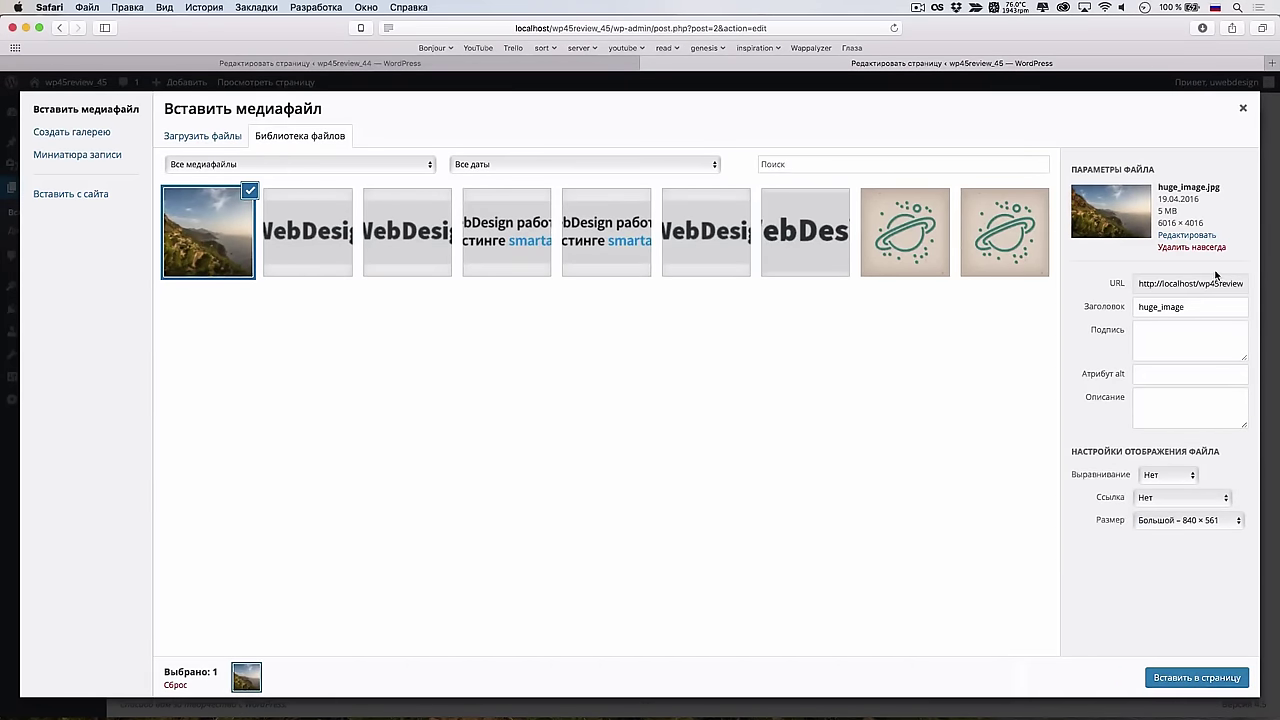
click(1198, 678)
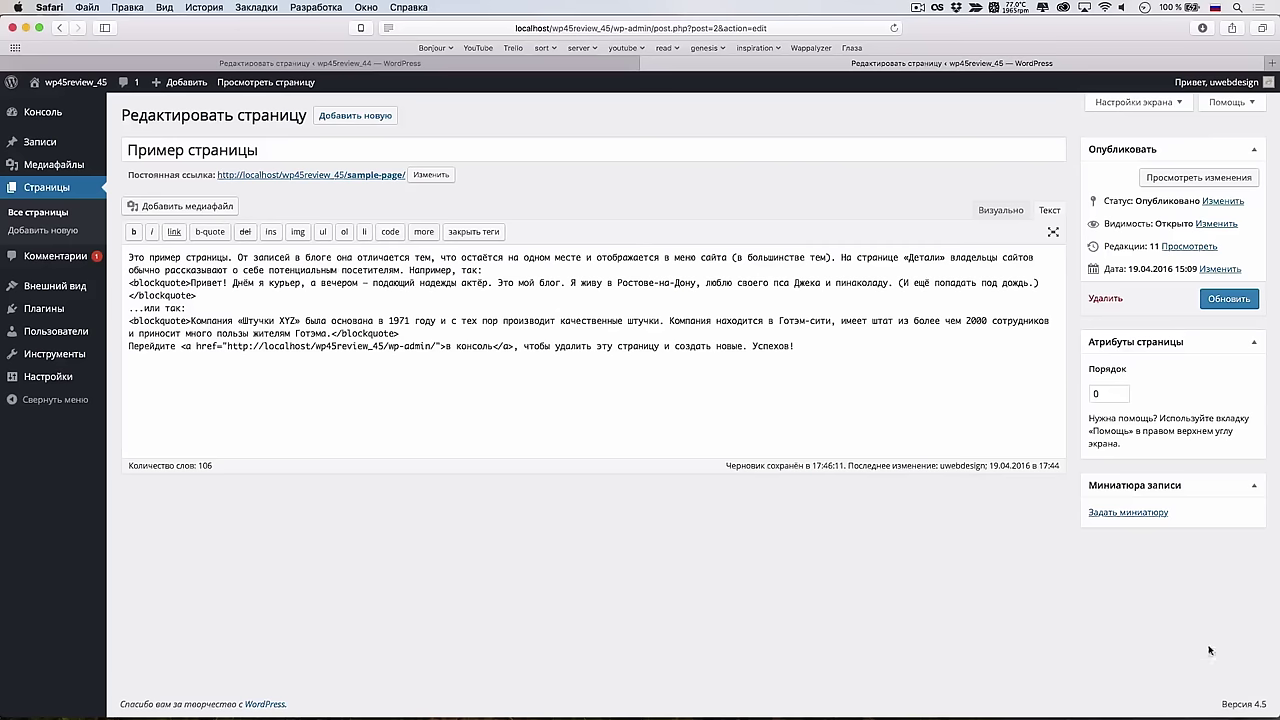
click(1216, 302)
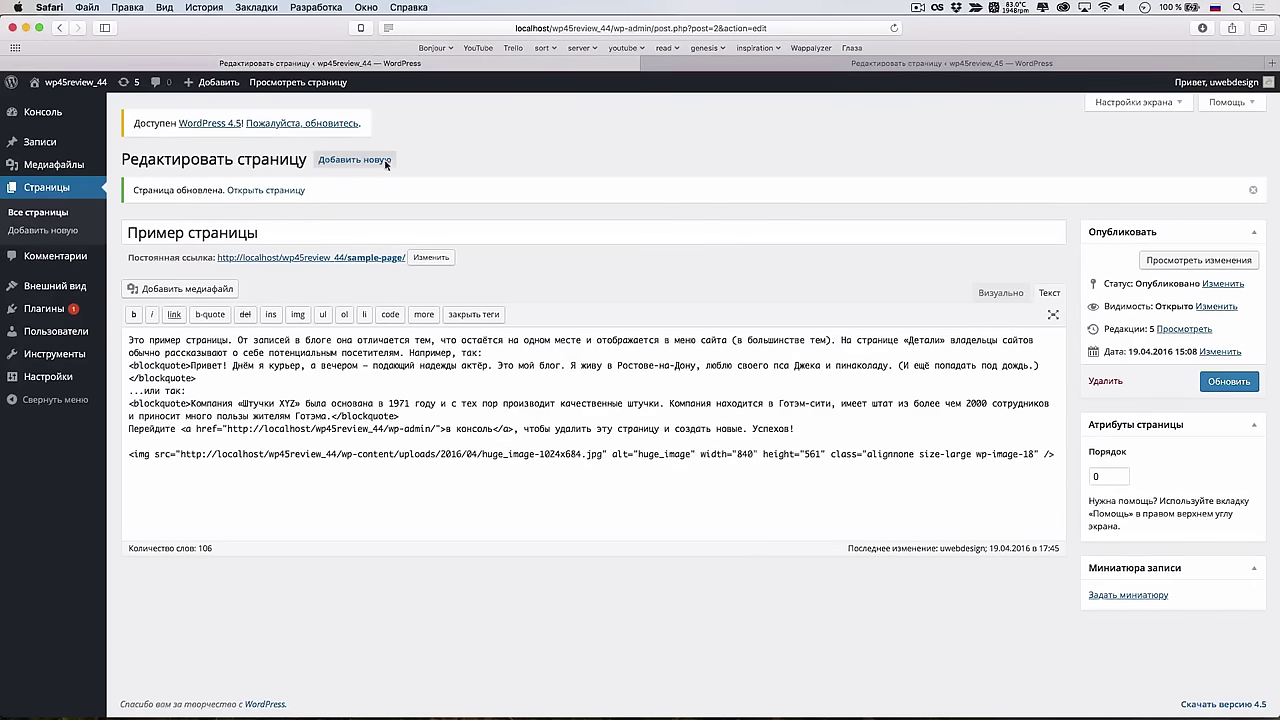
Sort the 4.4 sample page's network requests by size, largest first: huge_image-1024x684.jpg at 182.61 KB
click(275, 191)
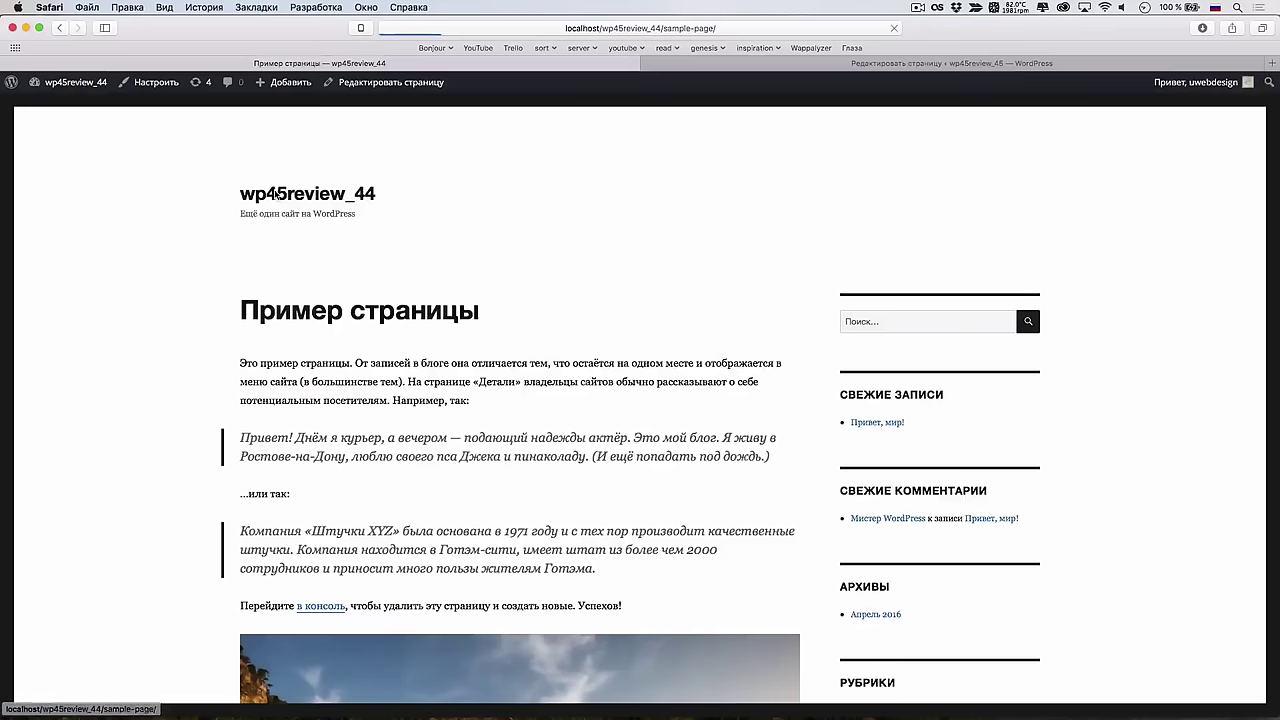
key(super+alt+i)
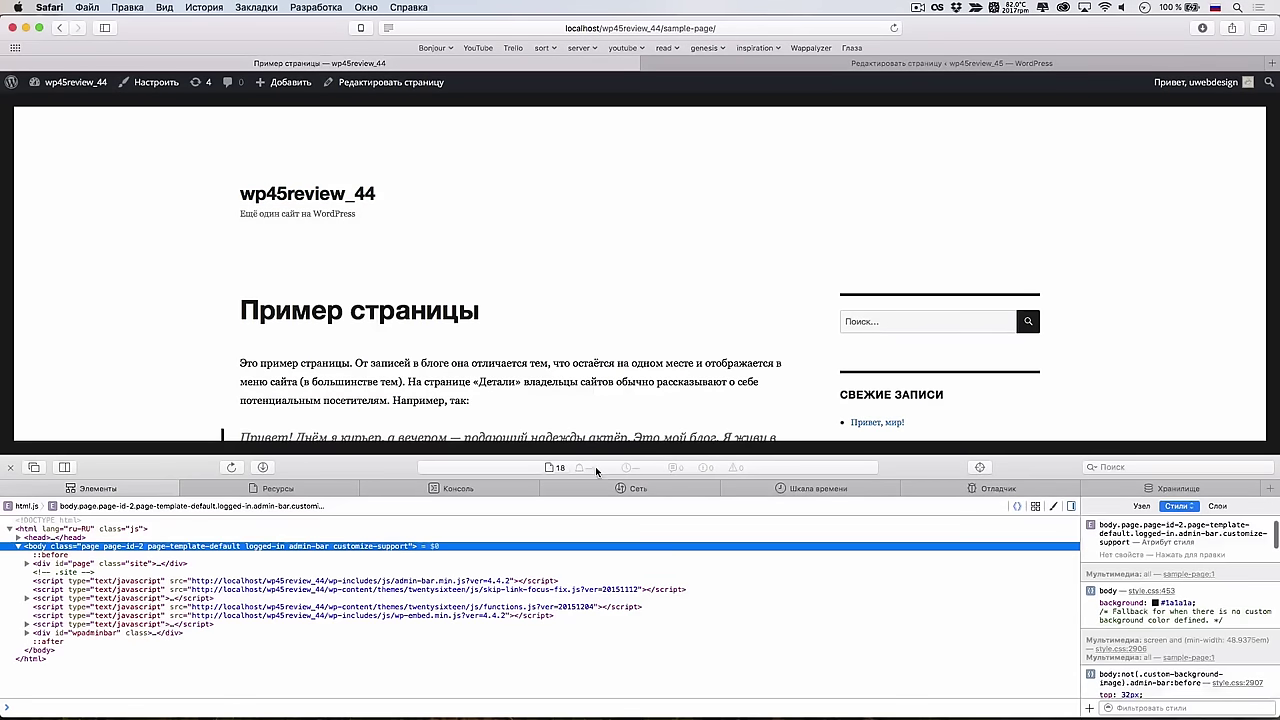
key(super+r)
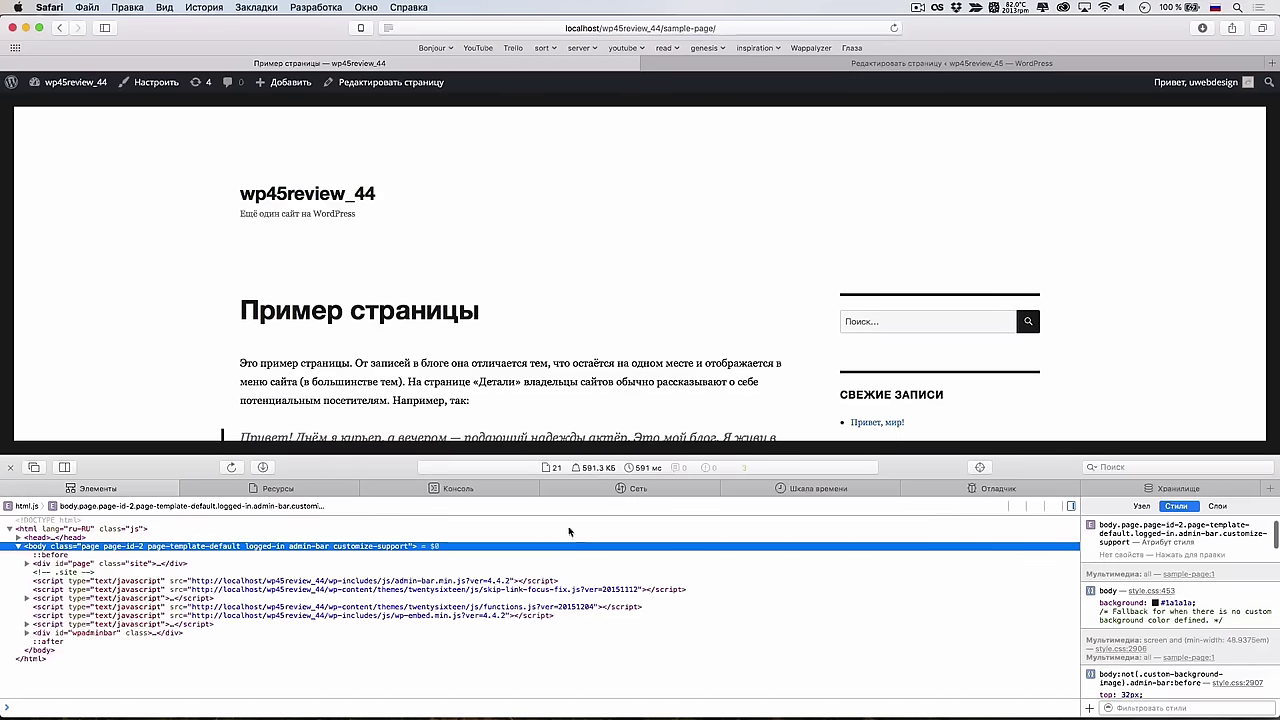
click(596, 468)
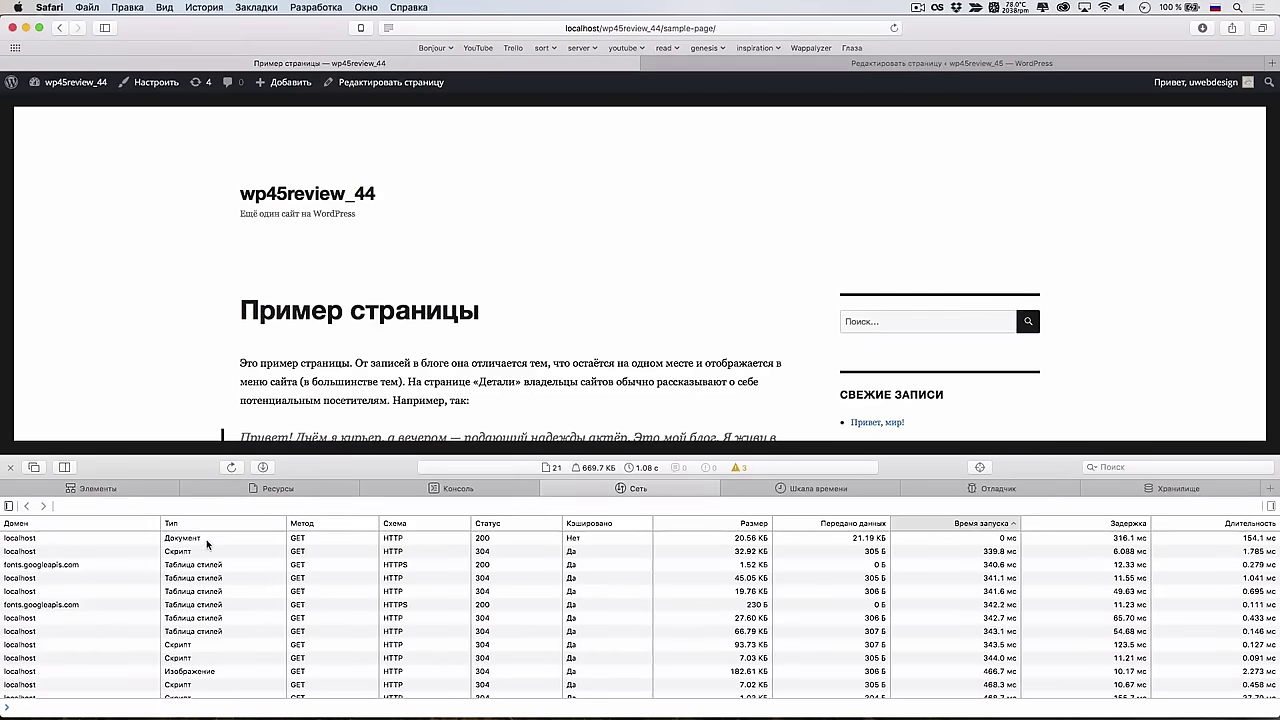
click(755, 524)
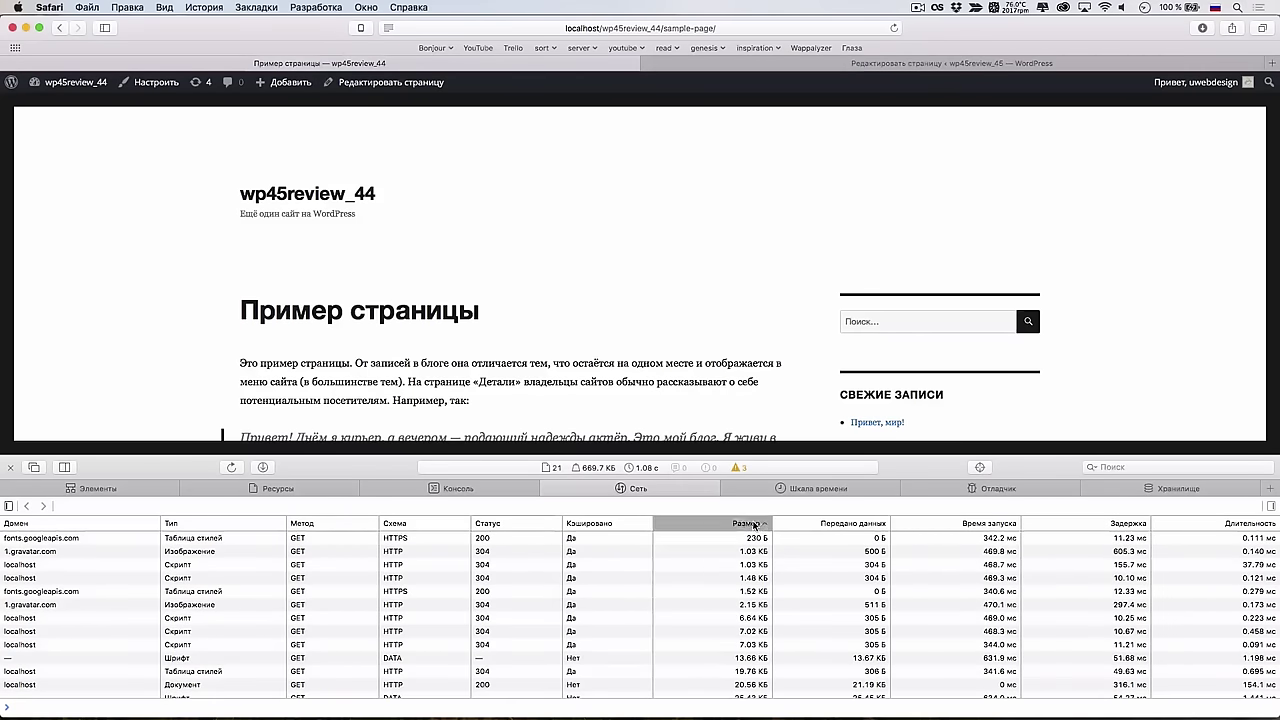
click(755, 524)
click(315, 541)
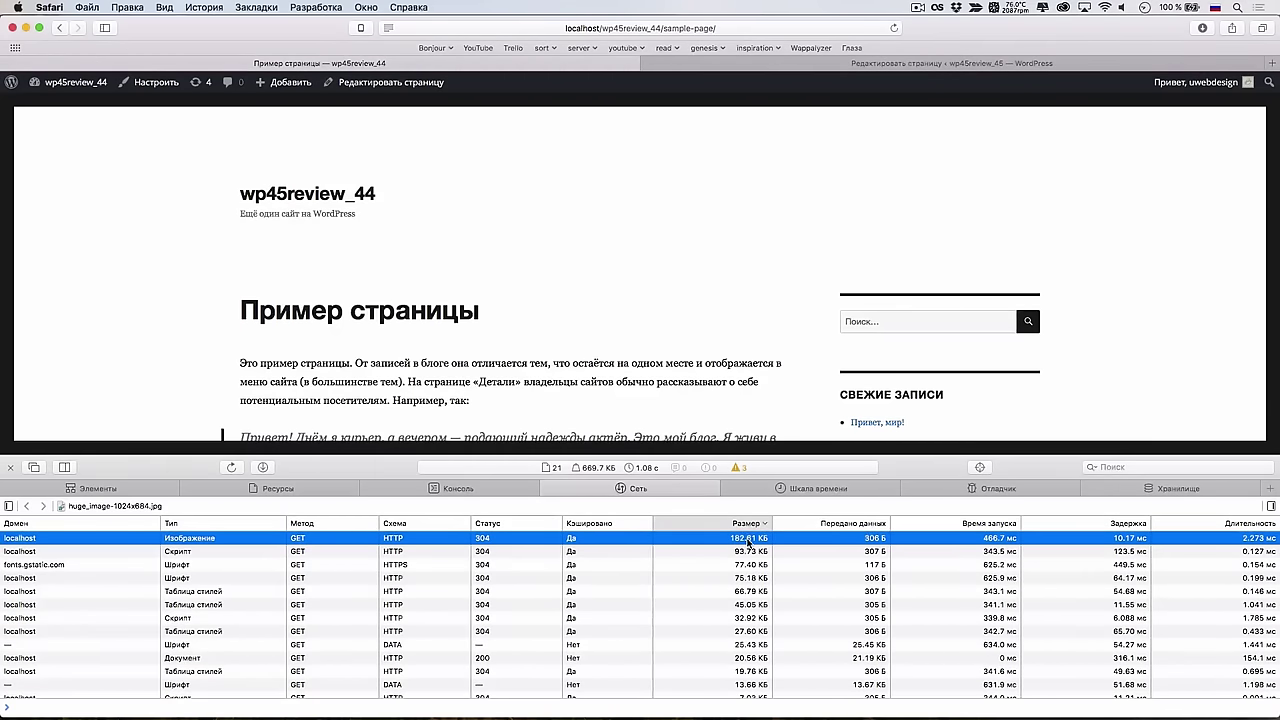
key(ctrl+Tab)
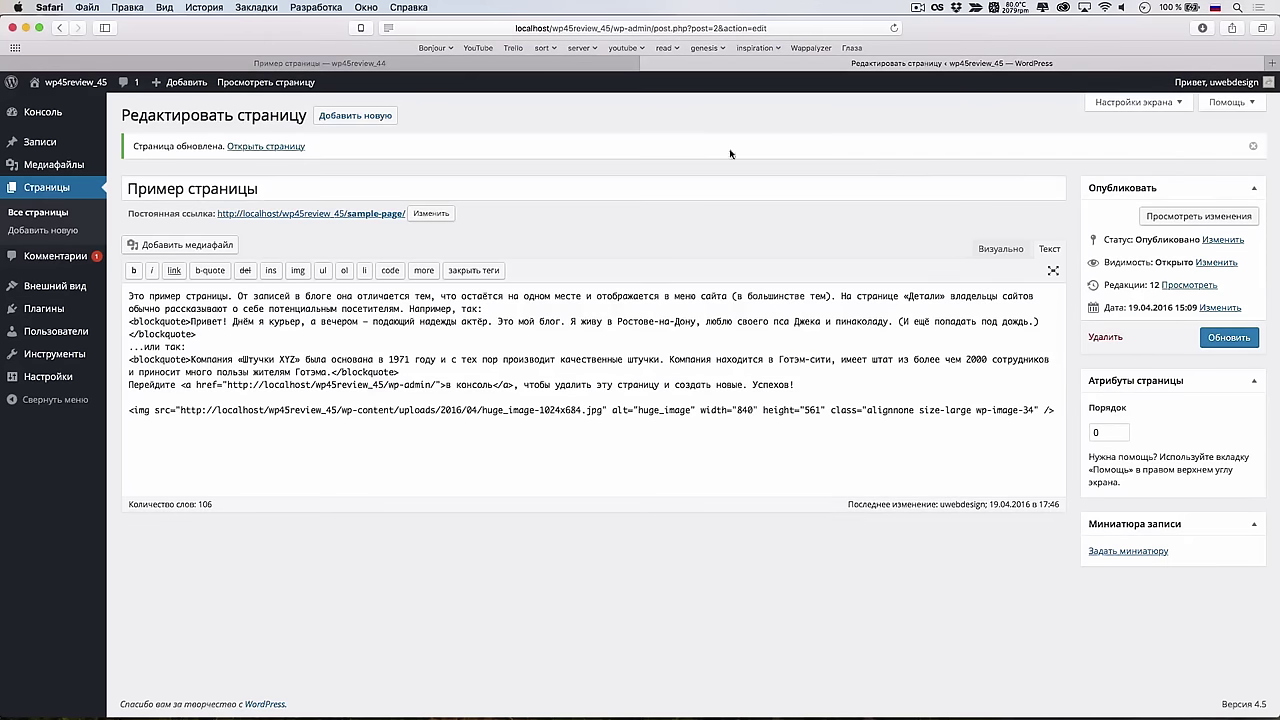
List the 4.5 sample page's requests by size, showing huge_image-1024x684.jpg at 129.04 KB
click(266, 146)
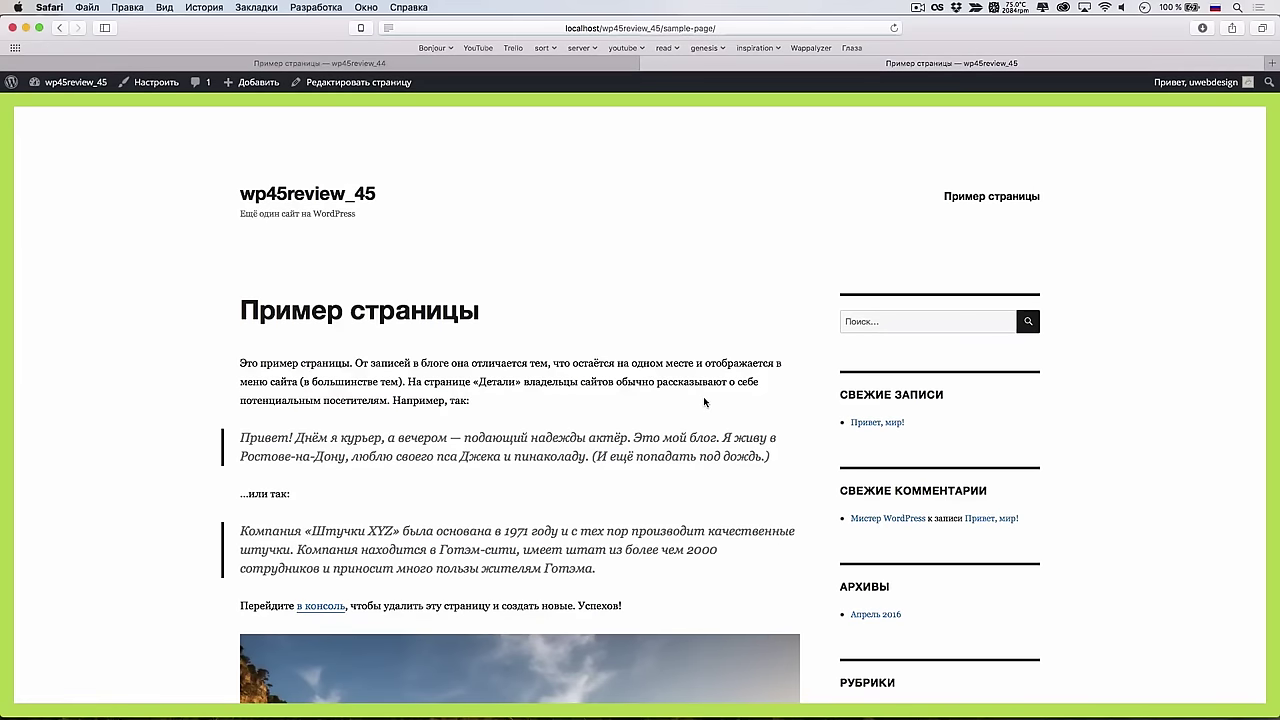
key(super+alt+i)
key(super+r)
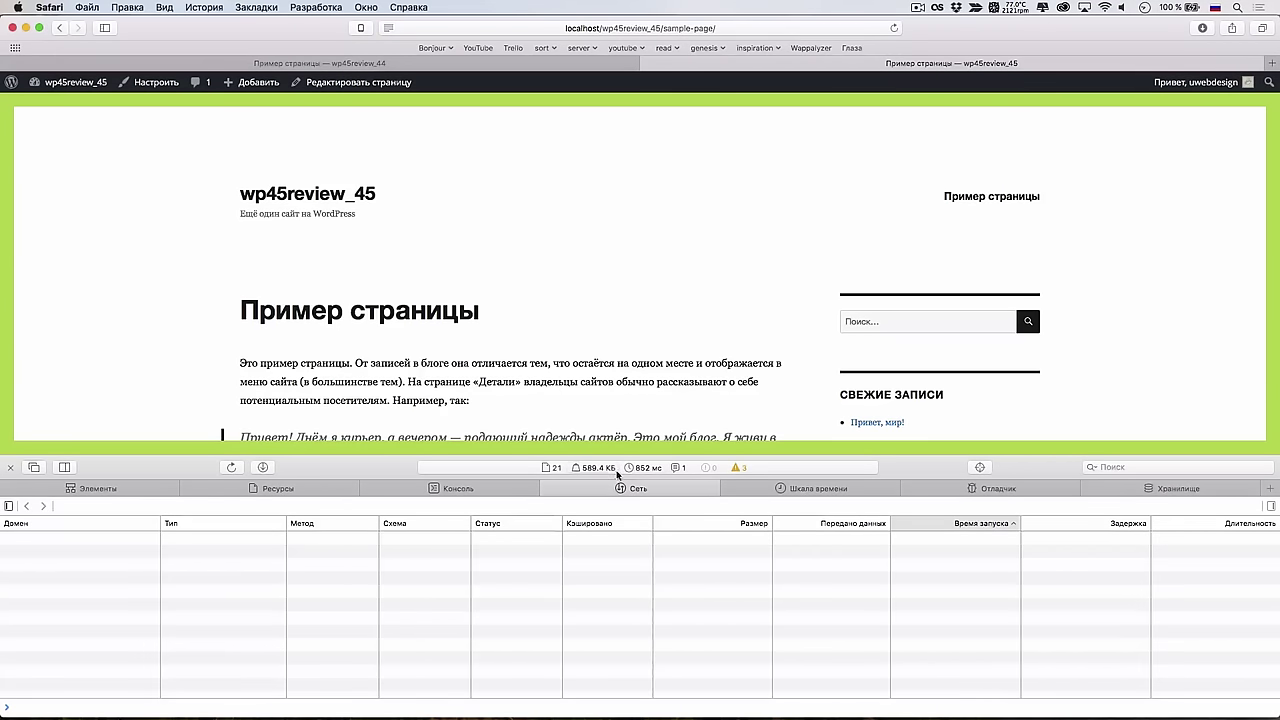
click(598, 468)
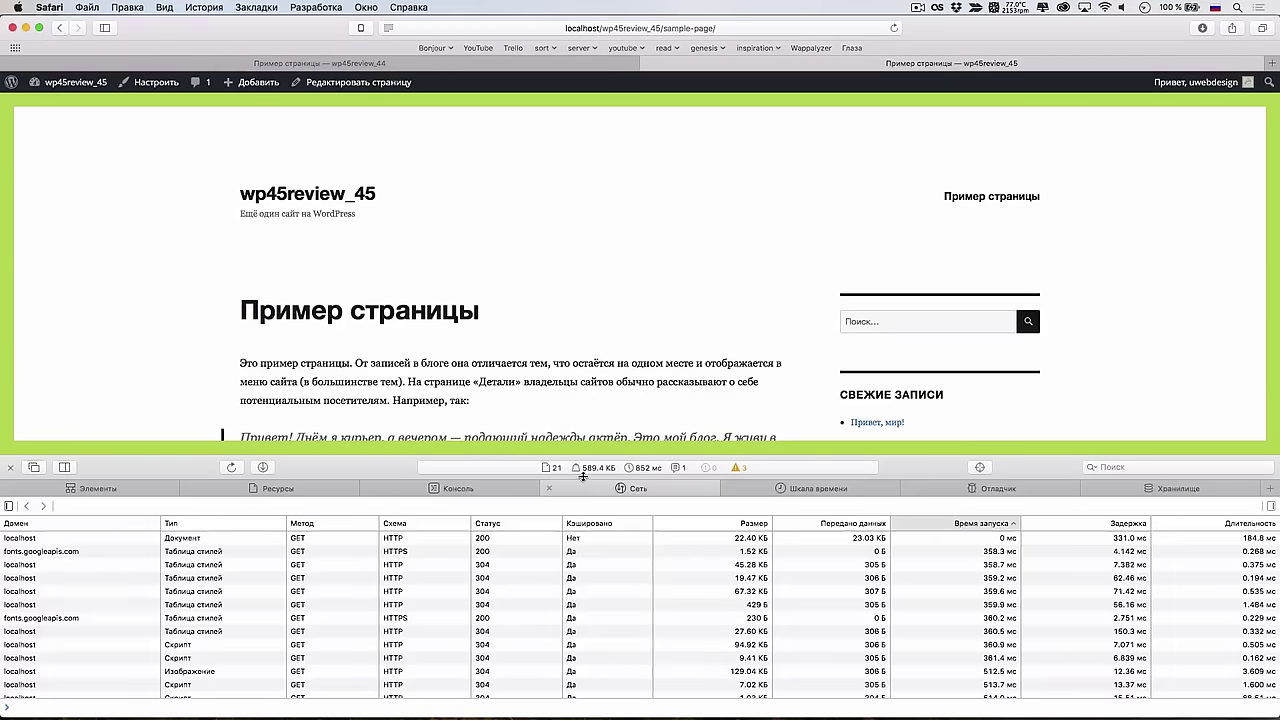
click(745, 523)
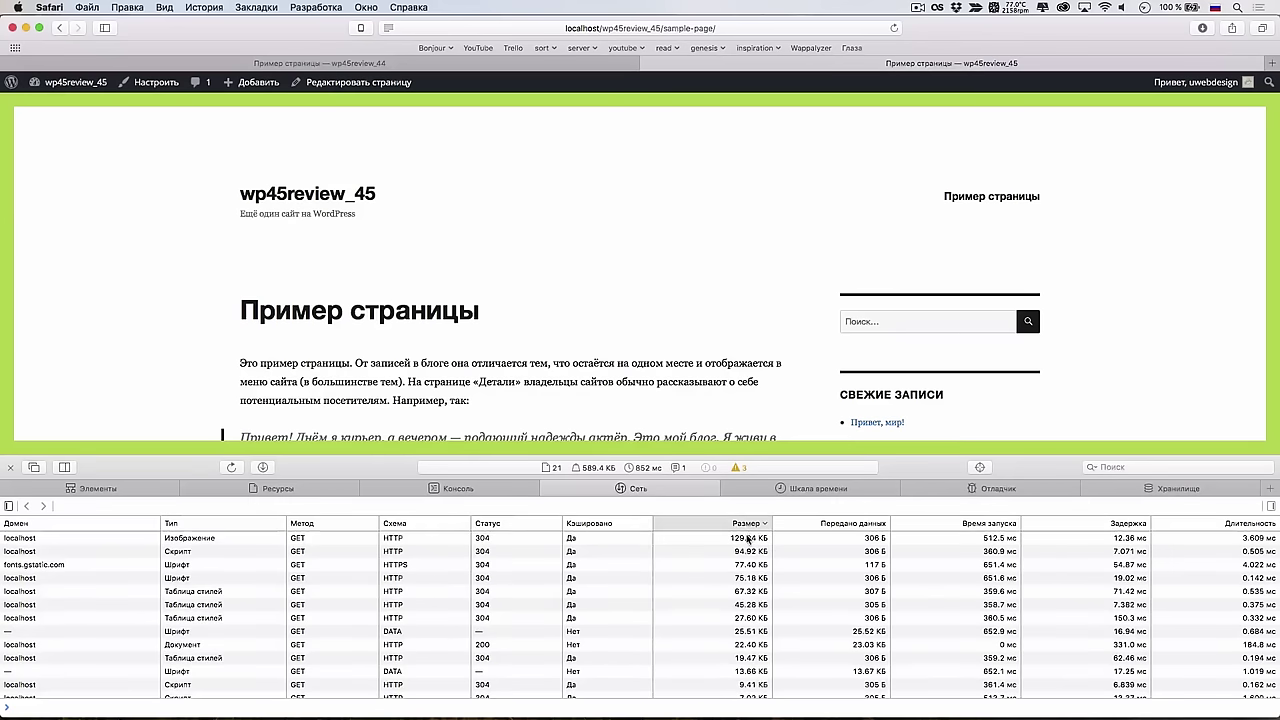
click(745, 538)
Compare both sites' image sizes across tabs, then narrow Safari to reveal PhpStorm
click(617, 64)
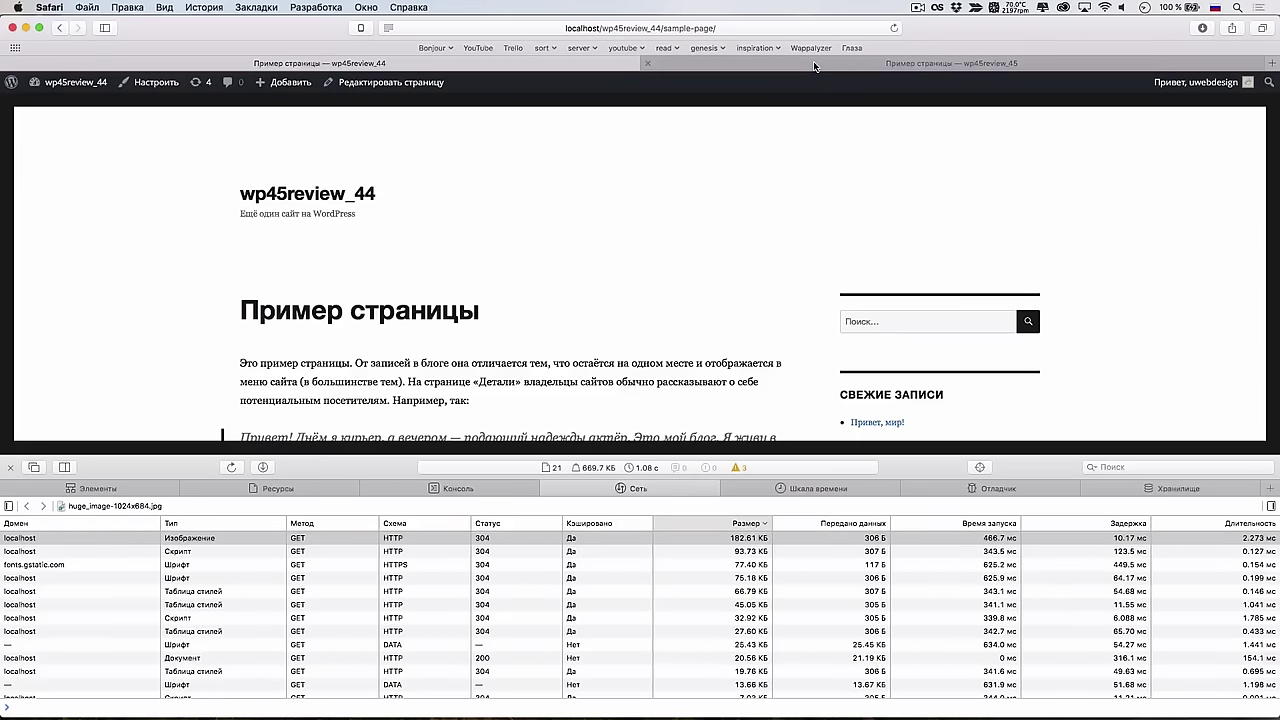
click(814, 66)
scroll(814, 160, down, 15)
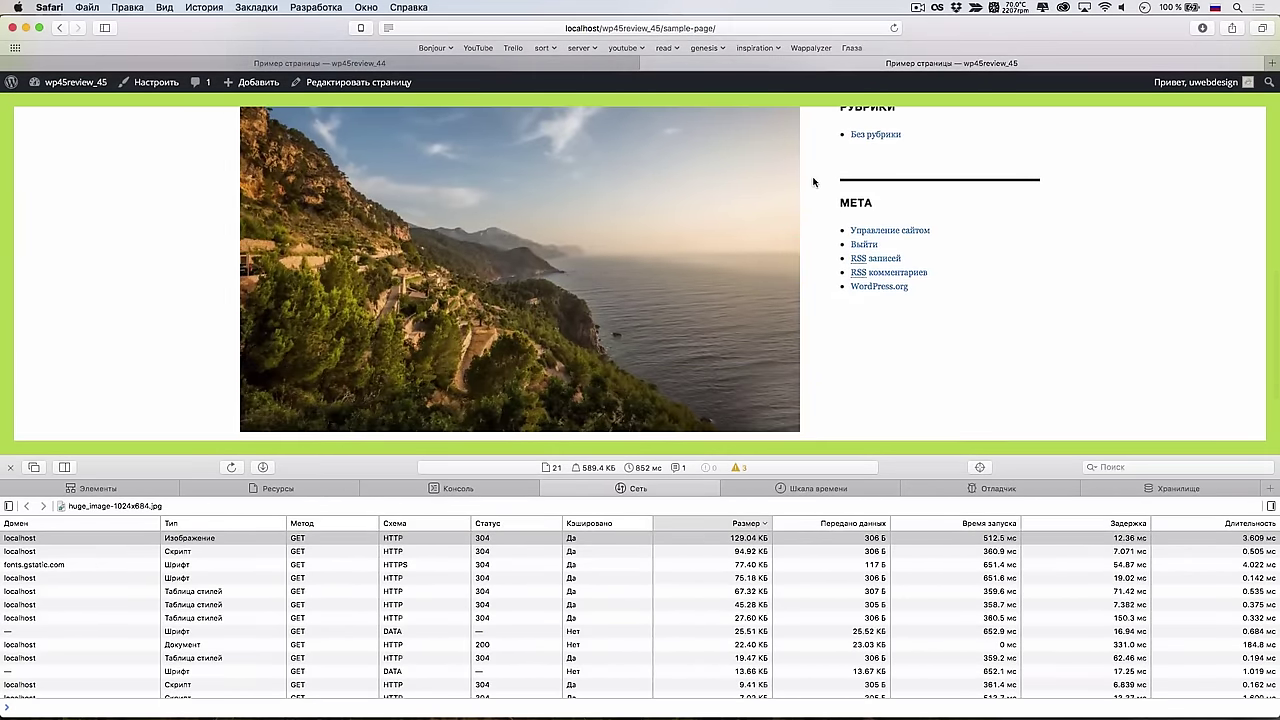
key(ctrl+shift+Tab)
scroll(682, 252, down, 15)
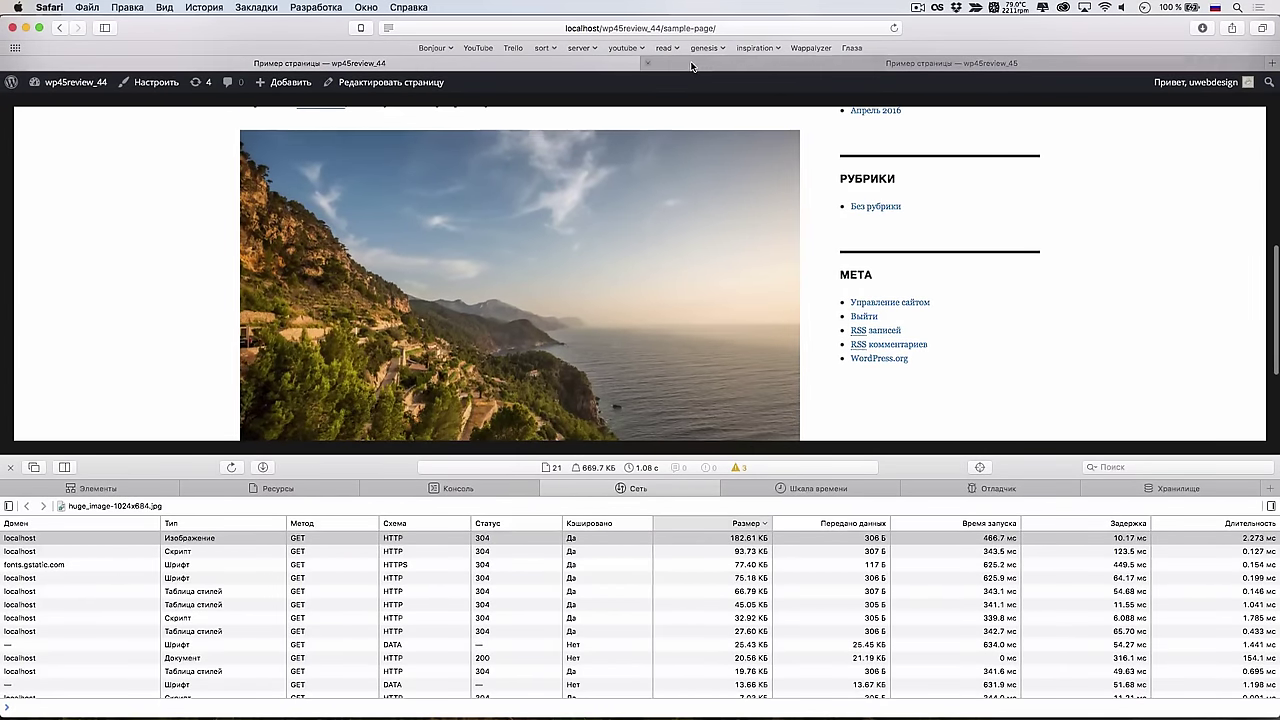
click(700, 64)
drag(1277, 155, 810, 155)
Add add_filter( 'jpeg_quality', function() { return 20; } ) after the last function in functions.php
click(1200, 436)
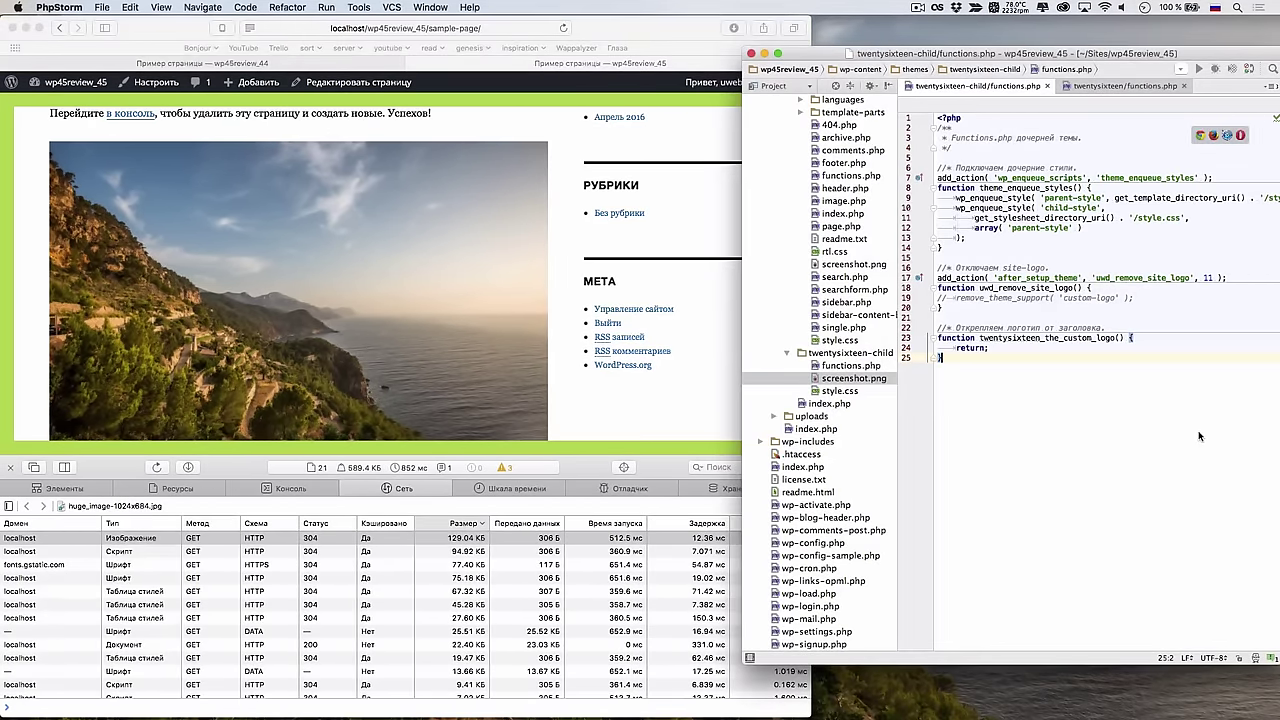
key(Return)
key(Return)
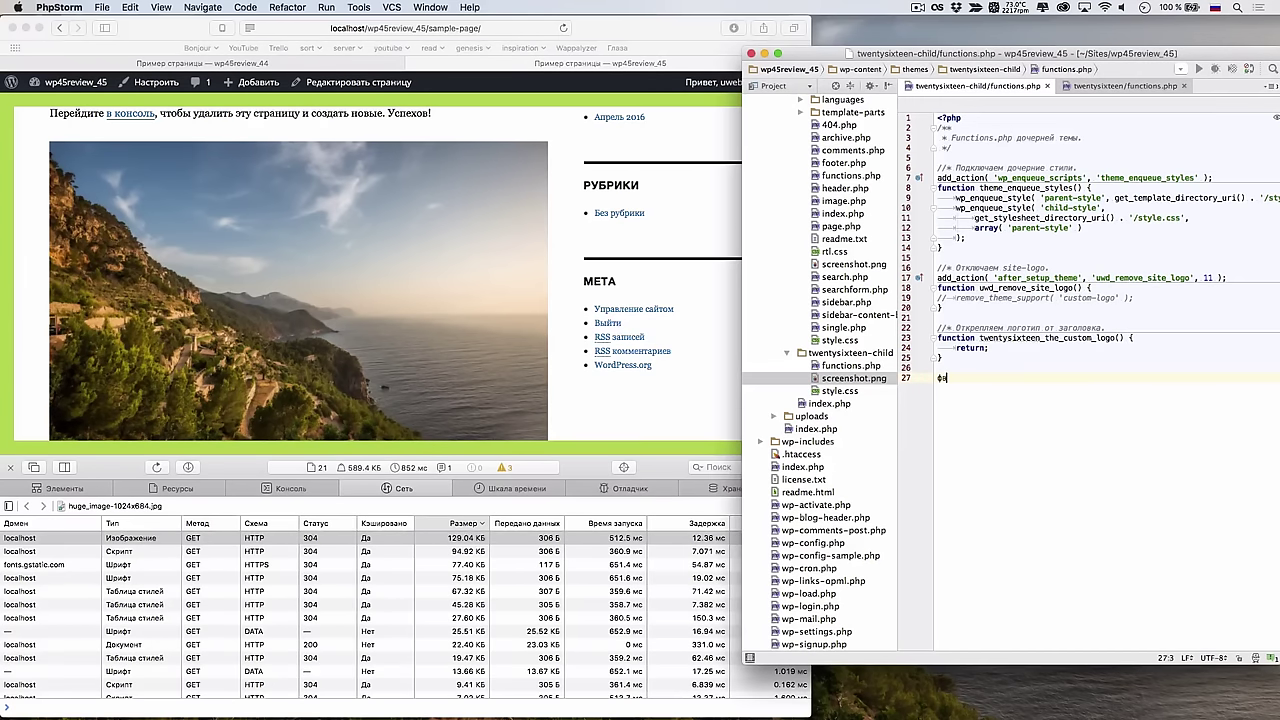
text(add_fil)
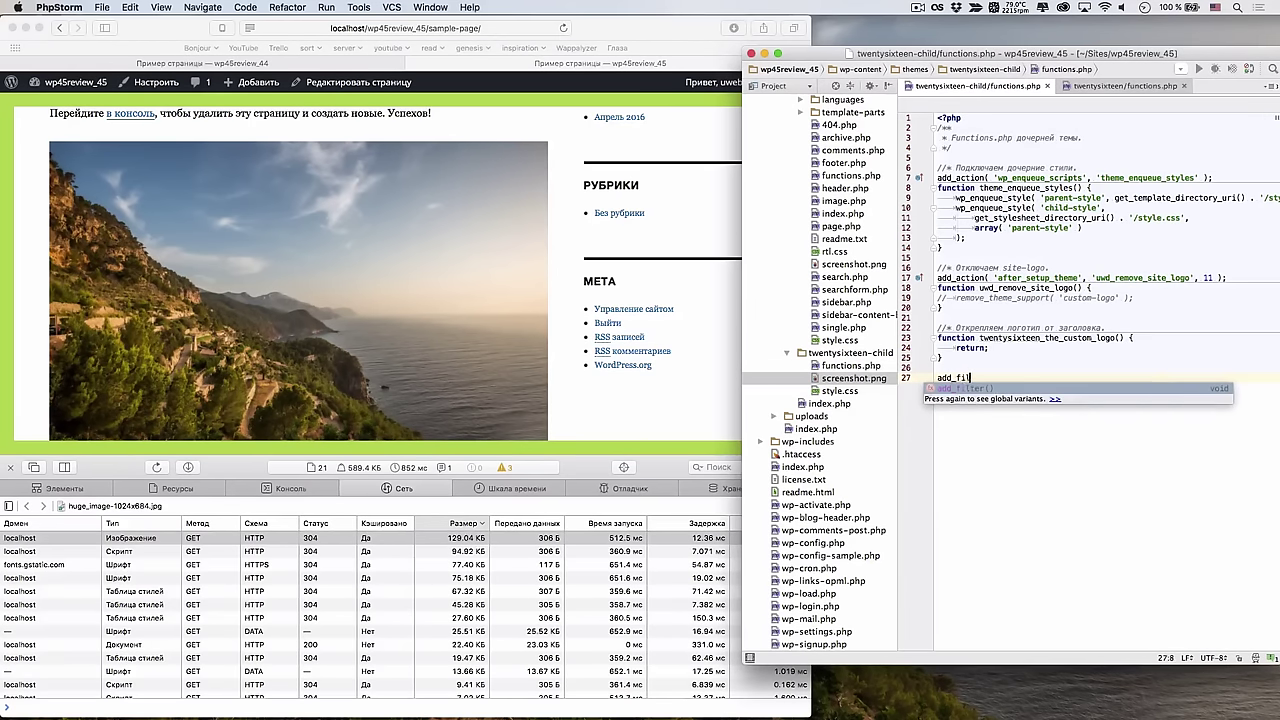
text(ter() ')
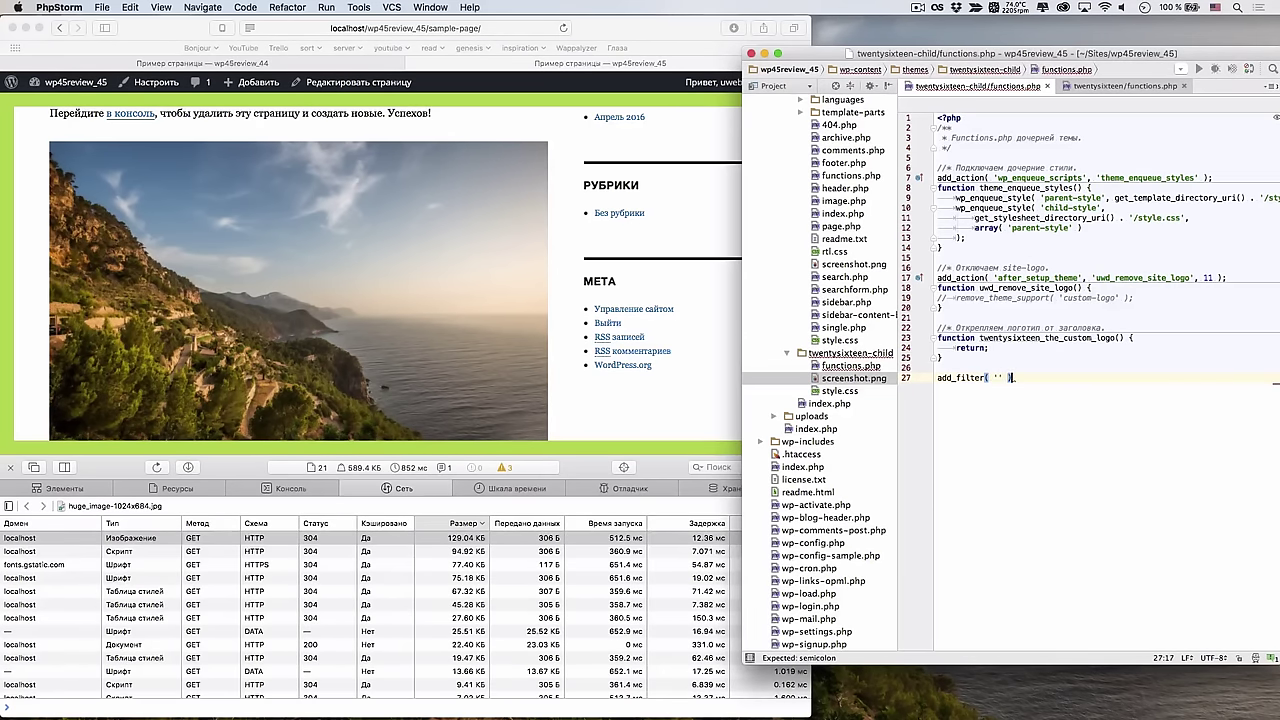
text(jp)
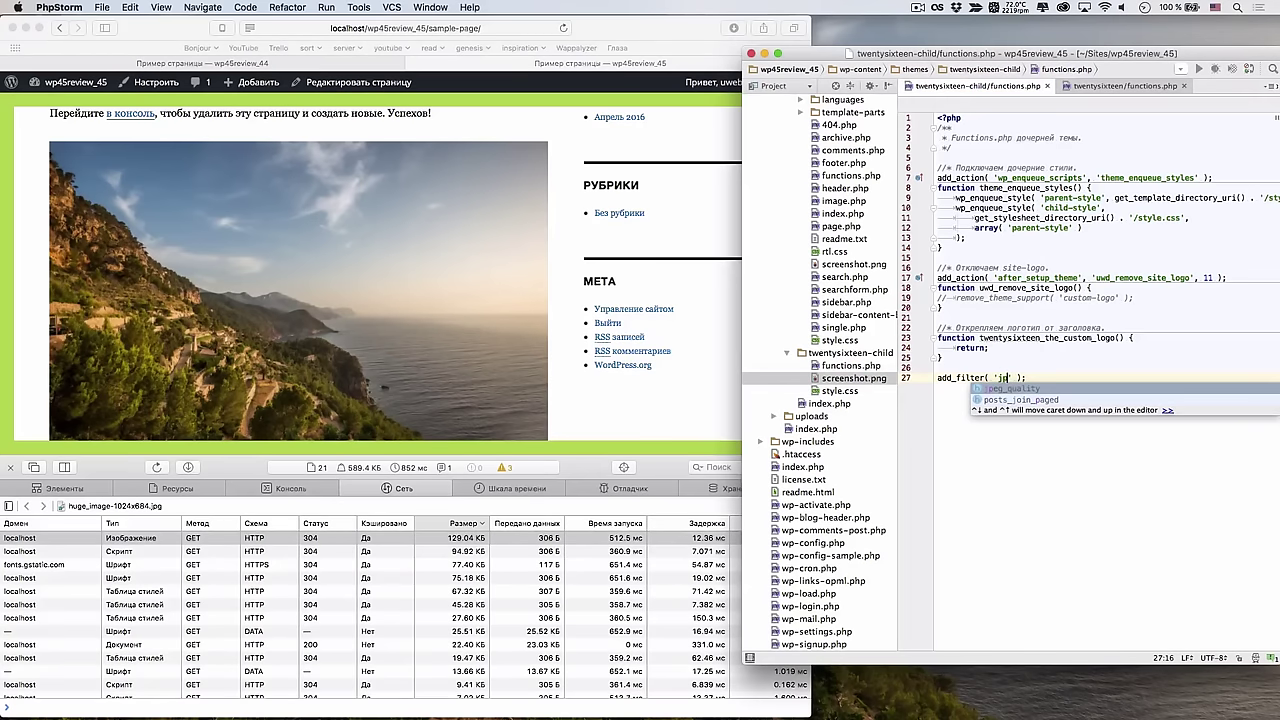
key(Return)
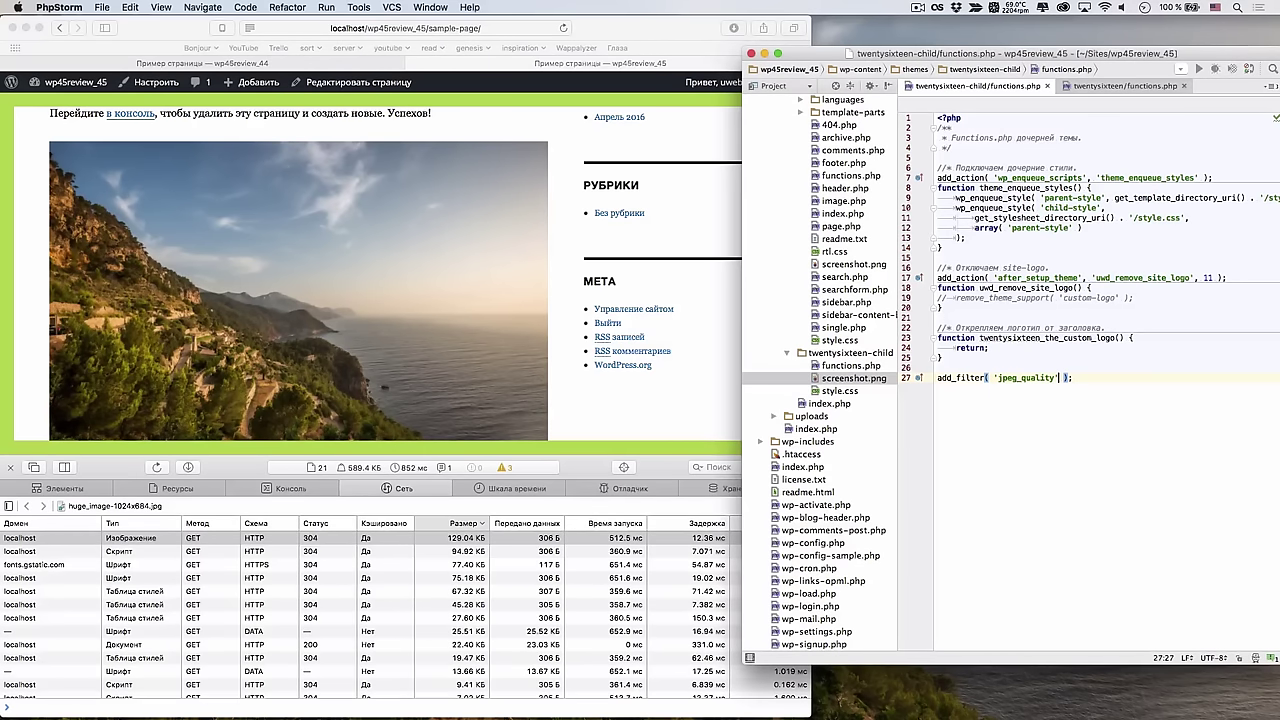
text(, function)
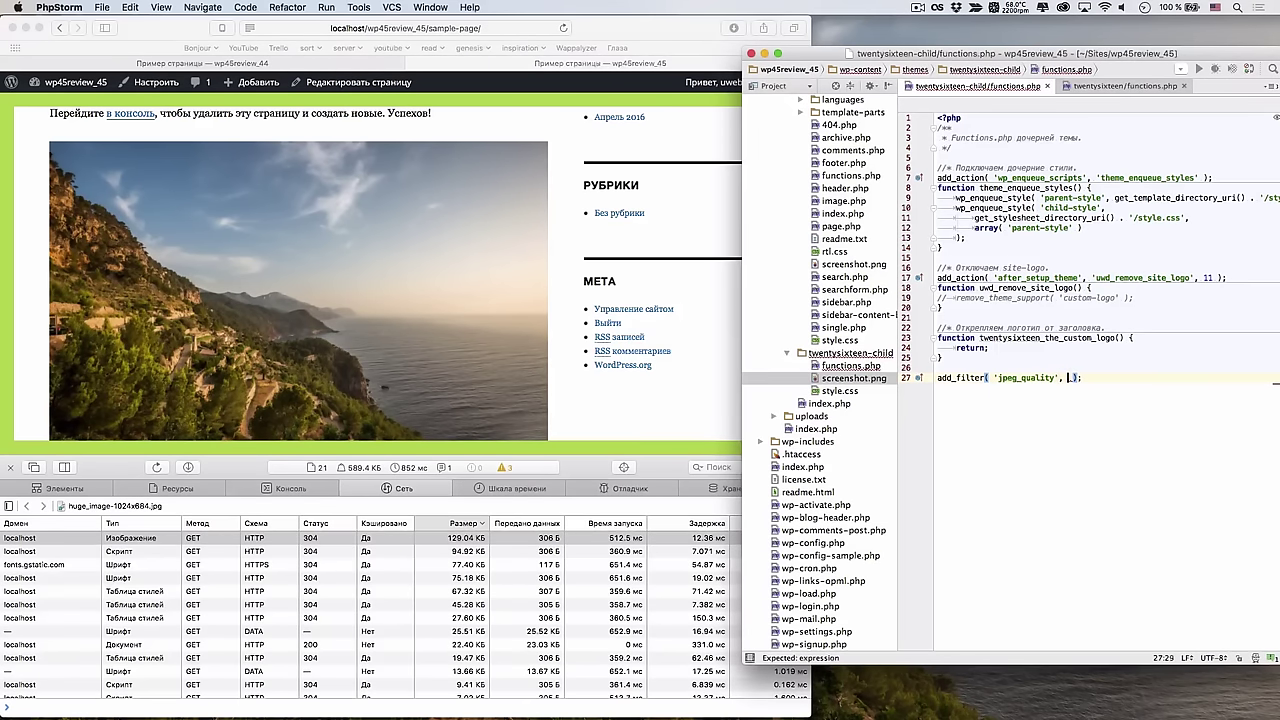
text(() )
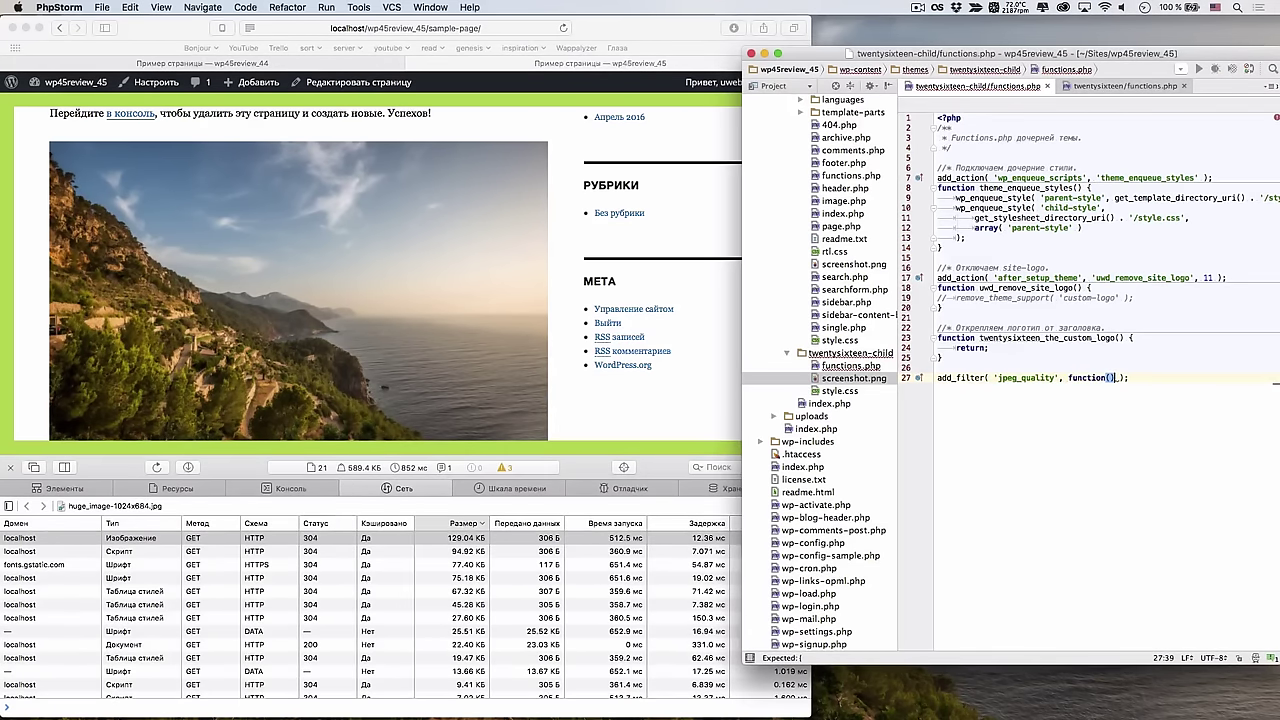
text({)
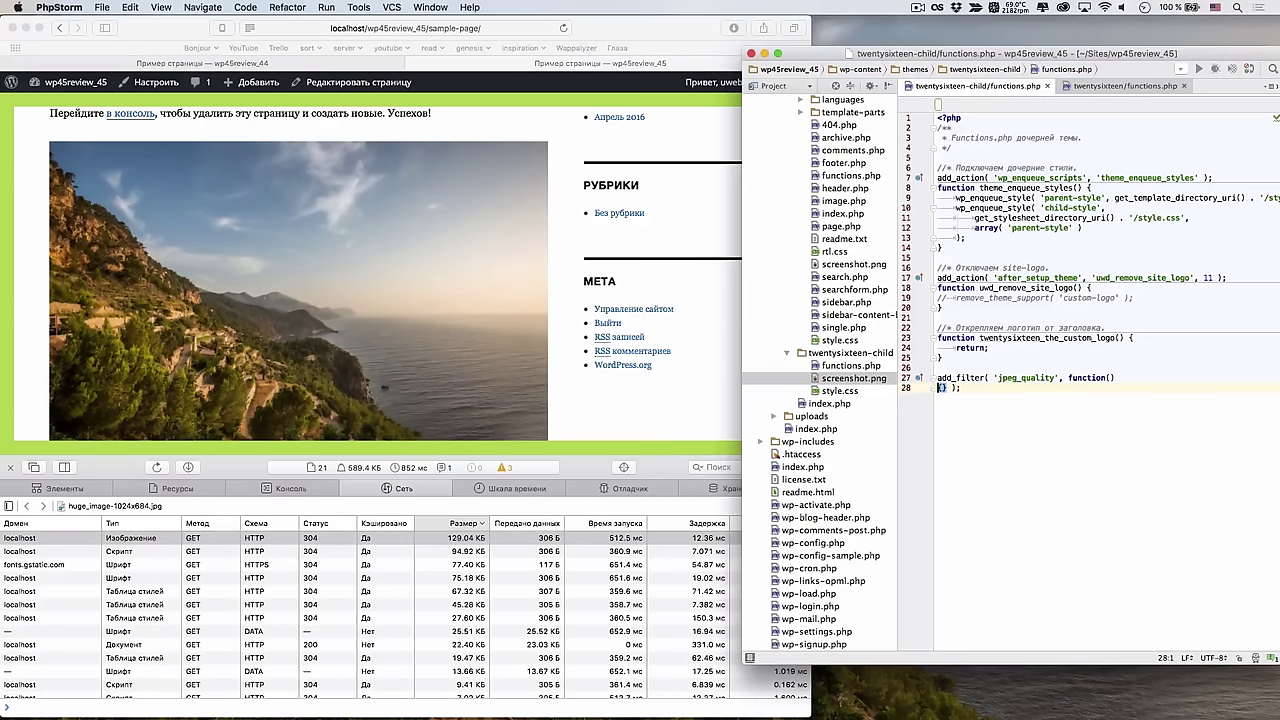
key(Return)
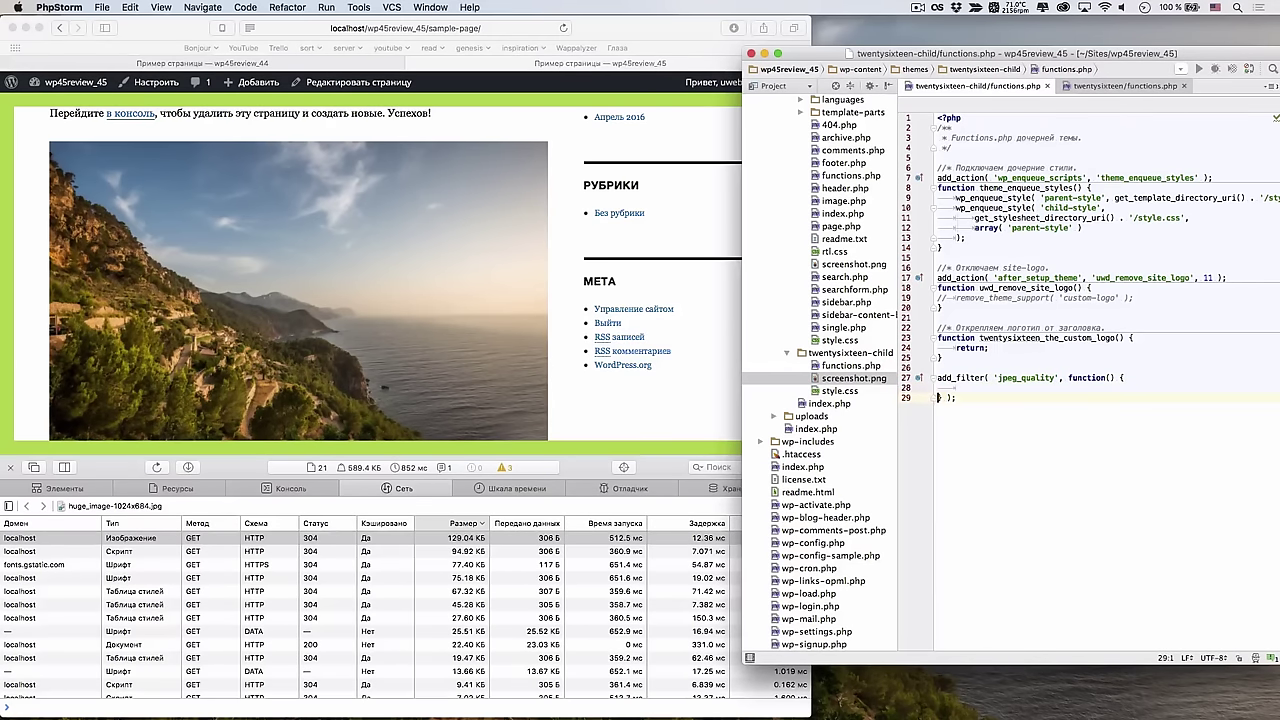
click(956, 387)
text(return )
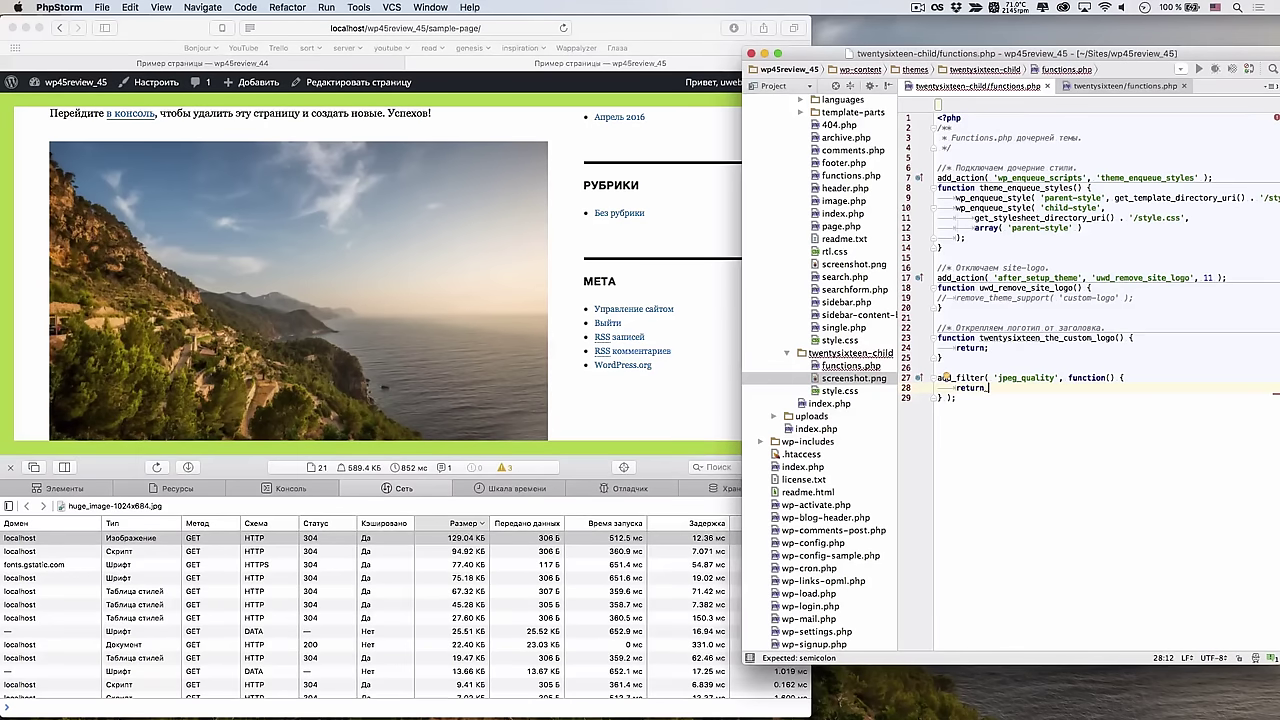
text(30;)
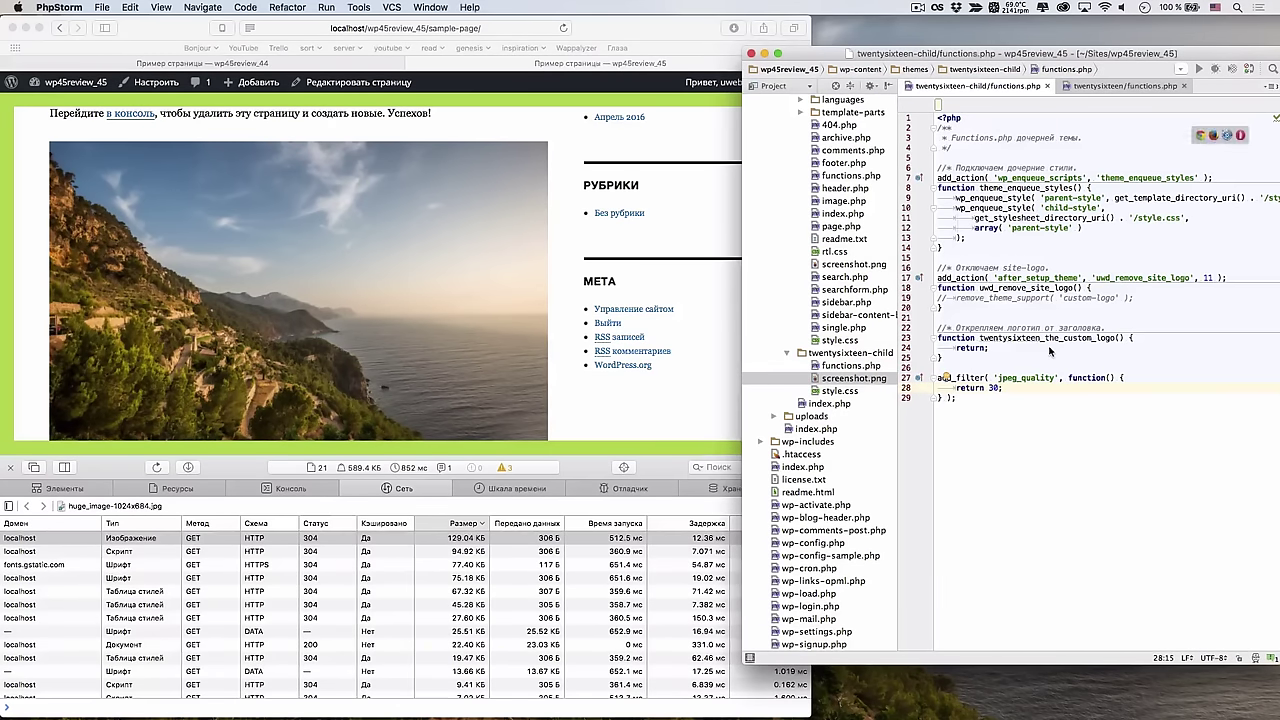
key(Left)
key(Left)
key(BackSpace)
text(2)
Delete the existing huge_image img tag from the 4.5 Sample Page's text
click(681, 418)
click(10, 467)
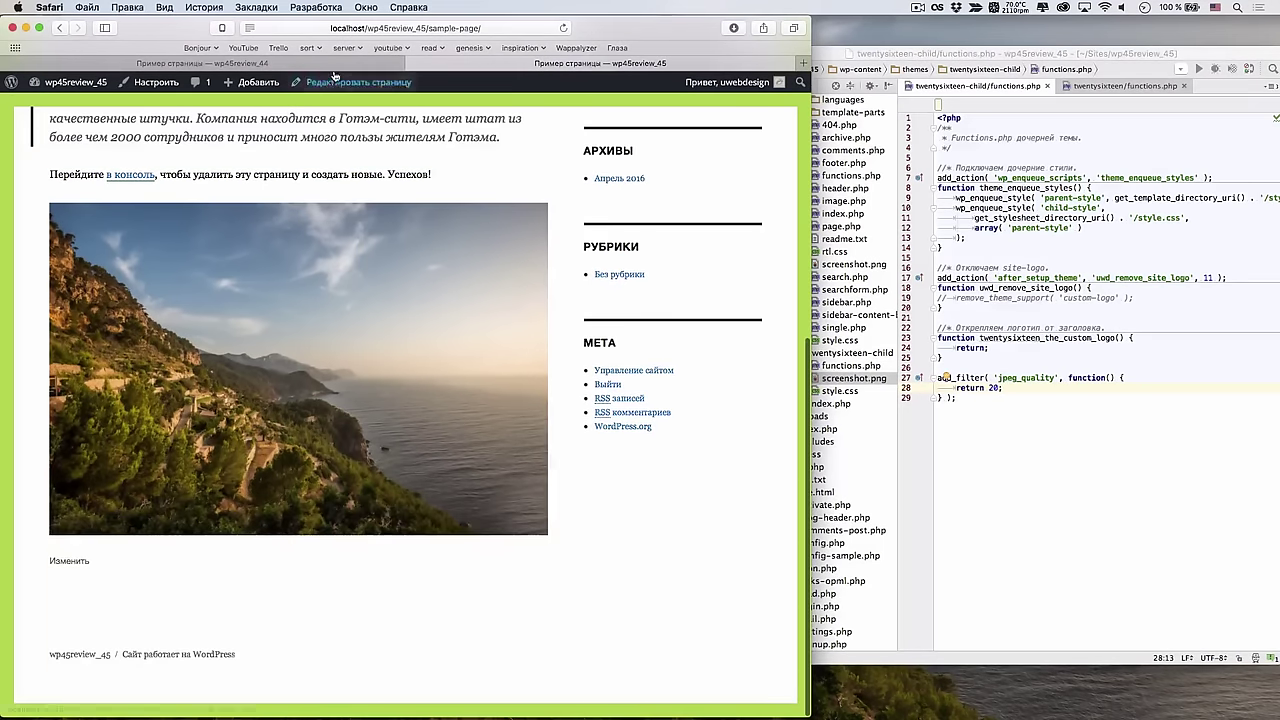
click(336, 80)
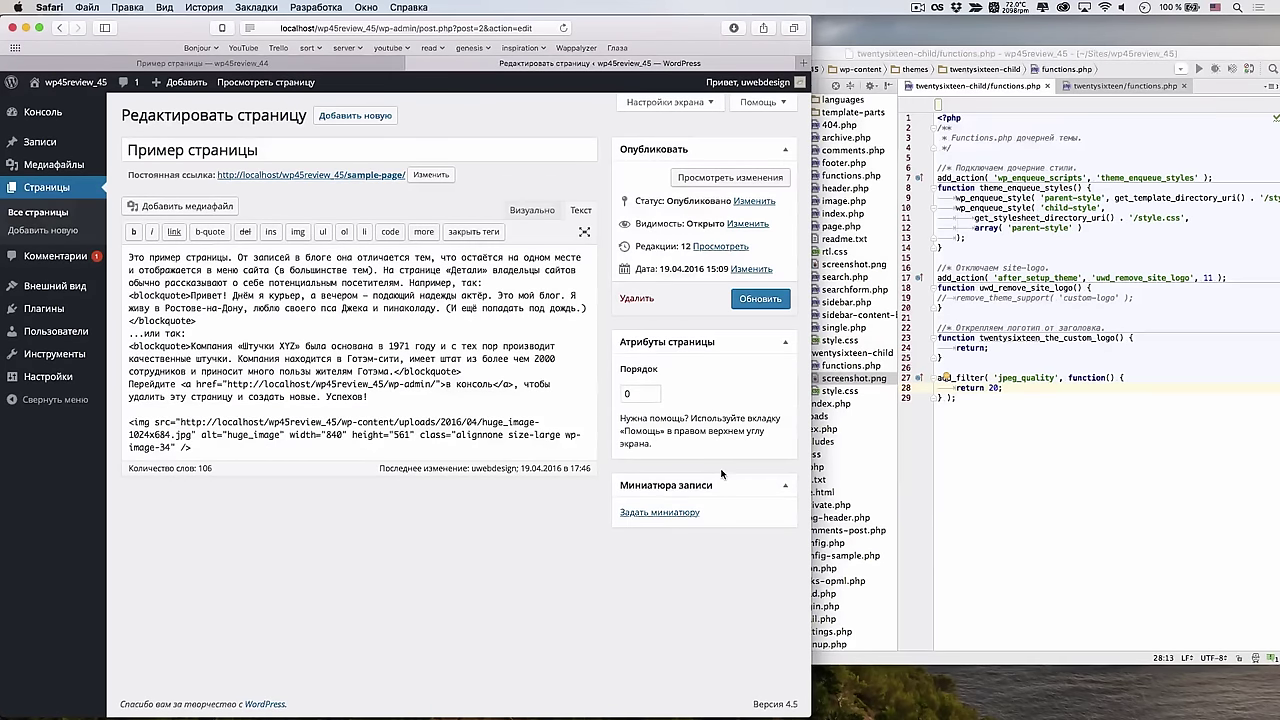
key(super+alt+f)
drag(130, 372, 178, 416)
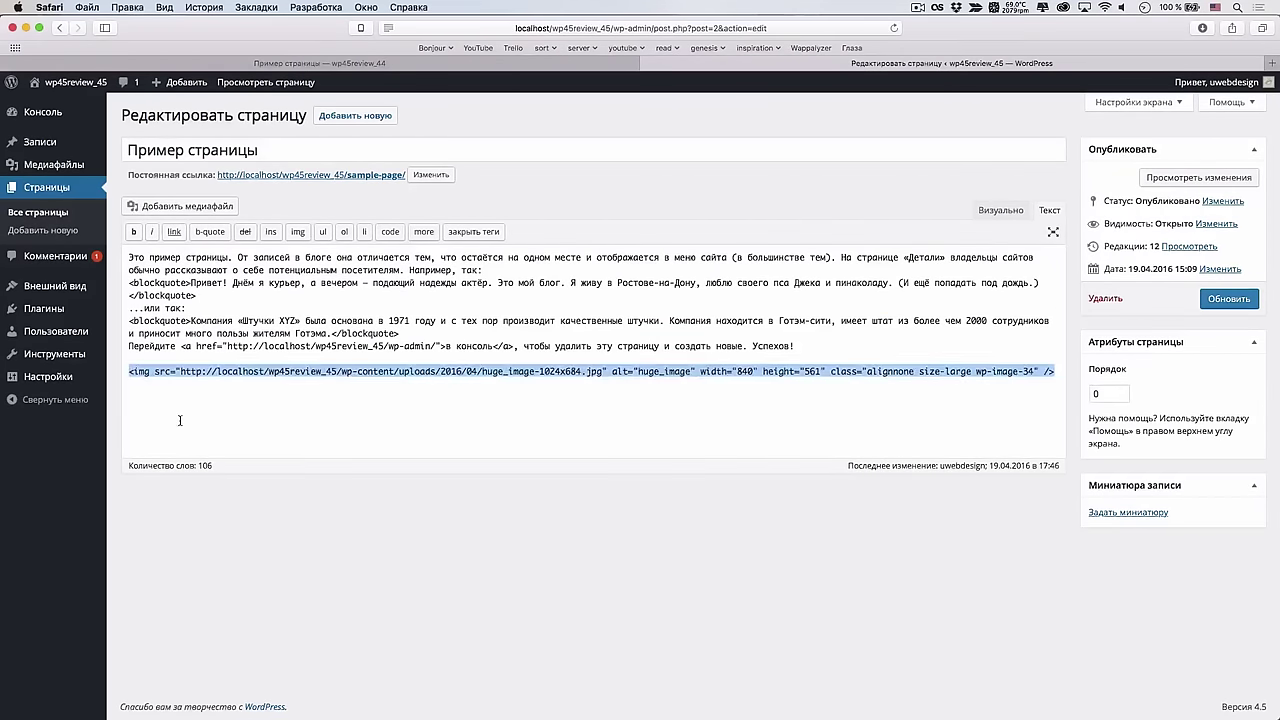
key(BackSpace)
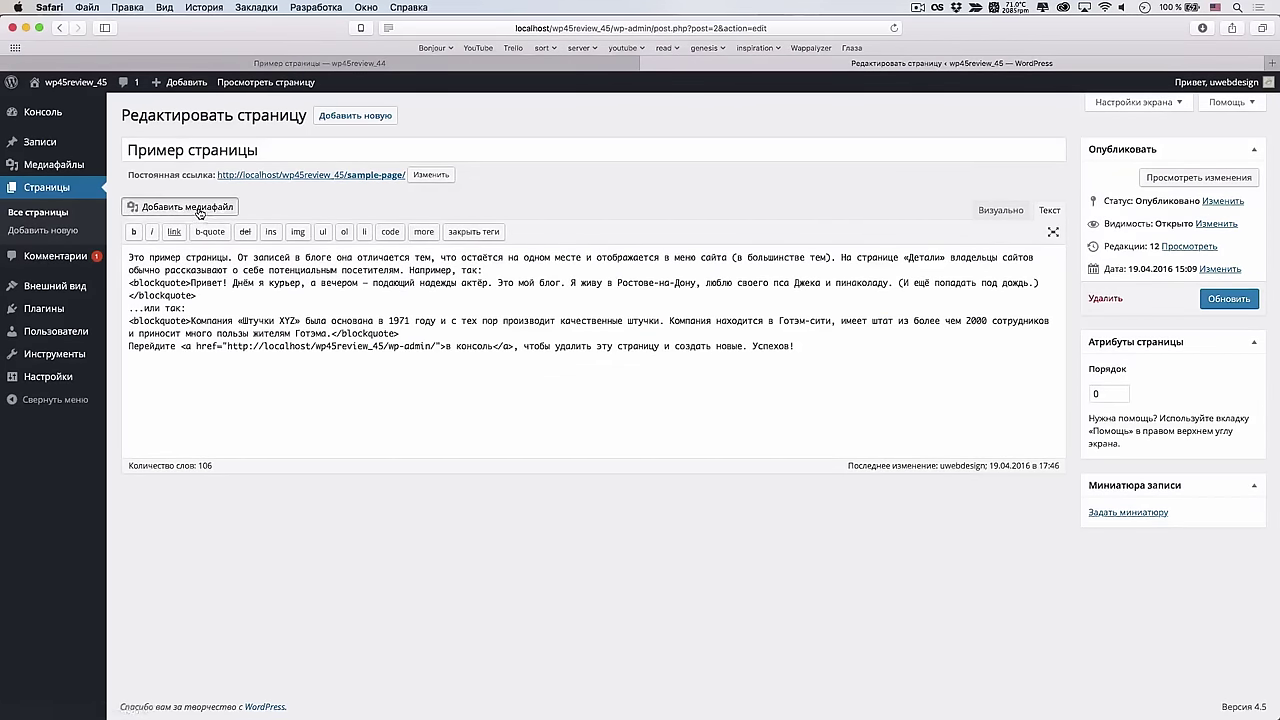
Permanently delete the old huge_image from the media library
click(180, 206)
click(220, 252)
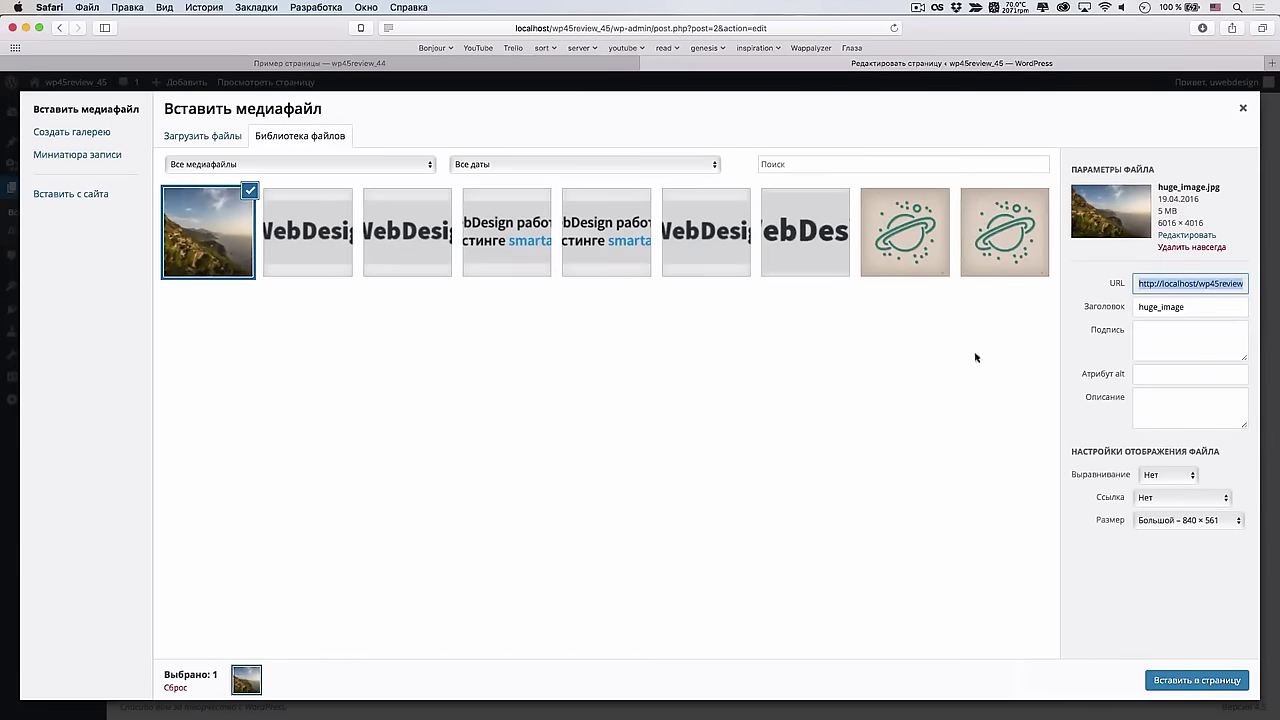
click(1180, 247)
click(762, 393)
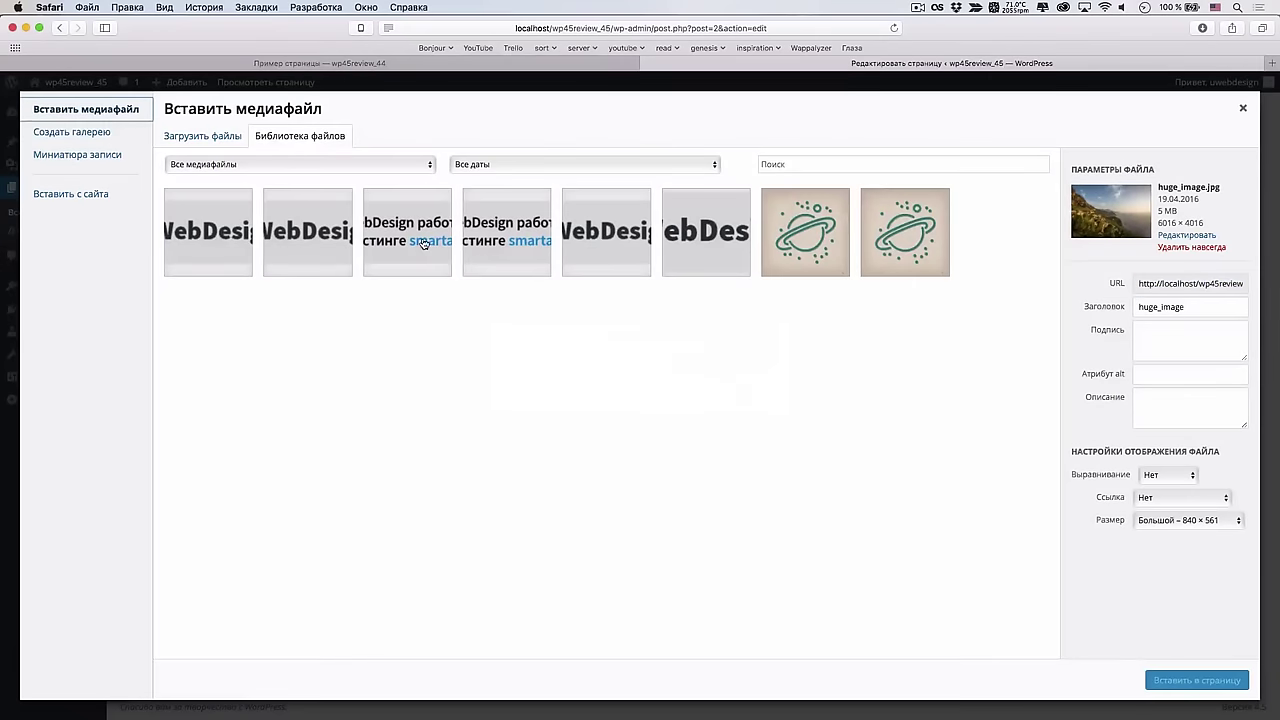
Upload huge_image.jpg afresh and insert it into the page at Large 840×561
click(266, 146)
click(700, 370)
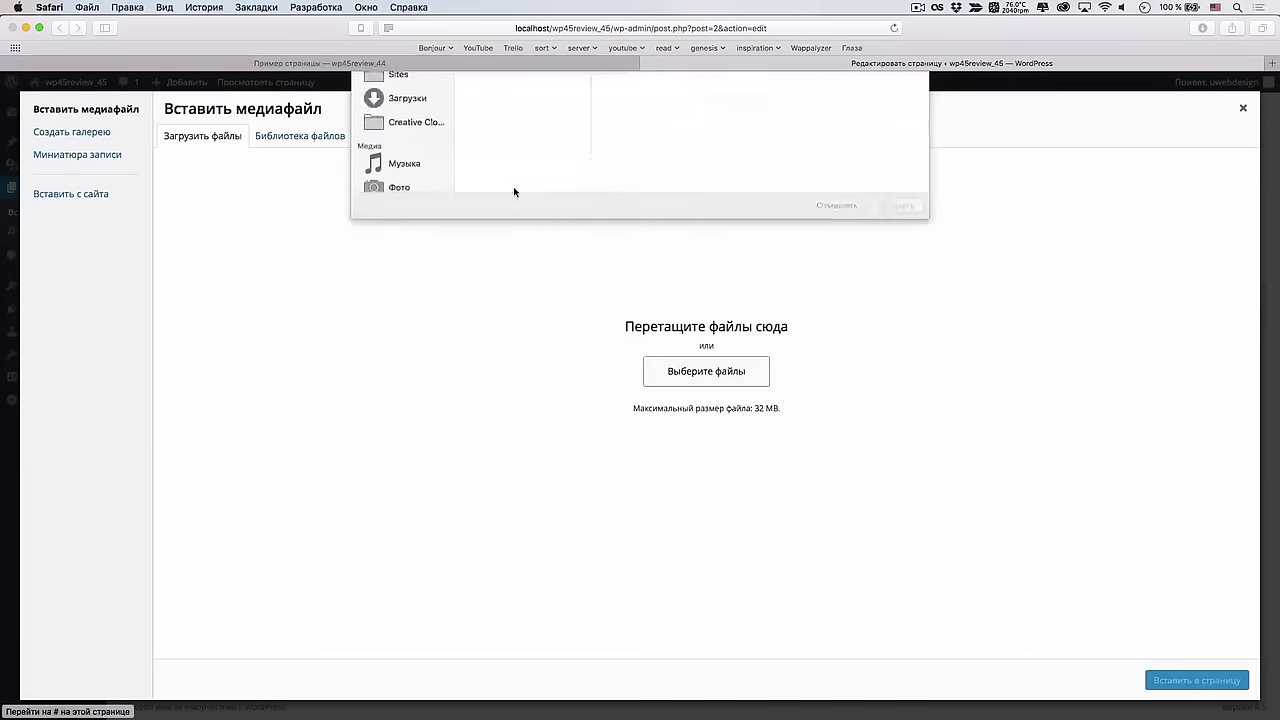
click(521, 118)
click(896, 349)
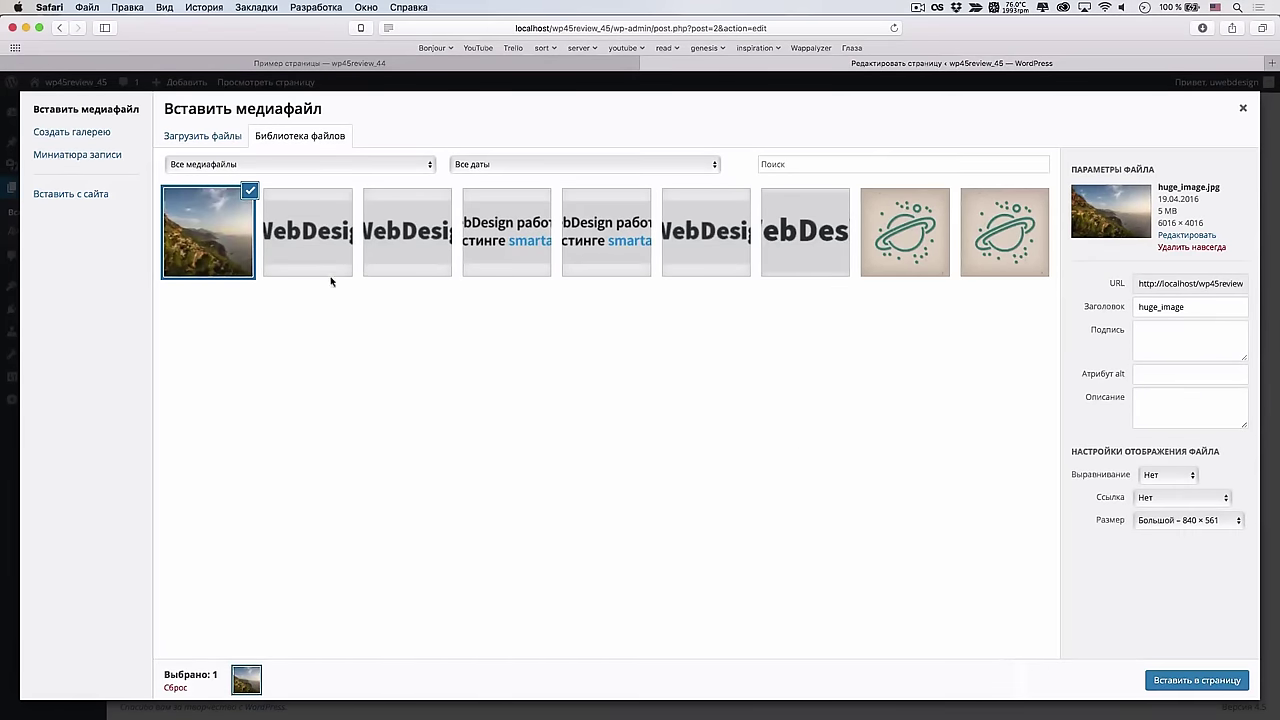
click(1197, 680)
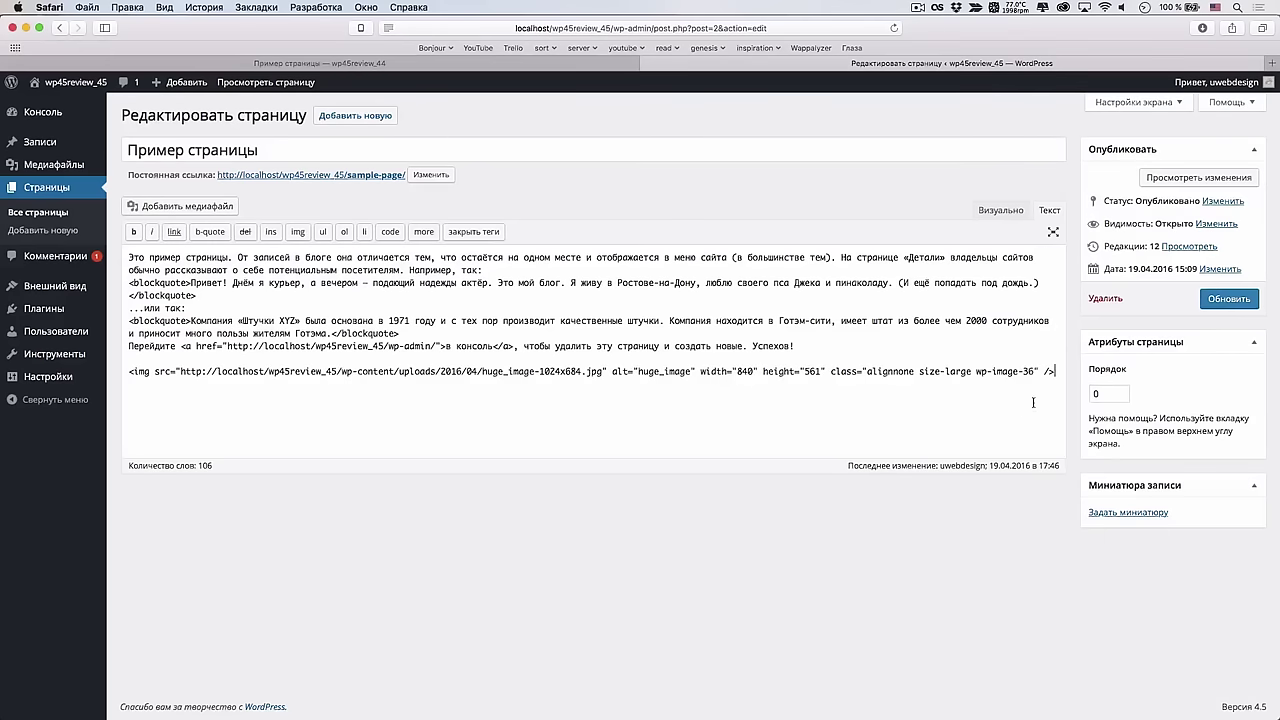
Update the sample page with the new image and view it on the site
click(1243, 304)
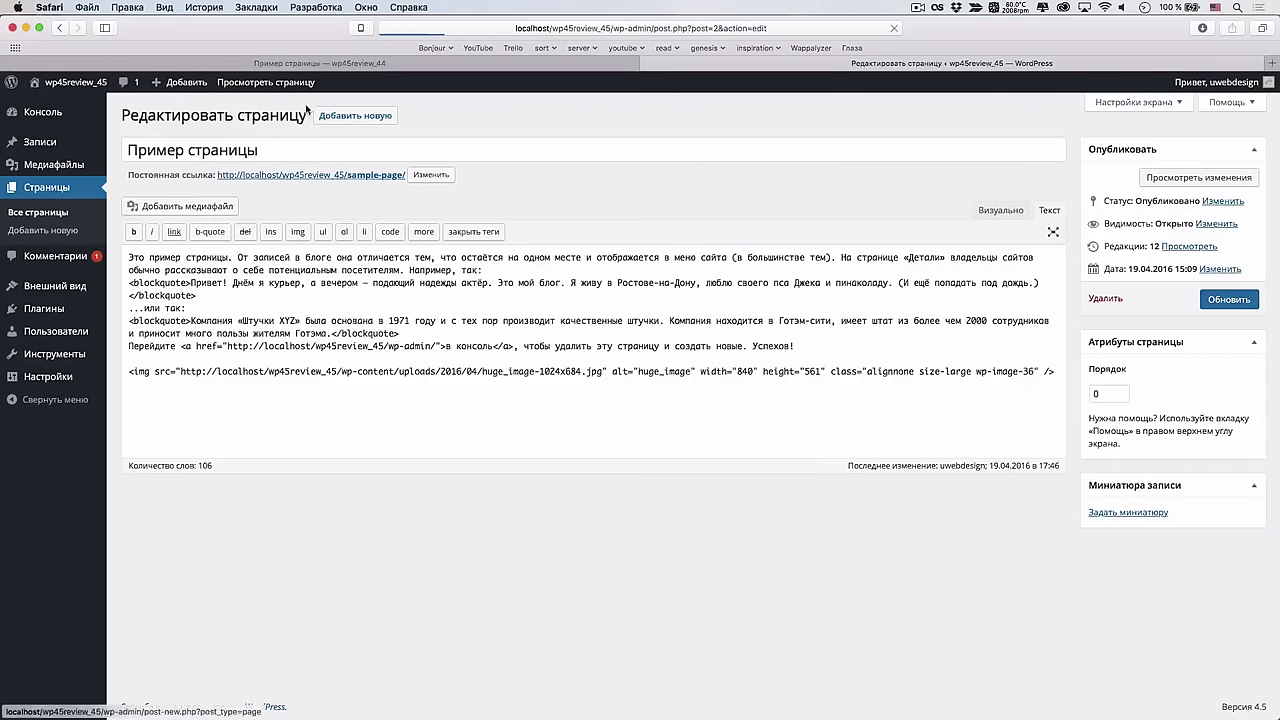
click(268, 86)
scroll(781, 334, down, 5)
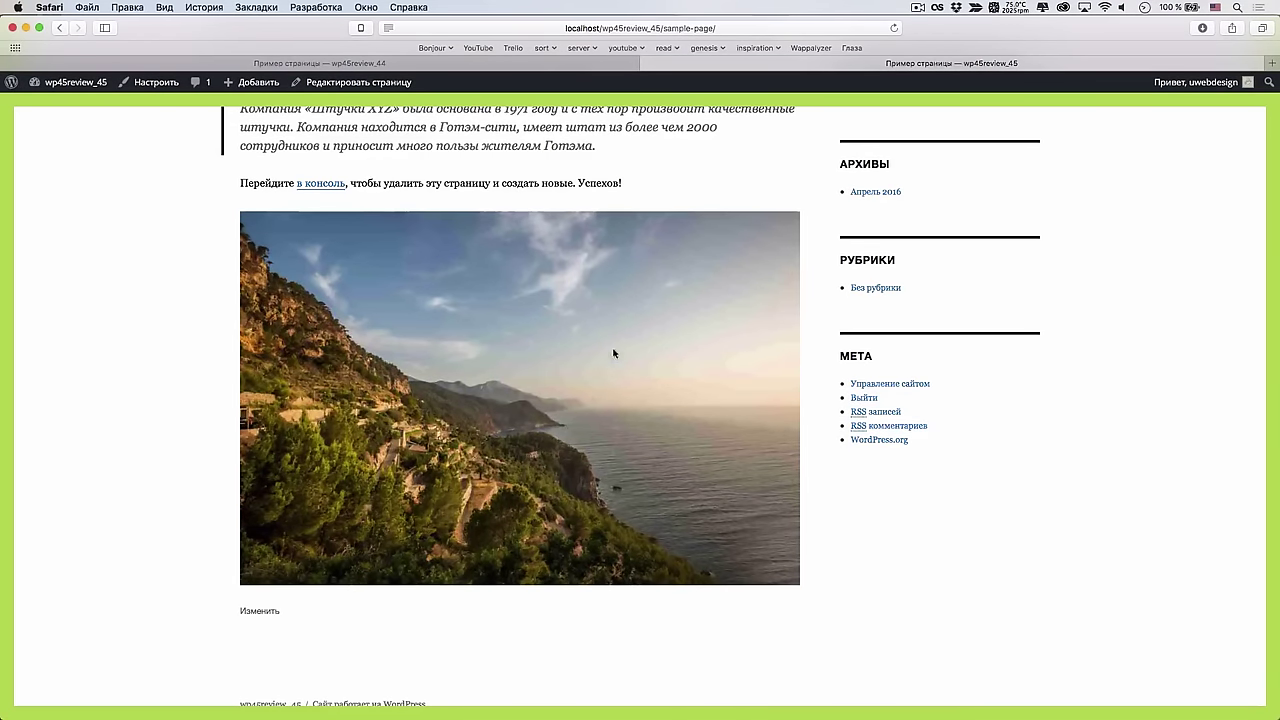
Sort the page's network requests by size, showing huge_image-1024x684.jpg now at 37.90 KB
key(alt+super+i)
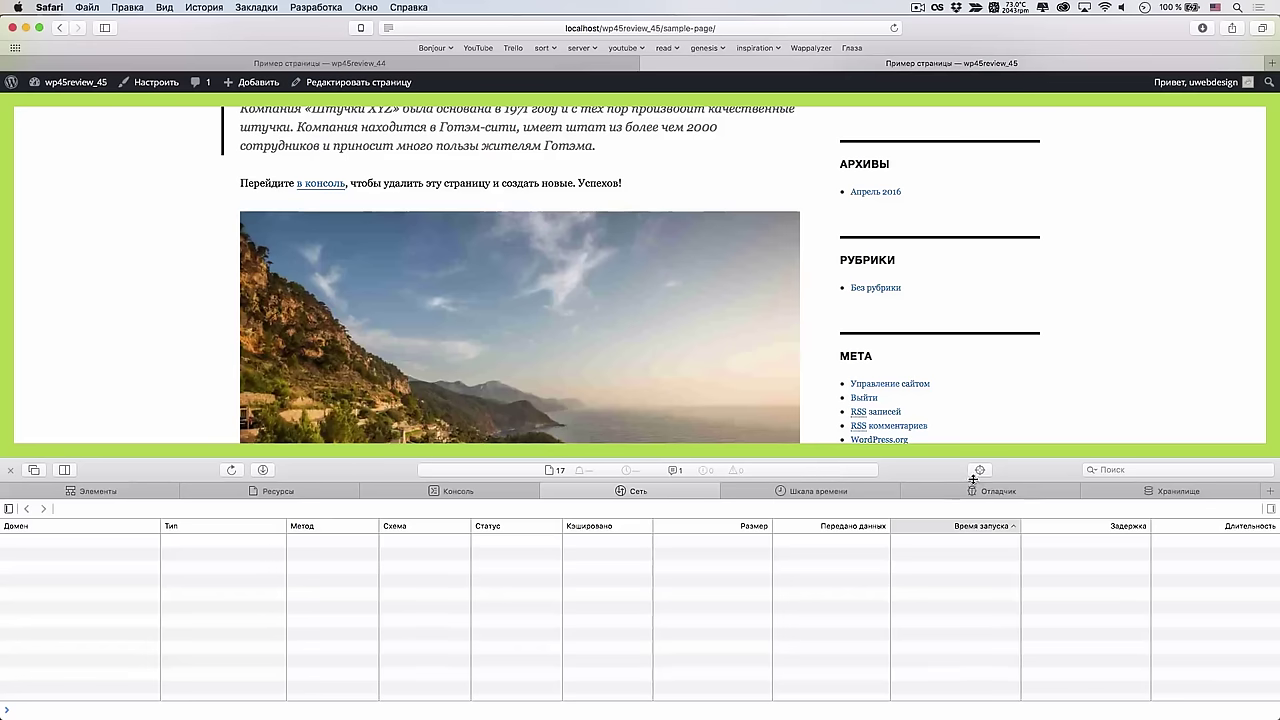
key(super+r)
click(511, 490)
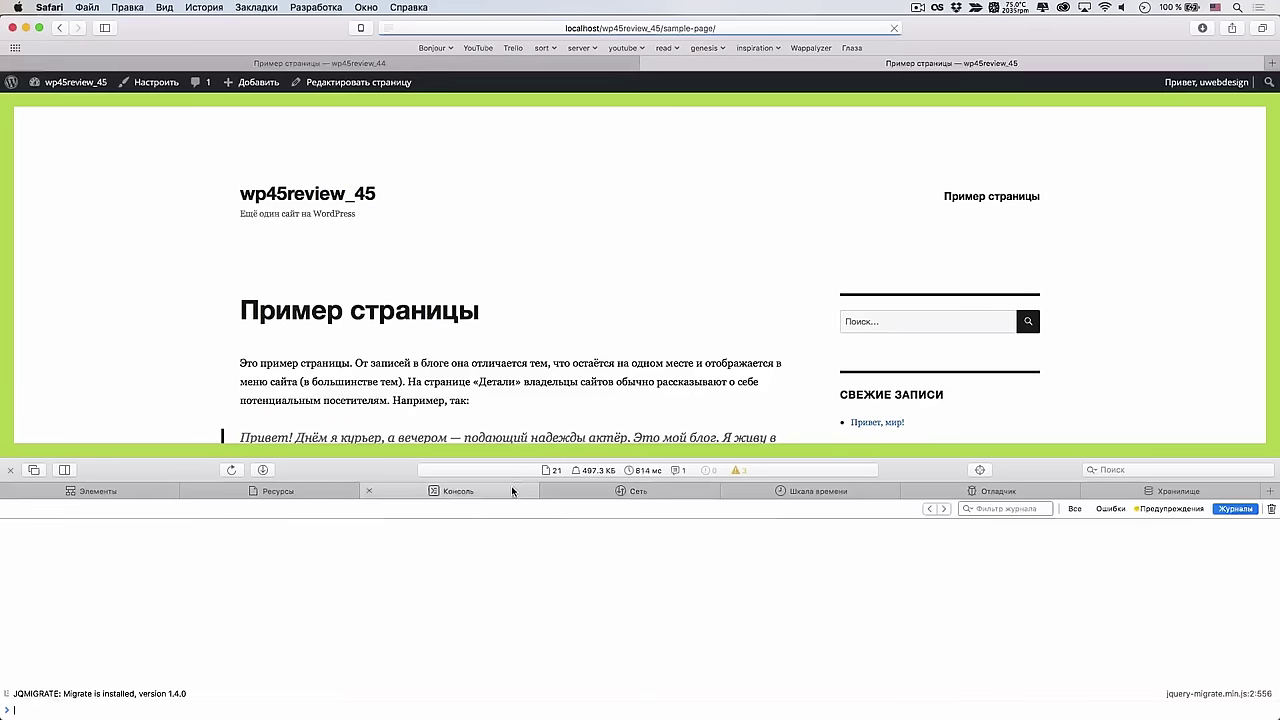
click(585, 490)
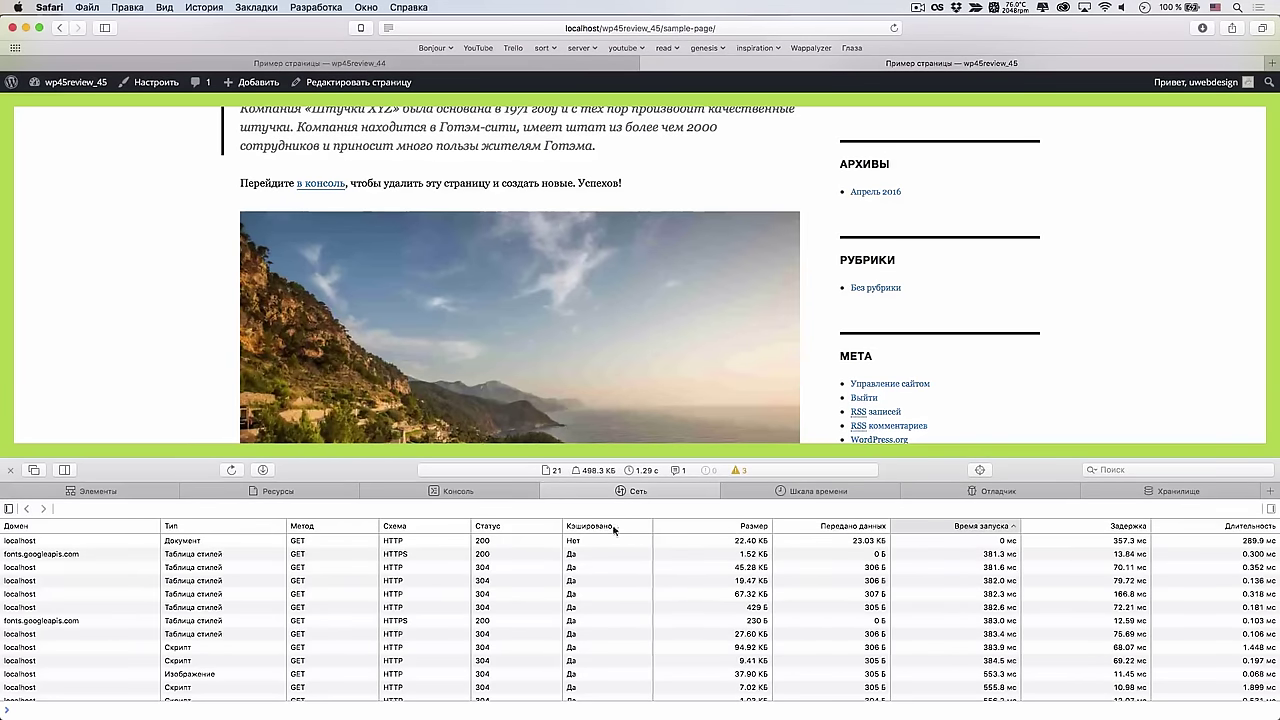
click(729, 528)
click(729, 528)
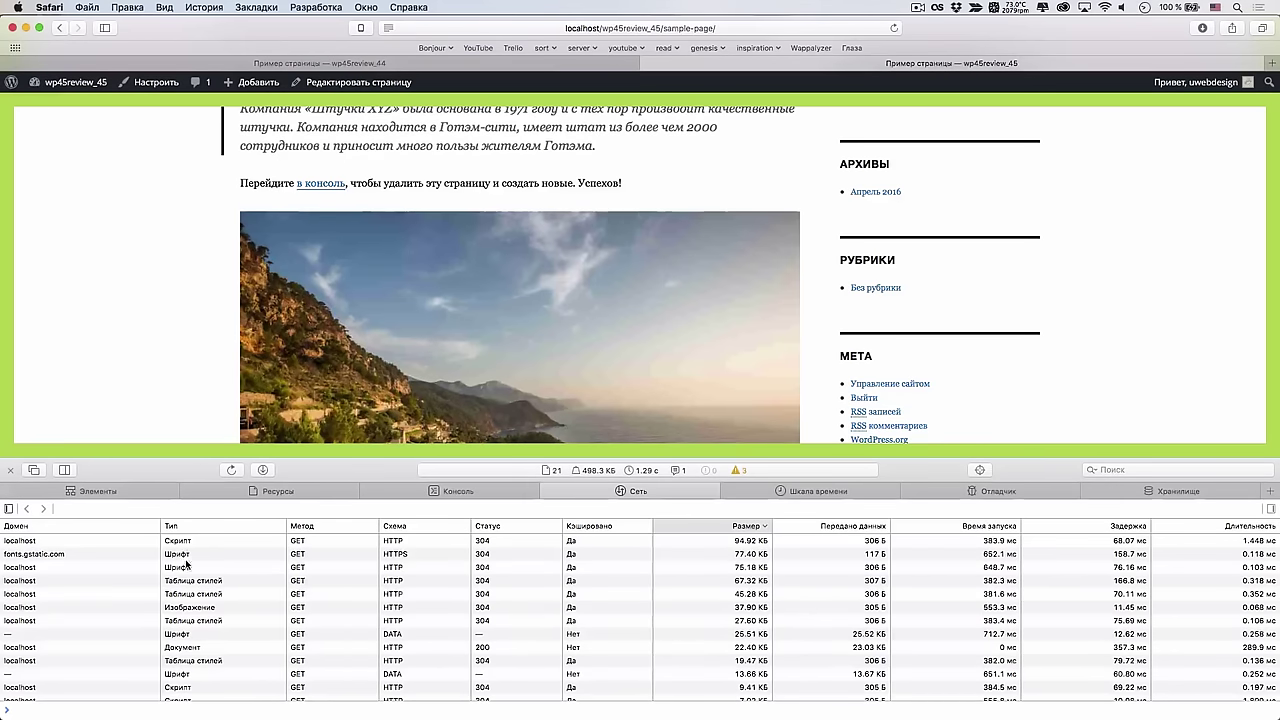
click(199, 608)
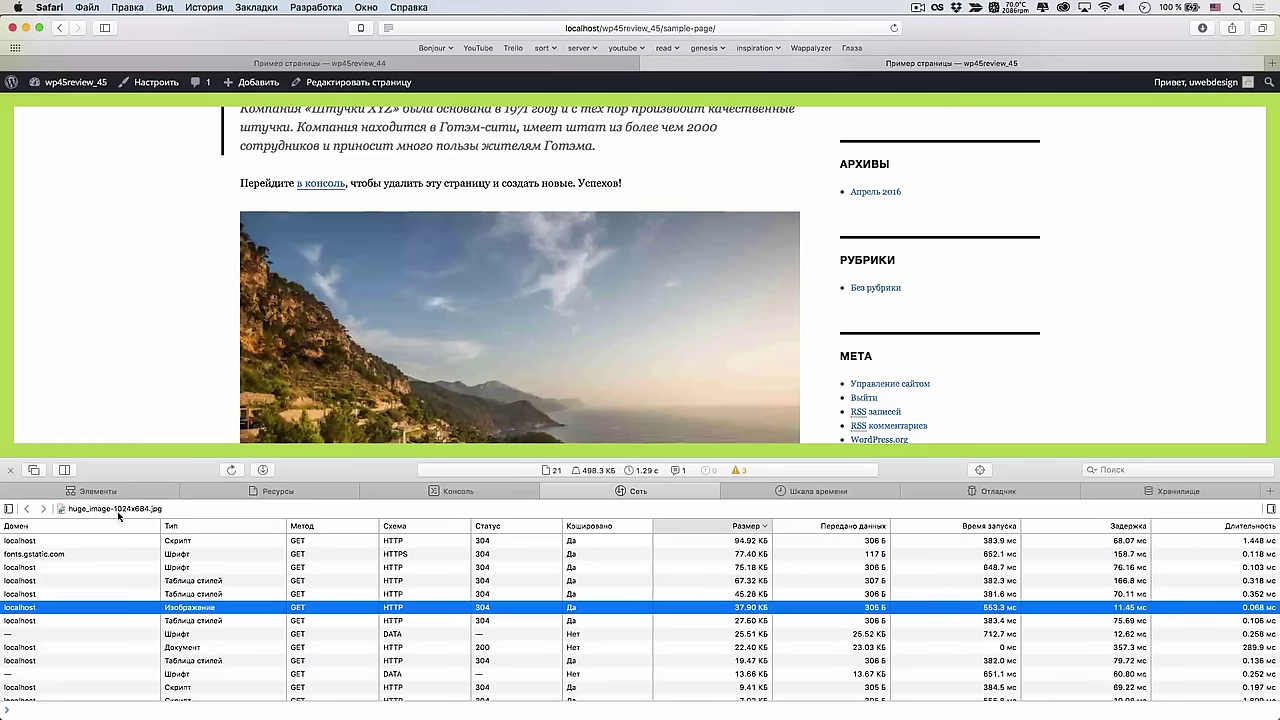
Scroll over the landscape image, then place the browser beside the functions.php code
scroll(366, 375, down, 3)
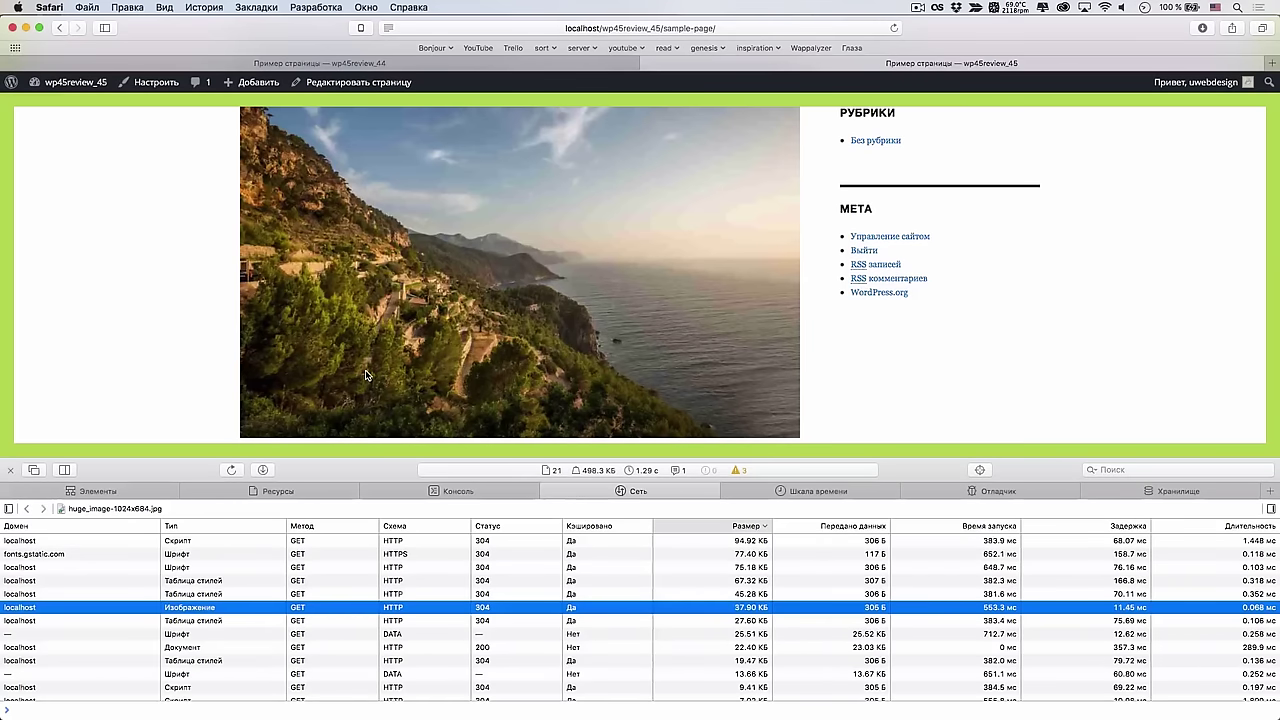
scroll(366, 375, down, 4)
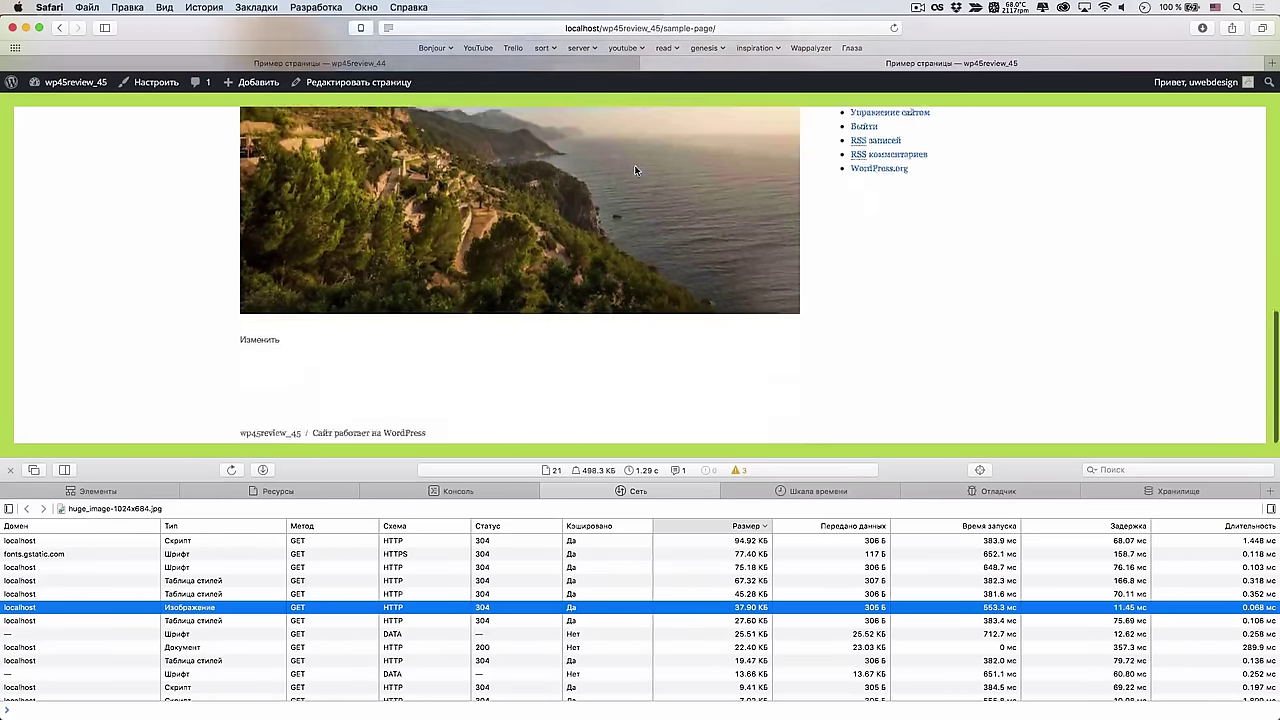
scroll(561, 278, up, 6)
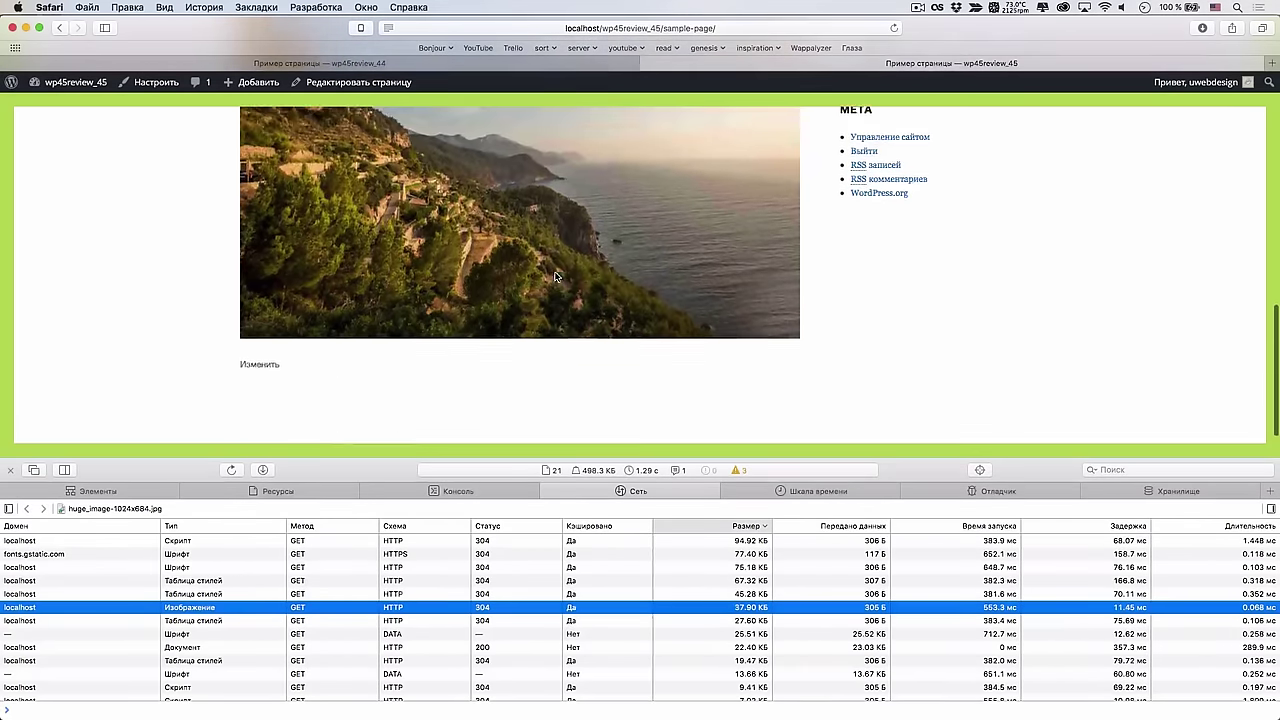
scroll(556, 277, down, 2)
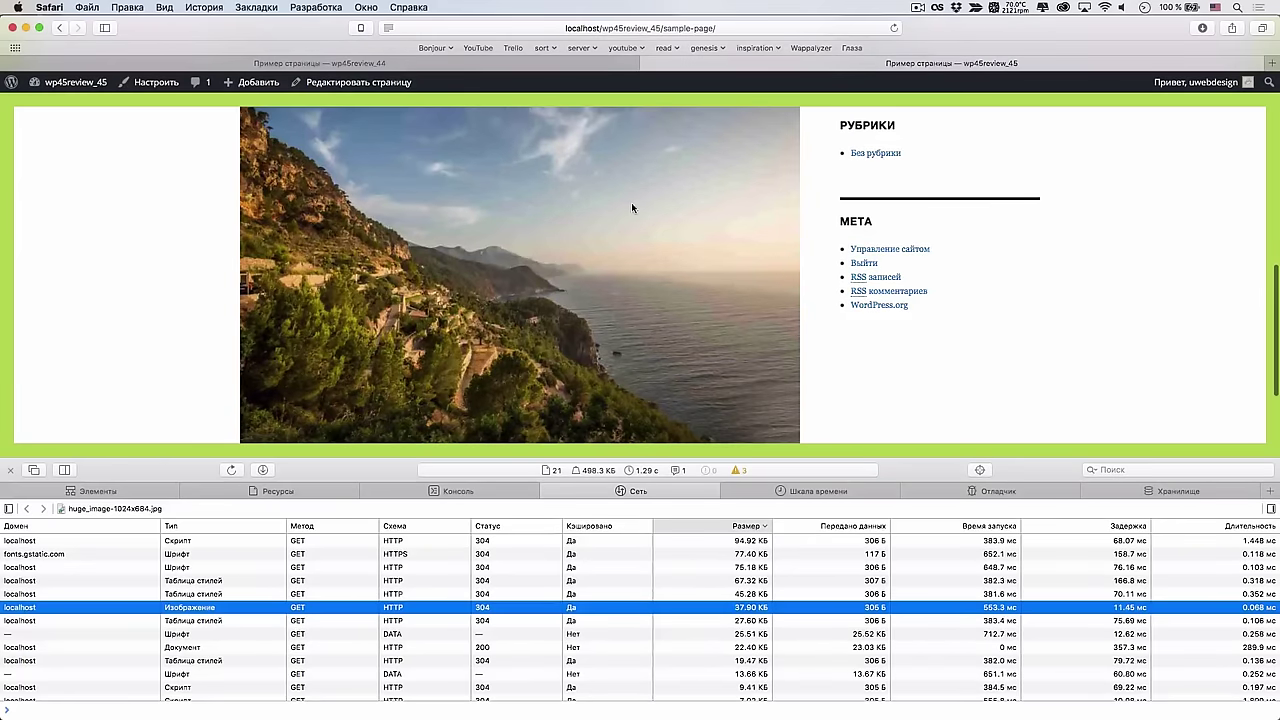
scroll(456, 283, up, 4)
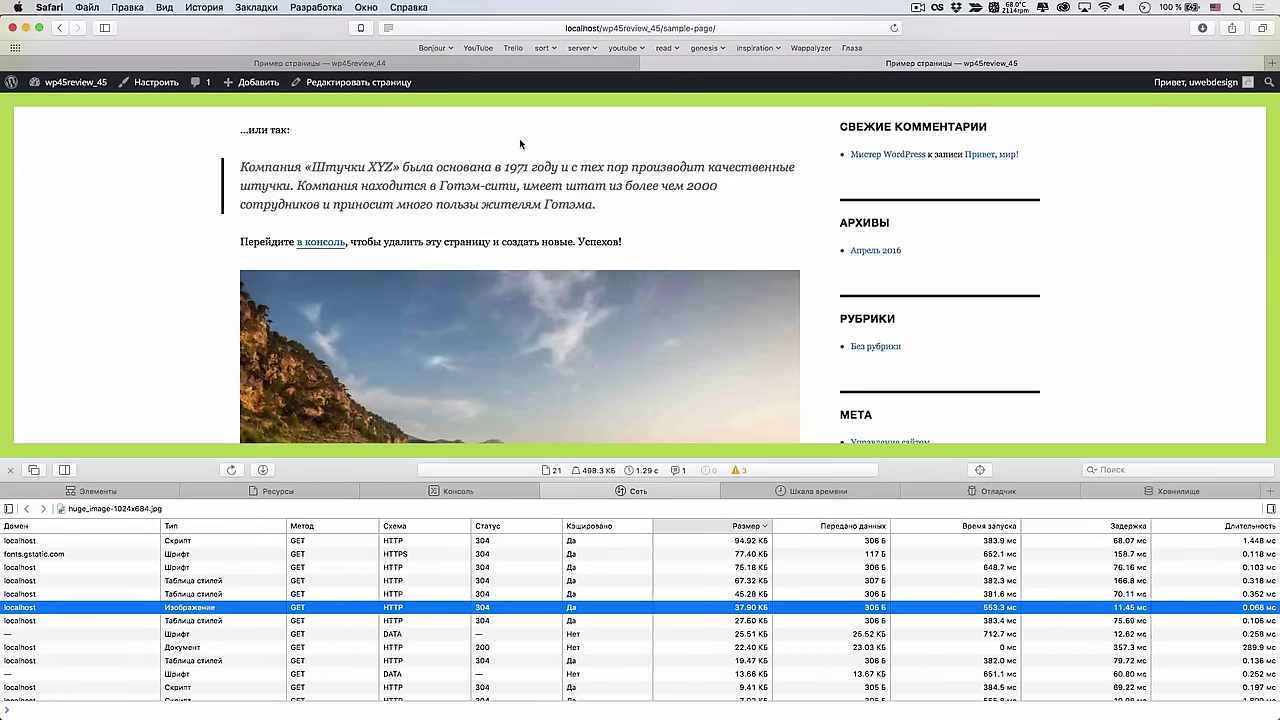
scroll(510, 150, up, 5)
scroll(507, 169, down, 10)
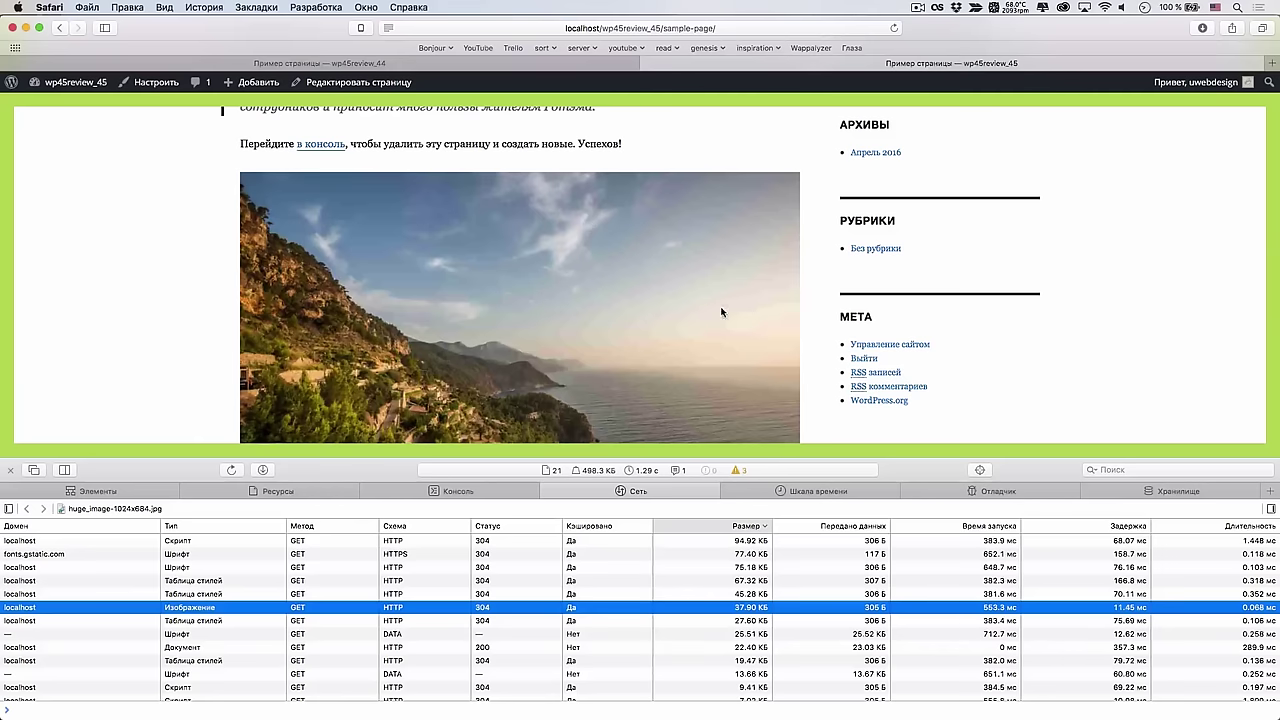
scroll(590, 397, down, 3)
scroll(590, 397, up, 1)
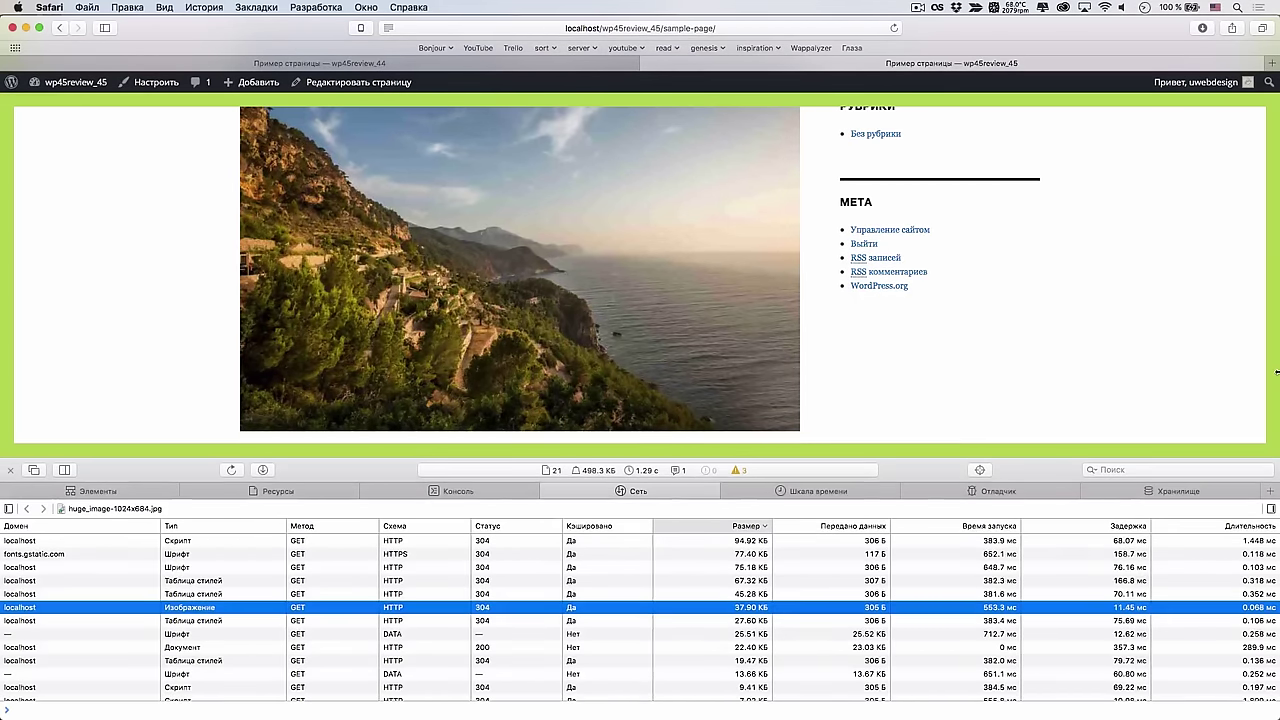
drag(1277, 372, 893, 372)
click(1015, 393)
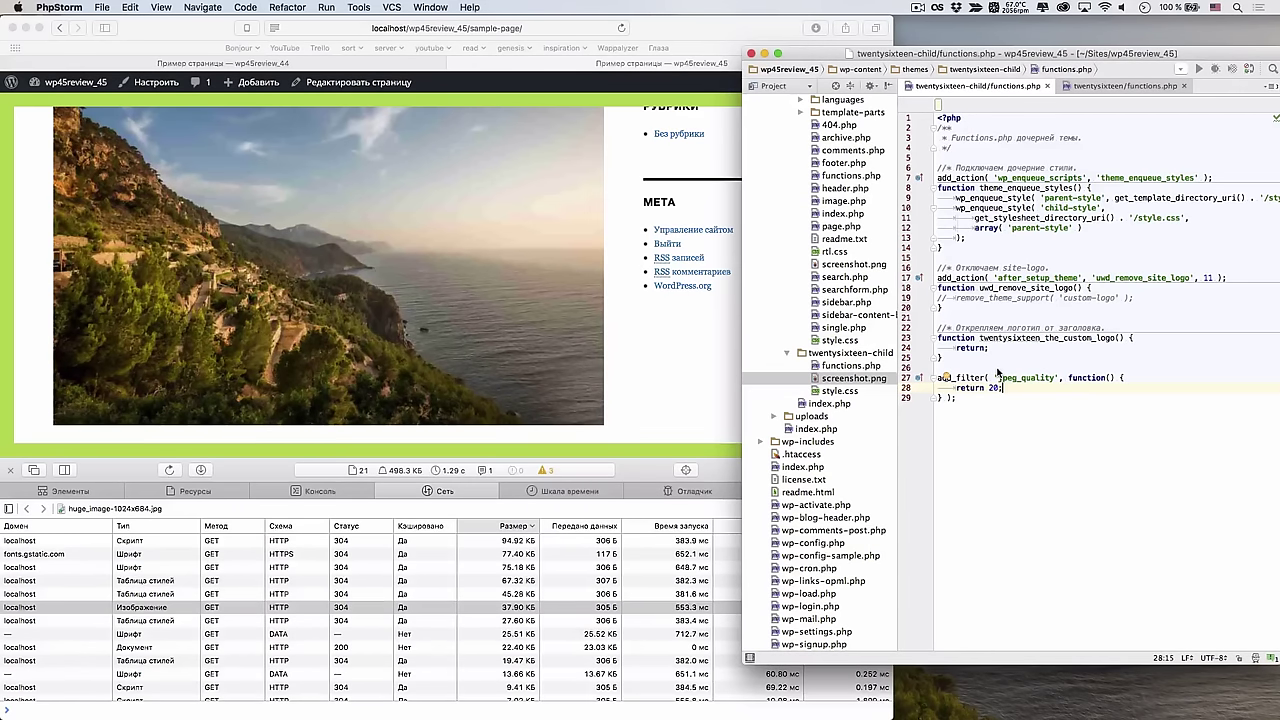
Comment out the jpeg_quality filter on lines 27–29 of functions.php
click(718, 353)
click(991, 404)
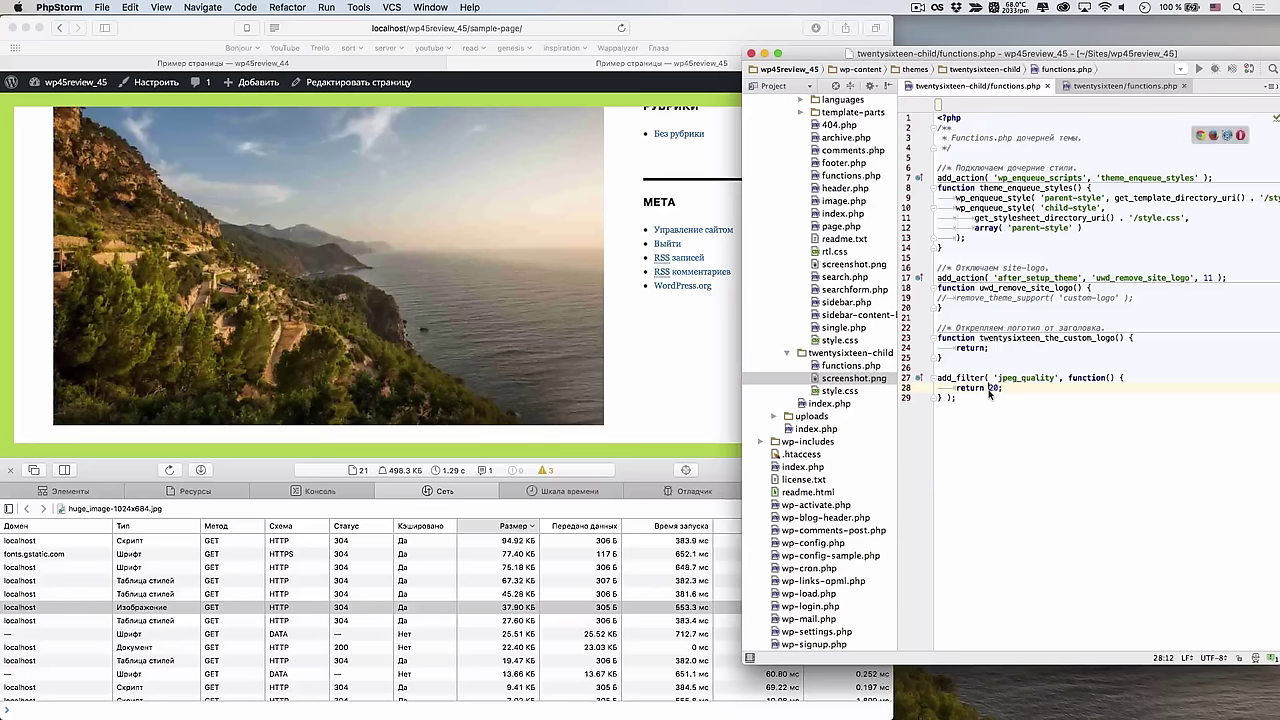
drag(990, 400, 980, 383)
key(super+slash)
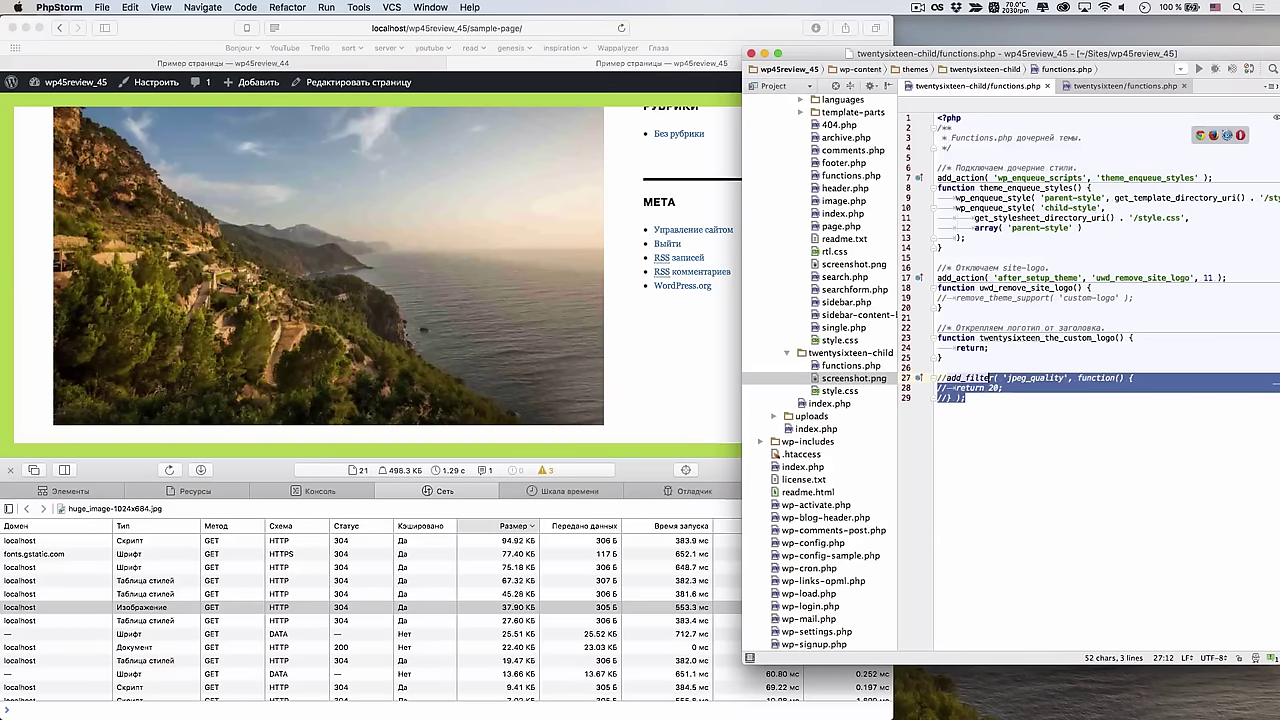
Close Web Inspector, reload the sample page full width and open it for editing
click(629, 314)
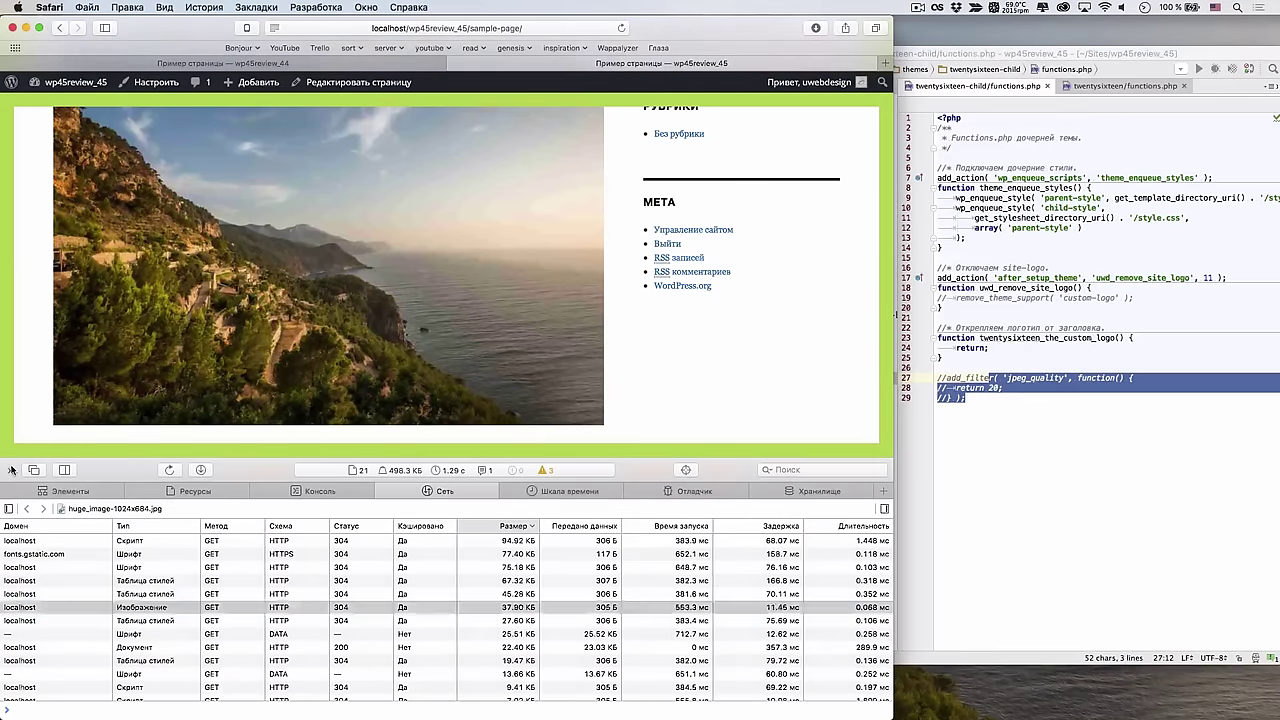
click(10, 469)
key(super+r)
click(355, 83)
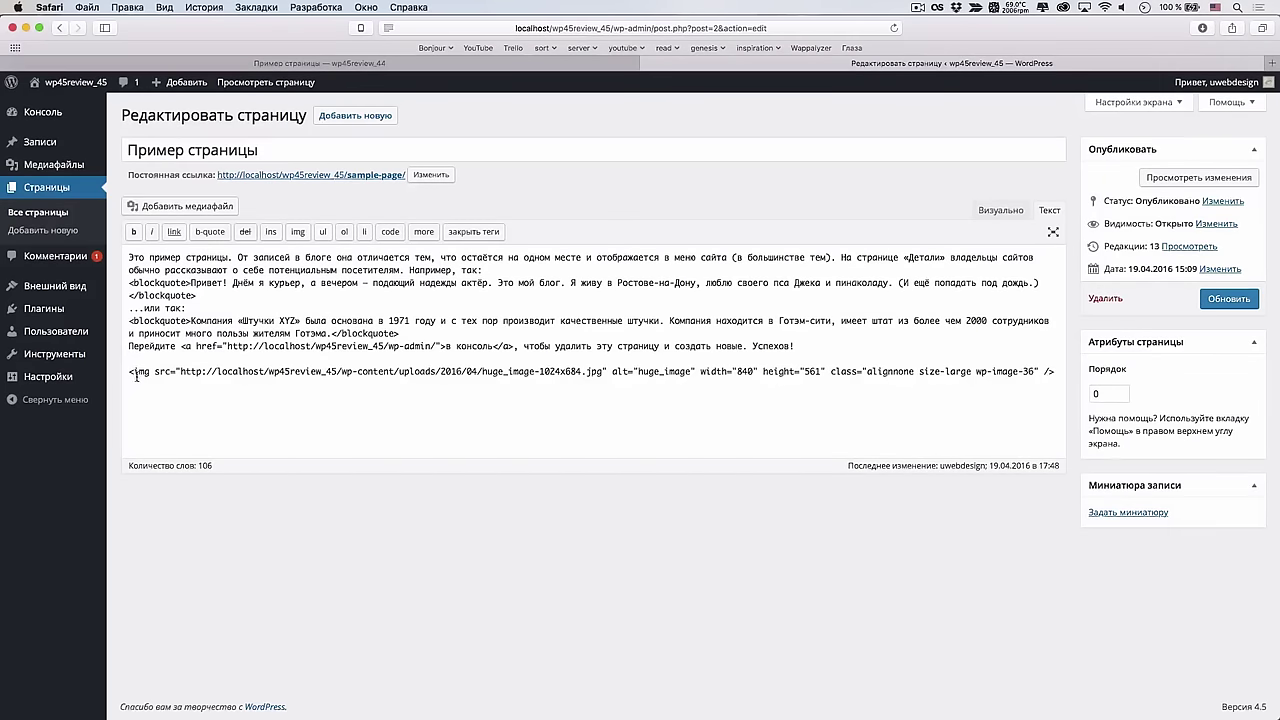
Delete the huge_image img tag from Пример страницы and save it as revision 14
shift+click(129, 371)
key(BackSpace)
key(BackSpace)
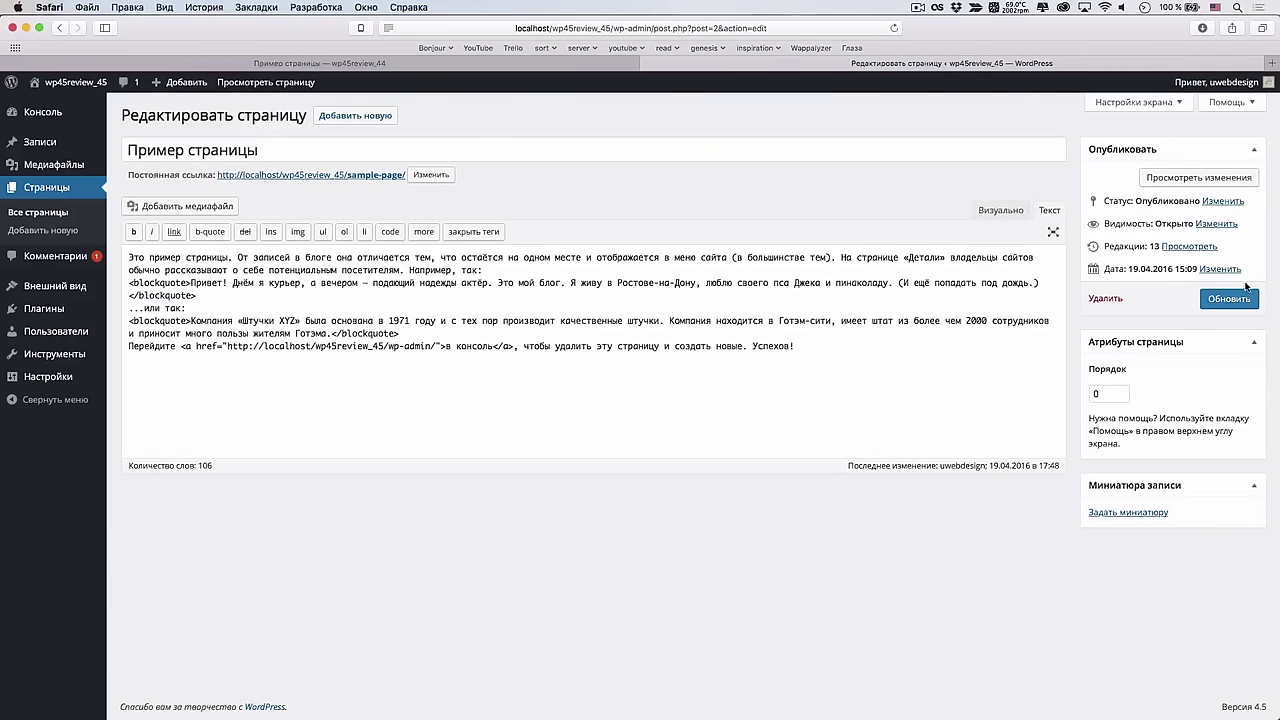
click(1230, 300)
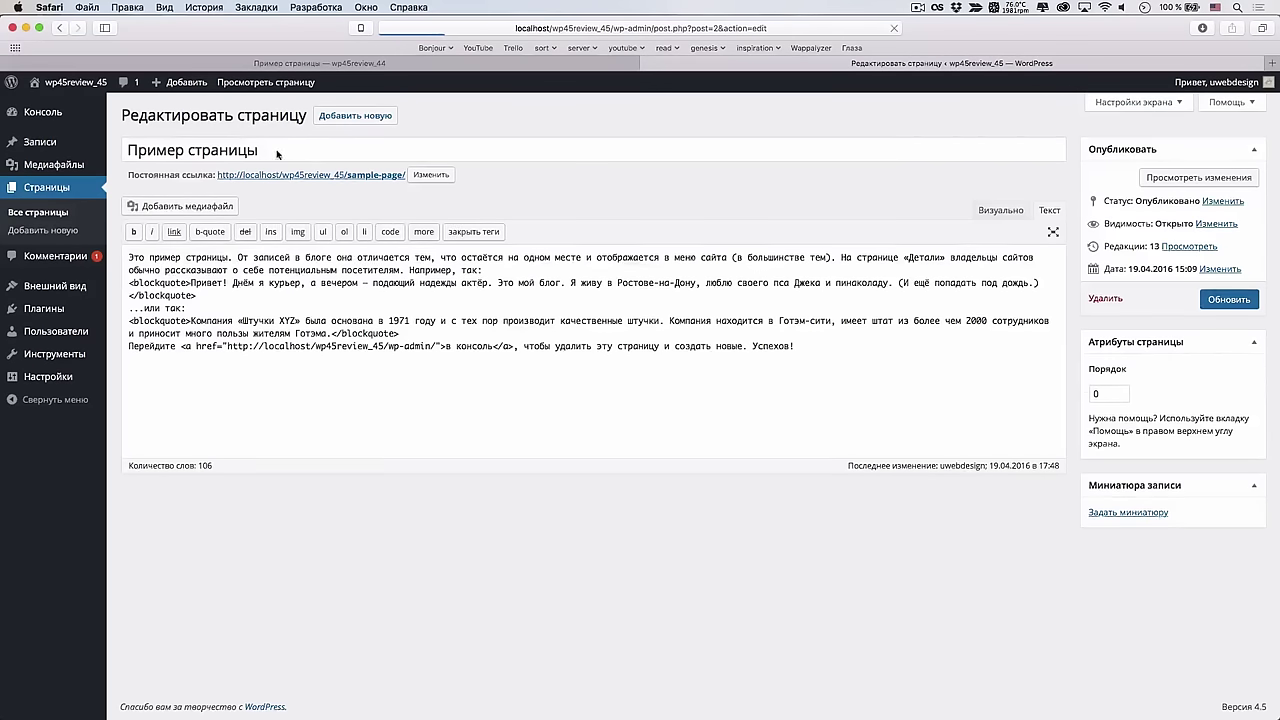
mouse_move(74, 316)
click(150, 328)
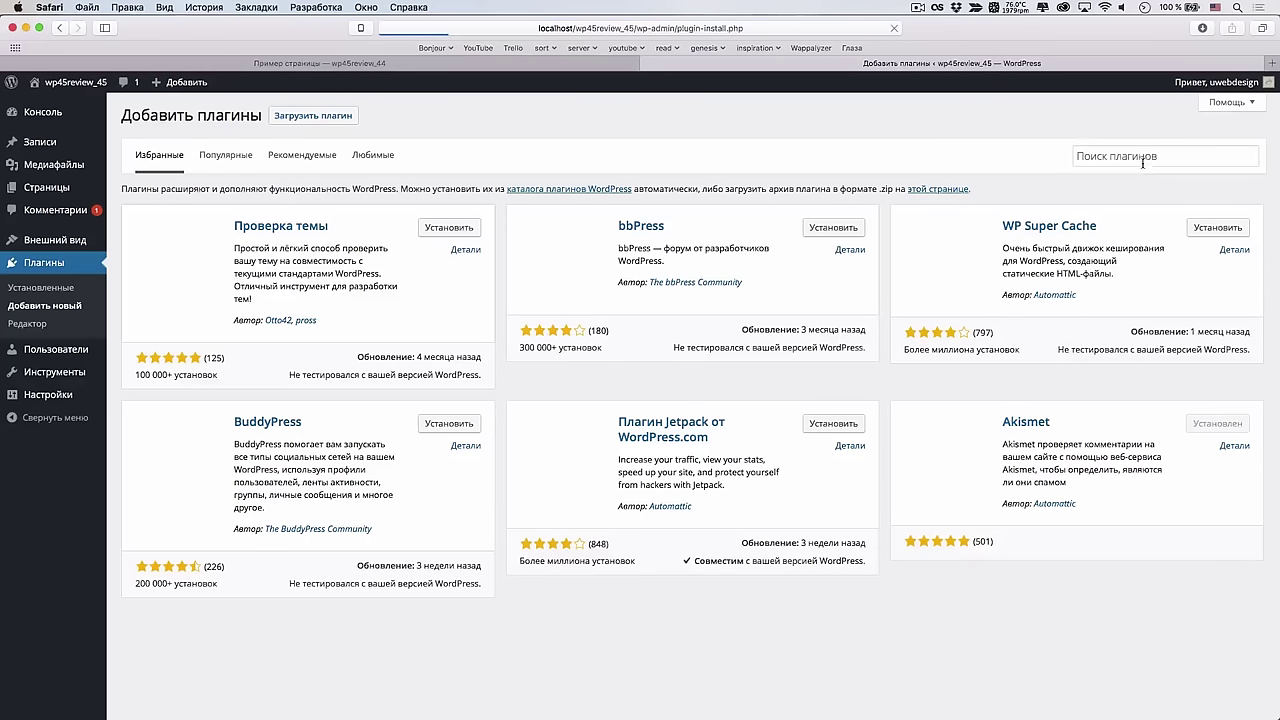
Search plugins for 'resize images after upload' and install Resize Image After Upload 1.7.2
click(1152, 158)
text(e)
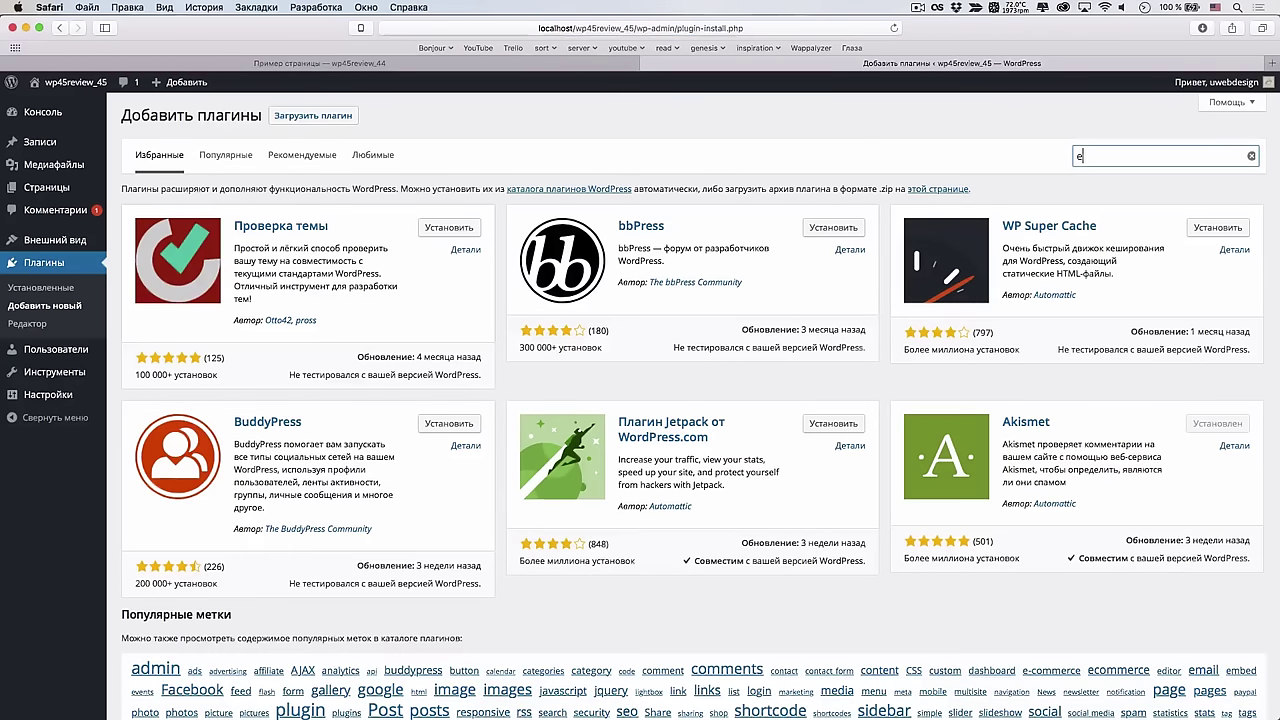
text(esize images after upload)
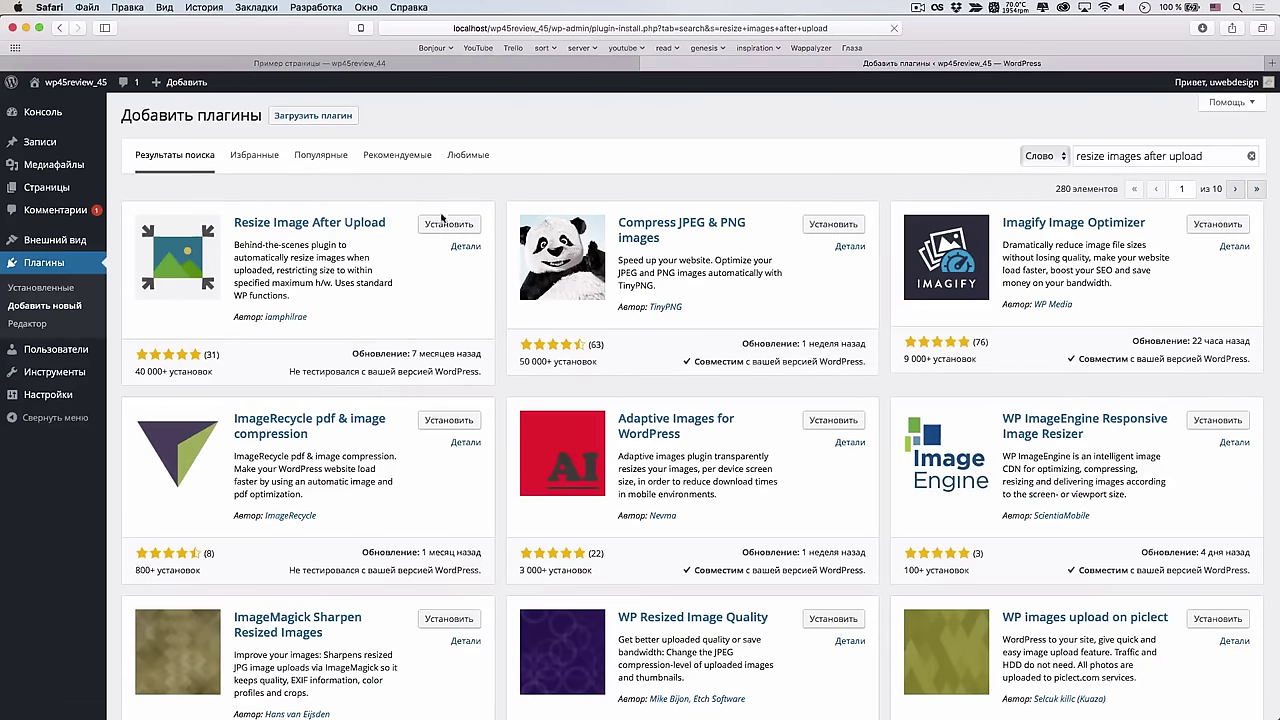
click(449, 226)
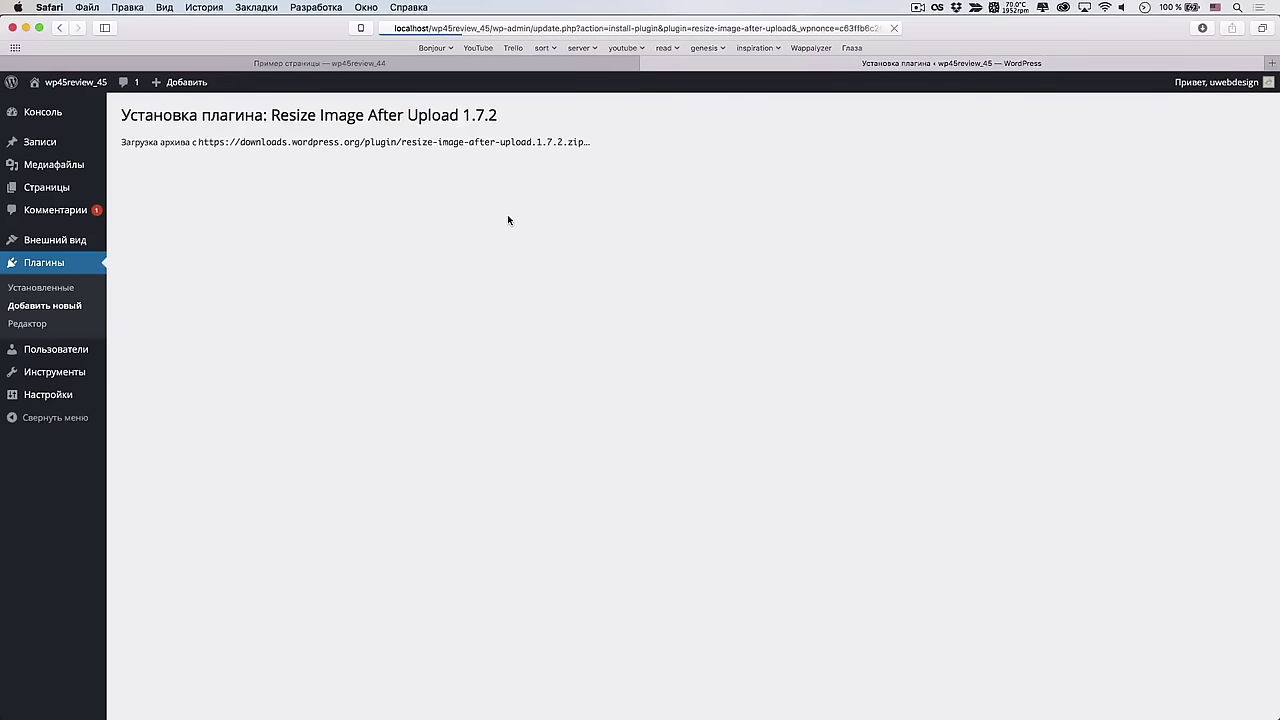
Activate Resize Image After Upload and open its Settings > Resize Image Upload page
click(192, 228)
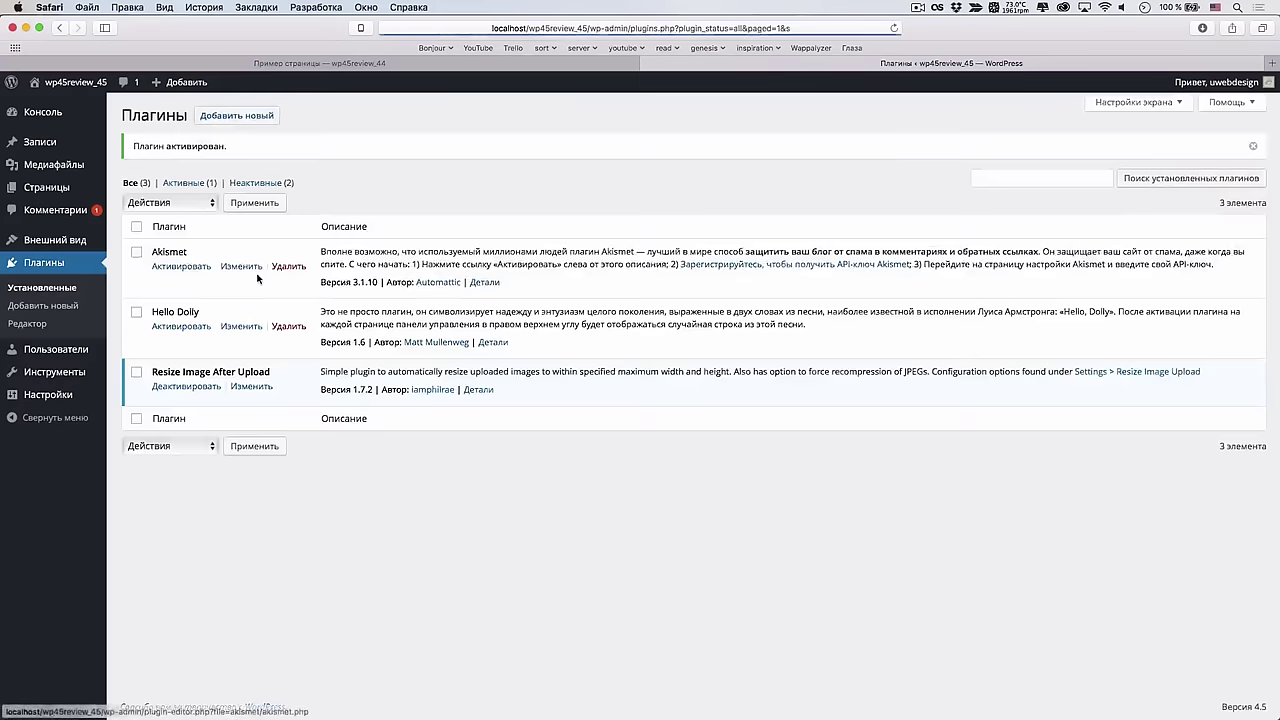
mouse_move(88, 365)
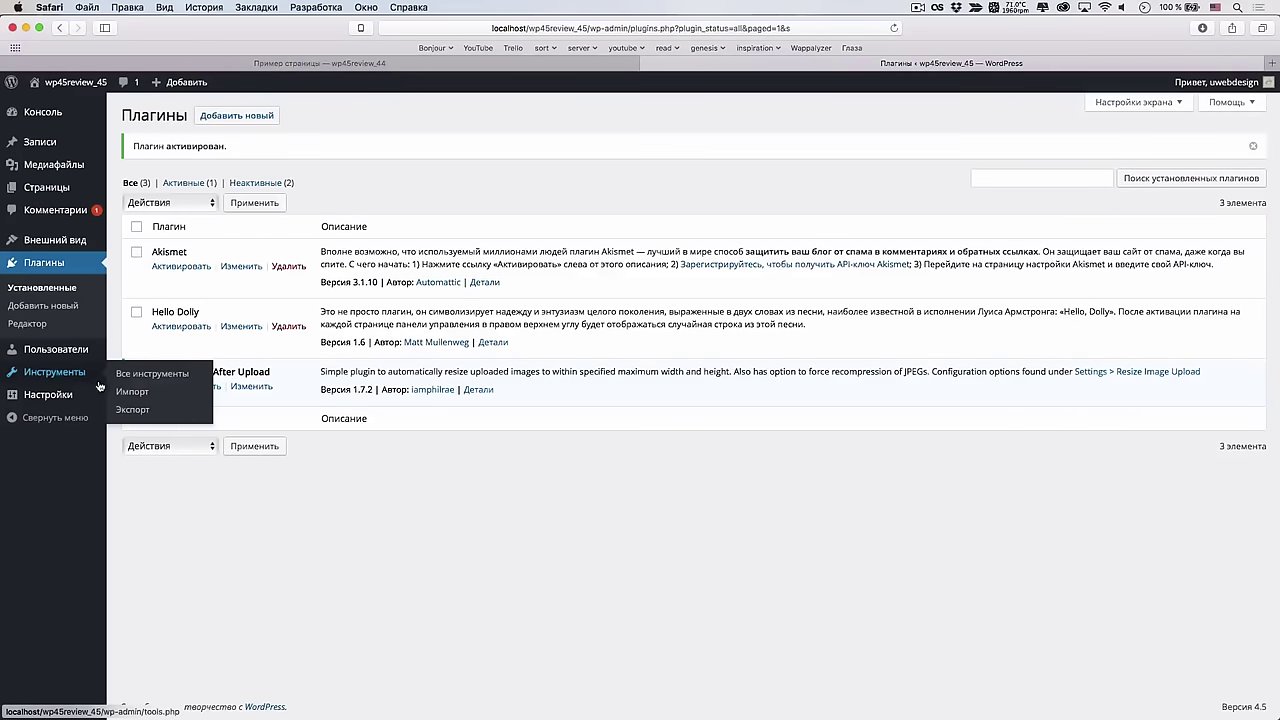
mouse_move(90, 395)
click(189, 506)
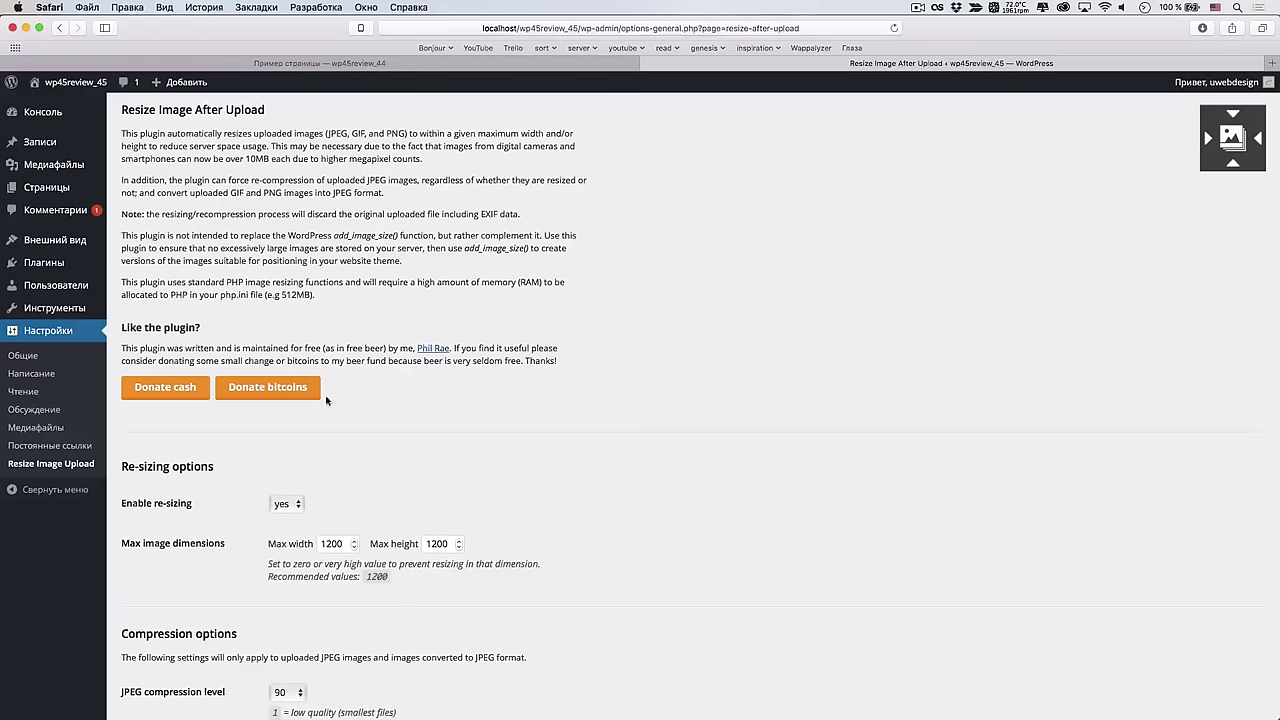
Set the JPEG compression level to 40 and turn on forced JPEG re-compression
scroll(296, 512, down, 4)
click(296, 512)
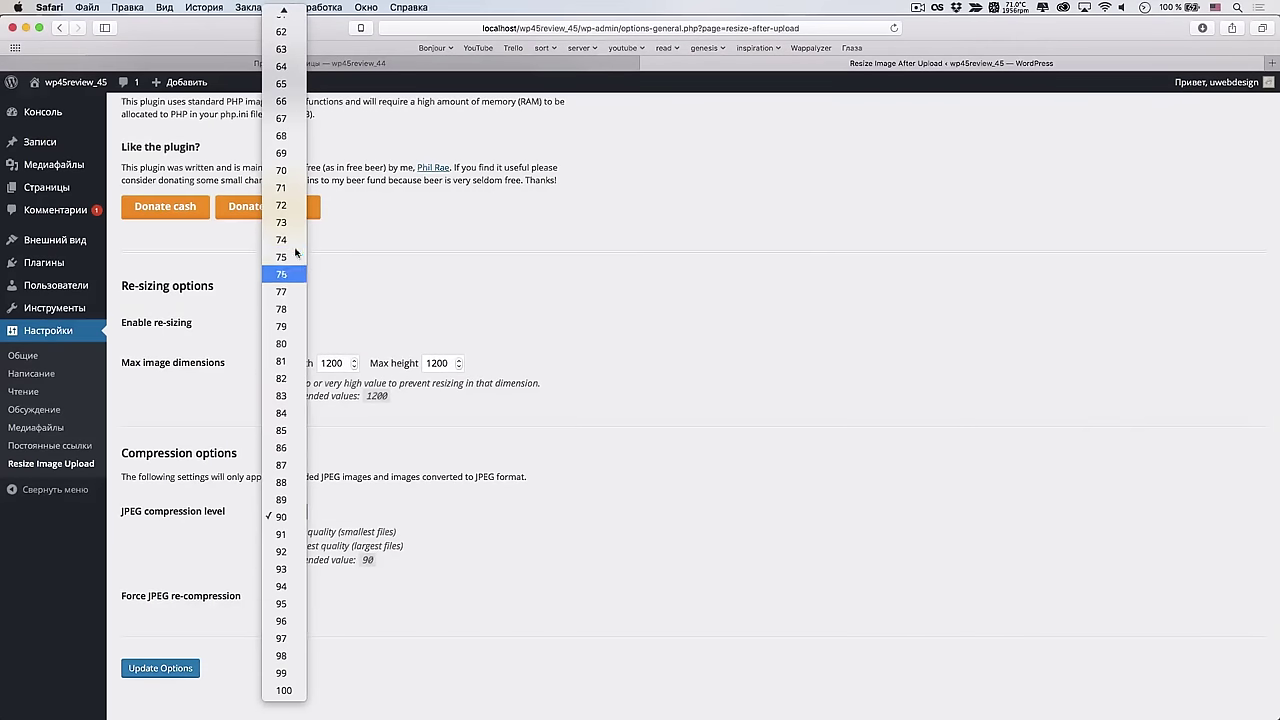
scroll(283, 430, up, 10)
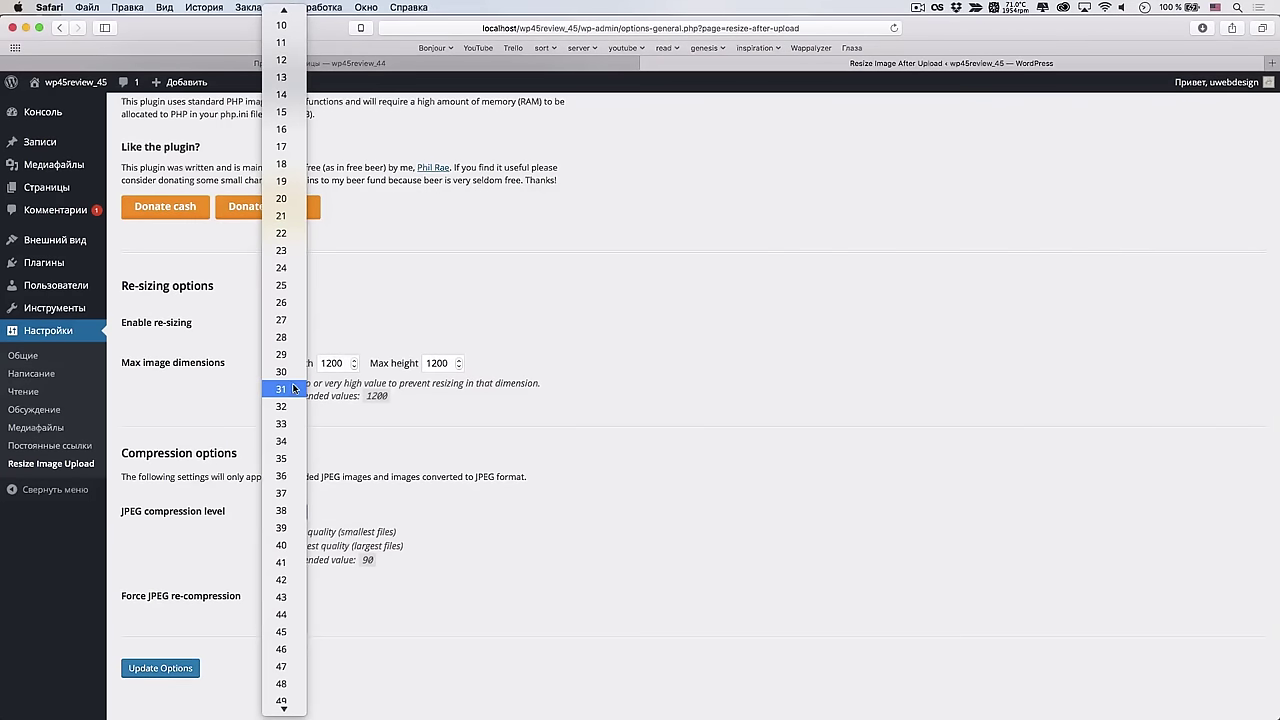
click(293, 544)
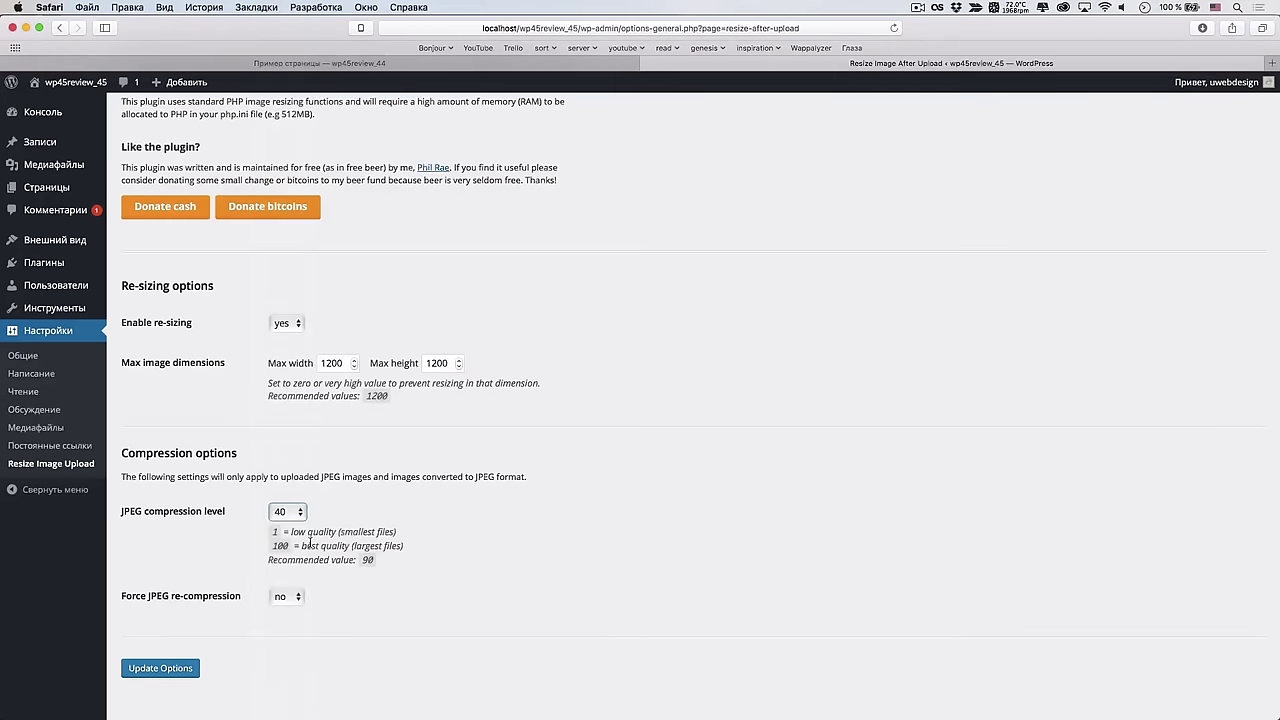
click(290, 600)
click(284, 620)
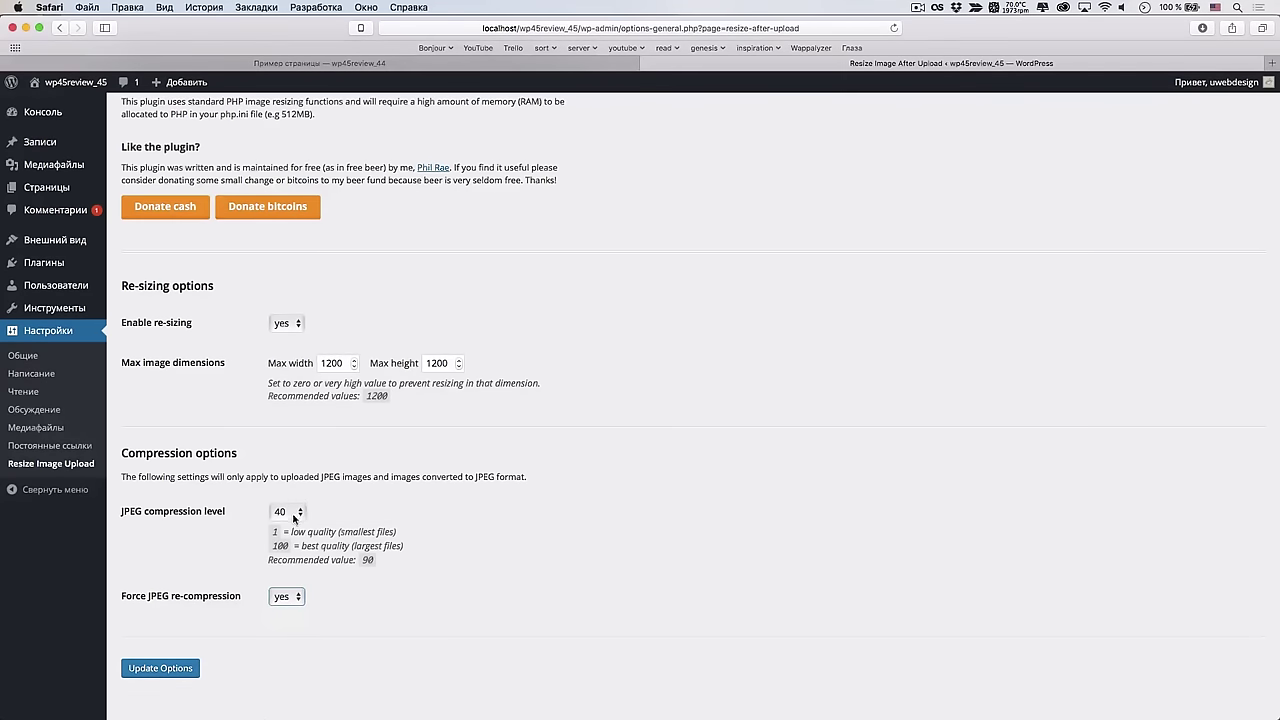
Enter a max width of 1920 and max height of 1200, then save the options
click(325, 363)
click(439, 364)
double_click(346, 363)
text(19)
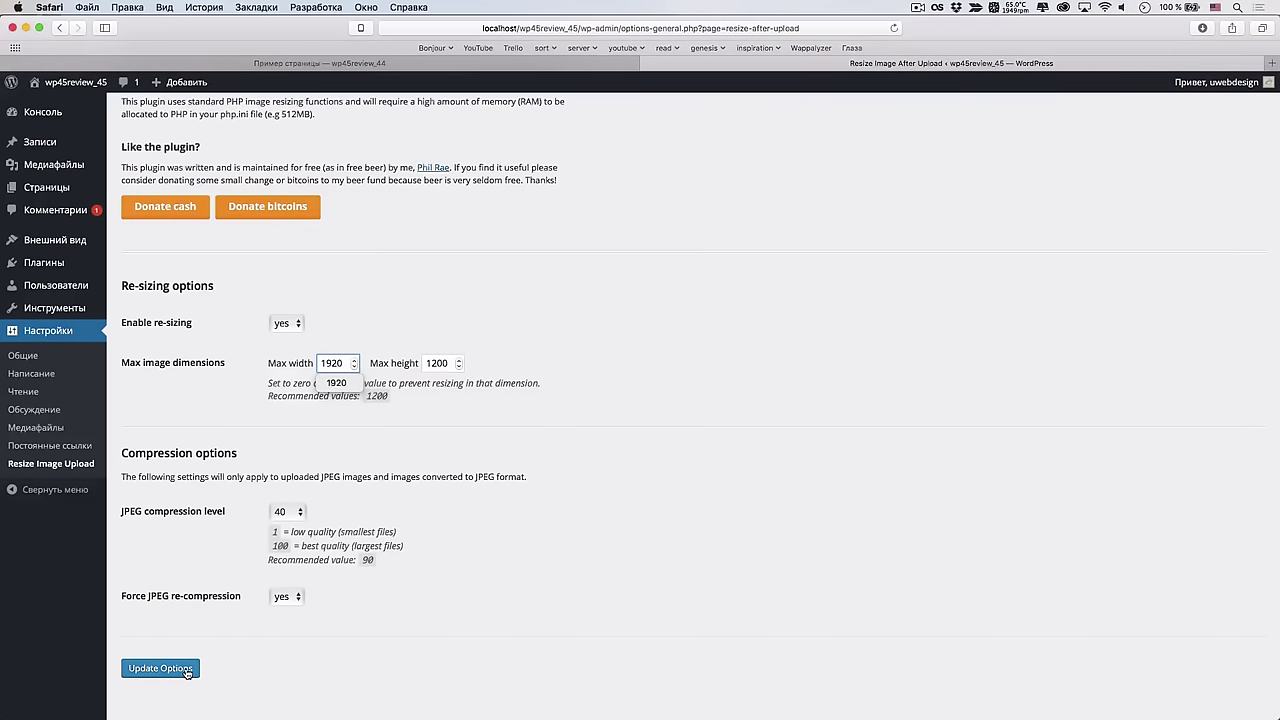
click(160, 668)
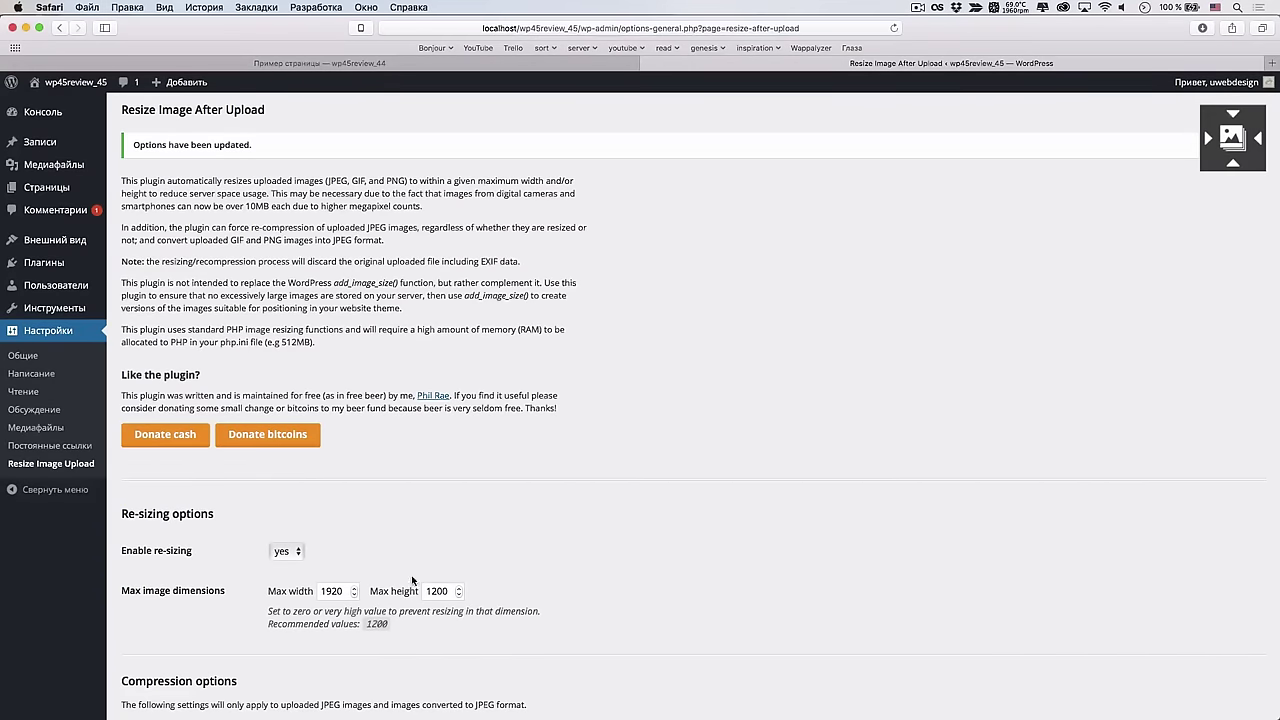
Permanently delete the 6016 × 4016 huge_image from the media library
click(60, 164)
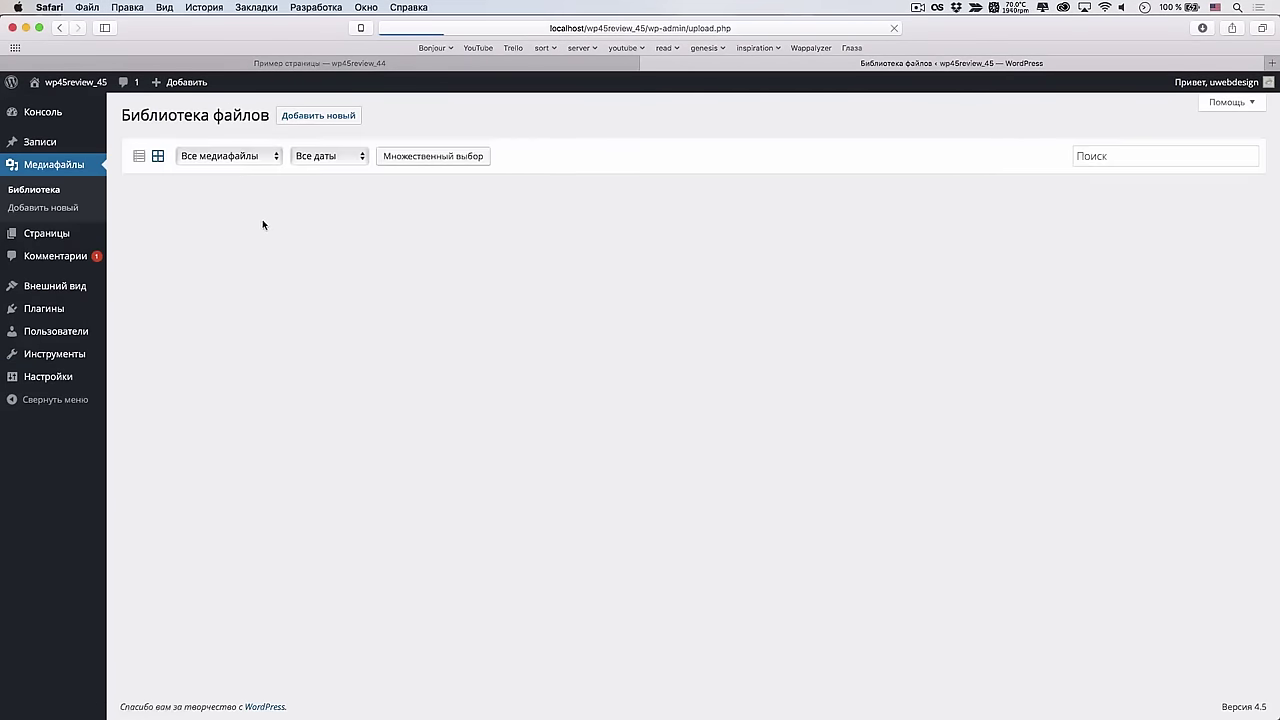
click(213, 216)
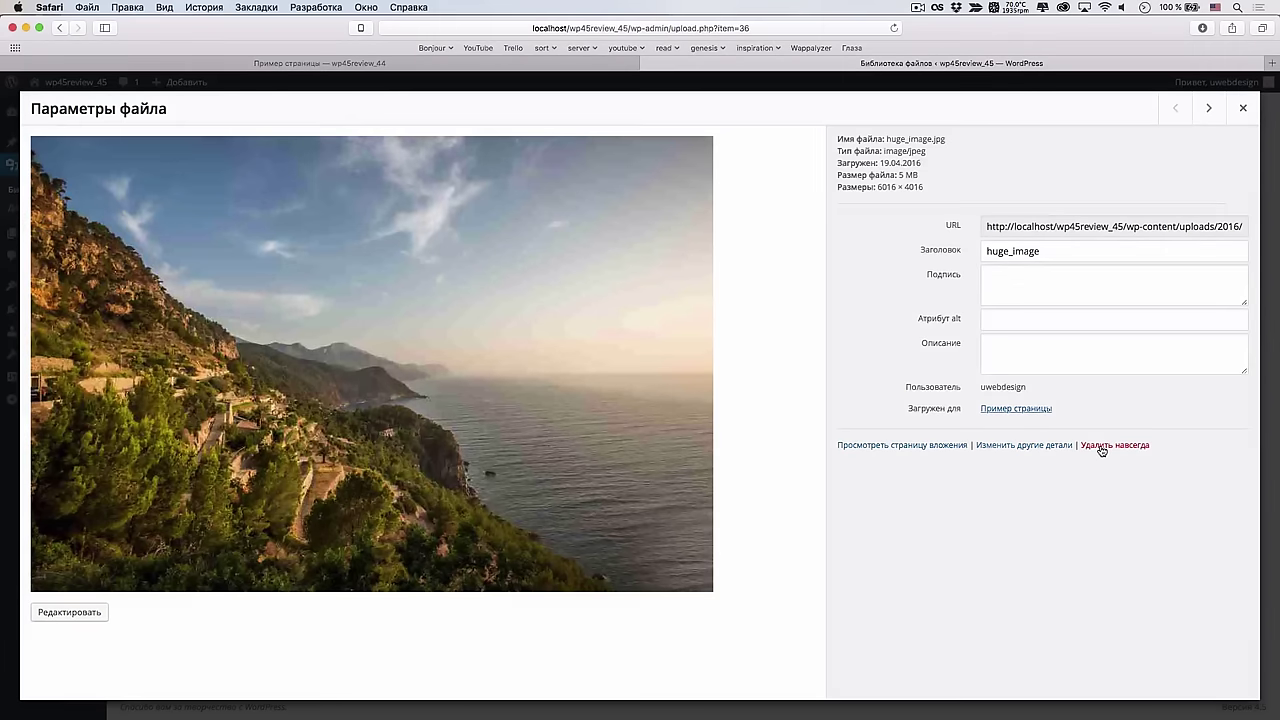
click(1098, 446)
click(762, 393)
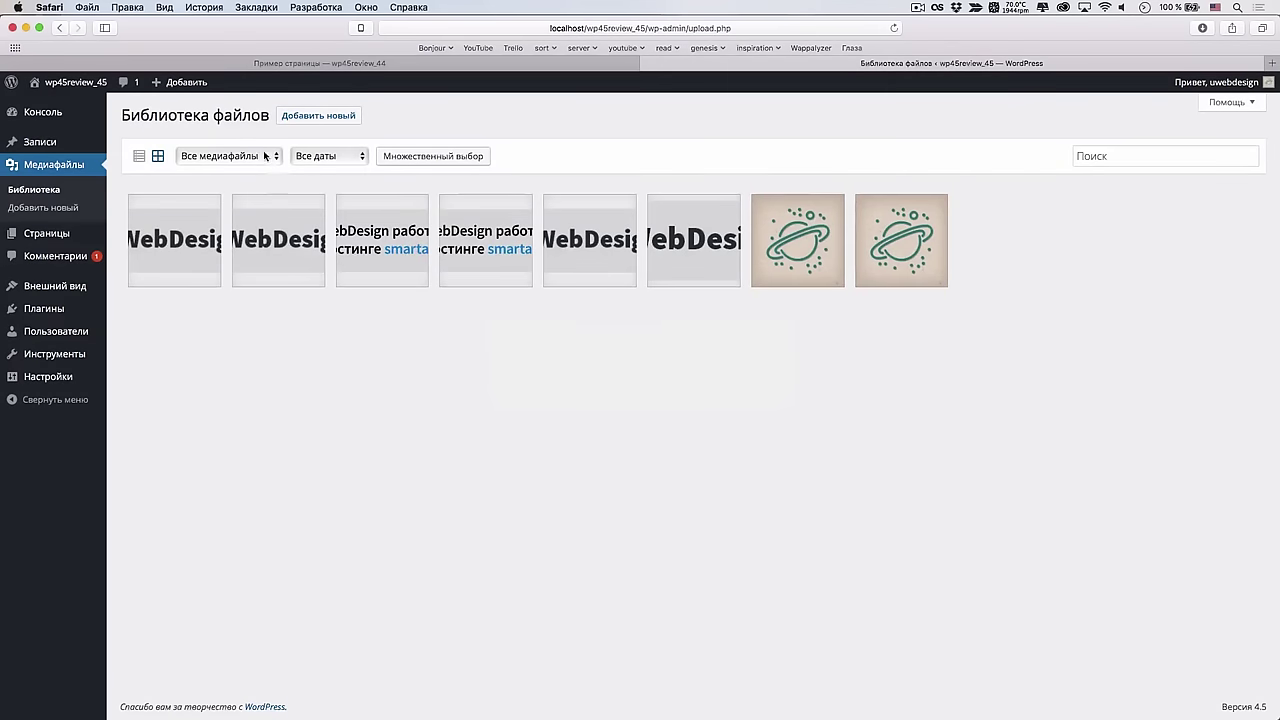
Upload huge_image.jpg again and check its details show 1798 × 1200
click(326, 124)
click(655, 260)
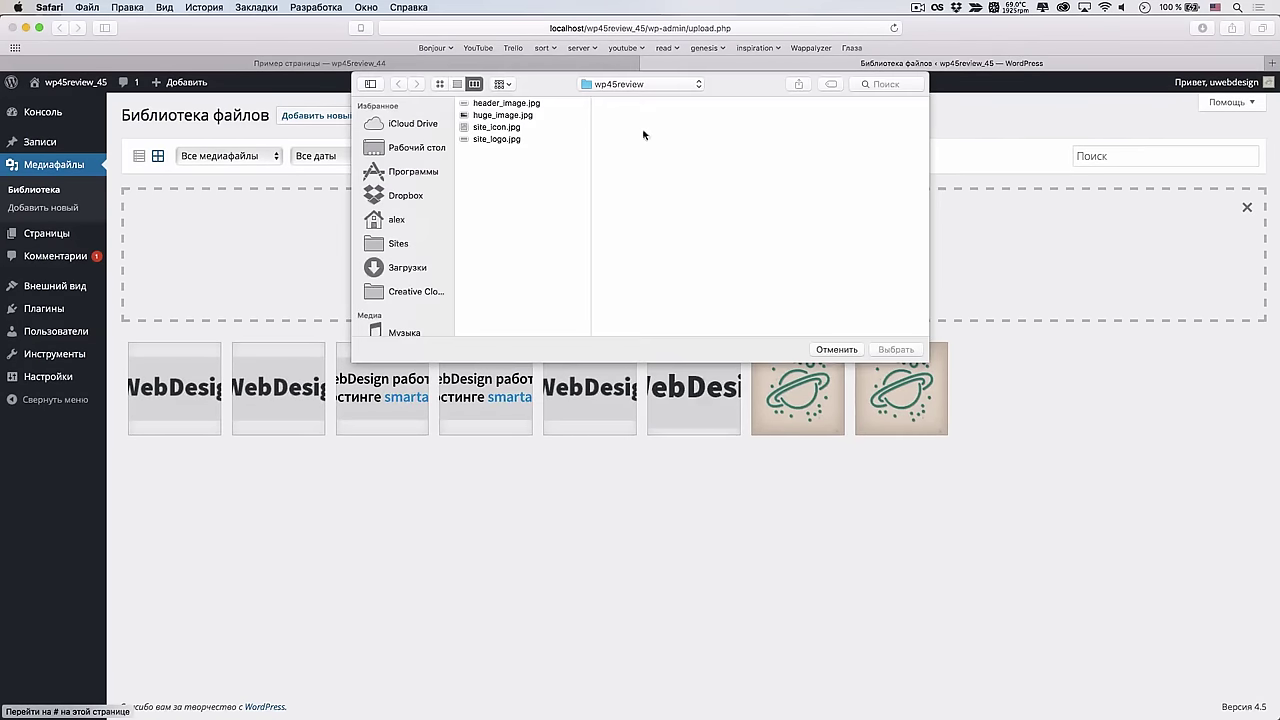
click(503, 115)
key(Return)
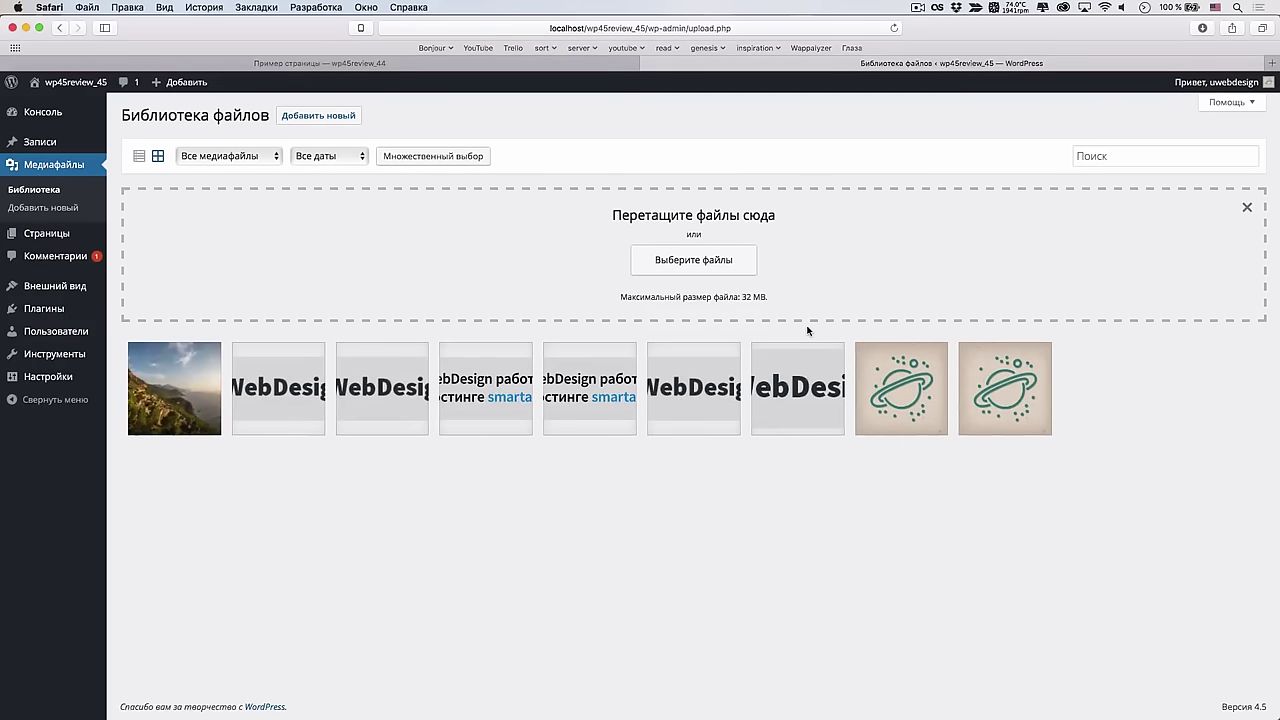
click(200, 392)
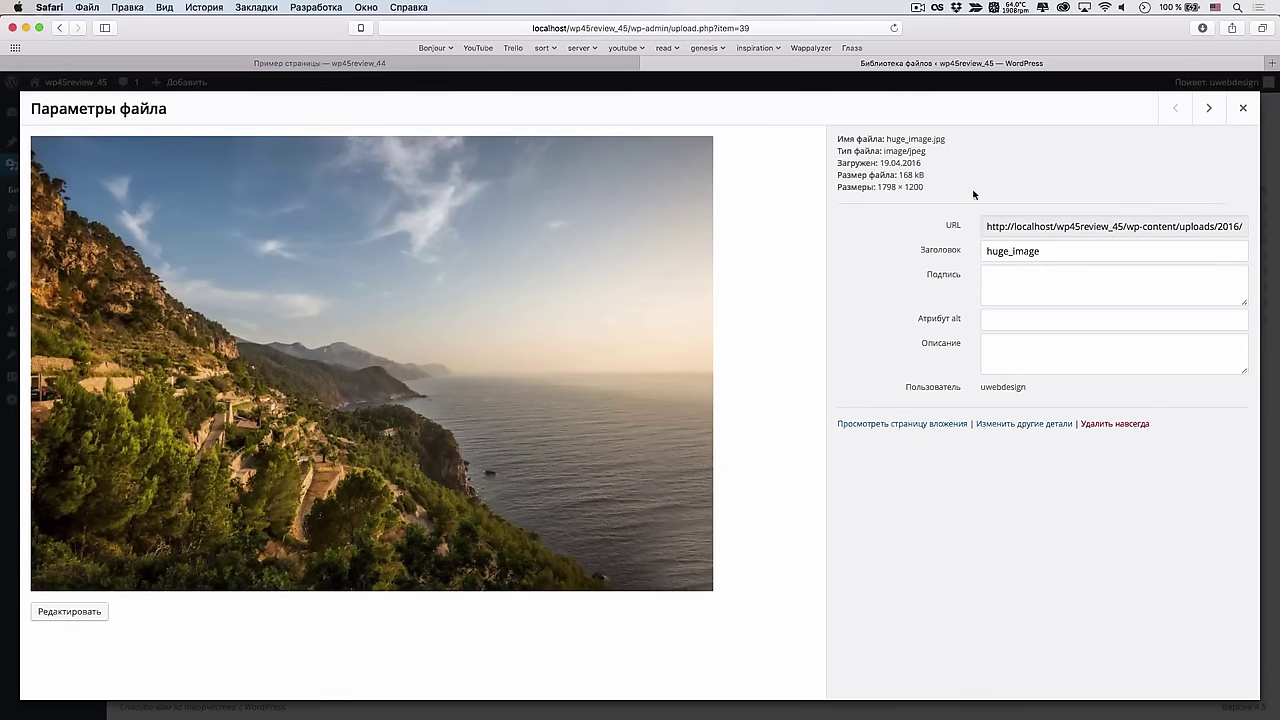
Close the attachment details and go to the Comments list with the pending comment
click(1243, 108)
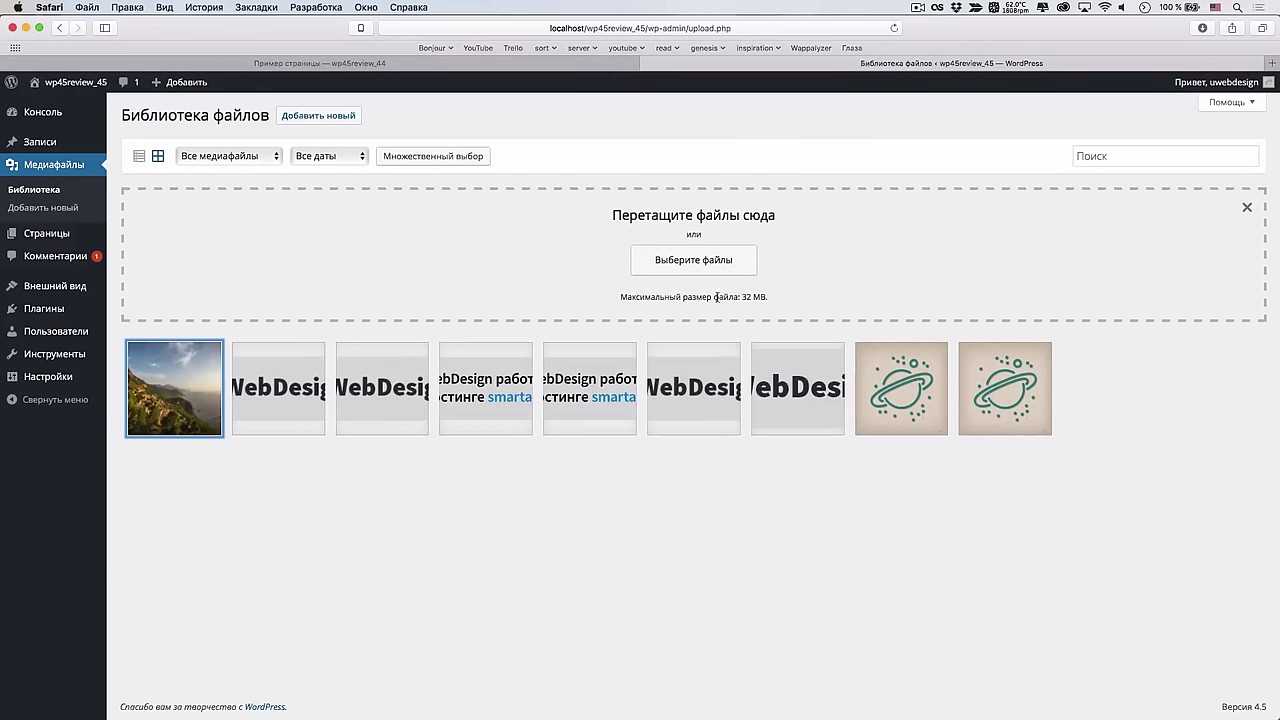
click(918, 7)
click(954, 62)
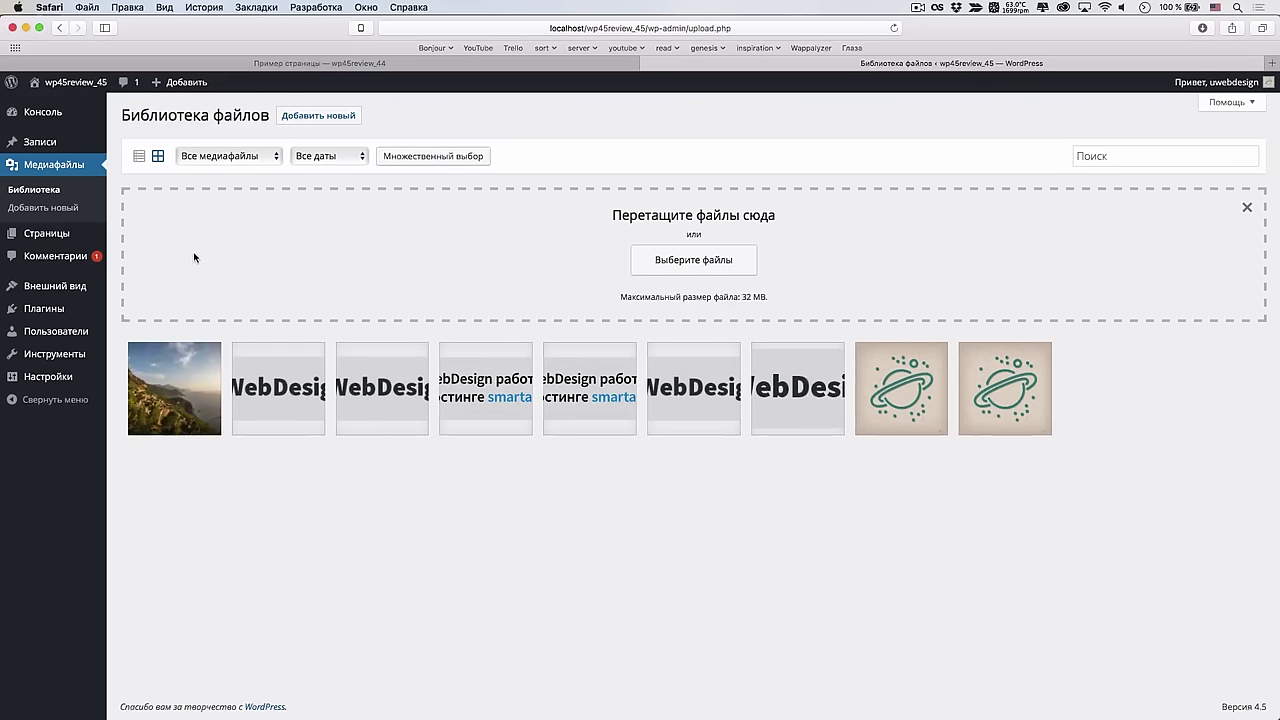
click(98, 265)
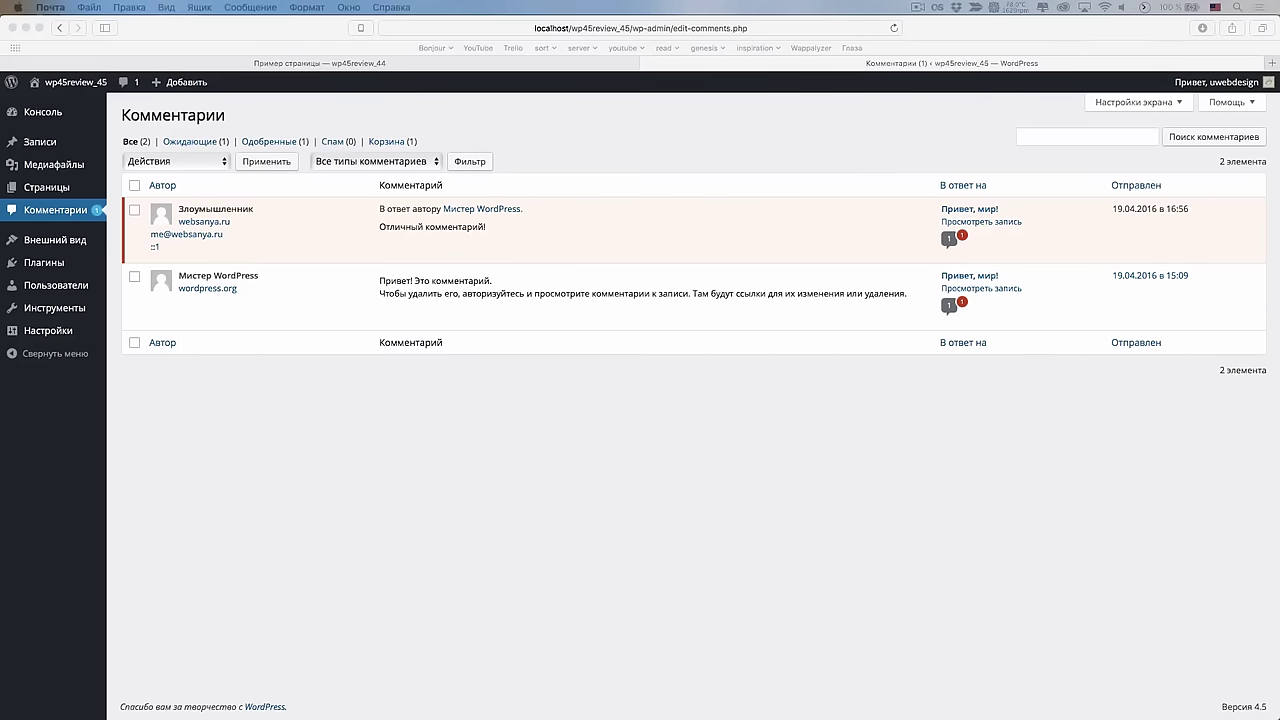
Open the pending comment's edit screen, then return to the comments list
click(212, 355)
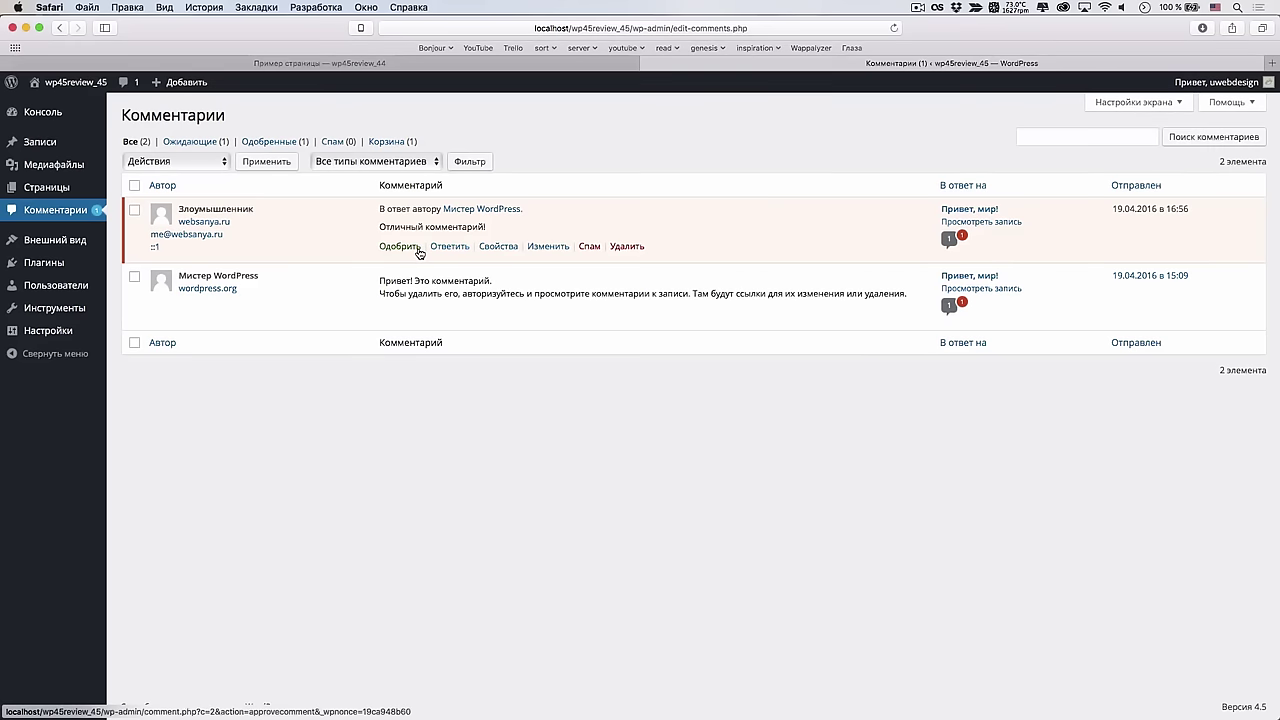
click(549, 247)
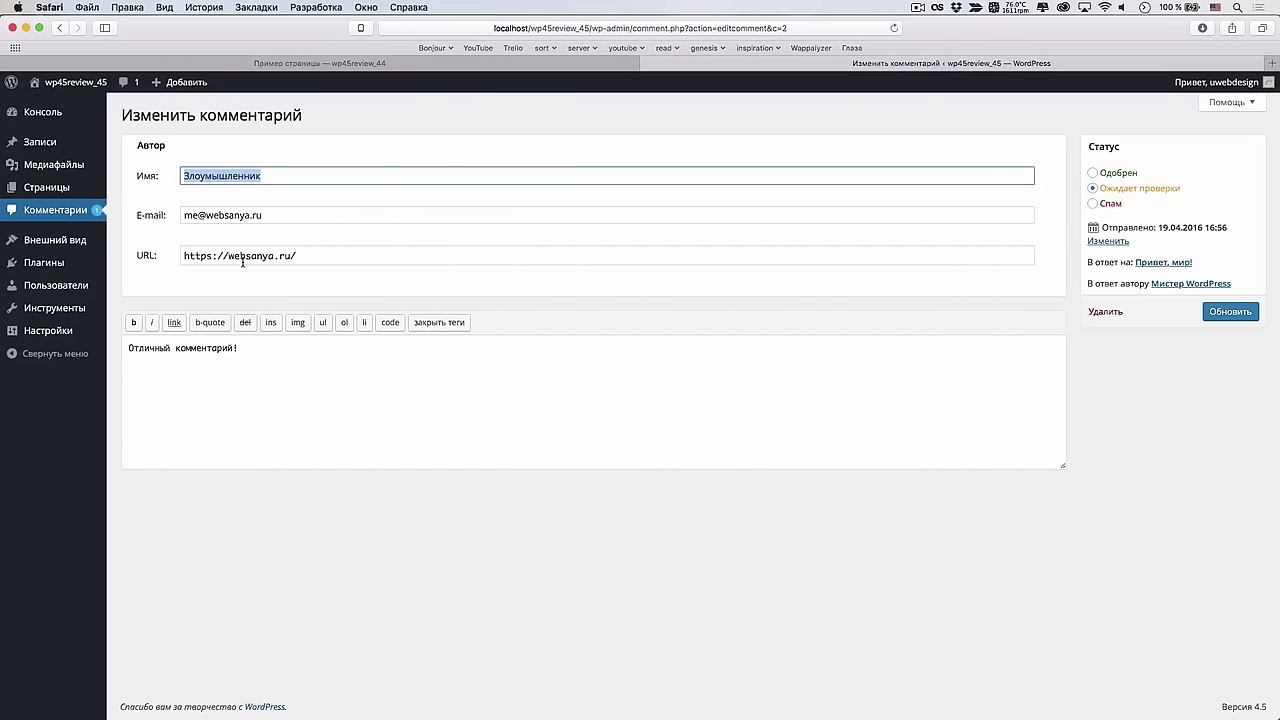
click(60, 28)
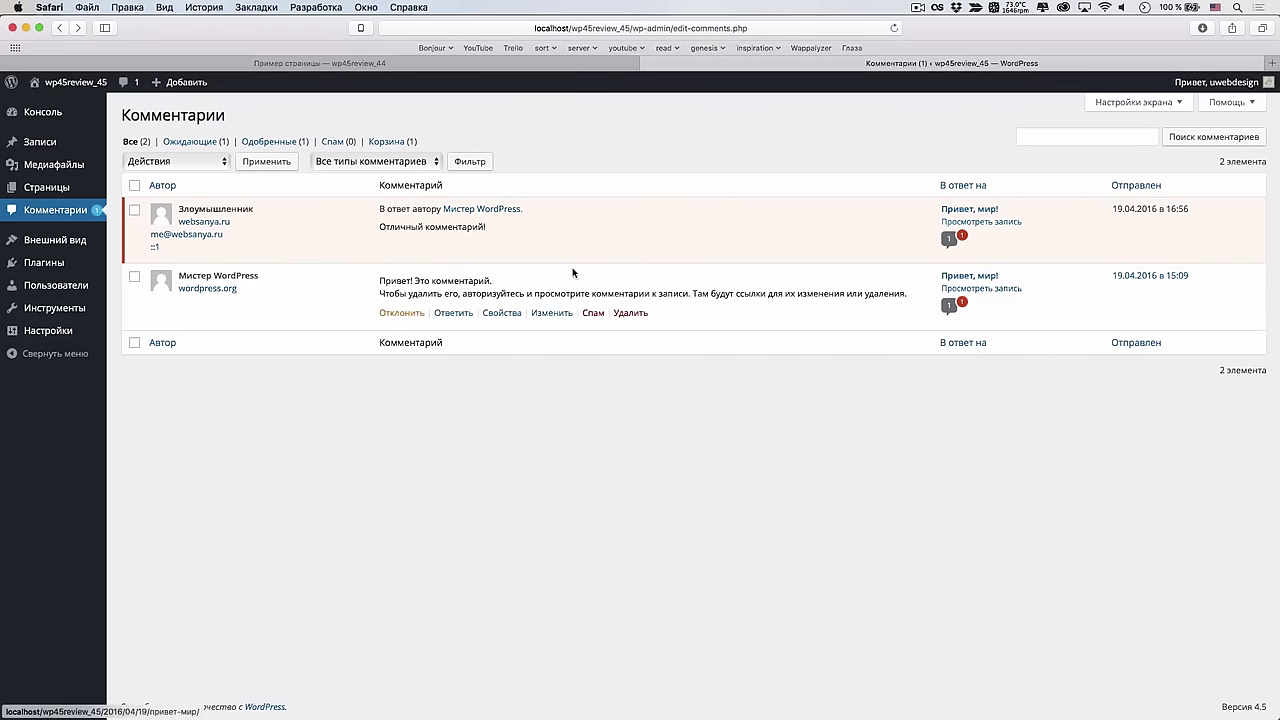
Switch to the Safari window showing the commenter's Консоль dashboard
mouse_move(262, 697)
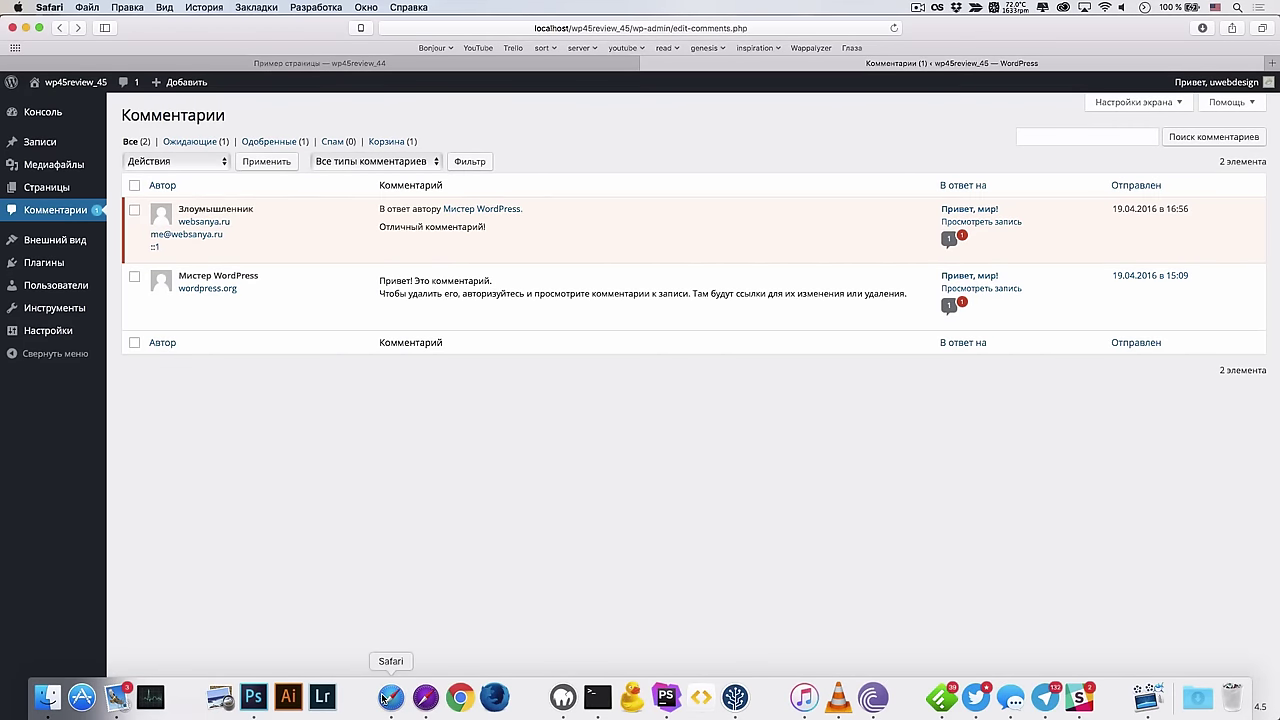
right_click(391, 697)
click(441, 554)
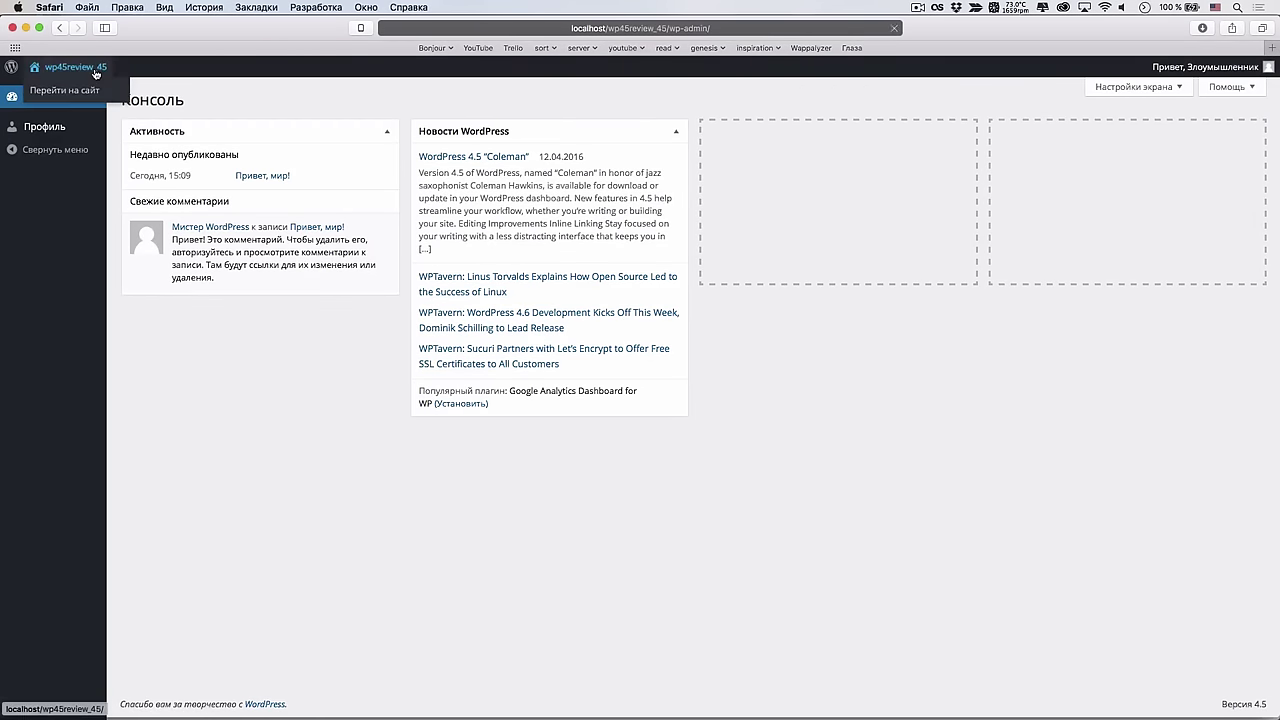
View the comments on the Привет, мир! post from the front end, then close the commenter's window
click(95, 87)
click(313, 307)
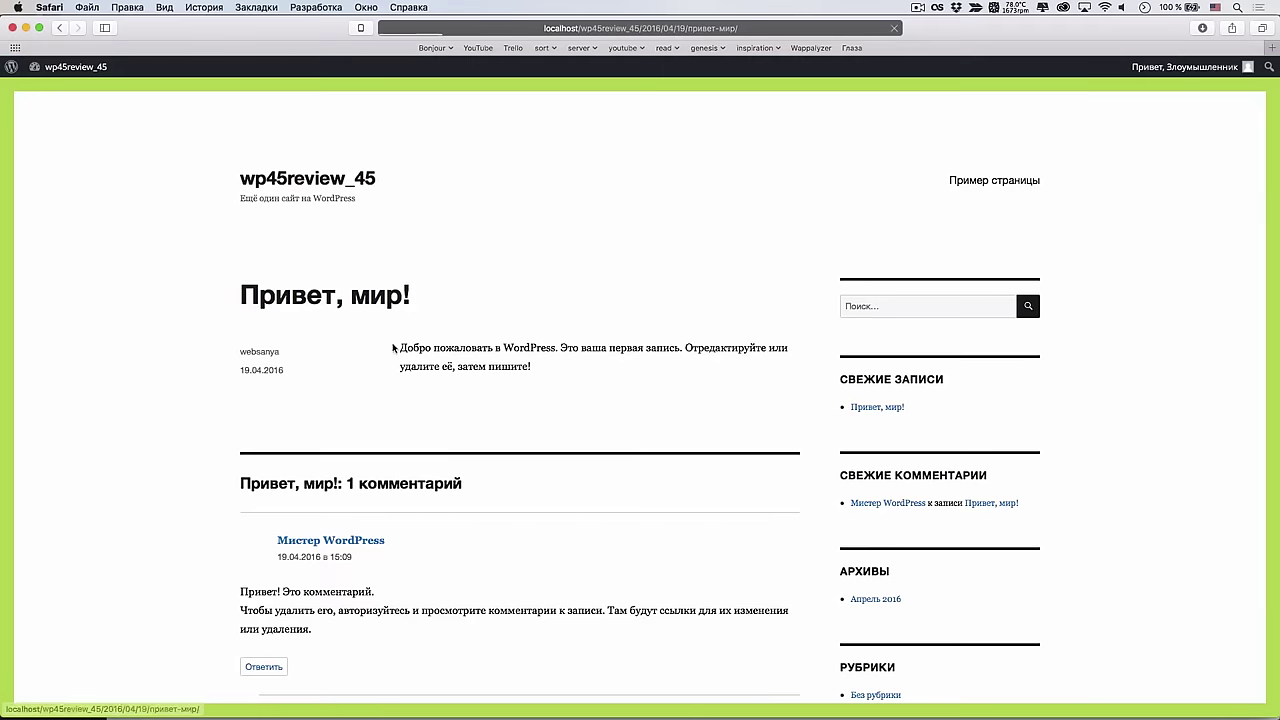
scroll(377, 372, down, 4)
scroll(373, 612, down, 2)
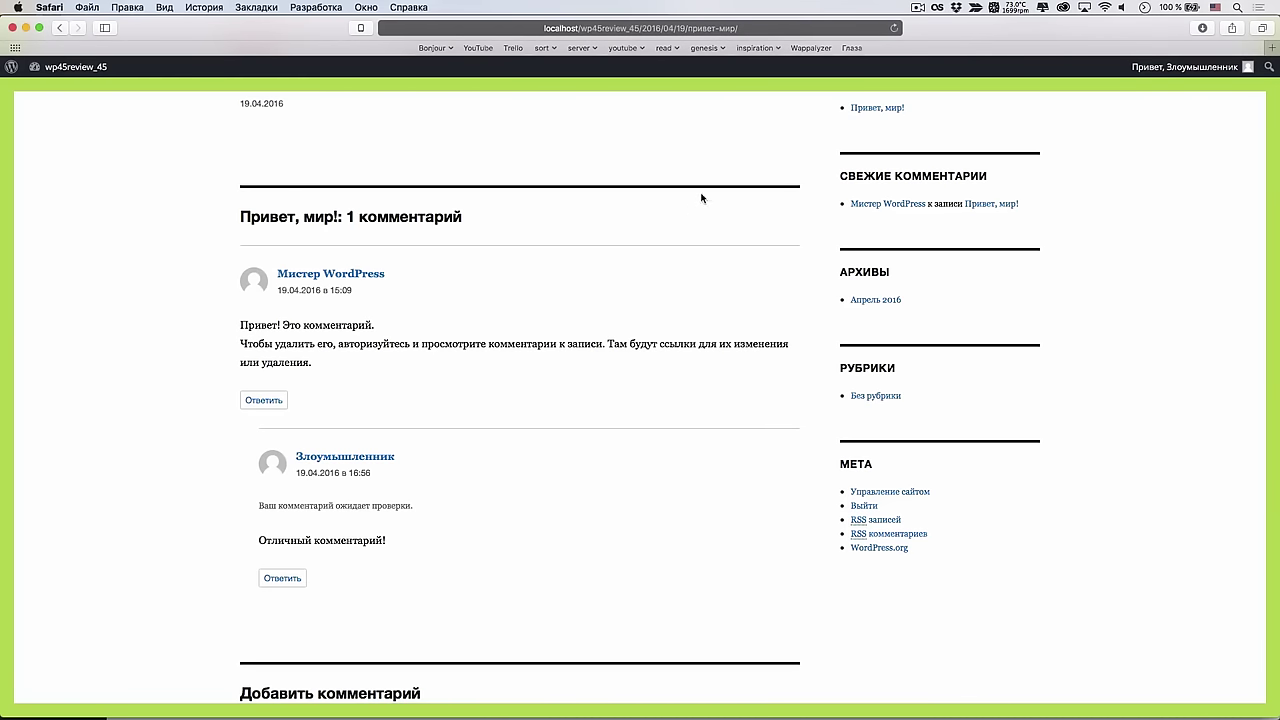
click(12, 27)
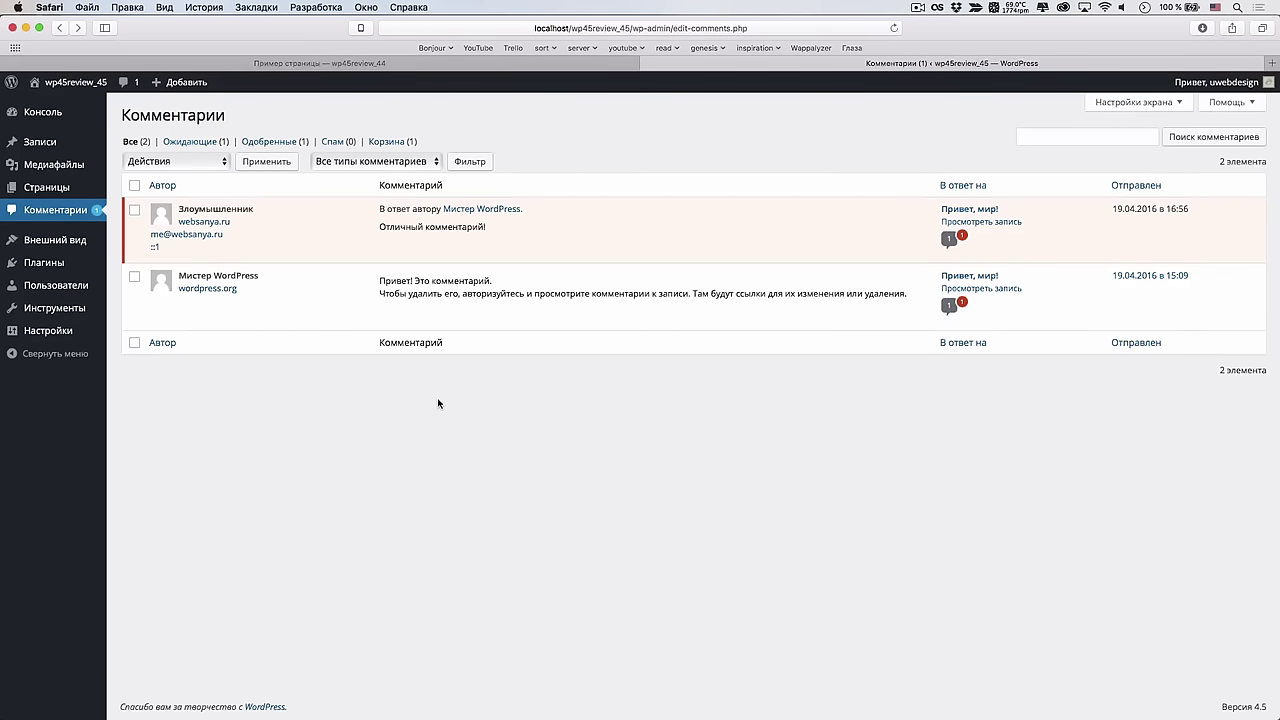
mouse_move(566, 240)
Log out of both wp45review_44 and wp45review_45, closing the network inspector first
click(560, 64)
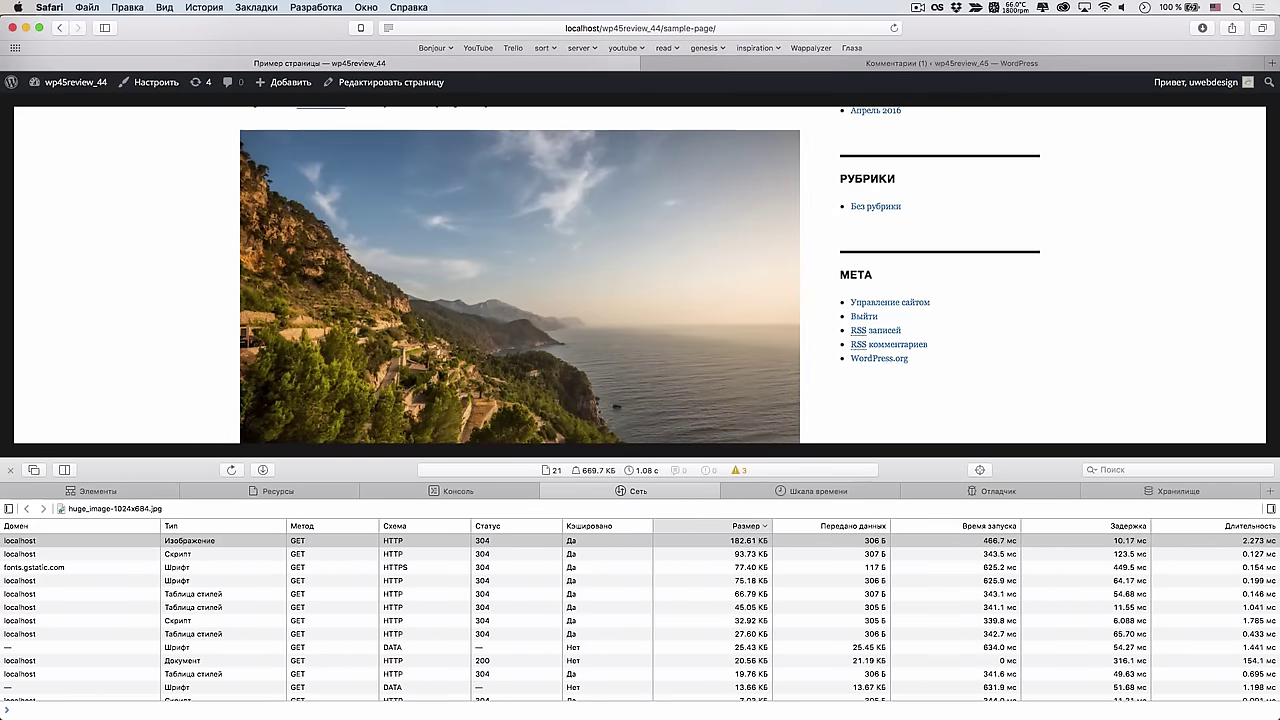
click(10, 469)
scroll(231, 185, up, 5)
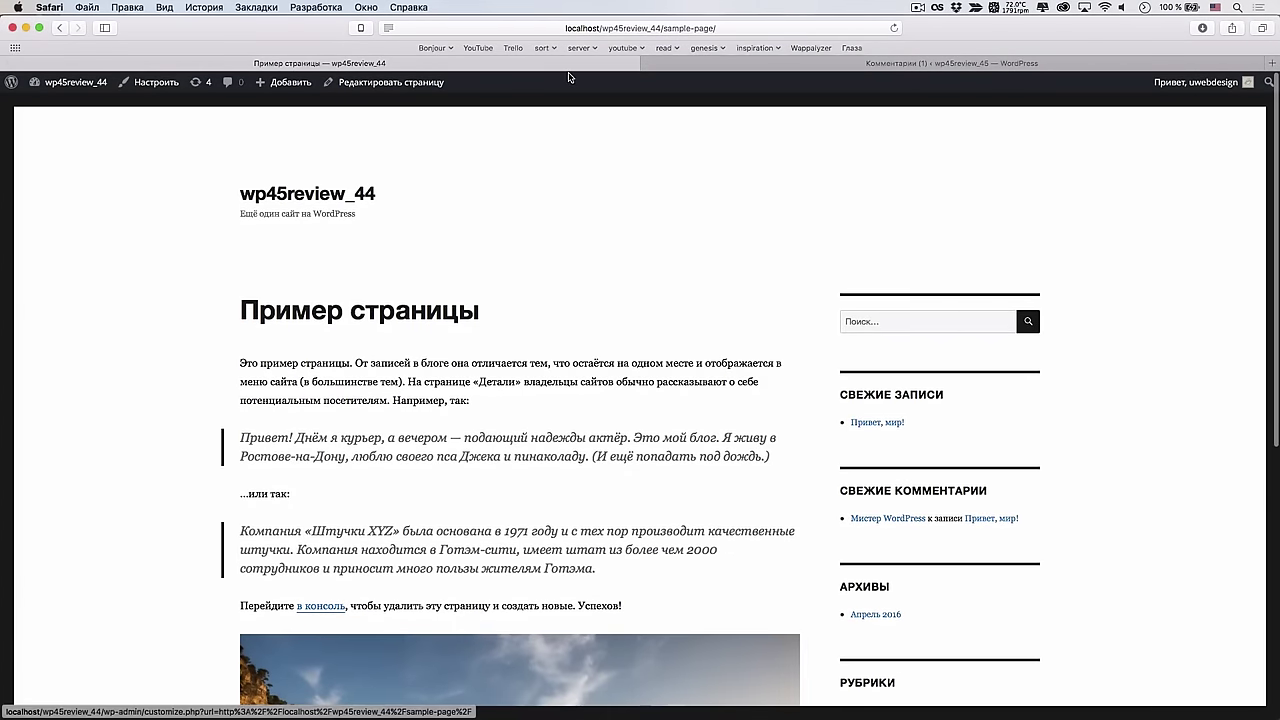
mouse_move(1200, 82)
click(1162, 148)
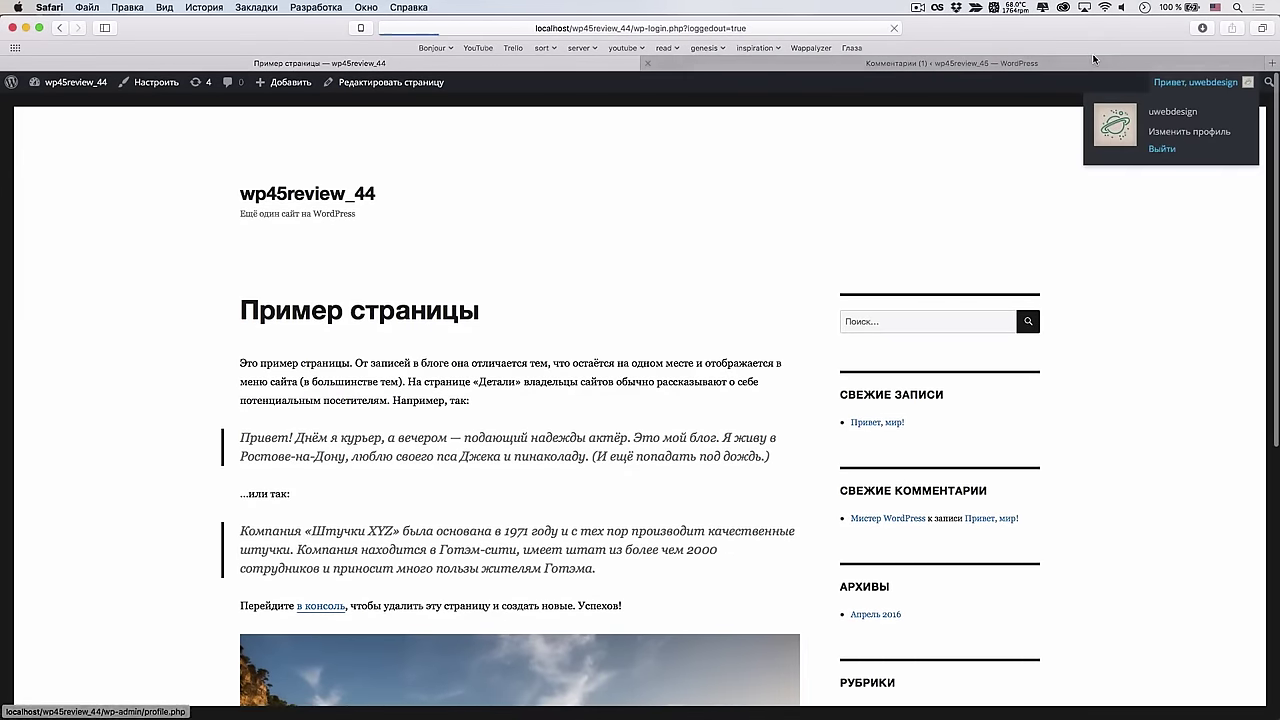
click(1093, 62)
click(1162, 148)
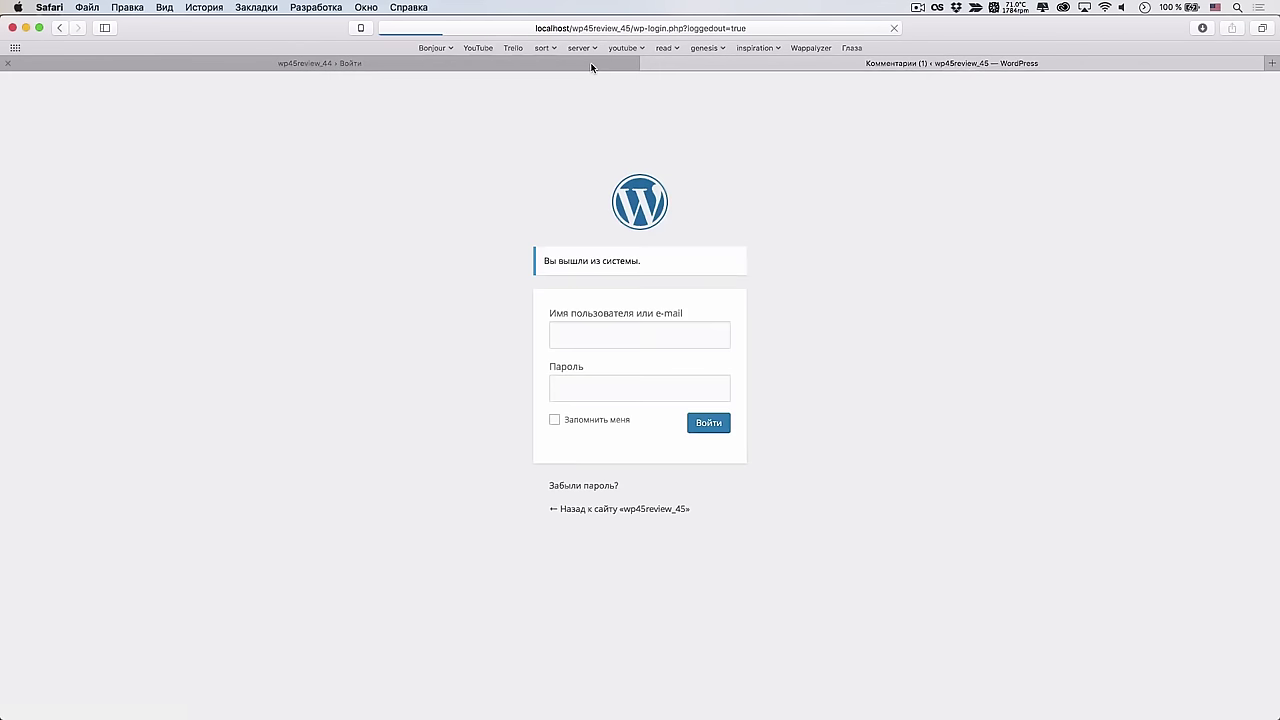
Compare the two login pages and start entering the username on wp45review_44
click(591, 64)
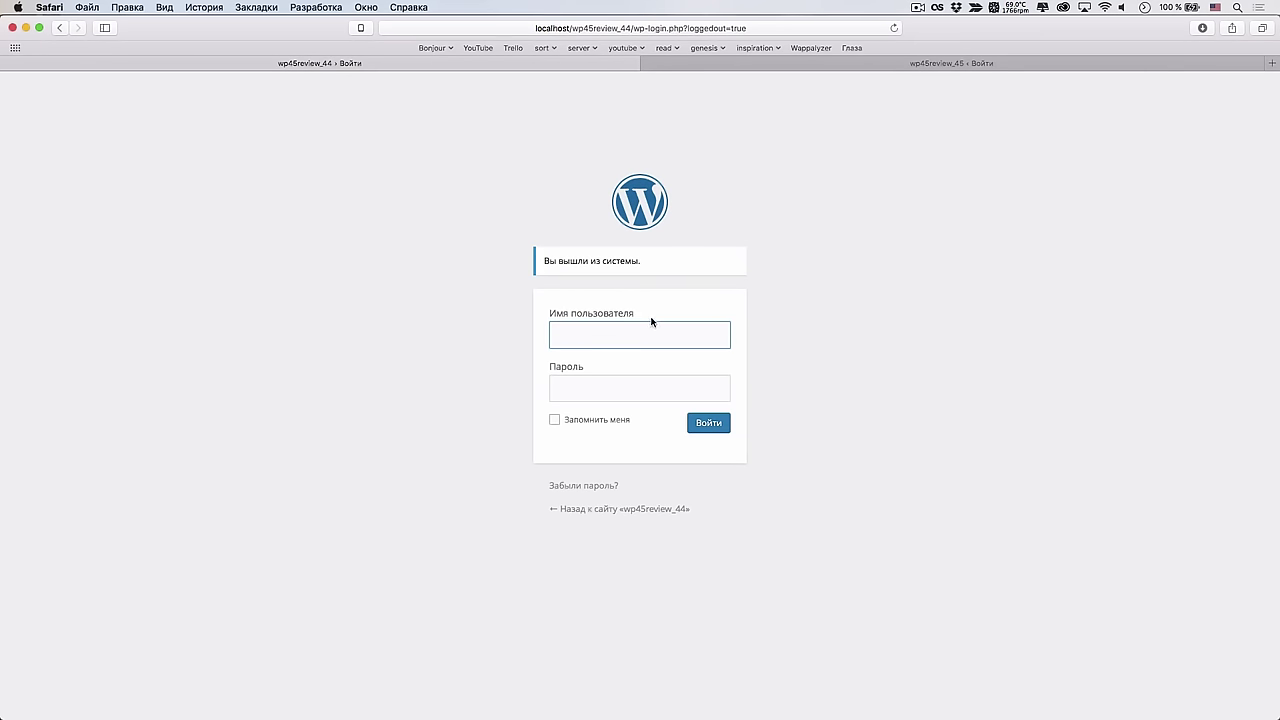
click(928, 63)
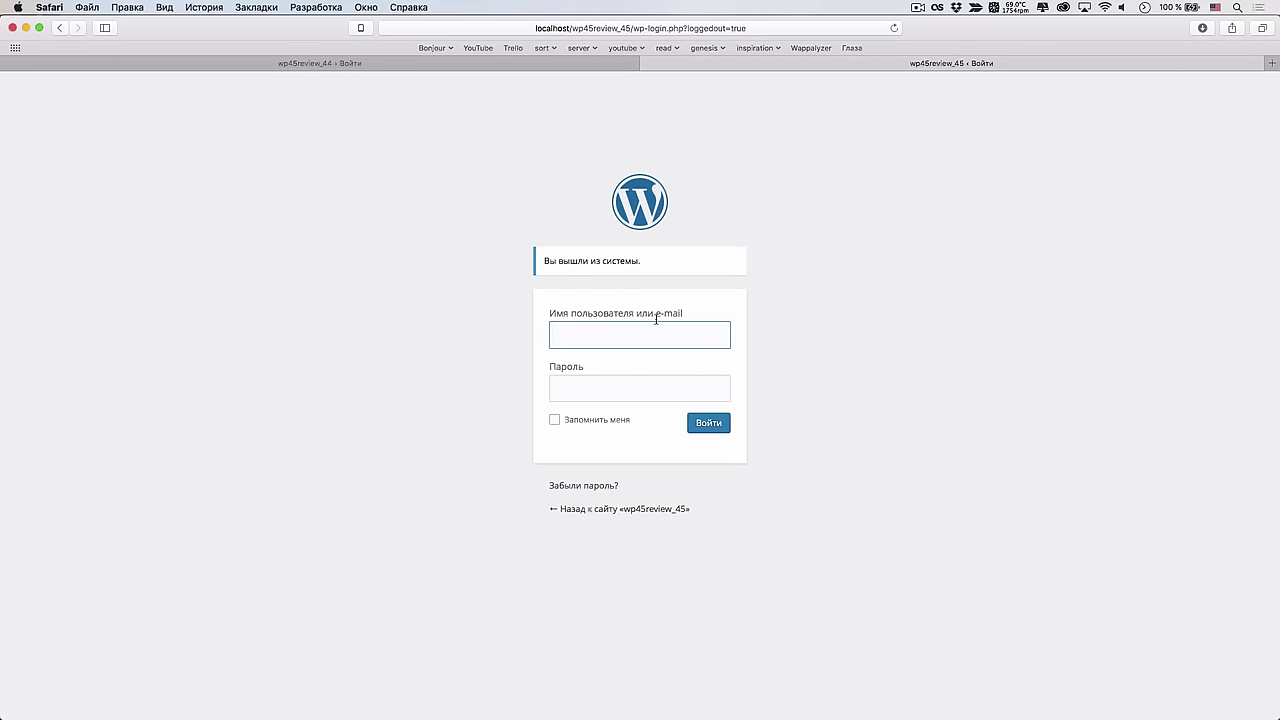
click(565, 65)
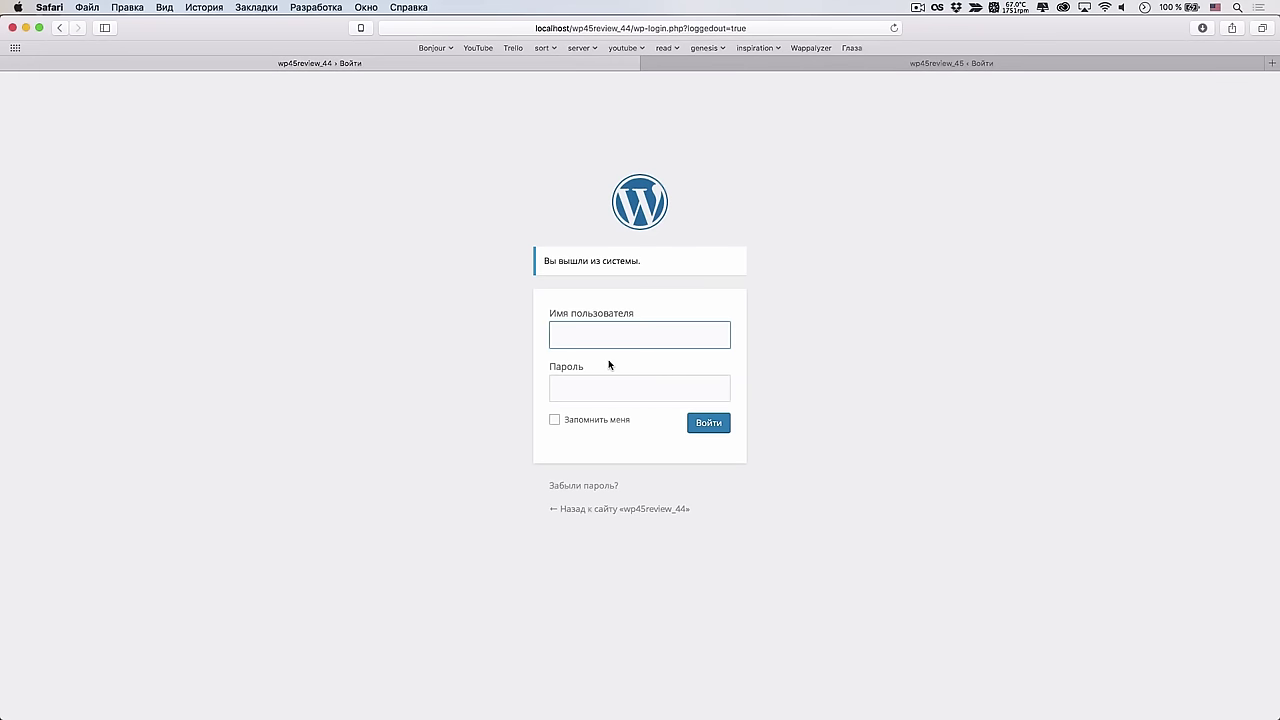
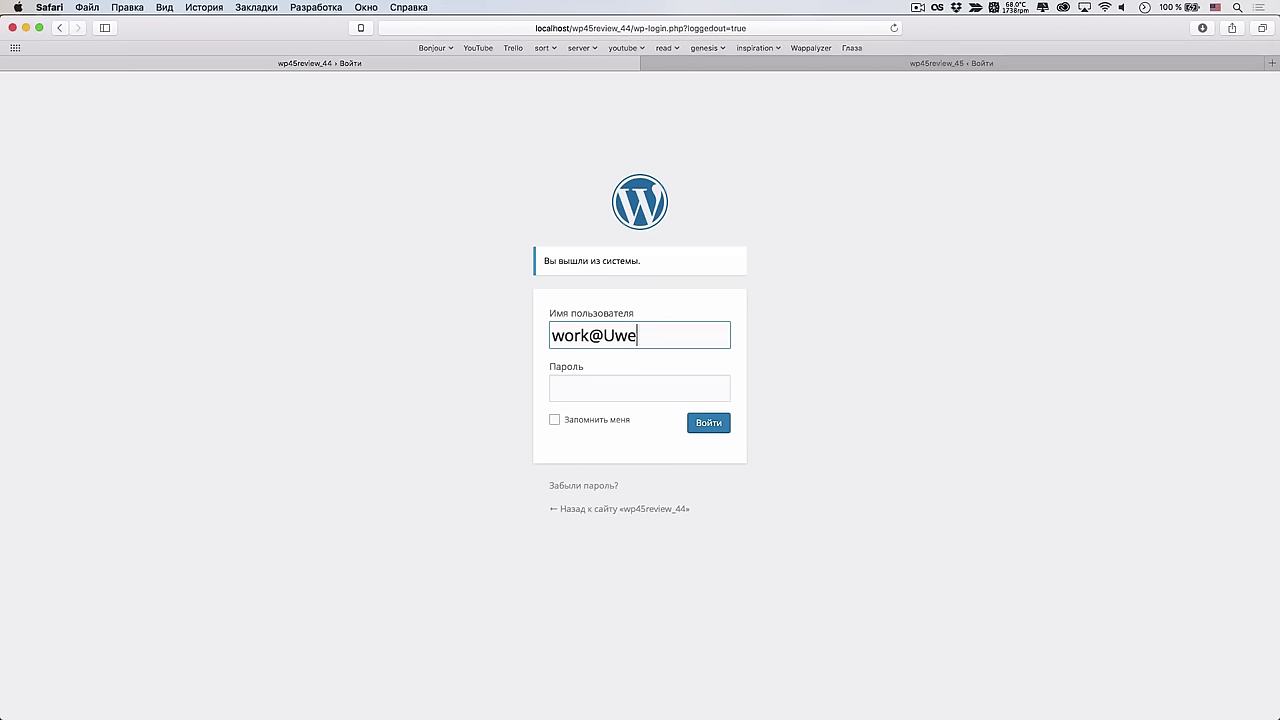